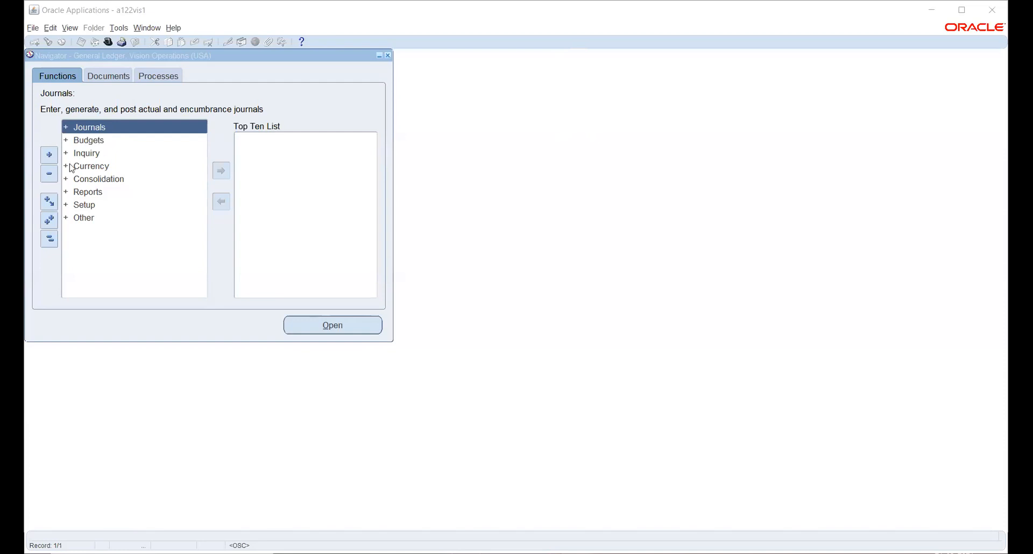
{"action": "double_click", "coordinate": [89, 144]}
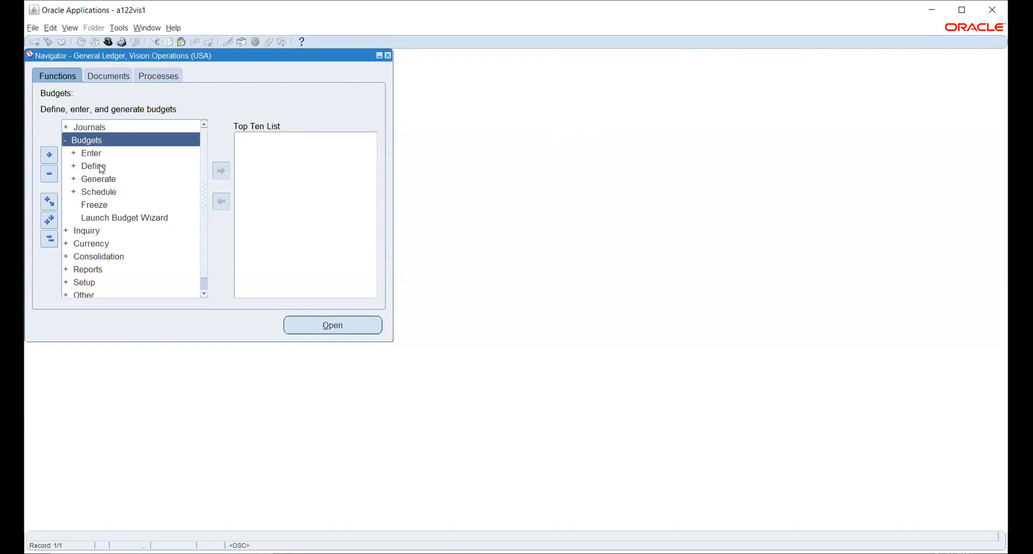
{"action": "left_click", "coordinate": [102, 168]}
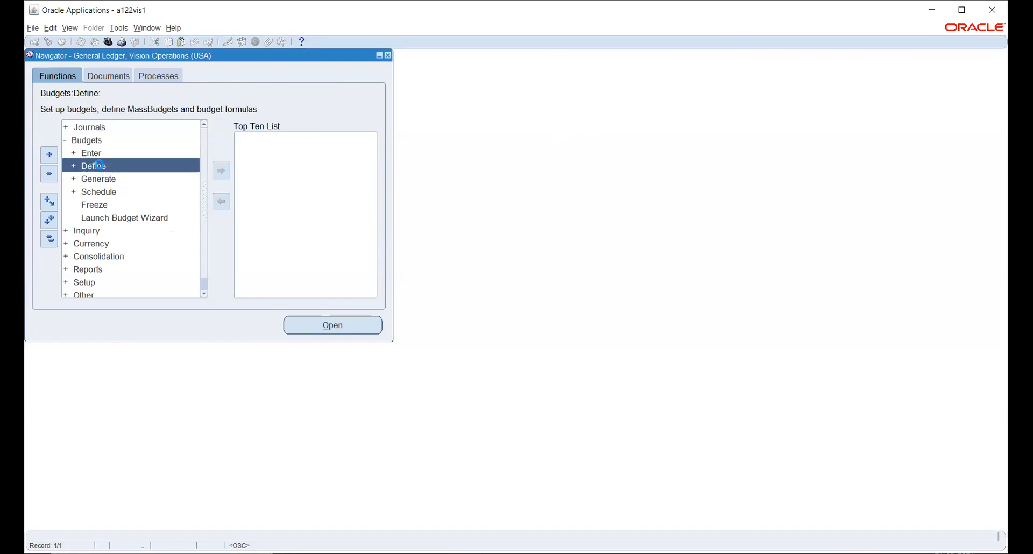
{"action": "double_click", "coordinate": [99, 165]}
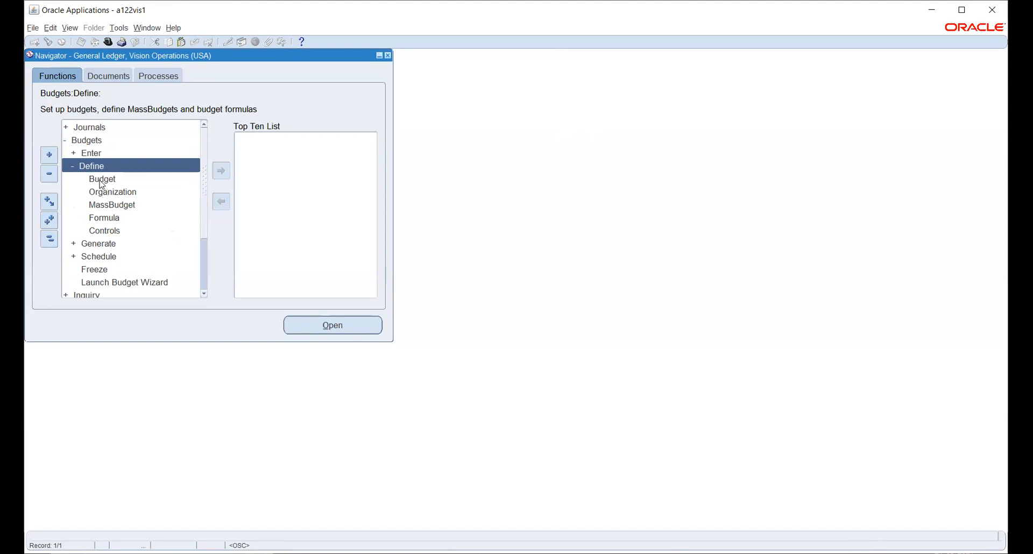
{"action": "left_click", "coordinate": [101, 181]}
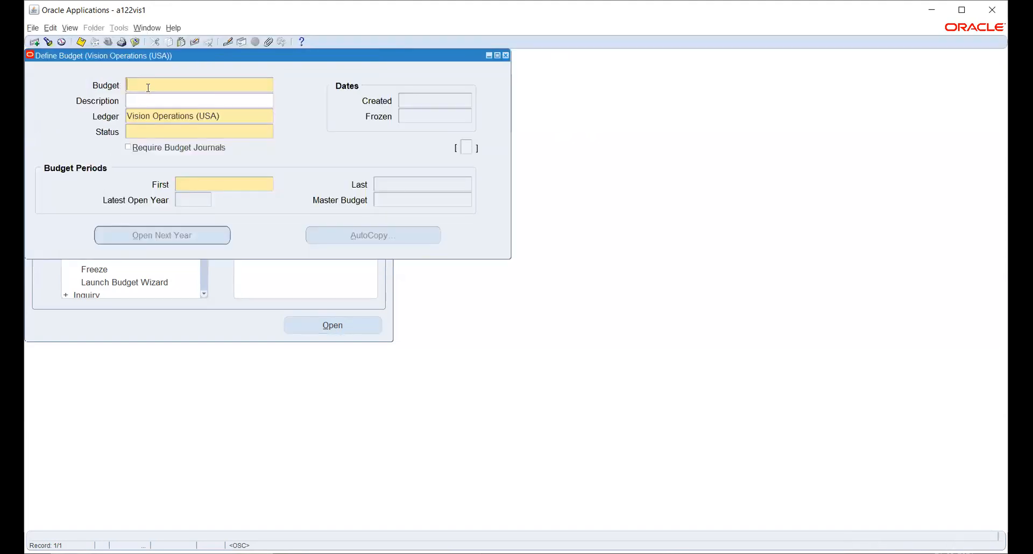
{"action": "type", "text": "TATA BUDGET NEW"}
{"action": "key", "text": "Tab"}
{"action": "type", "text": "tata"}
{"action": "key", "text": "BackSpace"}
{"action": "key", "text": "BackSpace"}
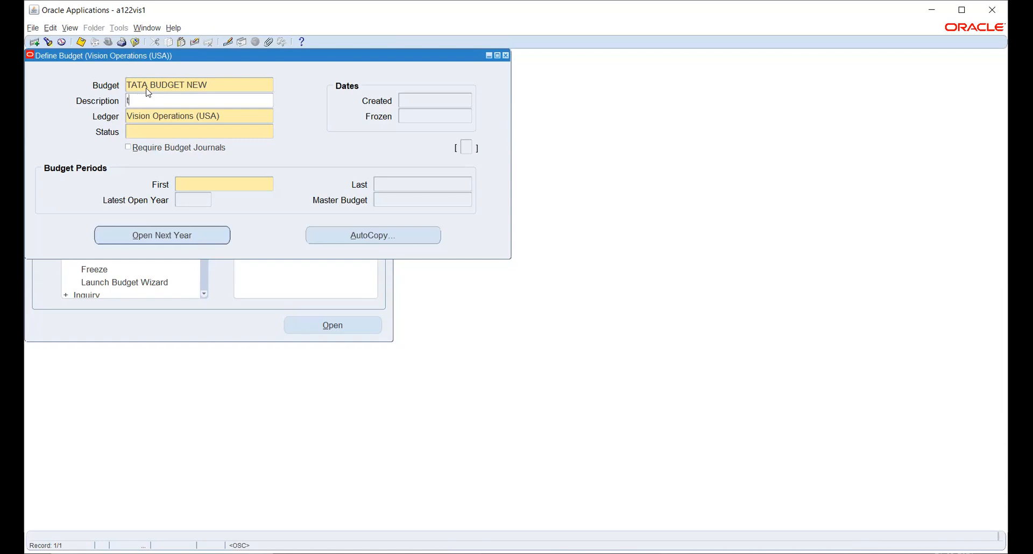
{"action": "type", "text": "TATA BUDGET NEW"}
{"action": "key", "text": "Tab"}
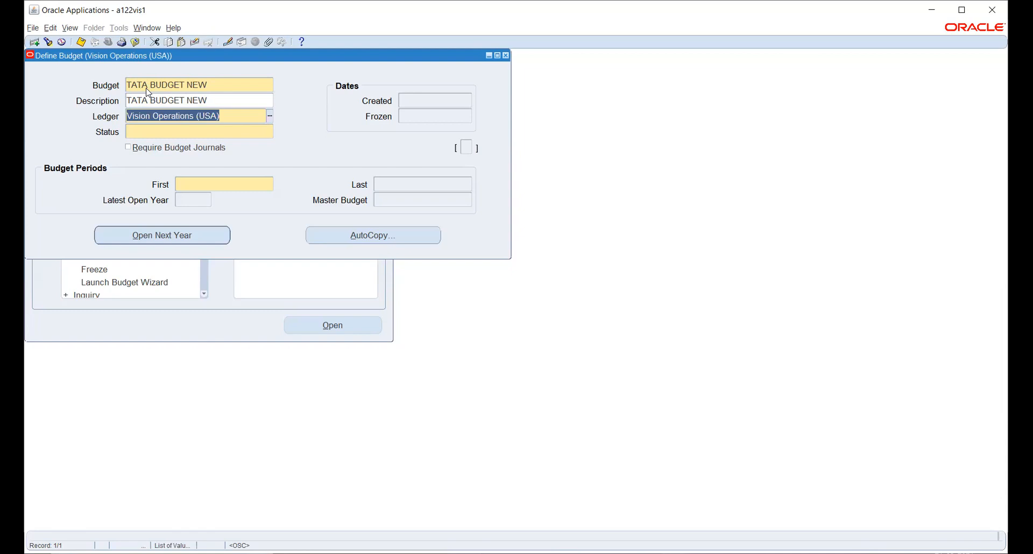
{"action": "key", "text": "F4"}
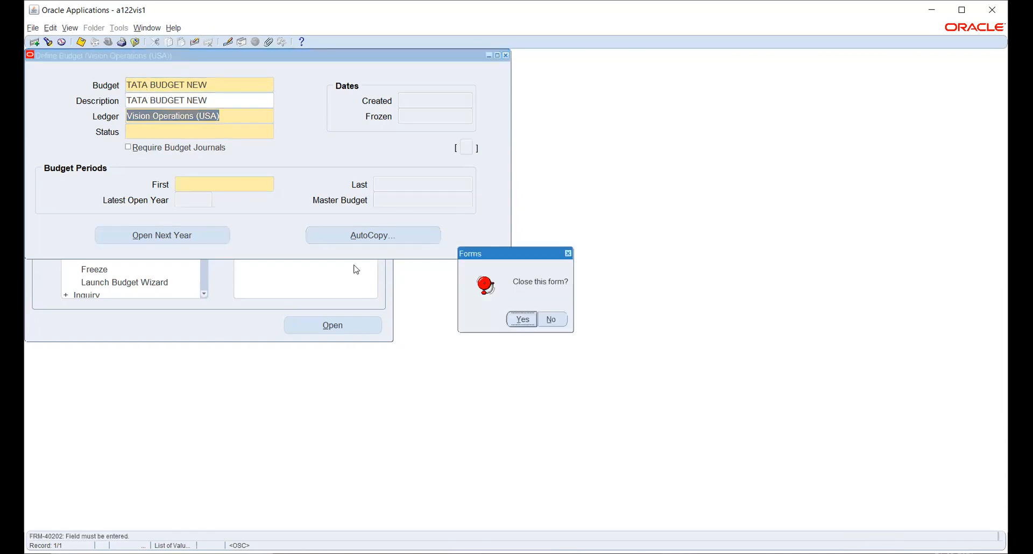
{"action": "left_click", "coordinate": [521, 320]}
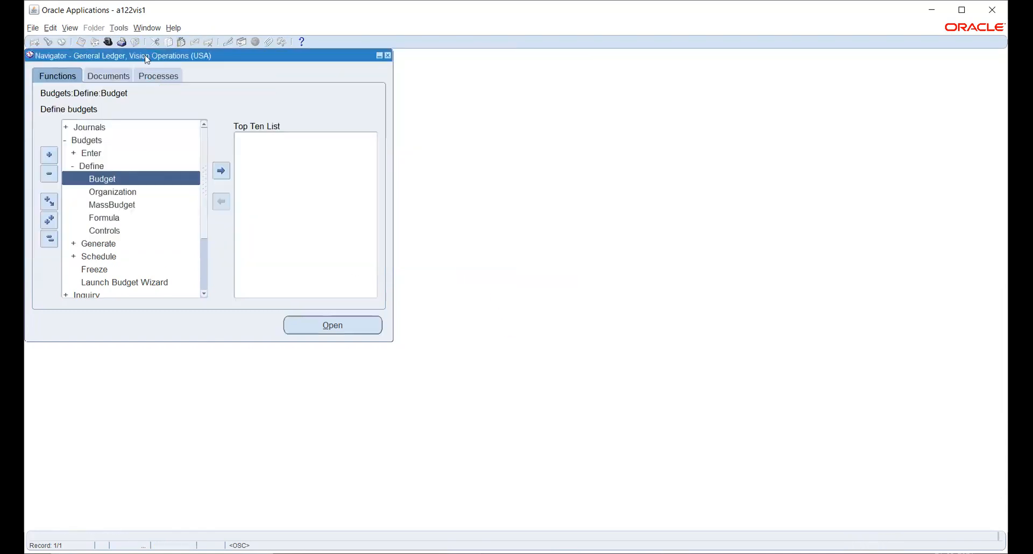
Step: Switch to the TATA General Ledger Super User responsibility and open the form for defining a budget
{"action": "left_click", "coordinate": [109, 43]}
{"action": "type", "text": "t%"}
{"action": "key", "text": "Return"}
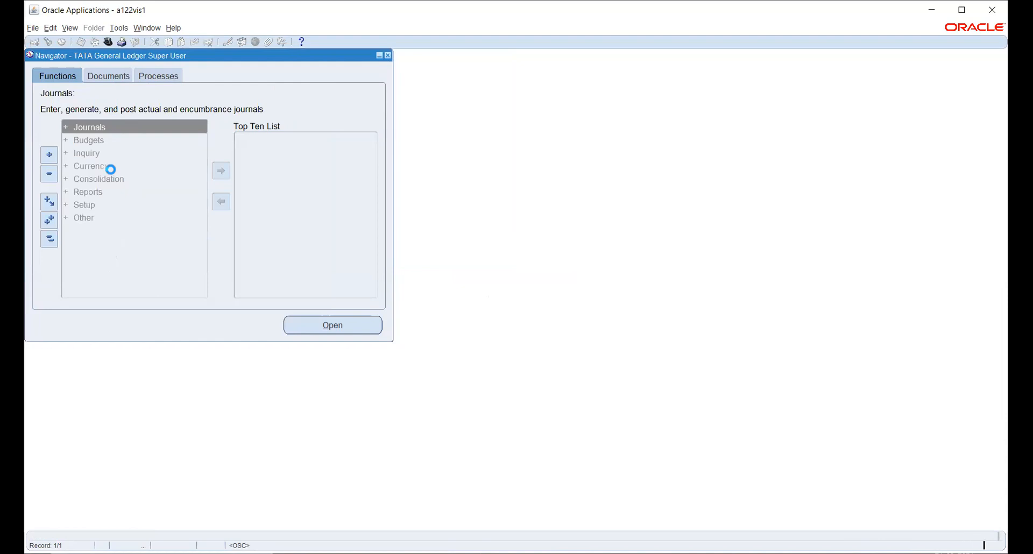
{"action": "left_click", "coordinate": [89, 140]}
{"action": "double_click", "coordinate": [89, 141]}
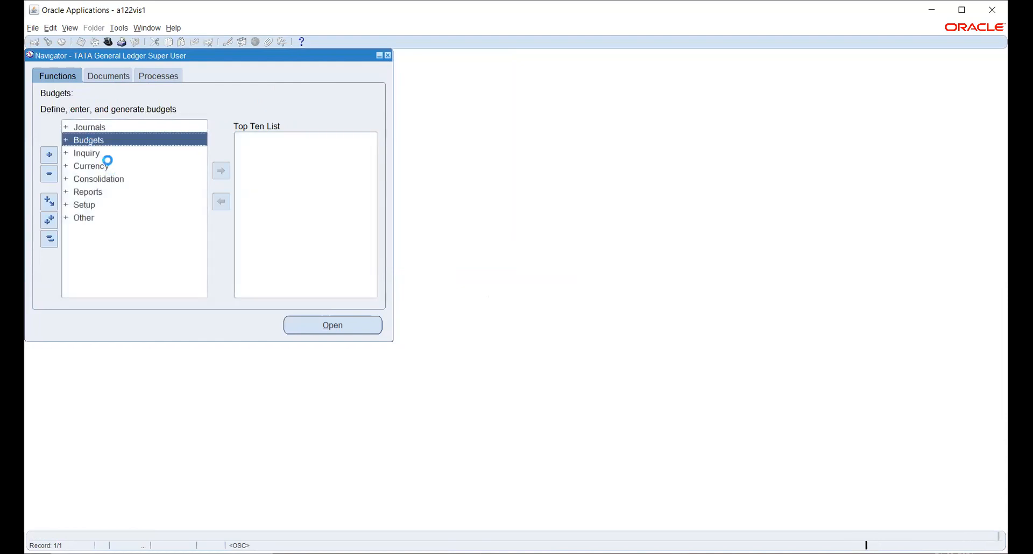
{"action": "left_click", "coordinate": [92, 166]}
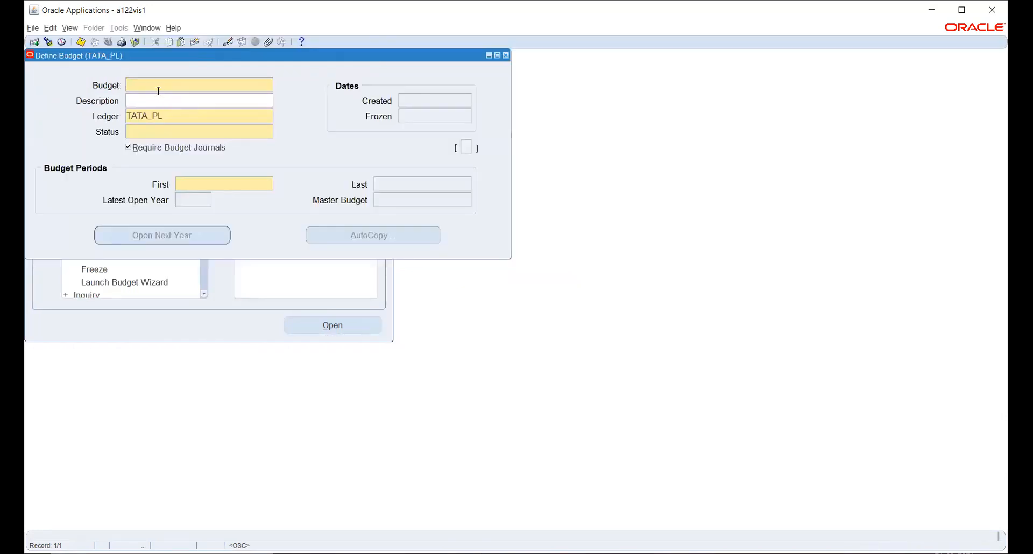
Step: Enter TATA NEW BUDGET as the budget's name and description, and set its status to Open
{"action": "left_click", "coordinate": [159, 91]}
{"action": "type", "text": "TATA NEW BUDGET"}
{"action": "key", "text": "Tab"}
{"action": "type", "text": "TATA "}
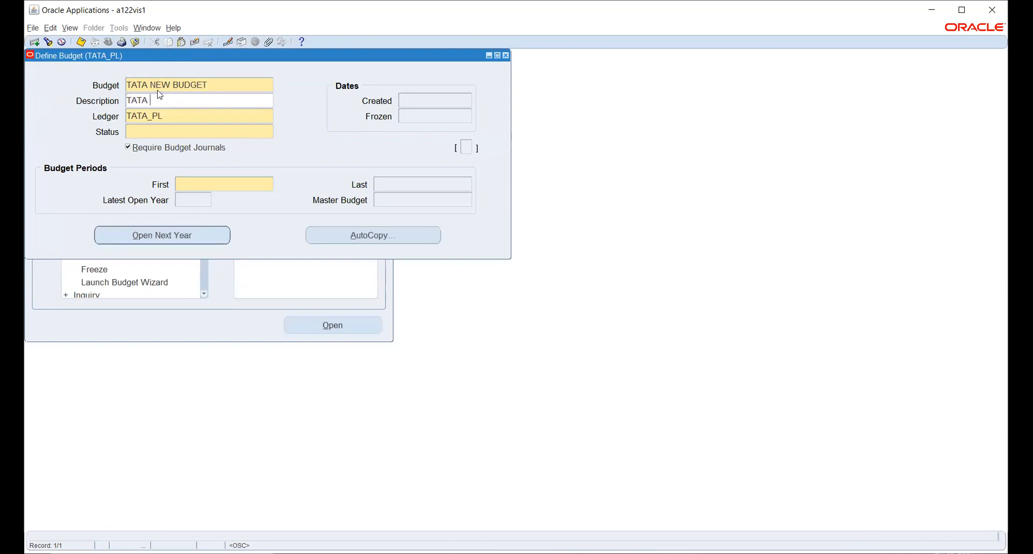
{"action": "type", "text": "NEW BUDGET"}
{"action": "key", "text": "Tab"}
{"action": "key", "text": "Tab"}
{"action": "type", "text": "O"}
{"action": "key", "text": "Tab"}
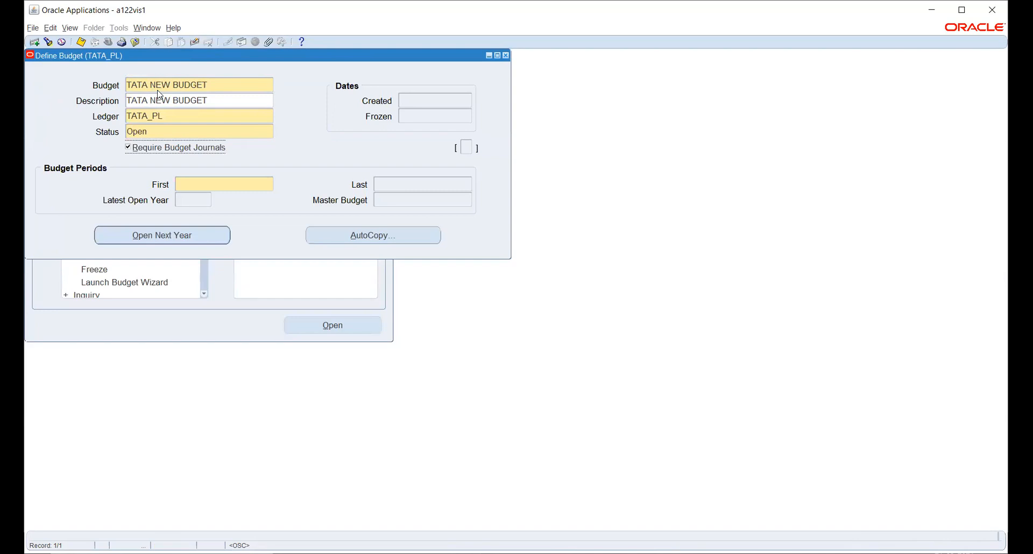
Step: Set the budget periods to run from Apr-21 to Adj-21, then save the budget and close its form
{"action": "left_click", "coordinate": [223, 186]}
{"action": "left_click", "coordinate": [269, 184]}
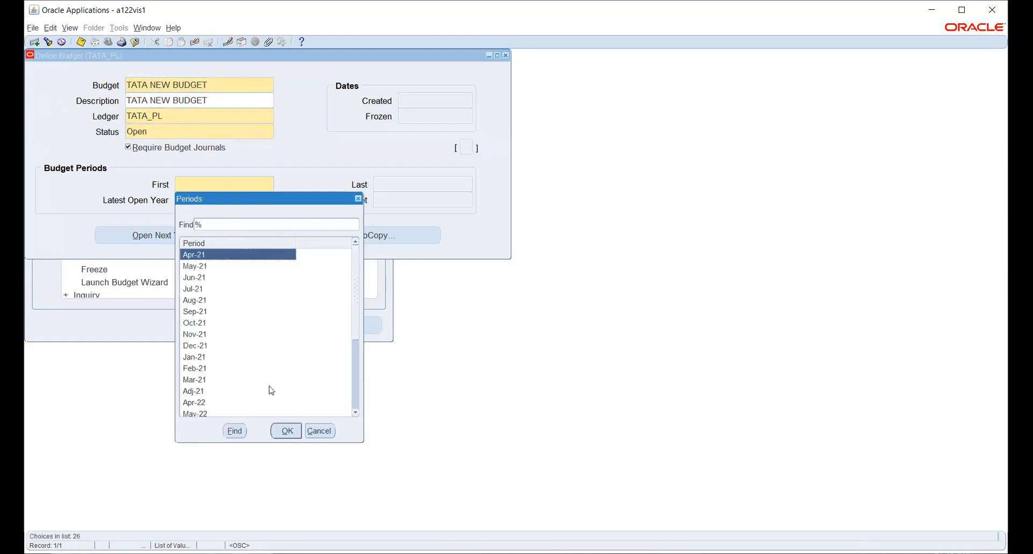
{"action": "left_click", "coordinate": [294, 437]}
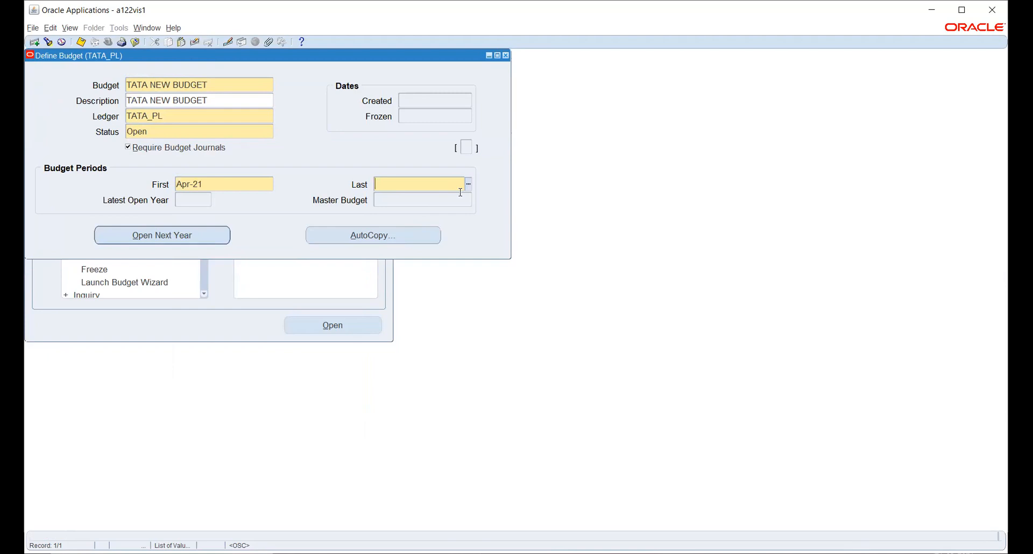
{"action": "key", "text": "Tab"}
{"action": "left_click", "coordinate": [487, 431]}
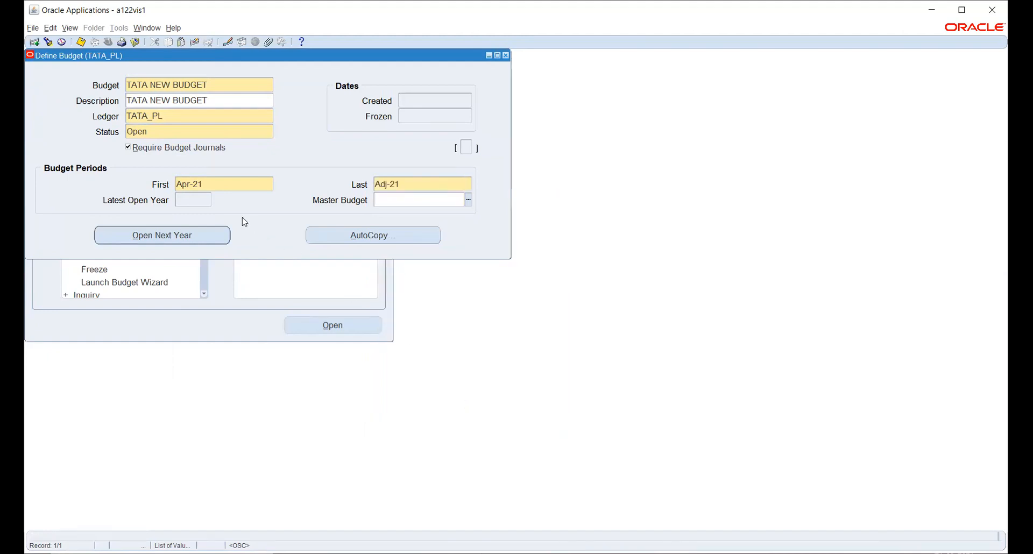
{"action": "left_click", "coordinate": [80, 41]}
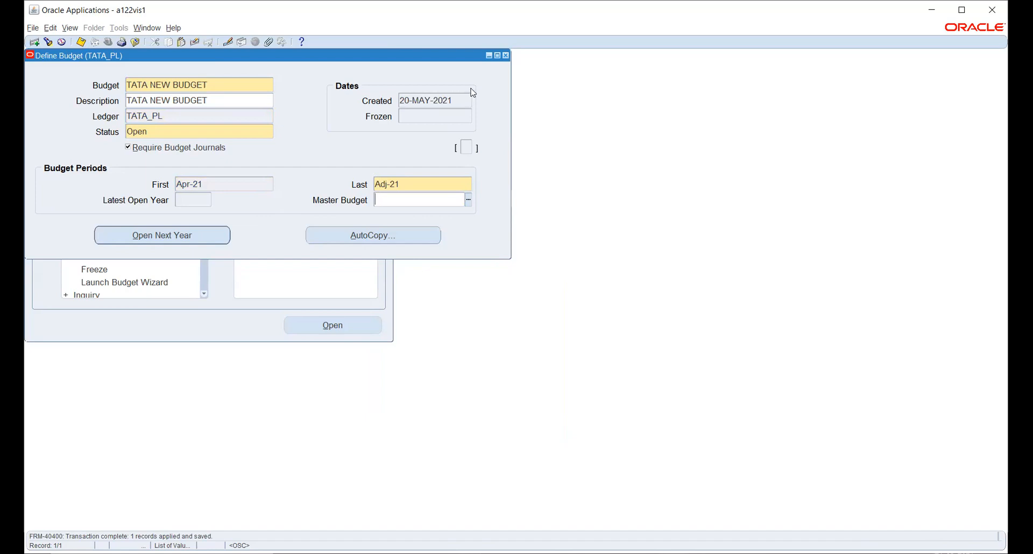
{"action": "left_click", "coordinate": [506, 56]}
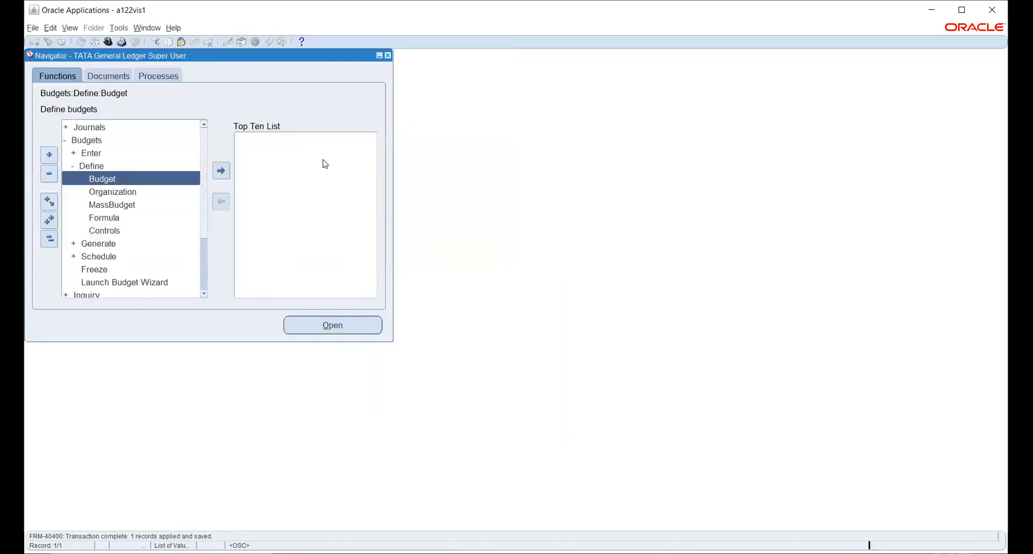
Step: Start a new budget organization with TATA NEW BUDGET as both its name and description
{"action": "double_click", "coordinate": [113, 191]}
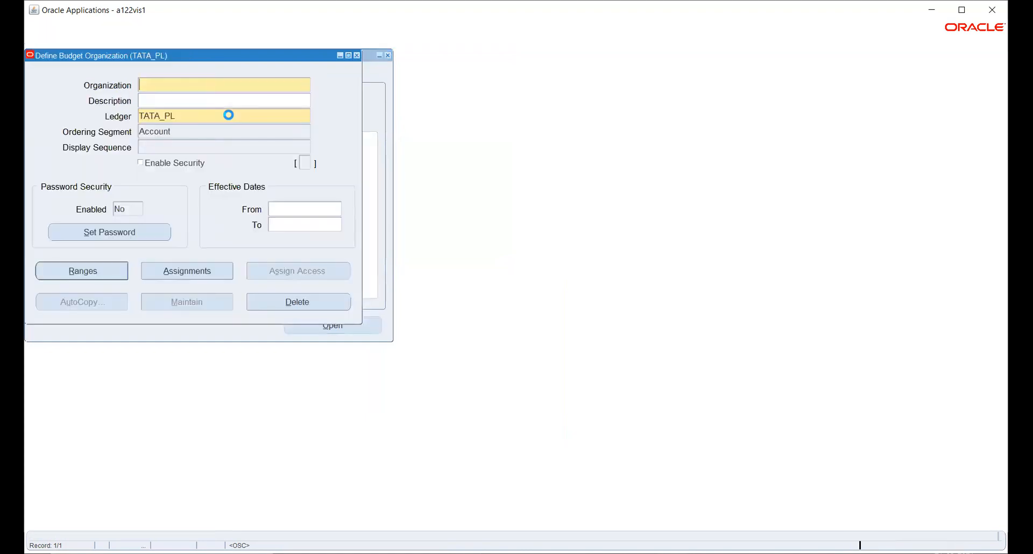
{"action": "type", "text": "TATA NEW BUDGET"}
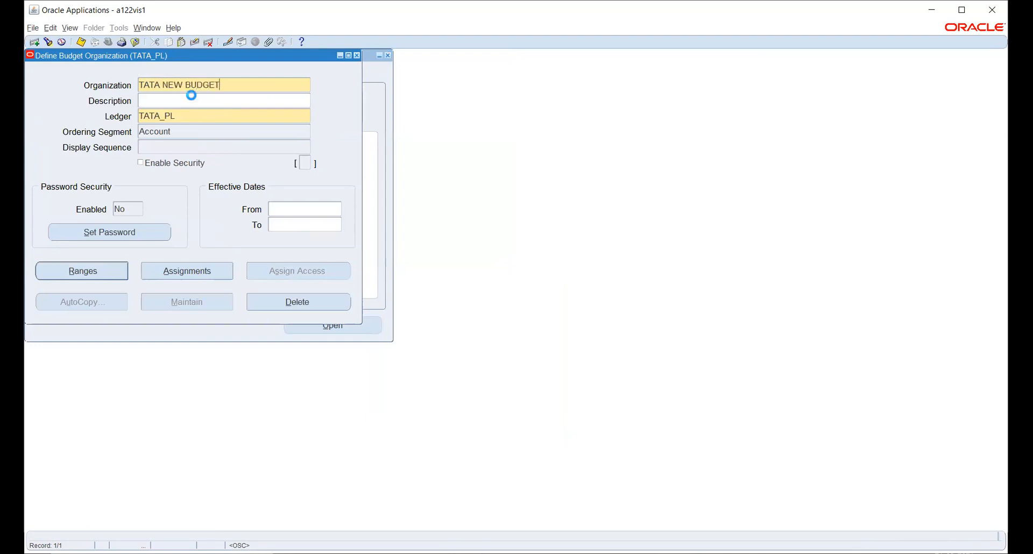
{"action": "left_click", "coordinate": [191, 95]}
{"action": "type", "text": "TATA NEW B"}
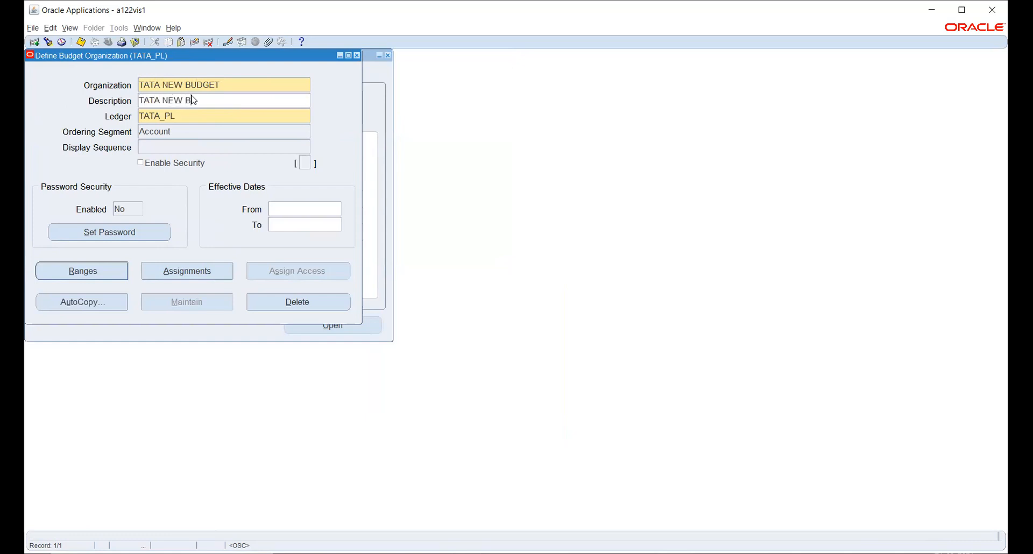
{"action": "type", "text": "UDGET"}
{"action": "key", "text": "Tab"}
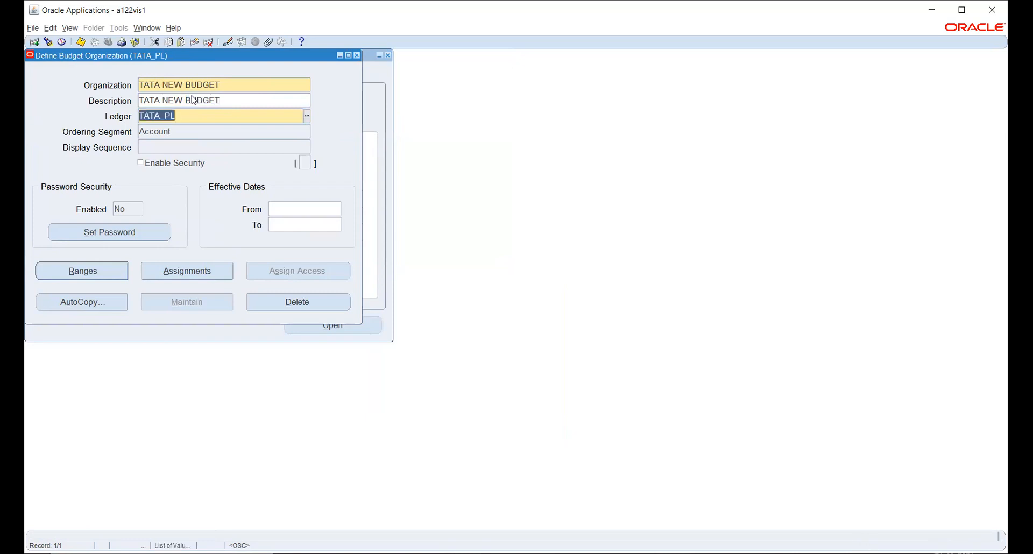
Step: Set the organization's display sequence to Company 1, Account 2 and Department 3
{"action": "key", "text": "Tab"}
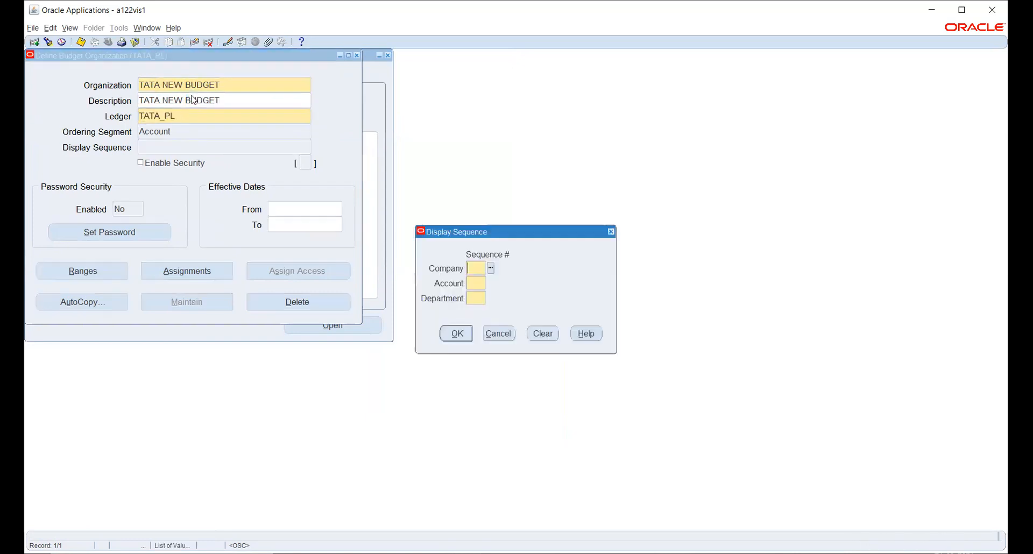
{"action": "type", "text": "1"}
{"action": "key", "text": "Tab"}
{"action": "type", "text": "2"}
{"action": "key", "text": "Tab"}
{"action": "type", "text": "3"}
{"action": "key", "text": "Tab"}
{"action": "key", "text": "Return"}
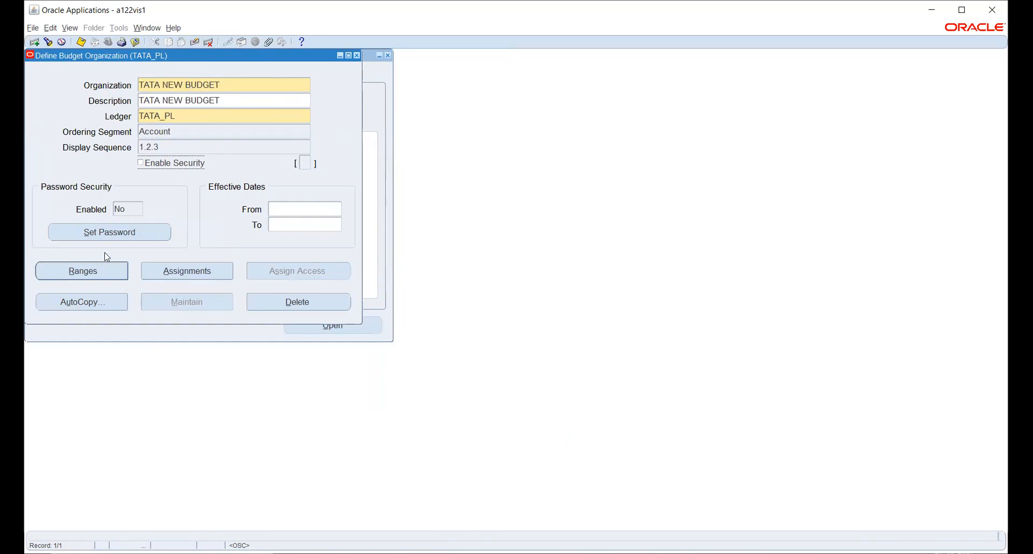
Step: Add account range line 1 to the budget organization, with company 001 as both the low and high value
{"action": "left_click", "coordinate": [106, 265]}
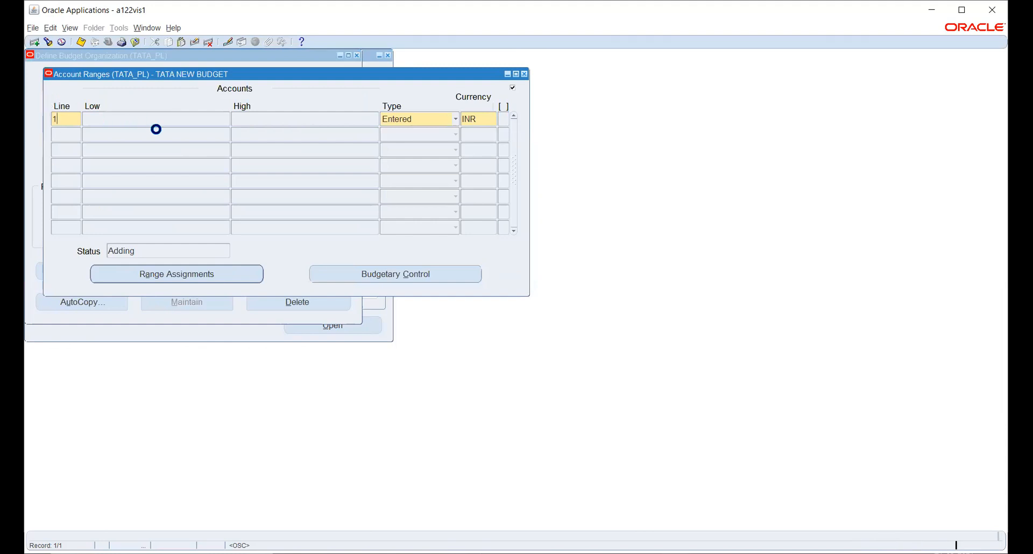
{"action": "key", "text": "Tab"}
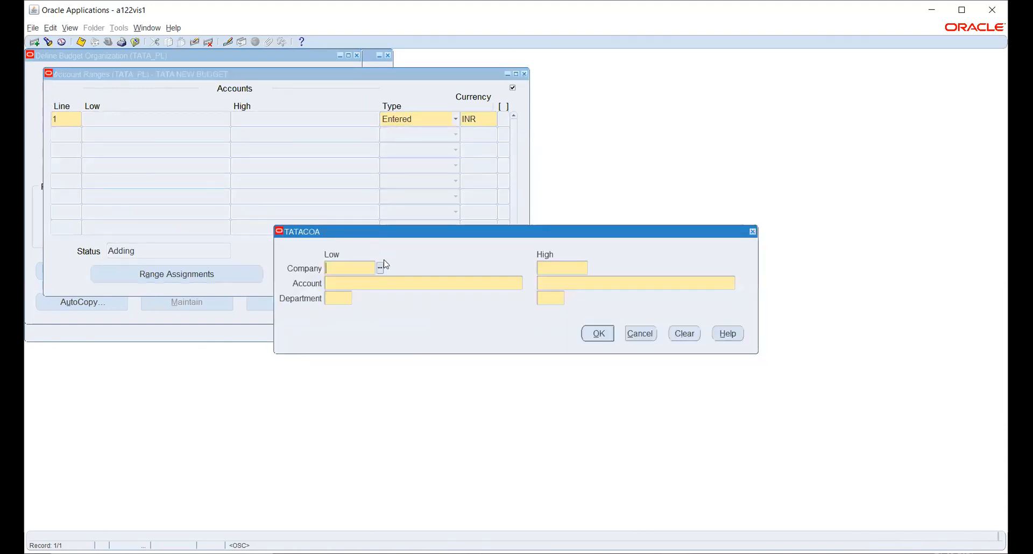
{"action": "type", "text": "1"}
{"action": "key", "text": "Tab"}
{"action": "left_click", "coordinate": [369, 267]}
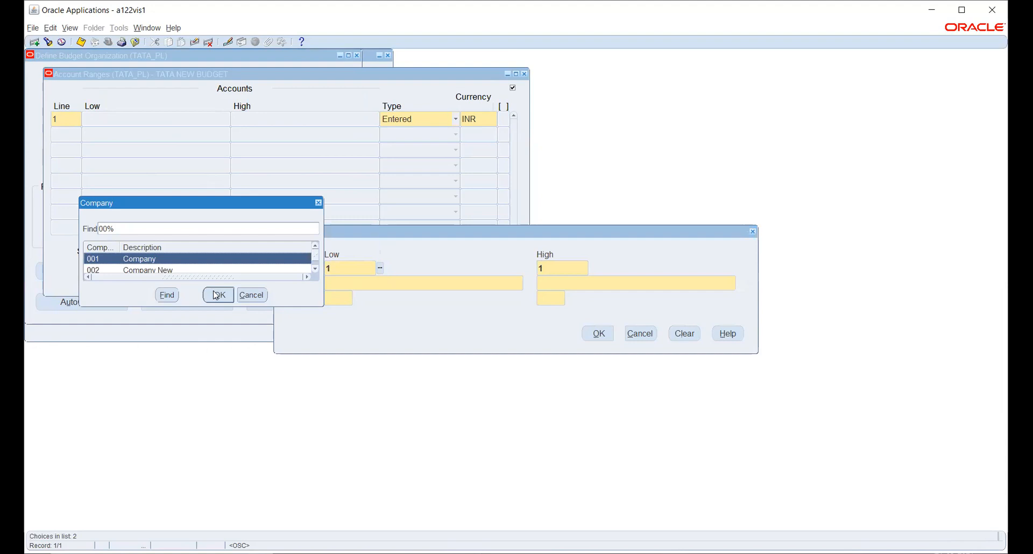
{"action": "left_click", "coordinate": [215, 294]}
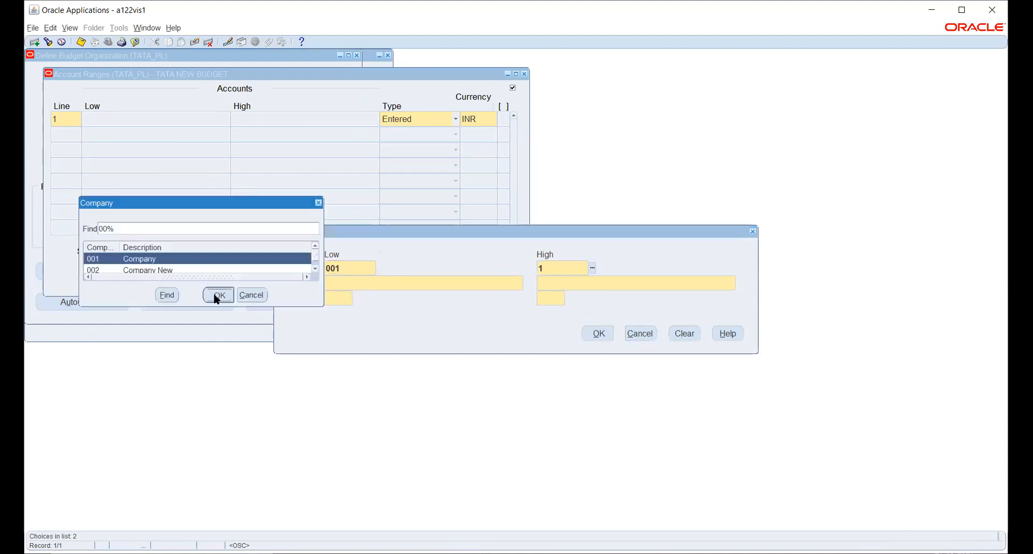
{"action": "left_click", "coordinate": [217, 293]}
Step: Set the range's low account to Office Rent expense and its high account to Cash
{"action": "left_click", "coordinate": [527, 283]}
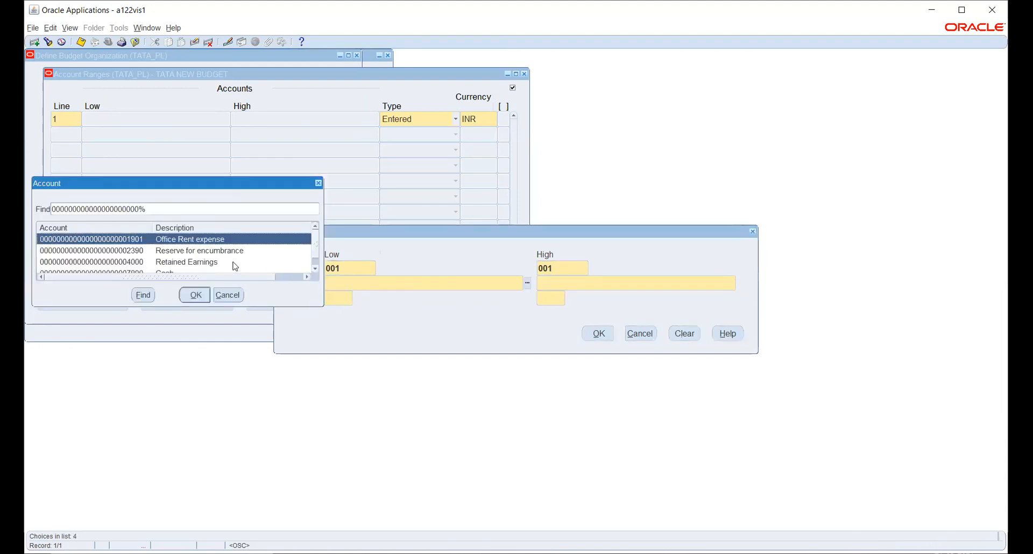
{"action": "left_click", "coordinate": [211, 295]}
{"action": "left_click", "coordinate": [739, 283]}
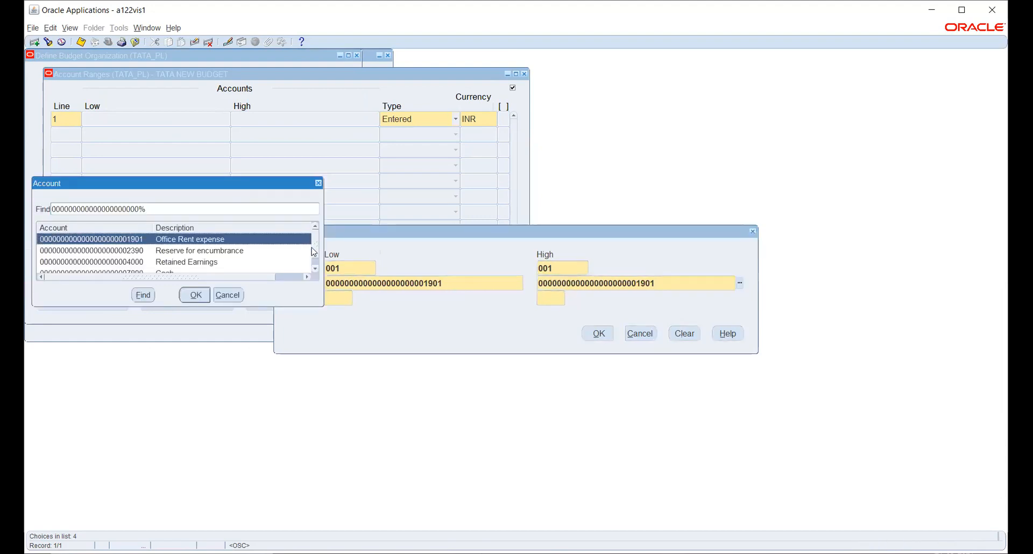
{"action": "left_click", "coordinate": [315, 269]}
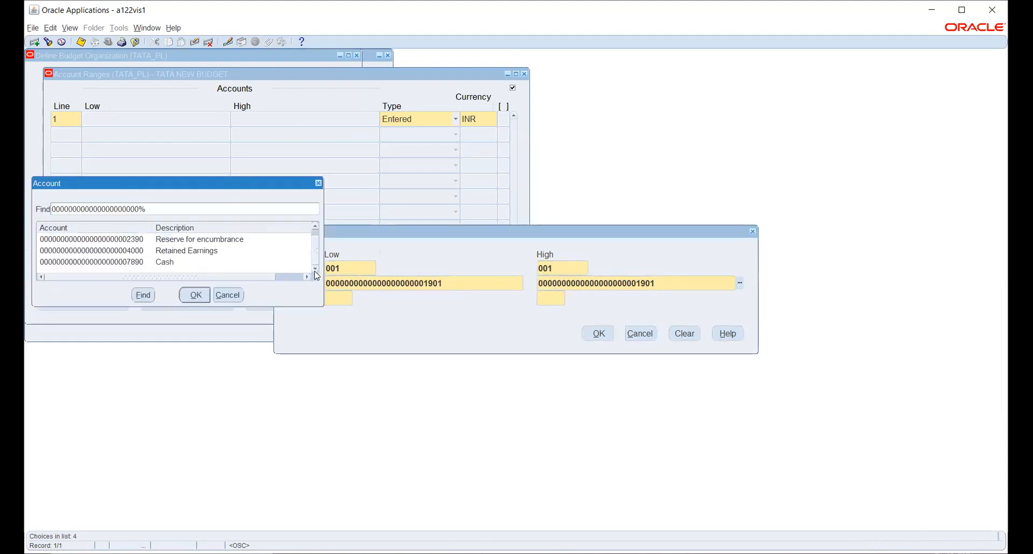
{"action": "left_click", "coordinate": [240, 262]}
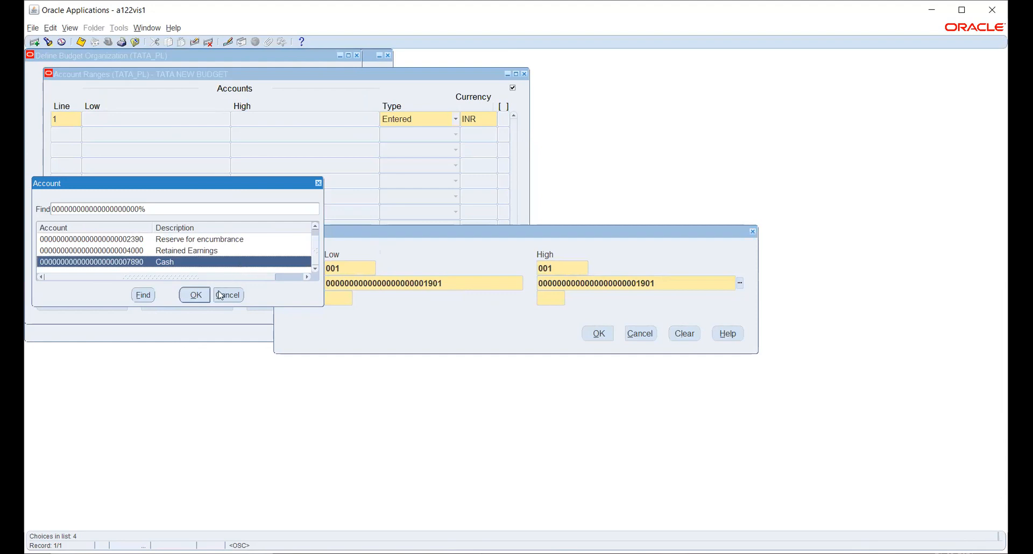
{"action": "left_click", "coordinate": [195, 296]}
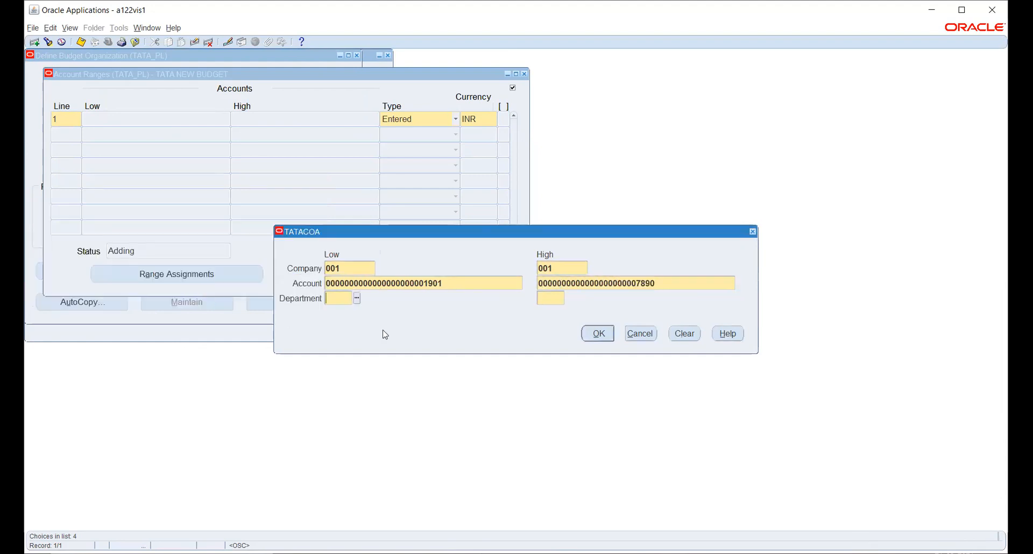
Step: Set the account range's low department to 000 (NONE) and its high department to 030 (HUMAN RESOURCE)
{"action": "left_click", "coordinate": [357, 297]}
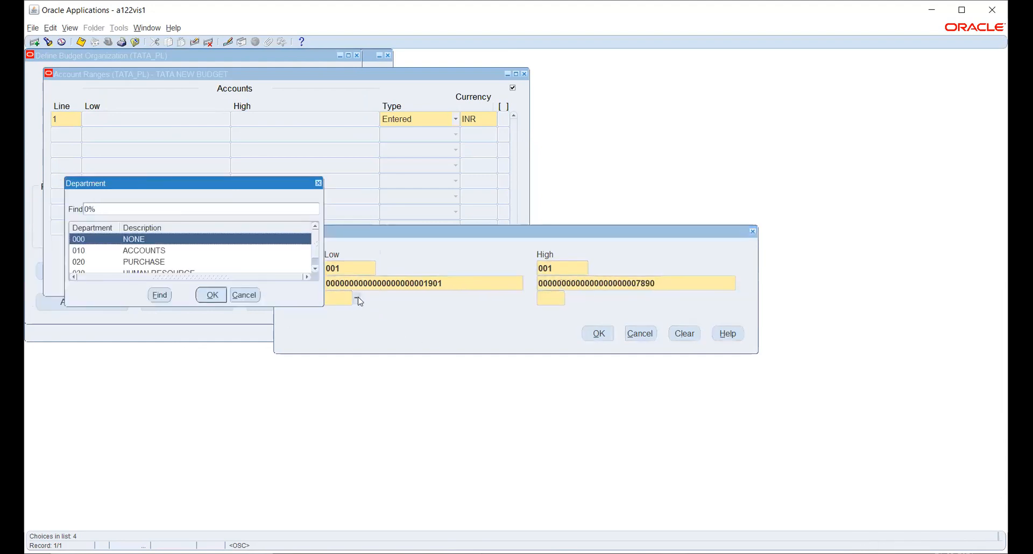
{"action": "left_click", "coordinate": [212, 295]}
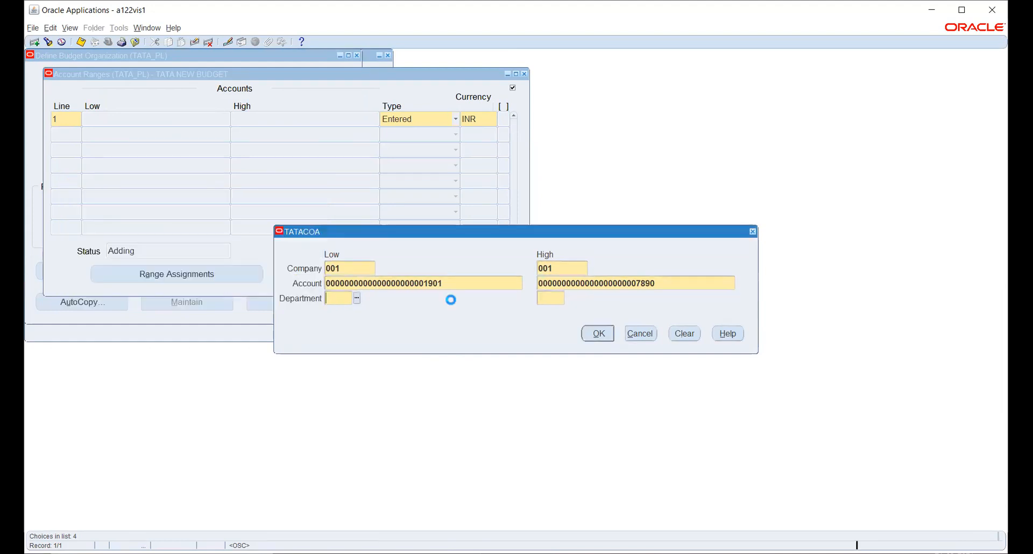
{"action": "left_click", "coordinate": [569, 298]}
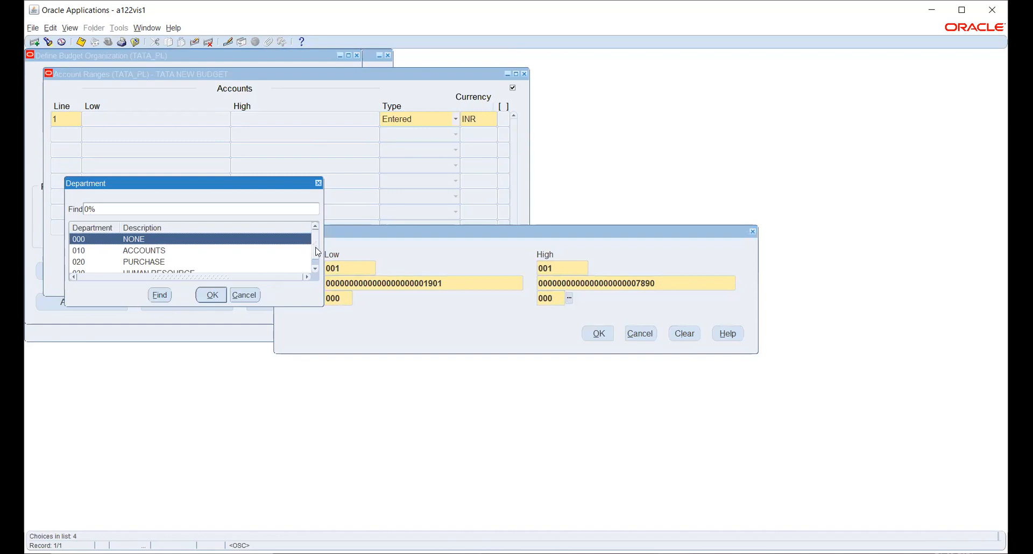
{"action": "scroll", "coordinate": [317, 248], "scroll_direction": "down", "scroll_amount": 1}
{"action": "left_click", "coordinate": [218, 261]}
{"action": "left_click", "coordinate": [210, 294]}
Step: Set the account range's high company to 002 (Company New) and accept the segment values for line 1
{"action": "left_click", "coordinate": [370, 268]}
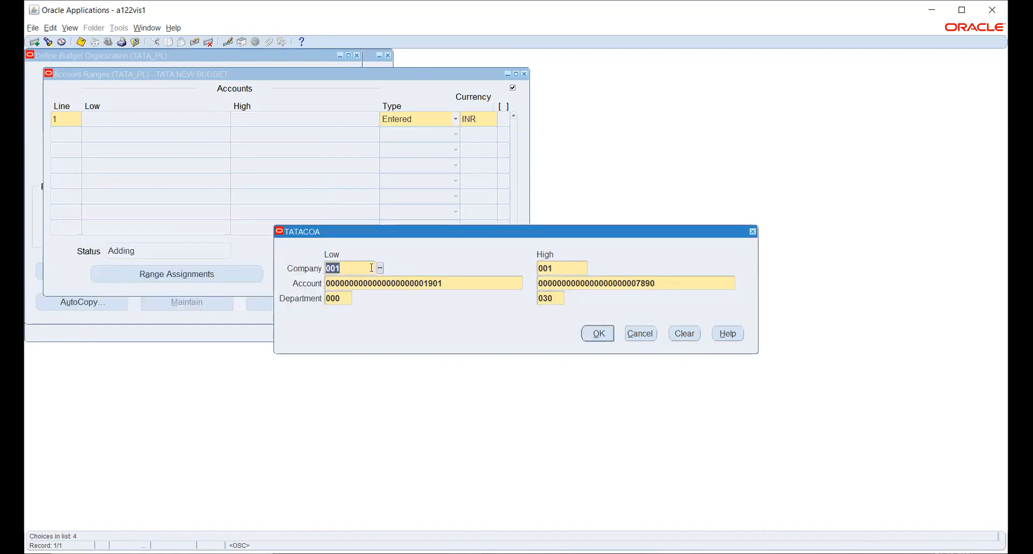
{"action": "left_click", "coordinate": [583, 269]}
{"action": "left_click", "coordinate": [592, 268]}
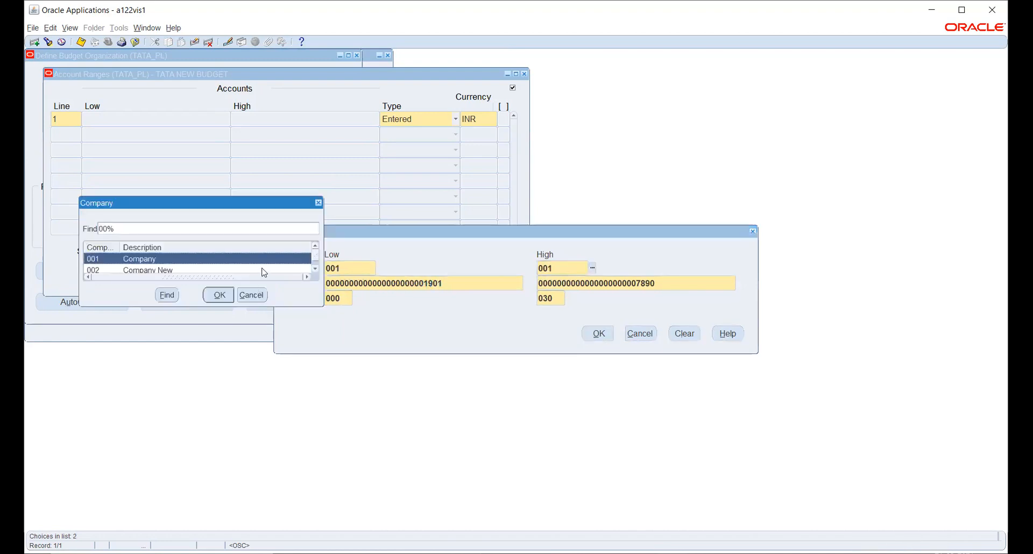
{"action": "left_click", "coordinate": [263, 270]}
{"action": "left_click", "coordinate": [221, 297]}
{"action": "left_click", "coordinate": [599, 332]}
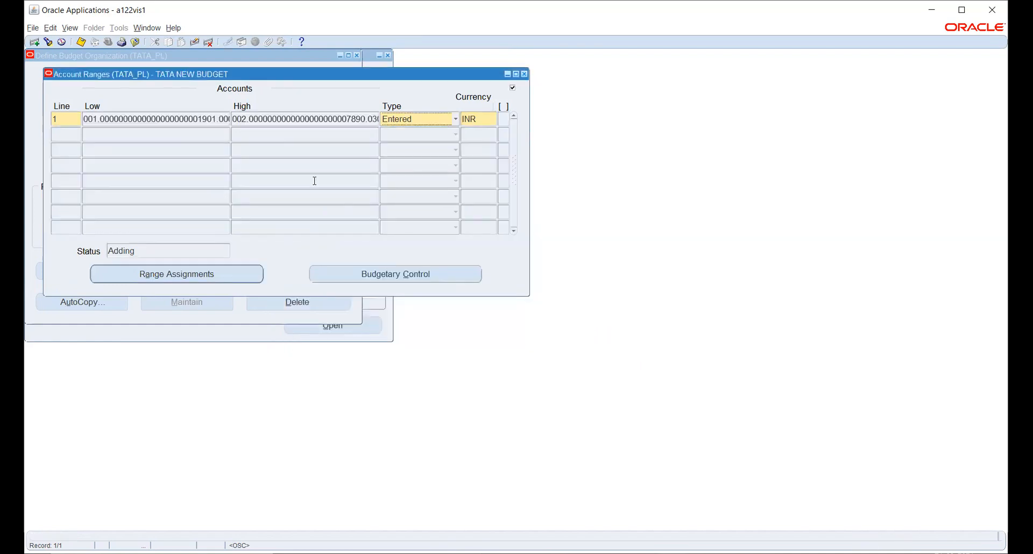
Step: Look at the account assignments of line 1, and set its budgetary control to an Absolute funds check level with amount type PTD
{"action": "left_click", "coordinate": [197, 279]}
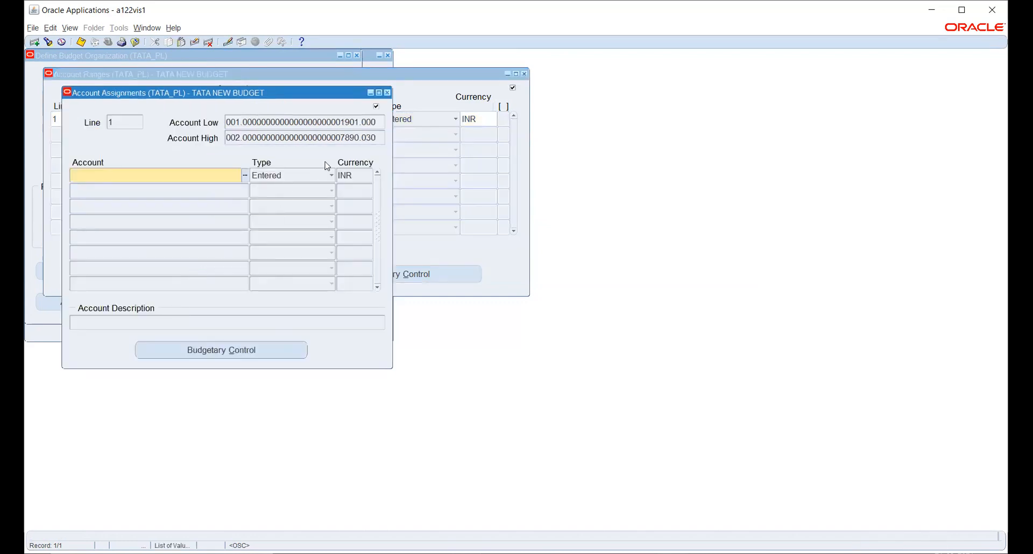
{"action": "left_click", "coordinate": [387, 93]}
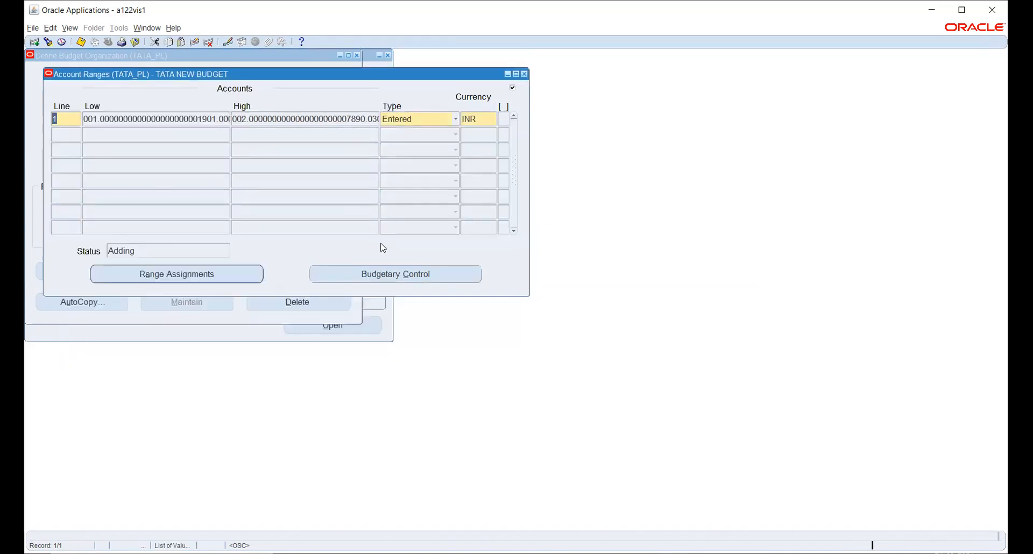
{"action": "left_click", "coordinate": [392, 274]}
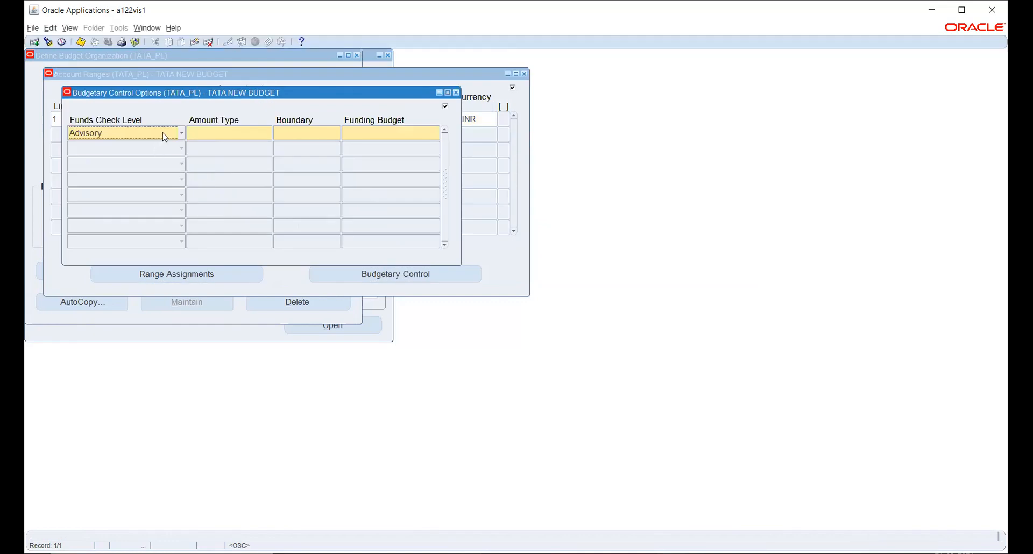
{"action": "left_click", "coordinate": [161, 138]}
{"action": "left_click", "coordinate": [164, 150]}
{"action": "left_click", "coordinate": [204, 134]}
{"action": "type", "text": "P"}
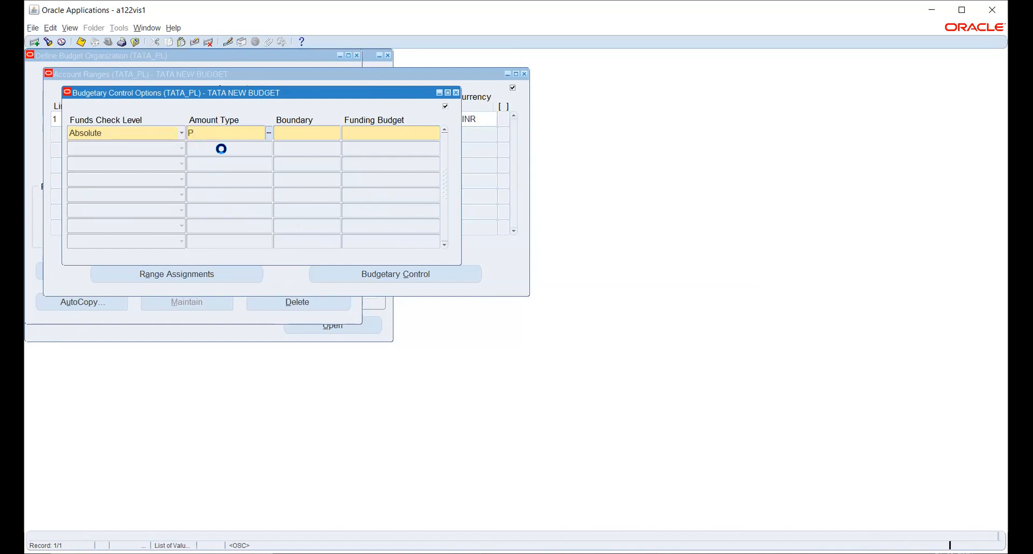
{"action": "left_click", "coordinate": [262, 217]}
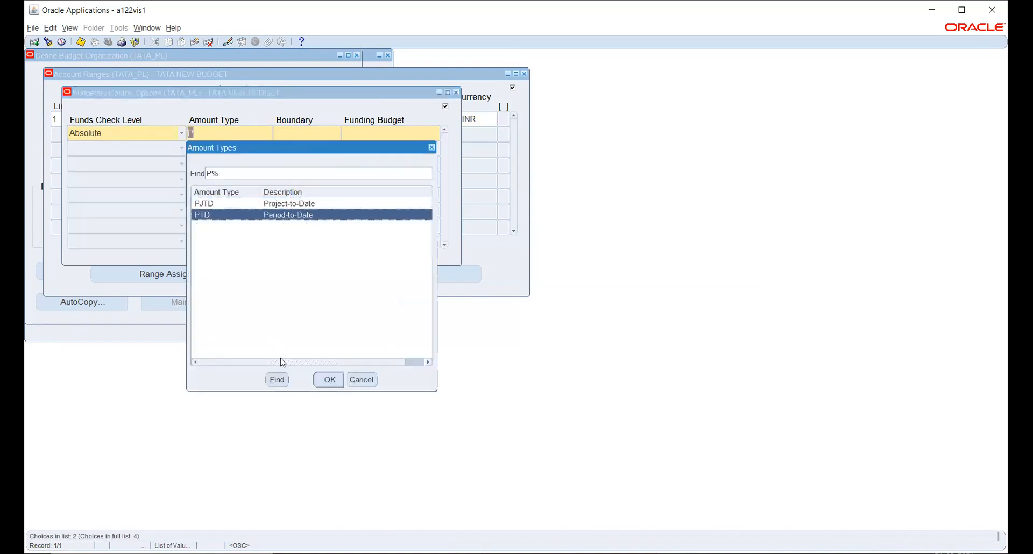
{"action": "left_click", "coordinate": [330, 380]}
Step: Set the boundary to Period and the funding budget to TATA NEW BUDGET in the budgetary control options
{"action": "left_click", "coordinate": [335, 134]}
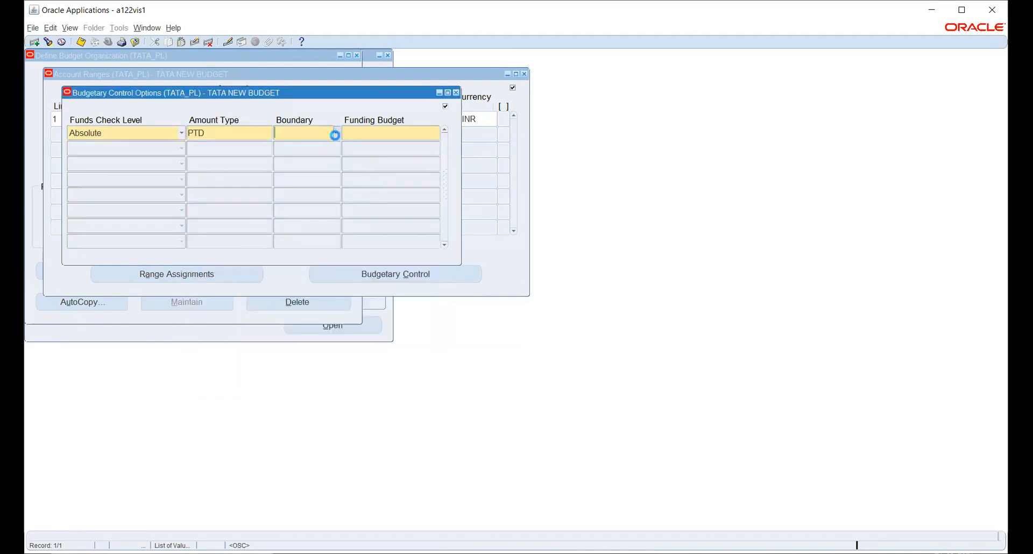
{"action": "left_click", "coordinate": [436, 134]}
{"action": "left_click", "coordinate": [374, 215]}
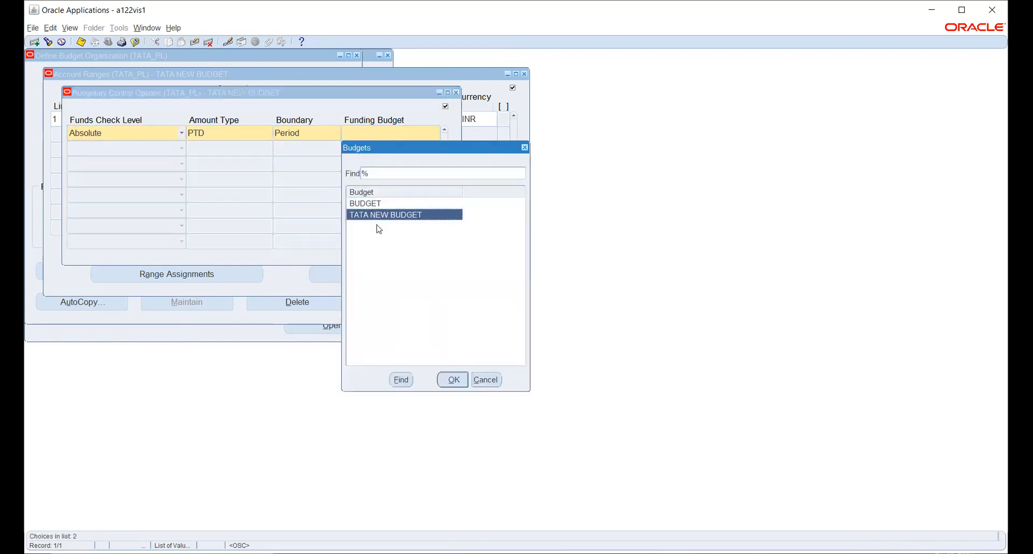
{"action": "left_click", "coordinate": [451, 379]}
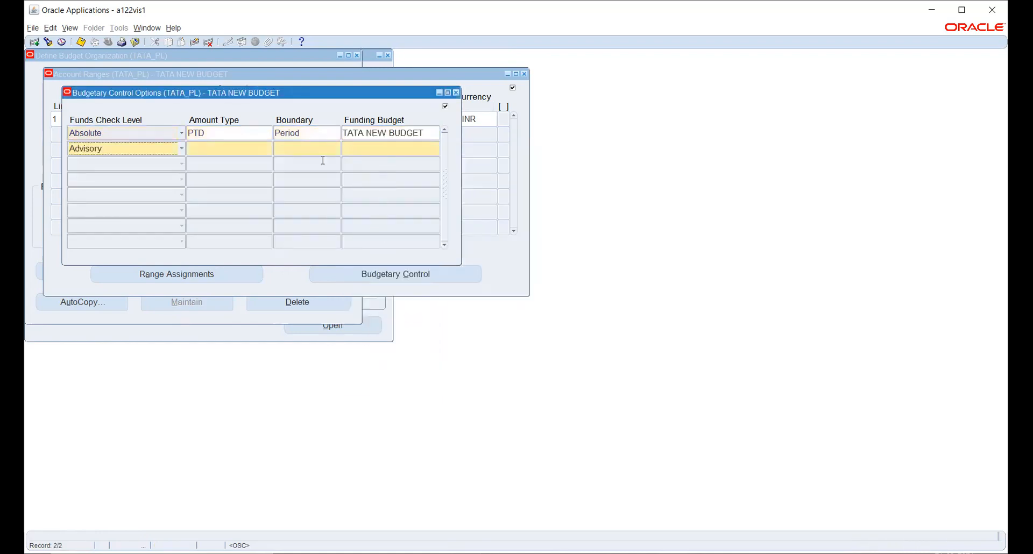
{"action": "left_click", "coordinate": [324, 134]}
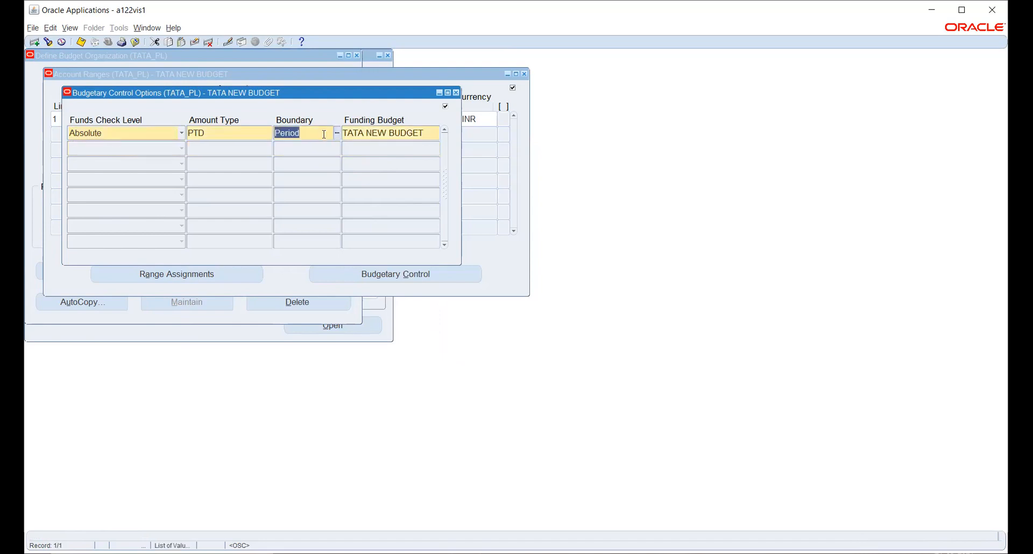
Step: Try to save the account range with its budgetary control options, and discard the unsaved changes
{"action": "key", "text": "ctrl+s"}
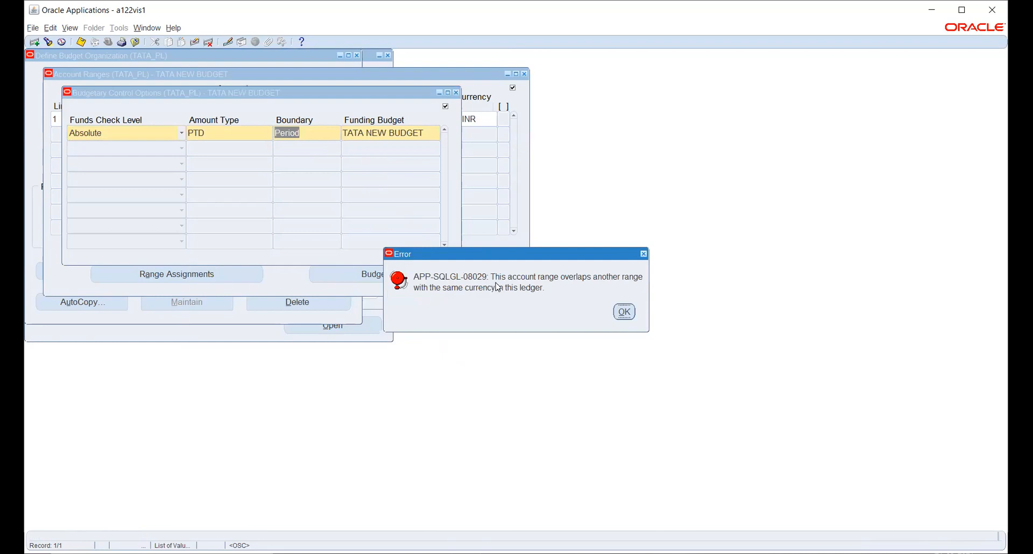
{"action": "left_click", "coordinate": [624, 312]}
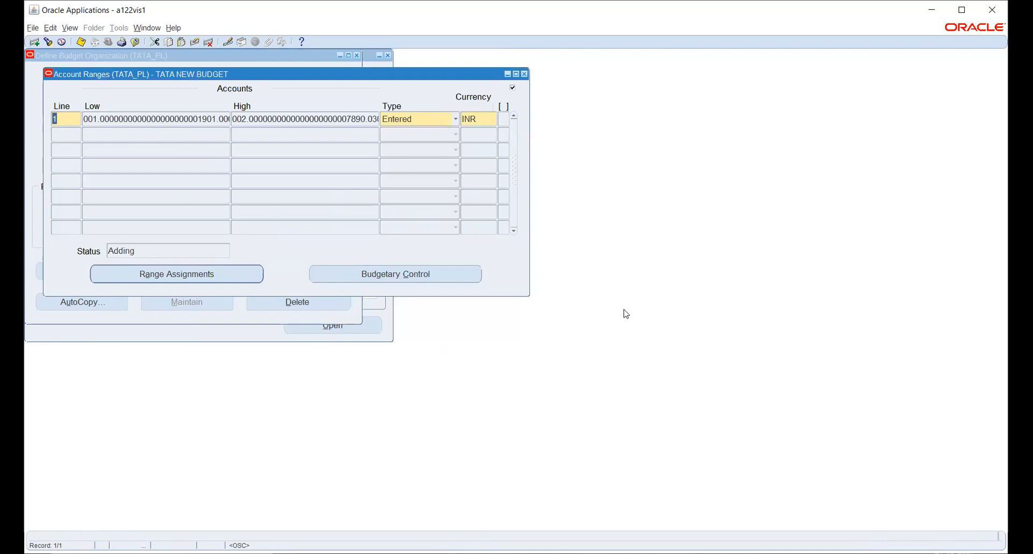
{"action": "left_click", "coordinate": [525, 75]}
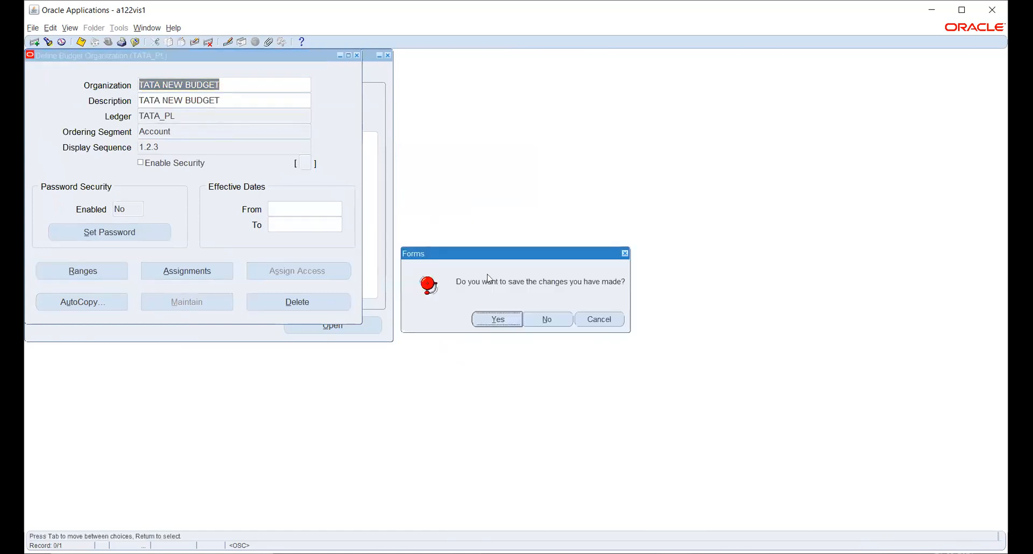
{"action": "left_click", "coordinate": [547, 320]}
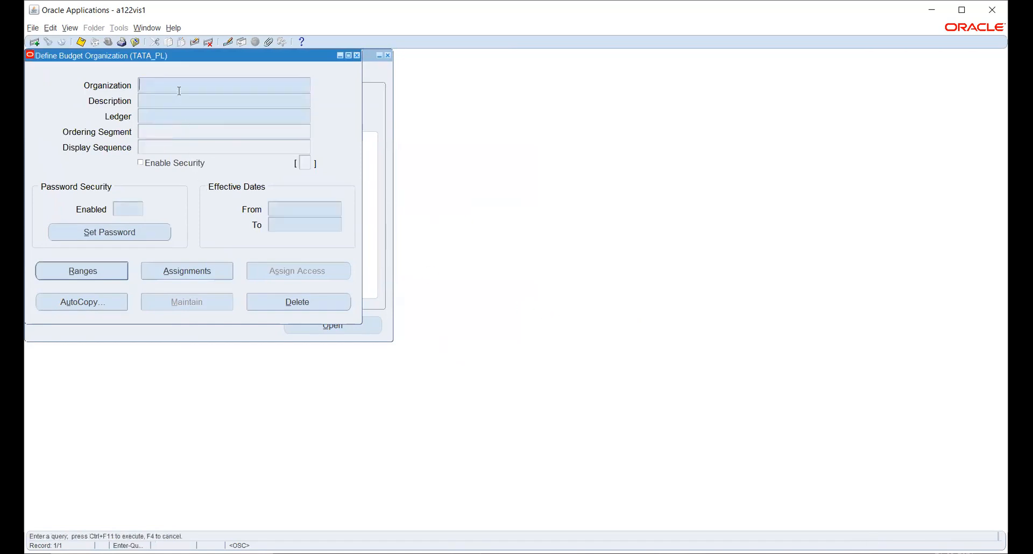
Step: Query the existing budget organization named Budget, delete it, and leave the budget organization form
{"action": "type", "text": "BUDGET"}
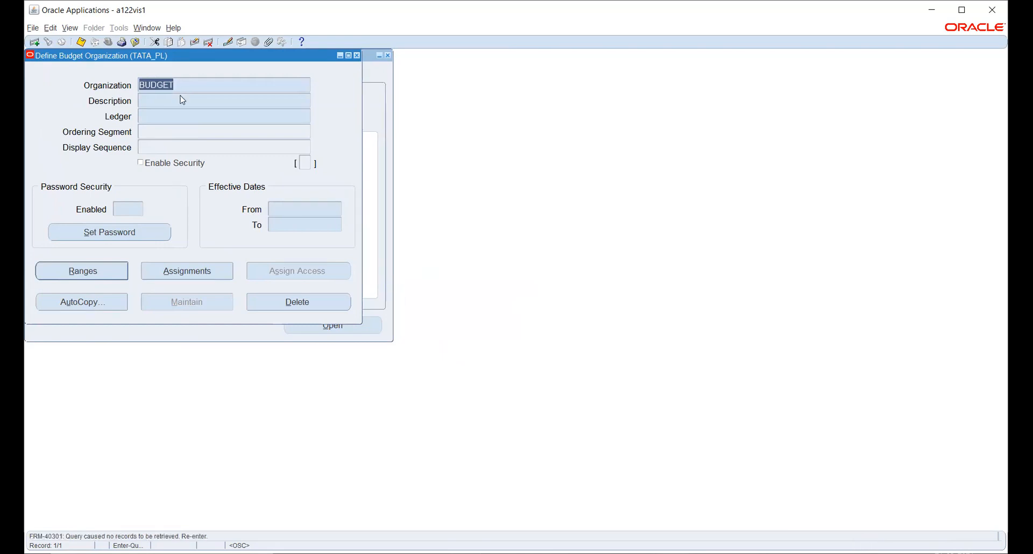
{"action": "key", "text": "BackSpace"}
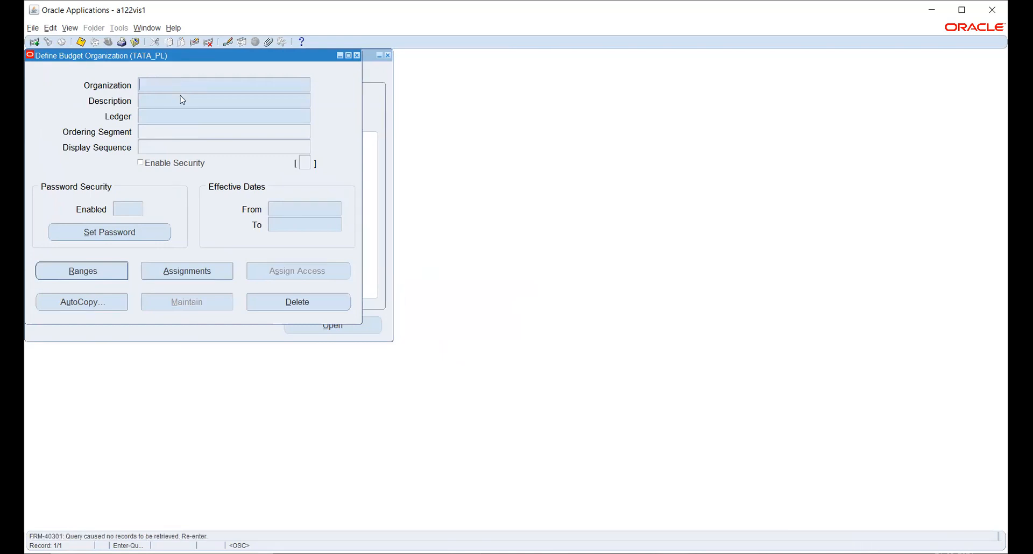
{"action": "key", "text": "F4"}
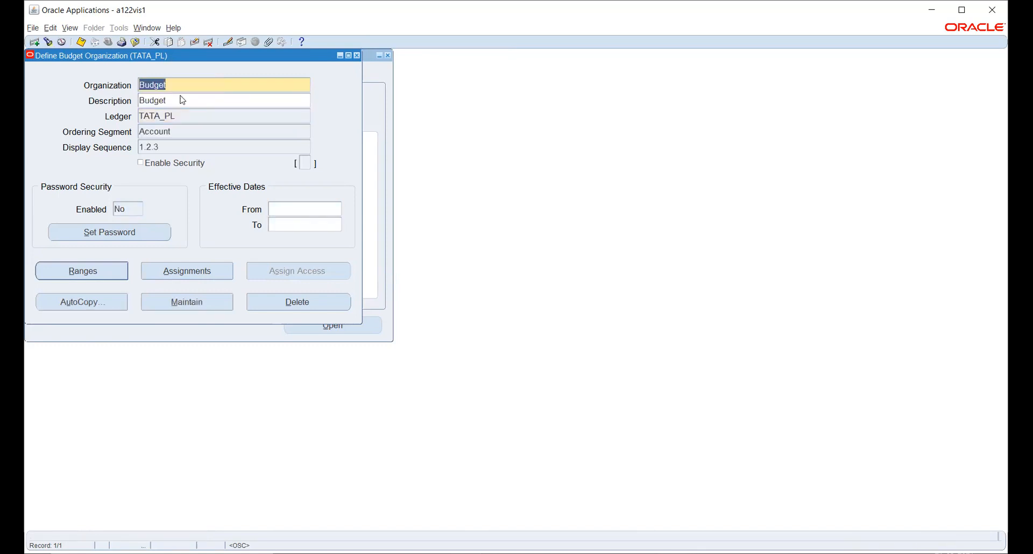
{"action": "left_click", "coordinate": [304, 302]}
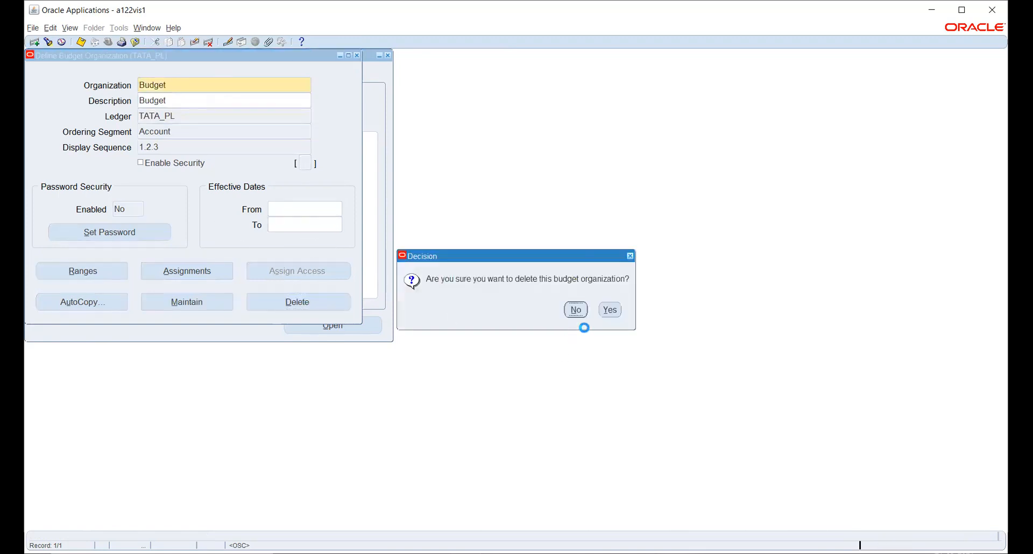
{"action": "left_click", "coordinate": [611, 310]}
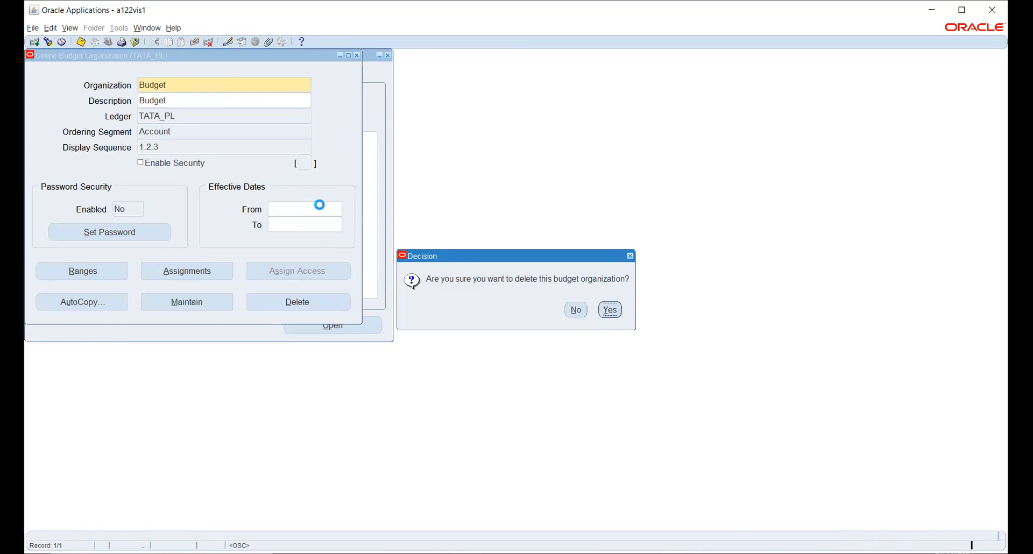
{"action": "left_click", "coordinate": [581, 309]}
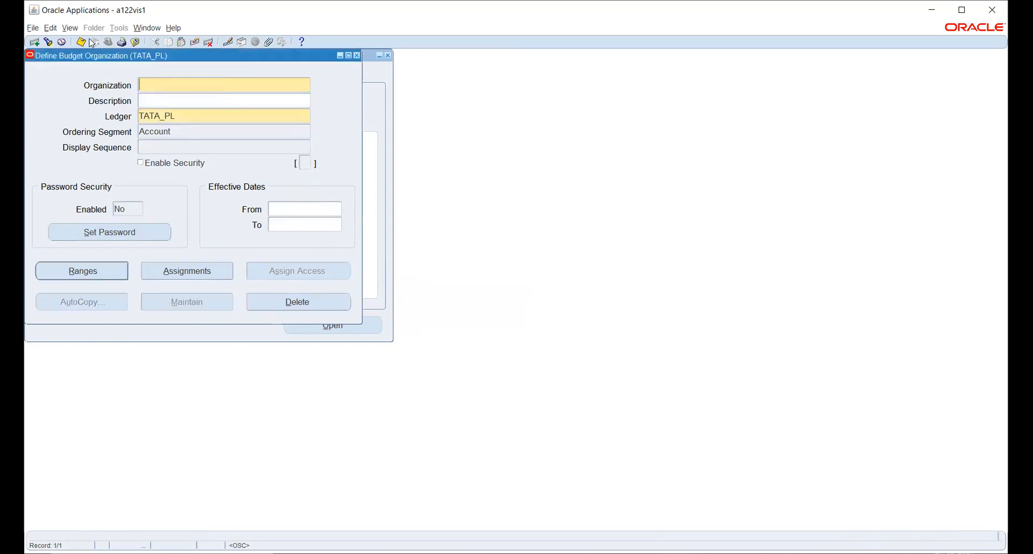
{"action": "key", "text": "F4"}
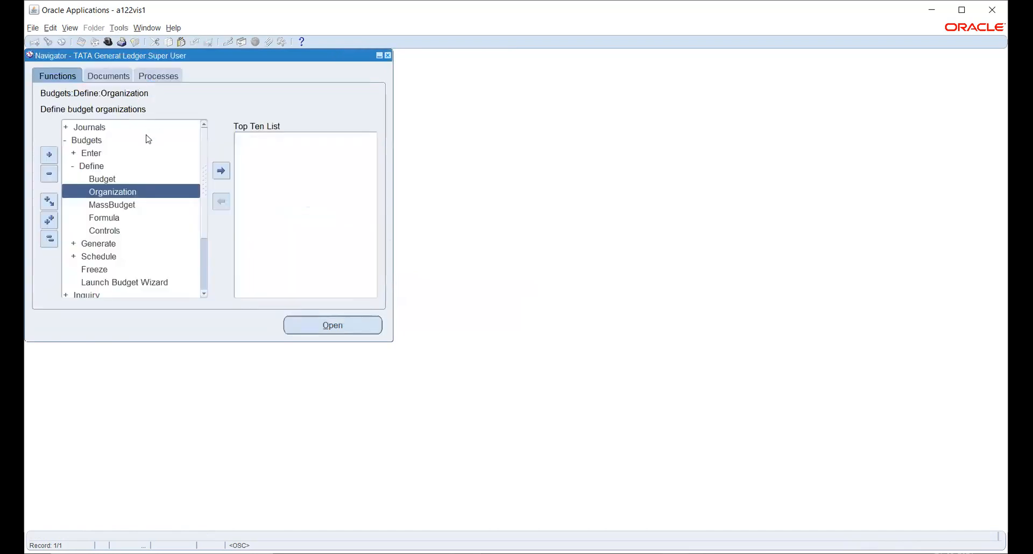
Step: Open the existing budget named BUDGET, set its status to Frozen, save the change and close the form
{"action": "double_click", "coordinate": [106, 180]}
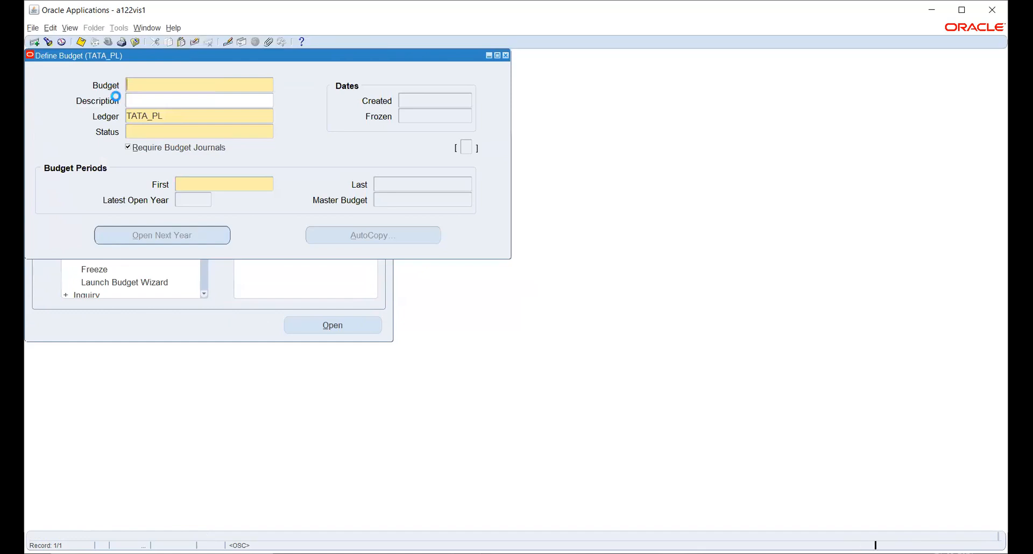
{"action": "key", "text": "ctrl+F11"}
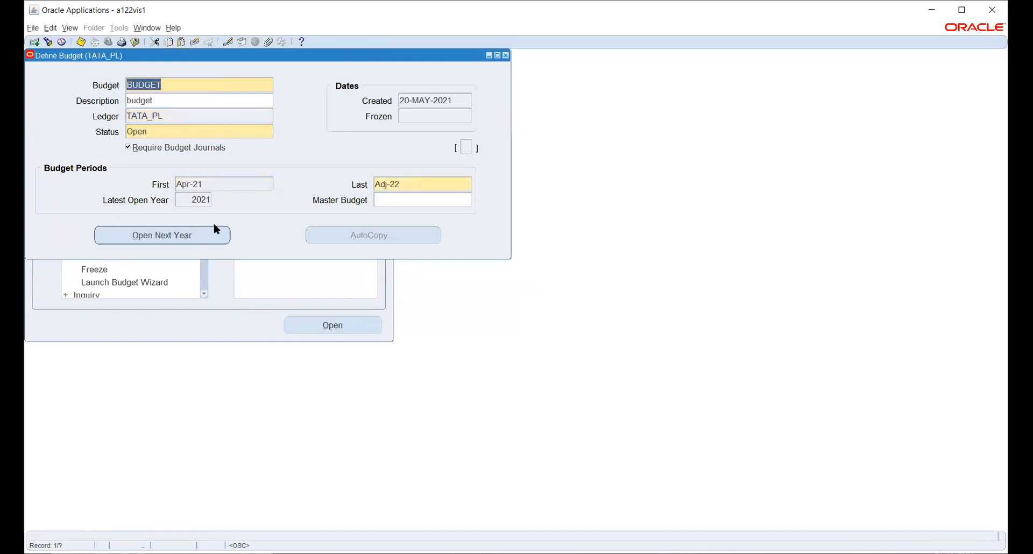
{"action": "left_click", "coordinate": [221, 131]}
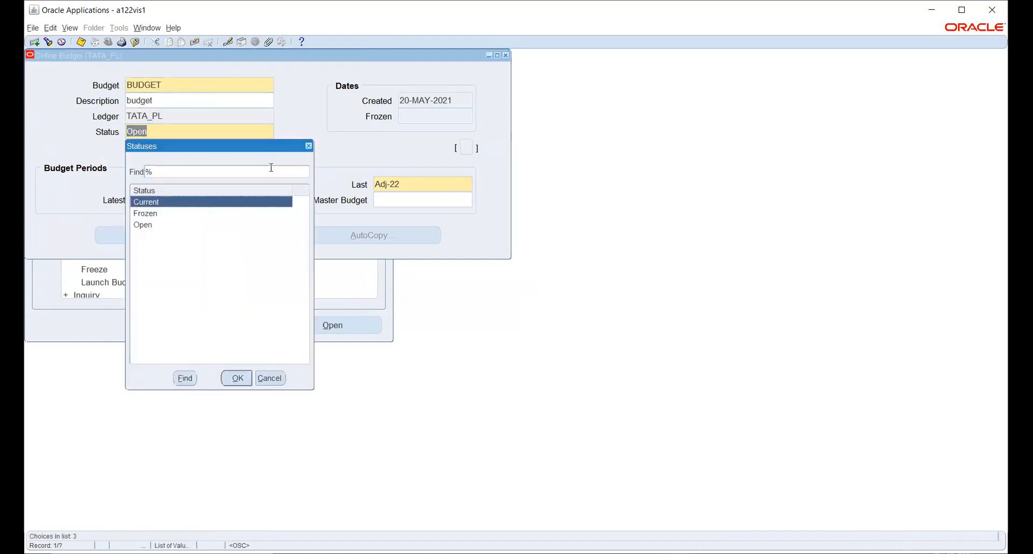
{"action": "left_click", "coordinate": [166, 216]}
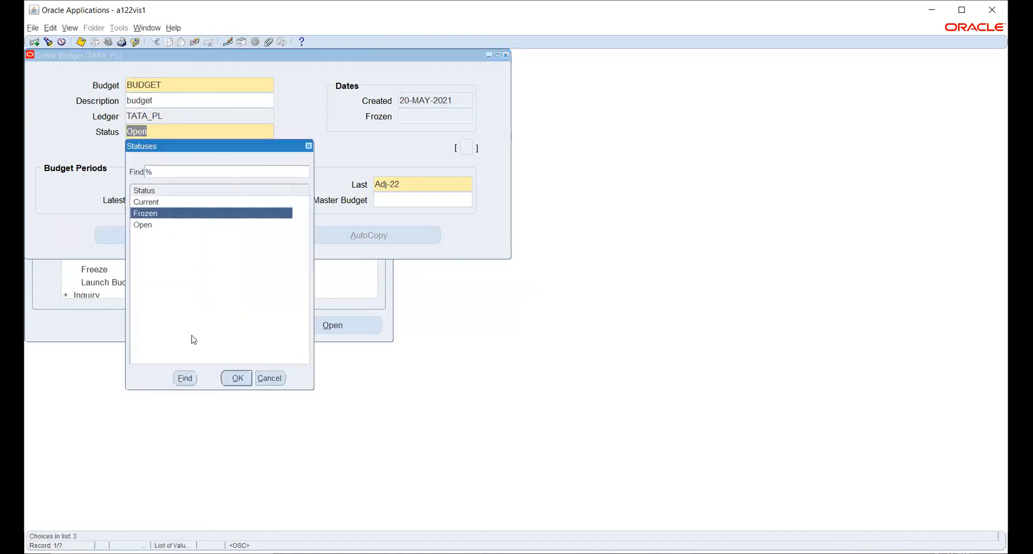
{"action": "left_click", "coordinate": [232, 377]}
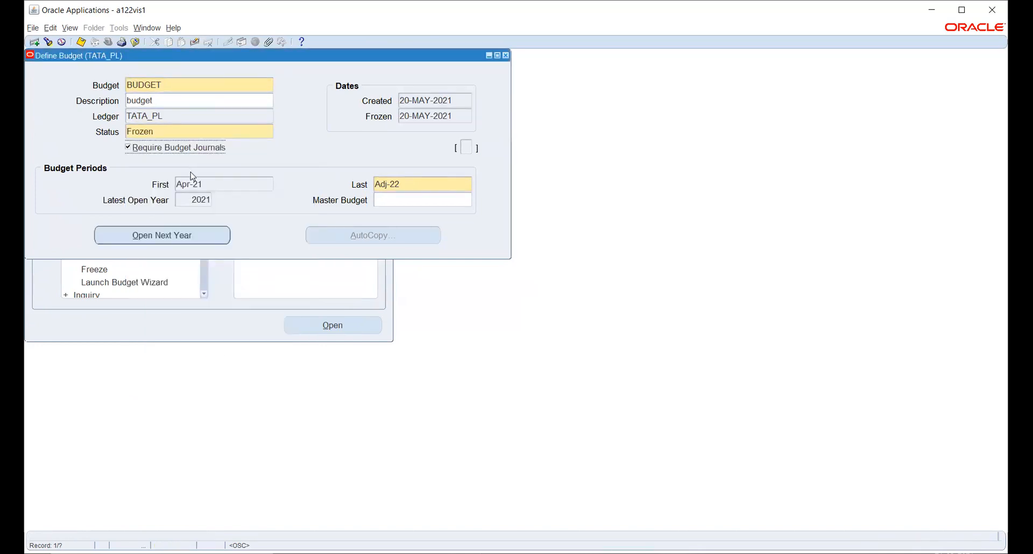
{"action": "key", "text": "ctrl+s"}
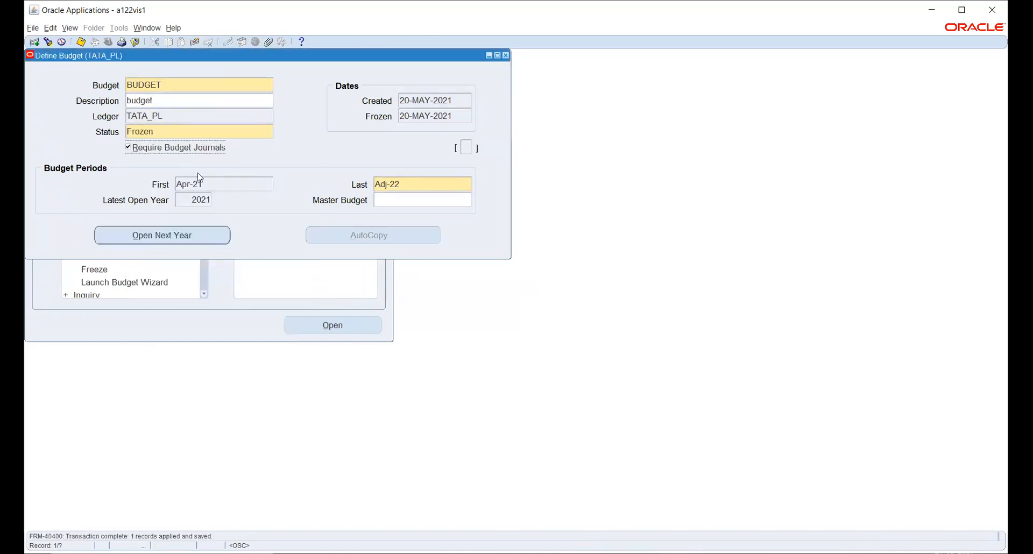
{"action": "left_click", "coordinate": [505, 55]}
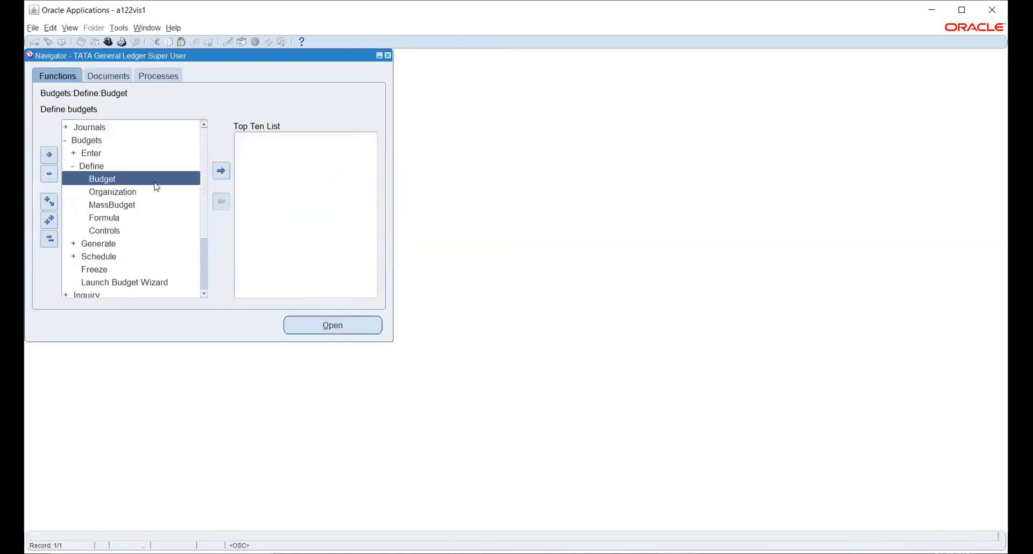
Step: Find all submitted requests, refresh the list to check the budget organization deletion request, and close the requests window
{"action": "left_click", "coordinate": [69, 29]}
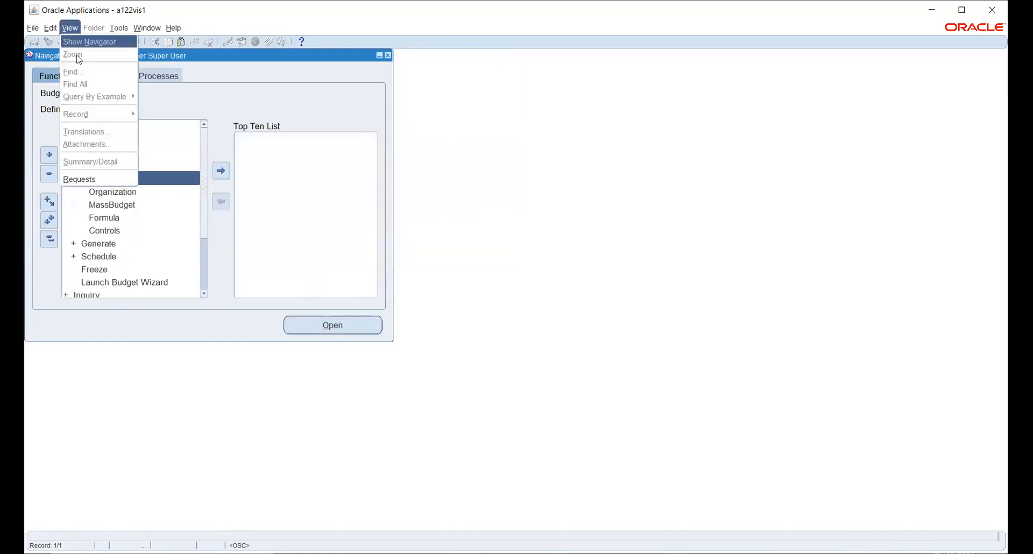
{"action": "left_click", "coordinate": [94, 178]}
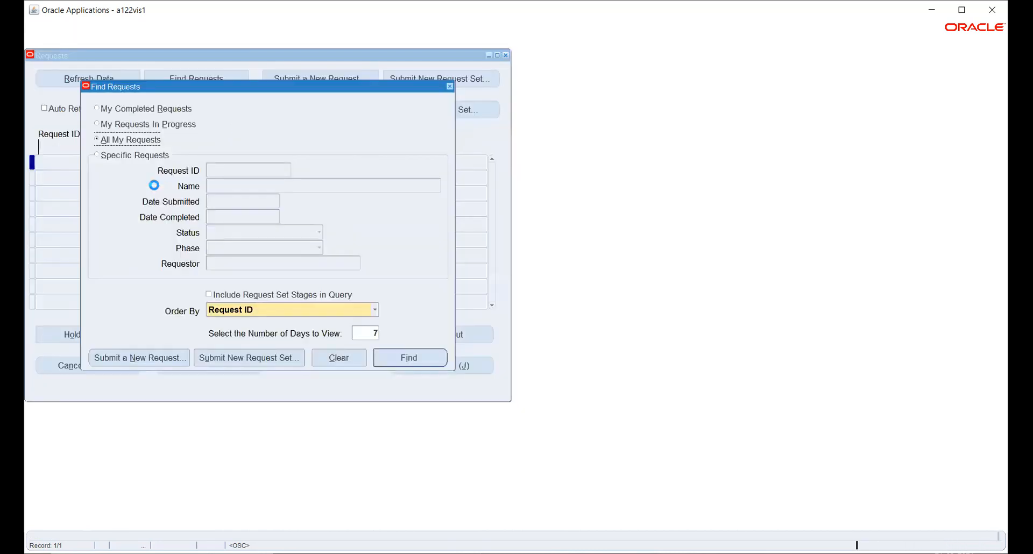
{"action": "left_click", "coordinate": [408, 358]}
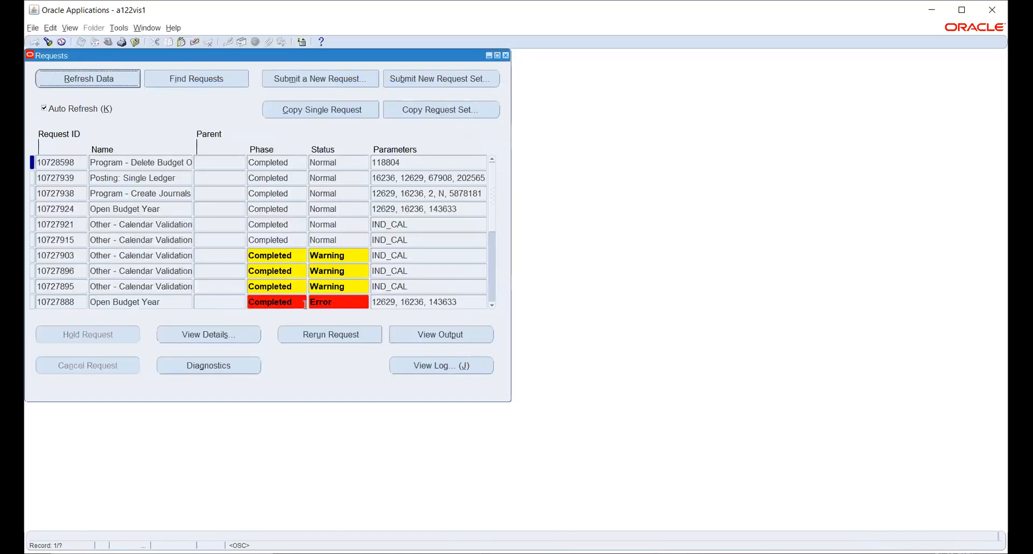
{"action": "left_click", "coordinate": [113, 79]}
{"action": "left_click", "coordinate": [373, 162]}
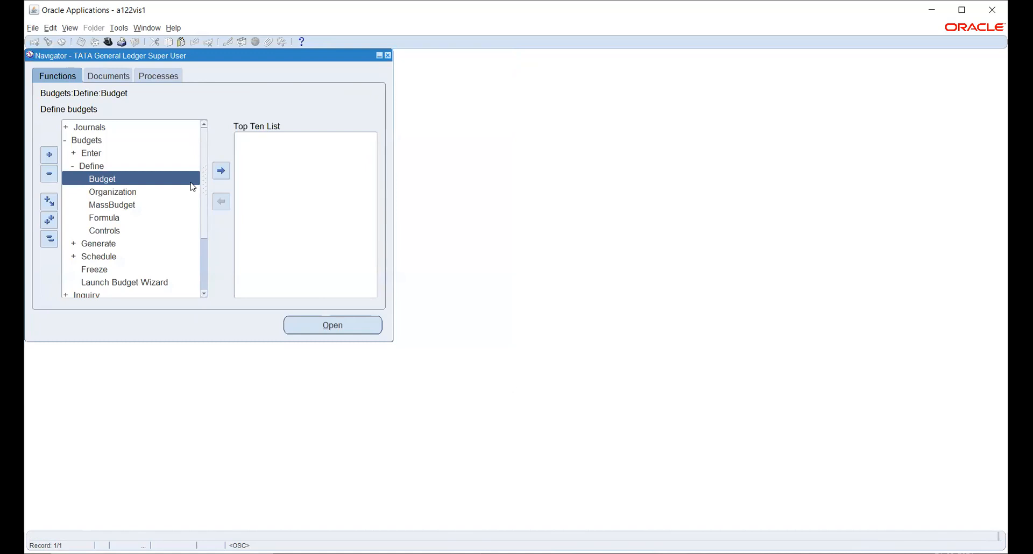
Step: Start a new budget organization named TATA NEW BUDGET with the description TATA NEW BUDGET
{"action": "left_click", "coordinate": [98, 194]}
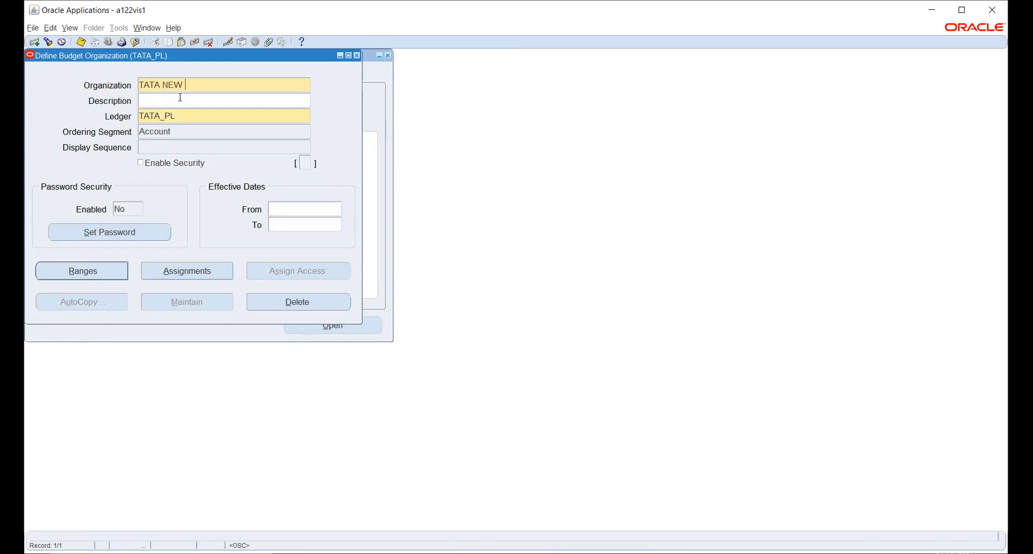
{"action": "type", "text": "DGET"}
{"action": "left_click", "coordinate": [180, 99]}
{"action": "type", "text": "TATA"}
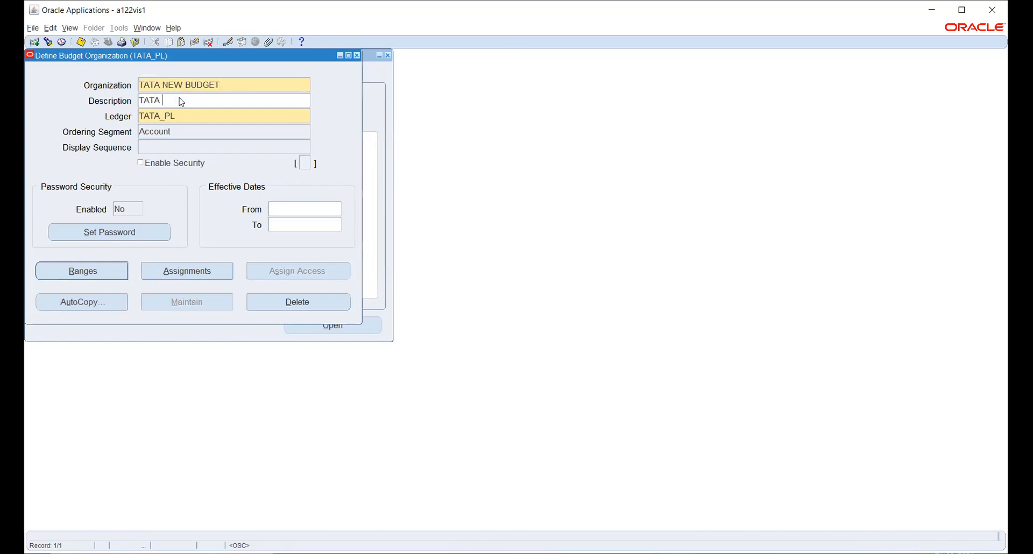
{"action": "type", "text": " NEW BUDGE"}
{"action": "key", "text": "Tab"}
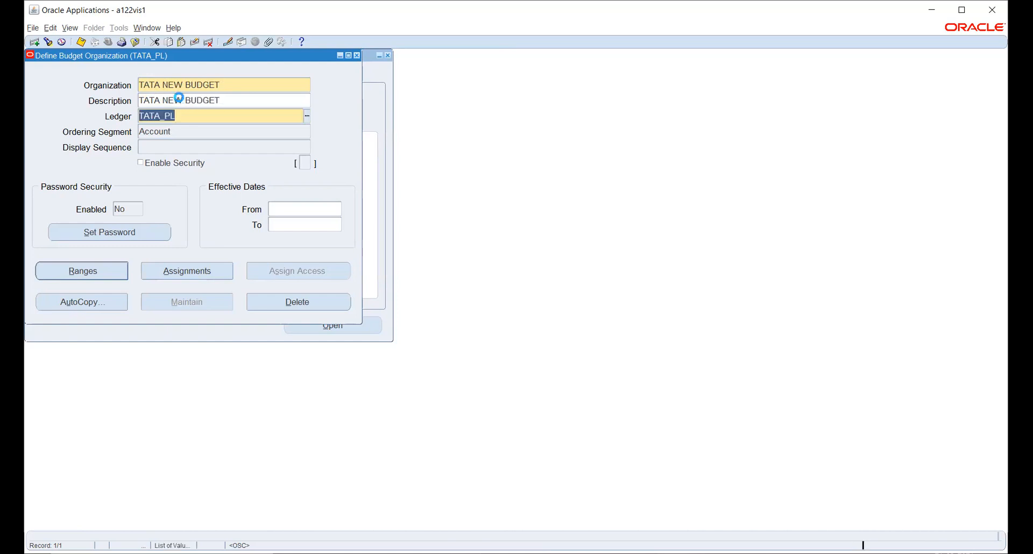
Step: Keep TATA_PL as the organization's ledger and set the segment display sequence to 1, 2, 3
{"action": "key", "text": "Tab"}
{"action": "type", "text": "1"}
{"action": "key", "text": "Tab"}
{"action": "type", "text": "2"}
{"action": "key", "text": "Tab"}
{"action": "type", "text": "3"}
{"action": "key", "text": "Return"}
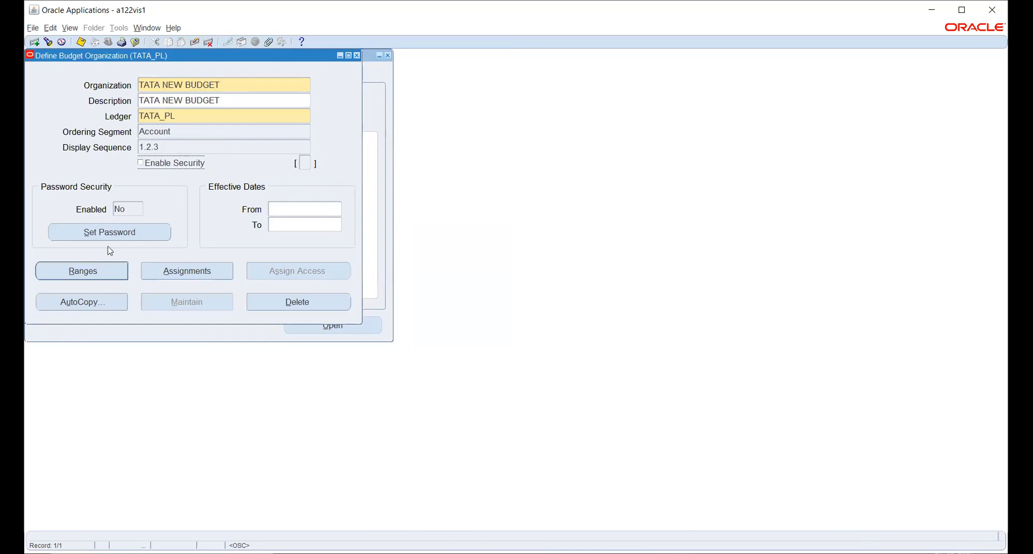
Step: Open the organization's account ranges and set line 1's company range from 001 to 002
{"action": "left_click", "coordinate": [90, 269]}
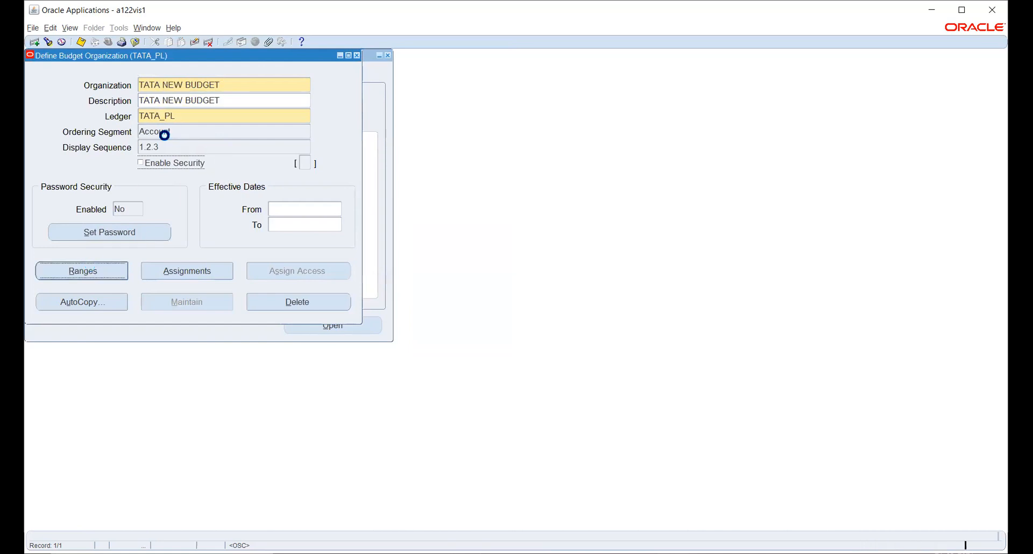
{"action": "left_click", "coordinate": [85, 119]}
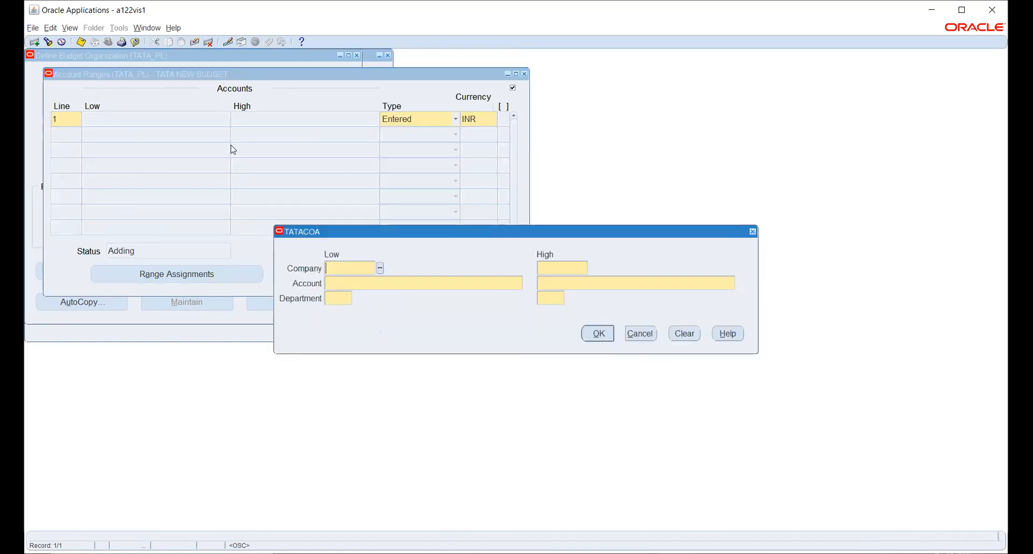
{"action": "left_click", "coordinate": [380, 268]}
{"action": "left_click", "coordinate": [223, 295]}
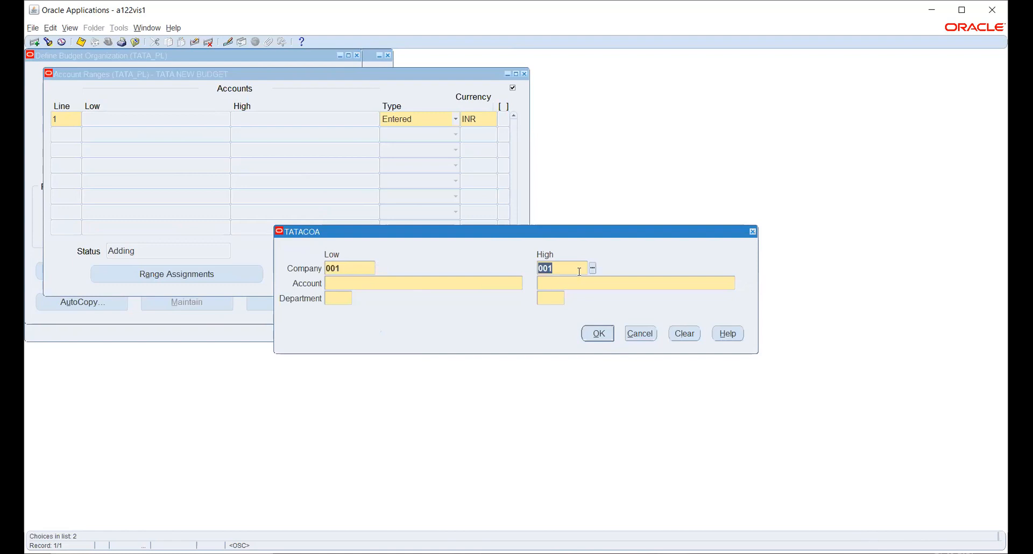
{"action": "left_click", "coordinate": [593, 268]}
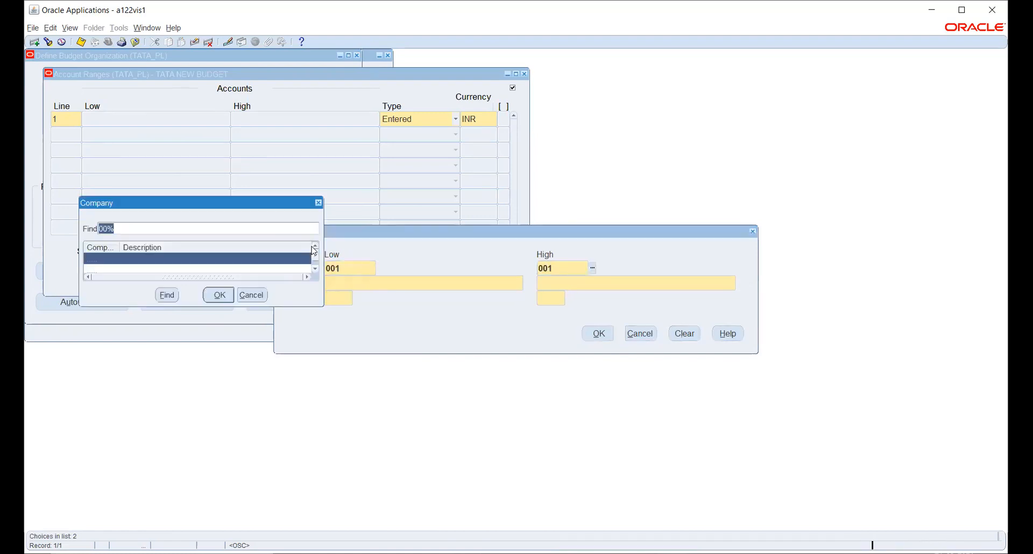
{"action": "left_click", "coordinate": [251, 271]}
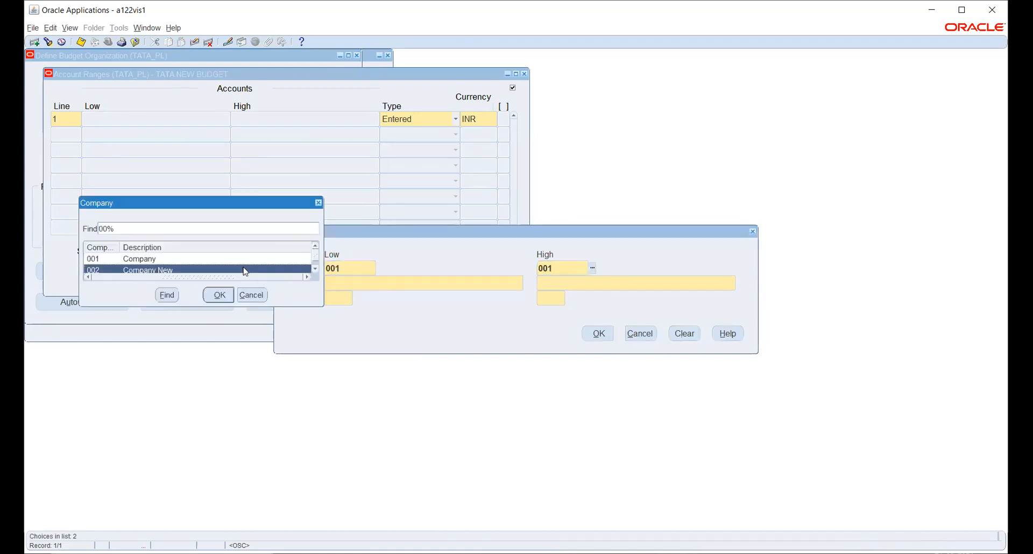
{"action": "left_click", "coordinate": [219, 295]}
Step: Set the account segment range from the zero-padded account 1901 to the Cash account ending in 7890
{"action": "left_click", "coordinate": [527, 283]}
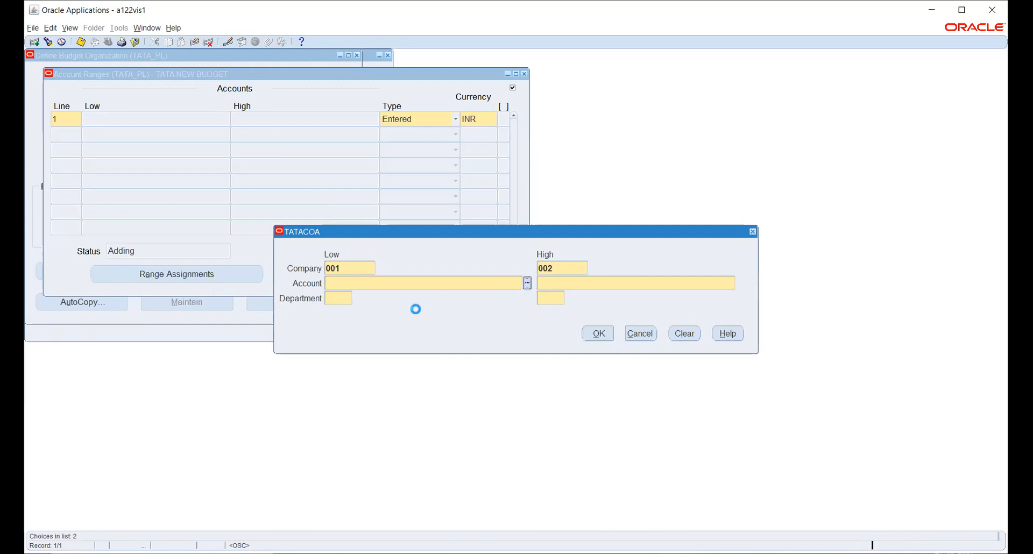
{"action": "left_click", "coordinate": [199, 294]}
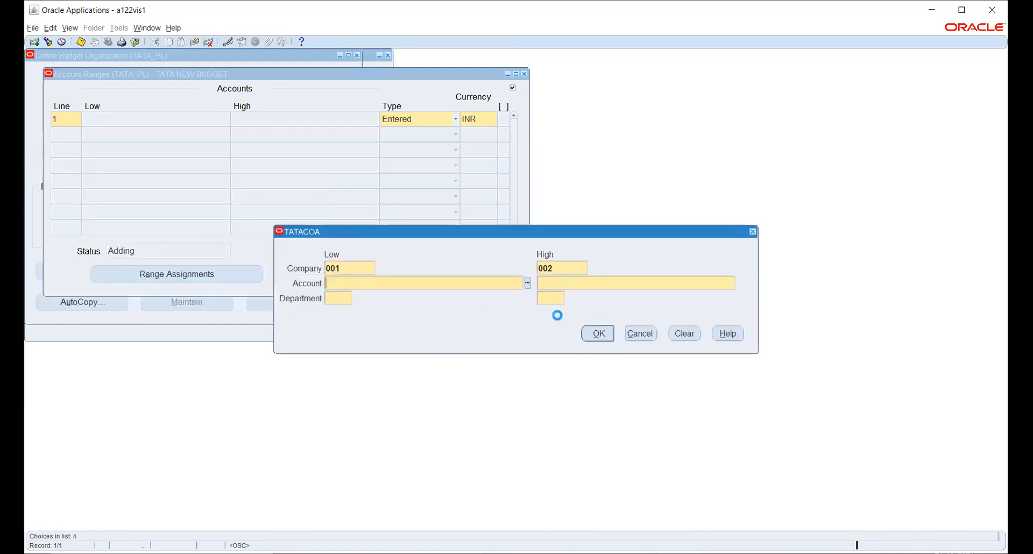
{"action": "left_click", "coordinate": [741, 284]}
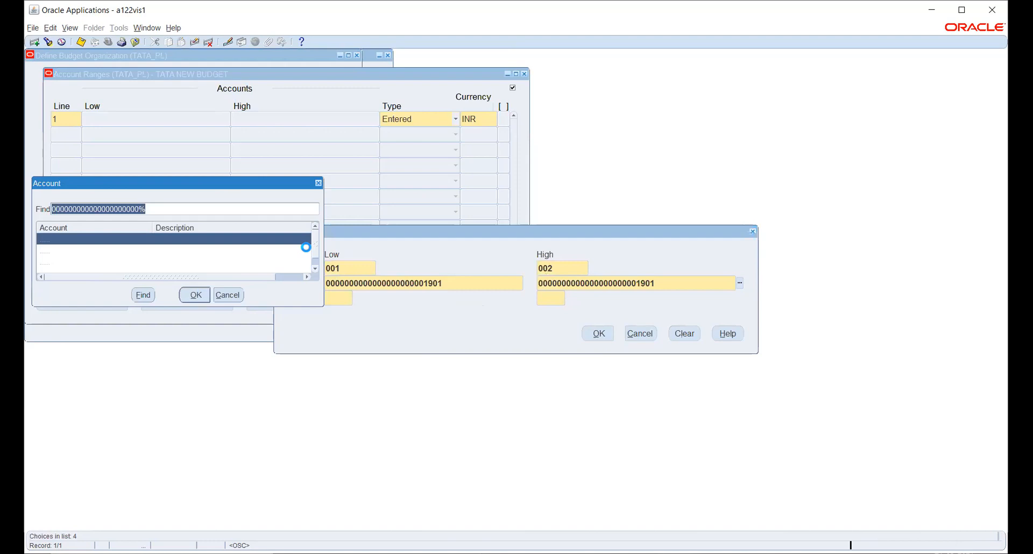
{"action": "left_click", "coordinate": [315, 268]}
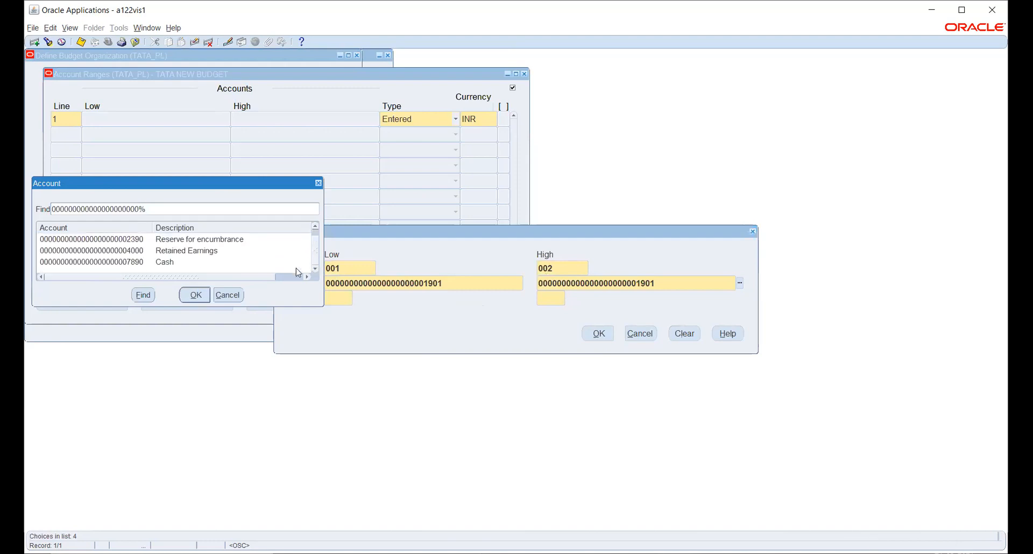
{"action": "left_click", "coordinate": [213, 262]}
{"action": "left_click", "coordinate": [204, 298]}
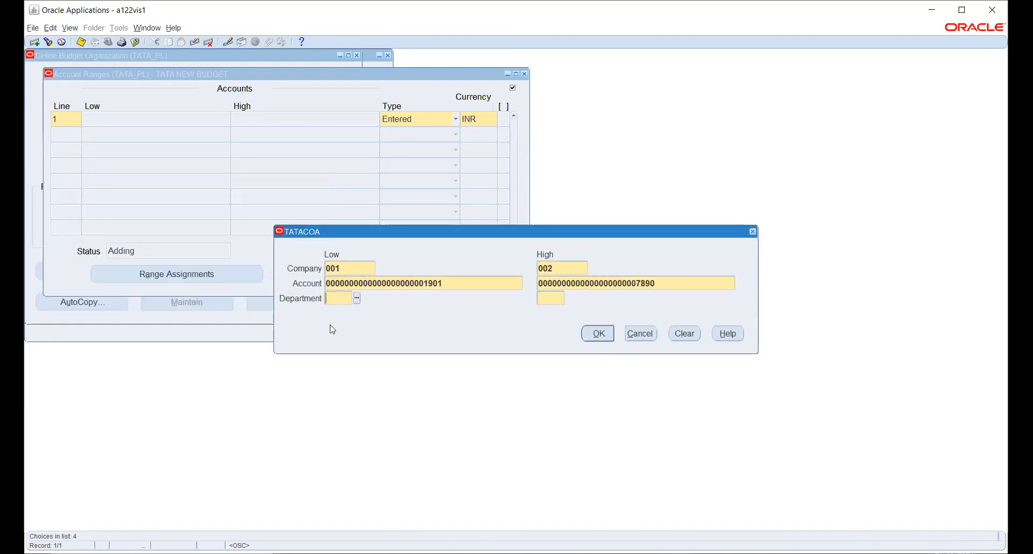
Step: Set the department range from 000 (NONE) to 030 (HUMAN RESOURCE) and accept the account range
{"action": "left_click", "coordinate": [356, 299]}
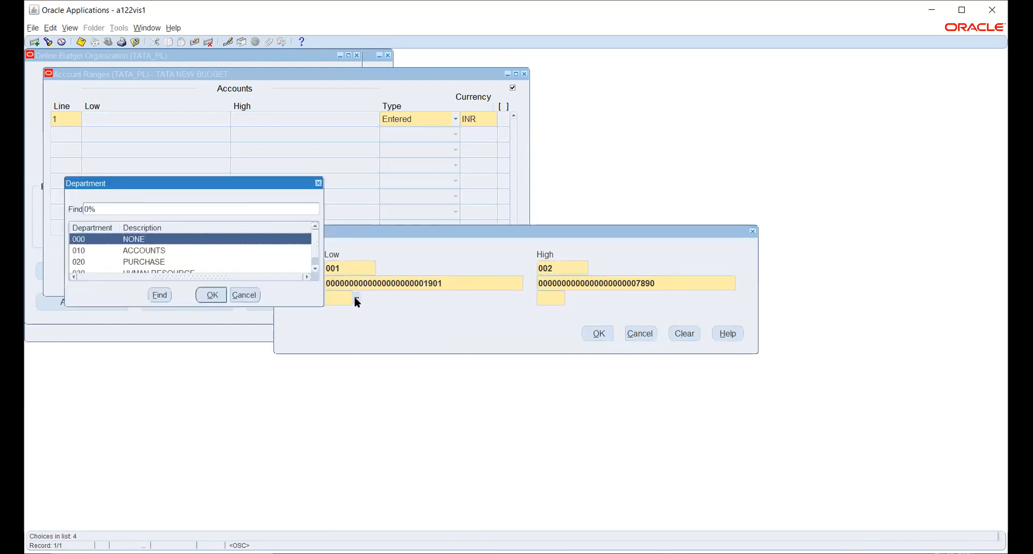
{"action": "left_click", "coordinate": [219, 298]}
{"action": "left_click", "coordinate": [568, 298]}
{"action": "scroll", "coordinate": [229, 265], "scroll_direction": "down", "scroll_amount": 1}
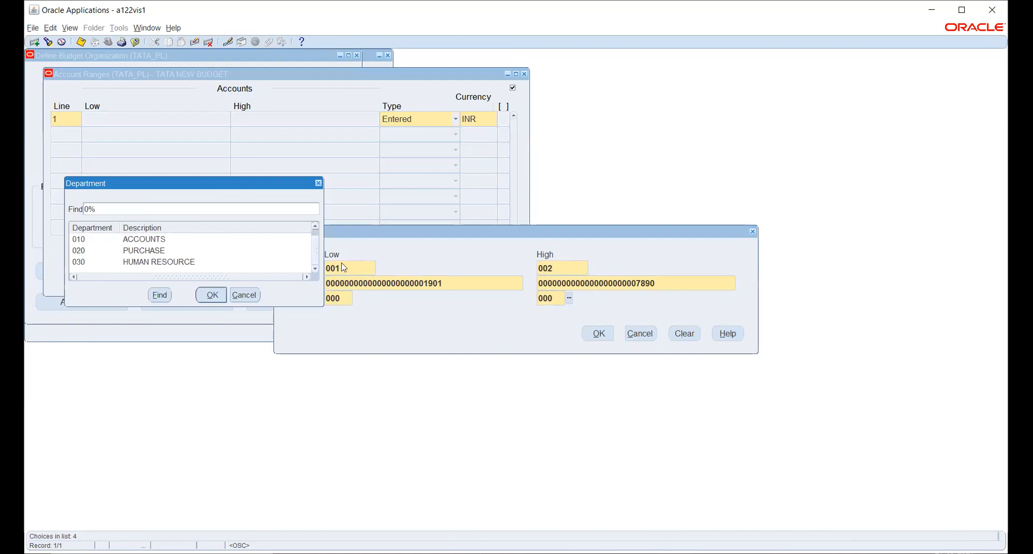
{"action": "left_click", "coordinate": [248, 264]}
{"action": "left_click", "coordinate": [221, 296]}
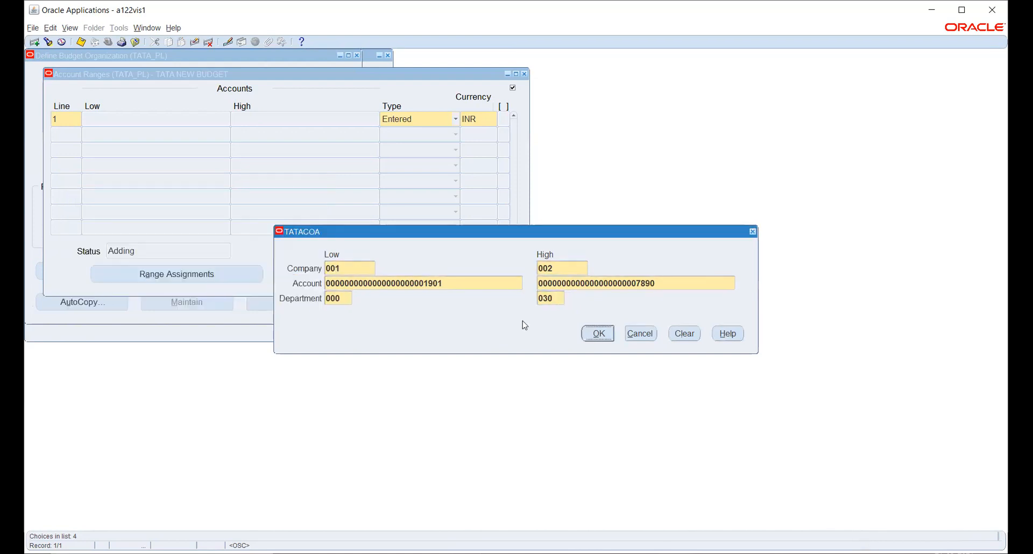
{"action": "left_click", "coordinate": [600, 333]}
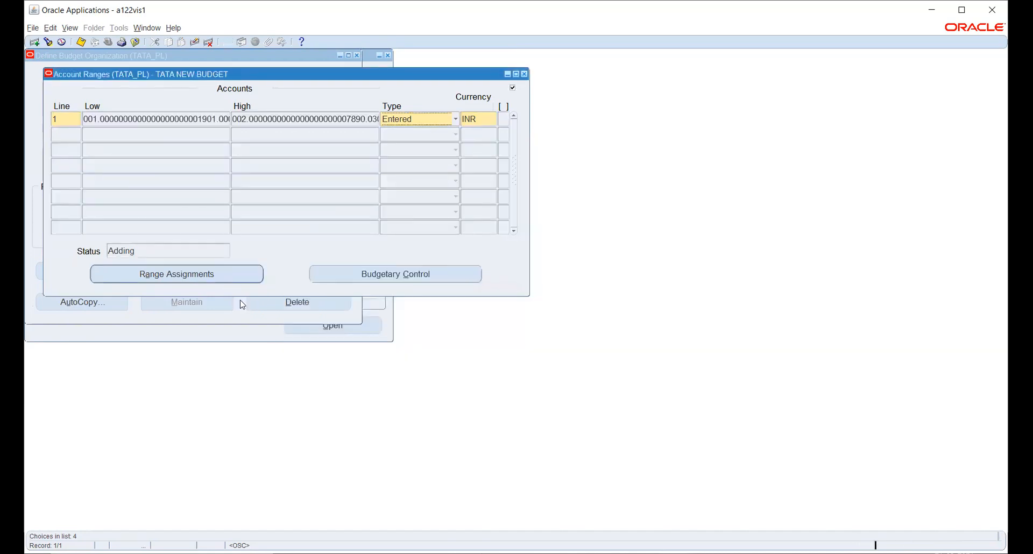
Step: Set the range's budgetary control options to amount type PTD, boundary Period and funding budget TATA NEW BUDGET
{"action": "left_click", "coordinate": [348, 275]}
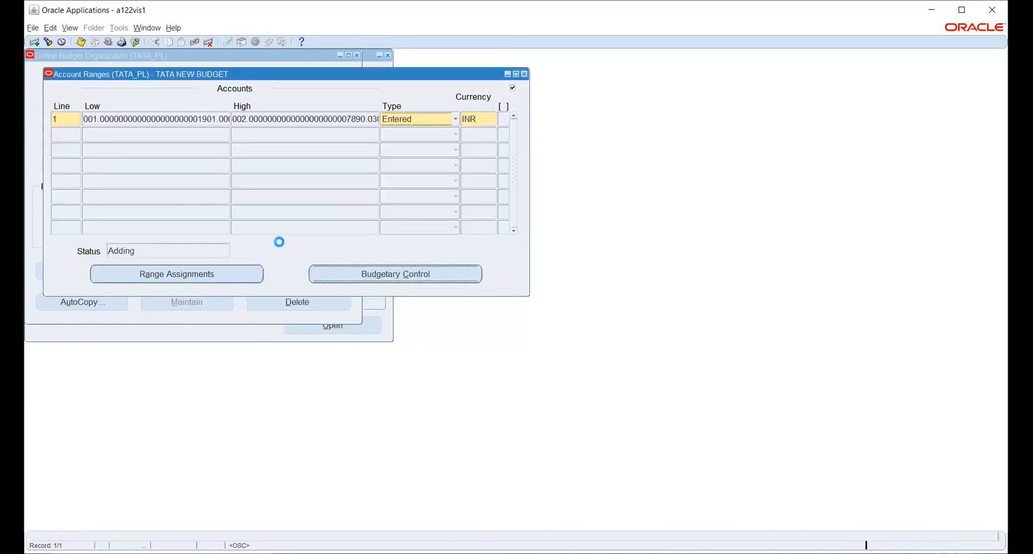
{"action": "left_click", "coordinate": [219, 135]}
{"action": "type", "text": "P"}
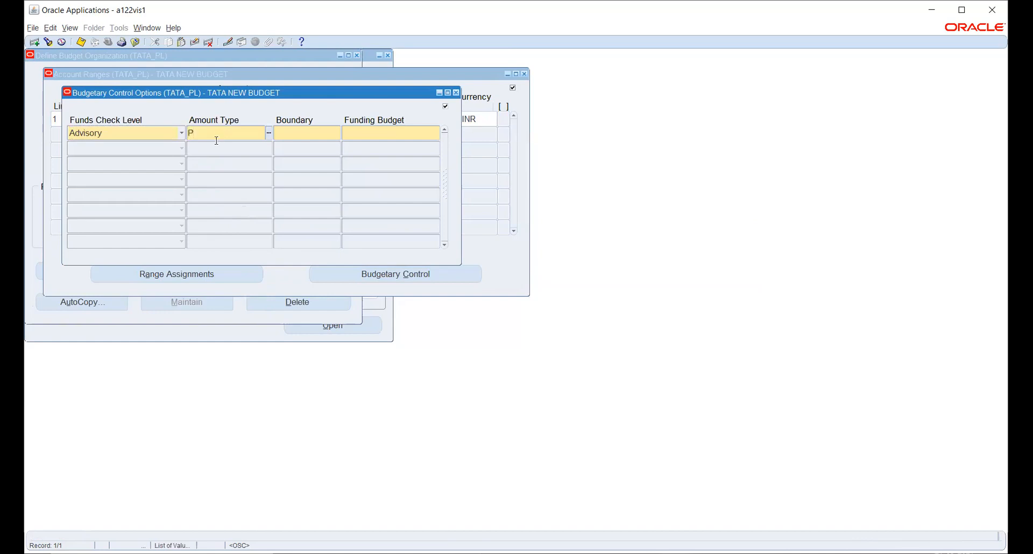
{"action": "type", "text": "TD"}
{"action": "key", "text": "Tab"}
{"action": "type", "text": "P"}
{"action": "key", "text": "Tab"}
{"action": "left_click", "coordinate": [436, 134]}
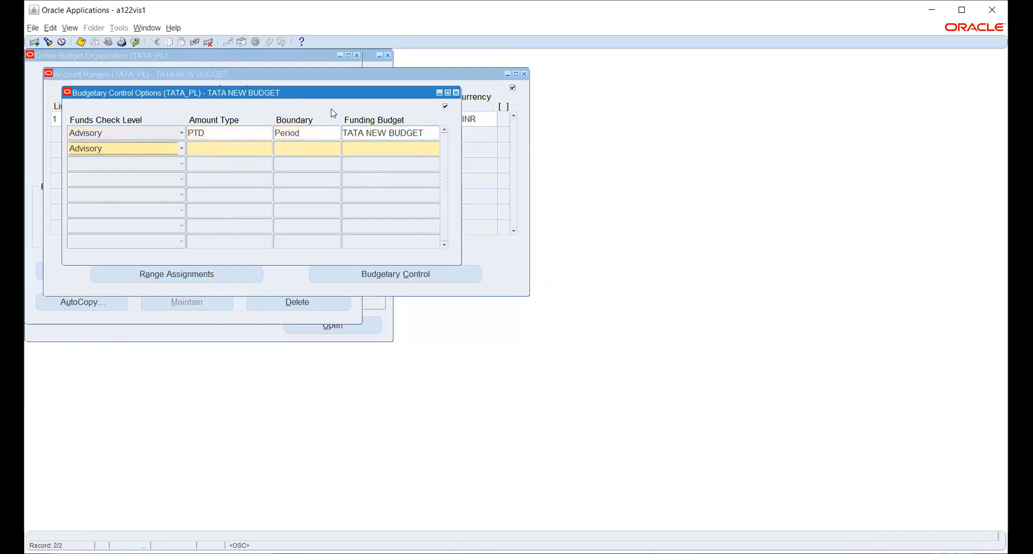
{"action": "left_click", "coordinate": [336, 134]}
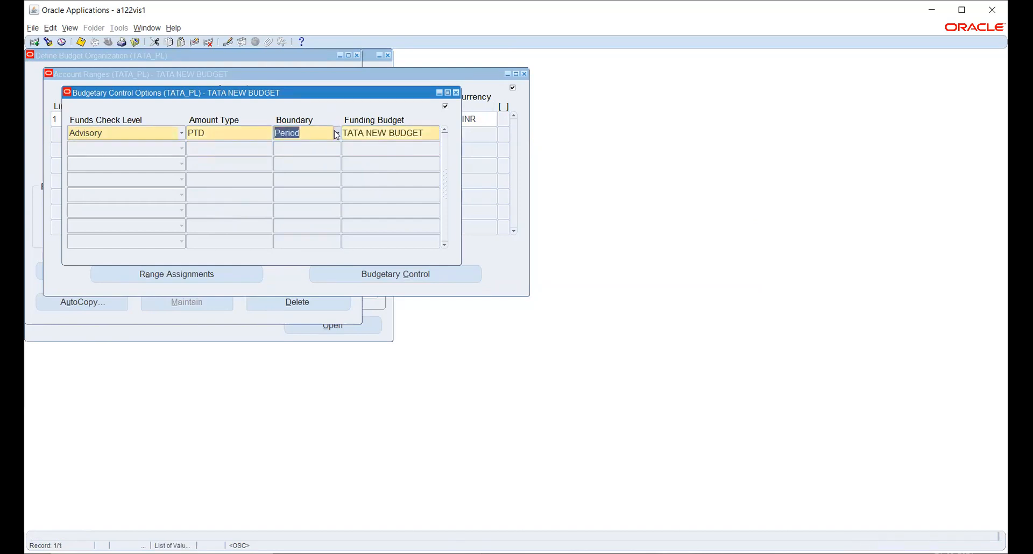
Step: Save the account range with its budgetary control options and close both detail windows
{"action": "key", "text": "ctrl+s"}
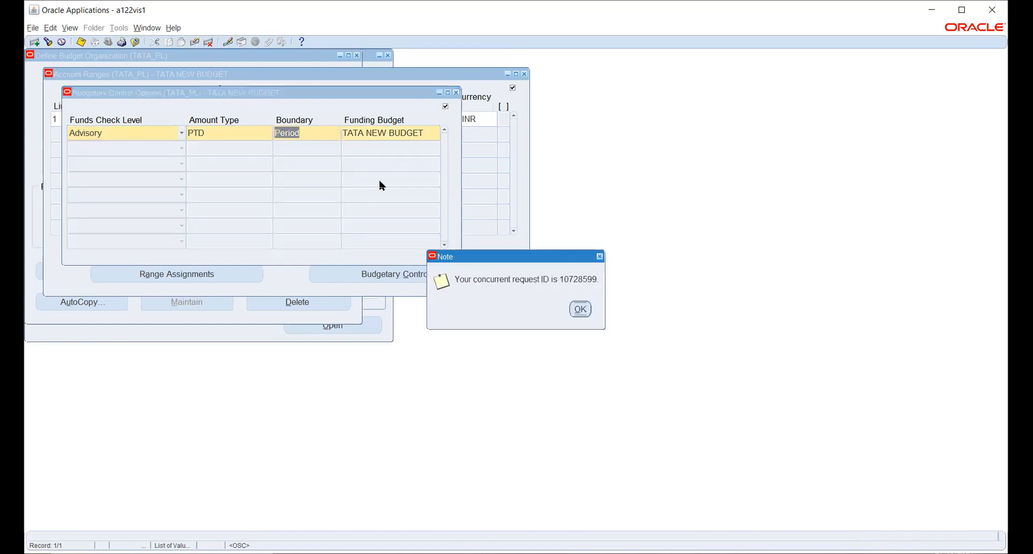
{"action": "left_click", "coordinate": [580, 309]}
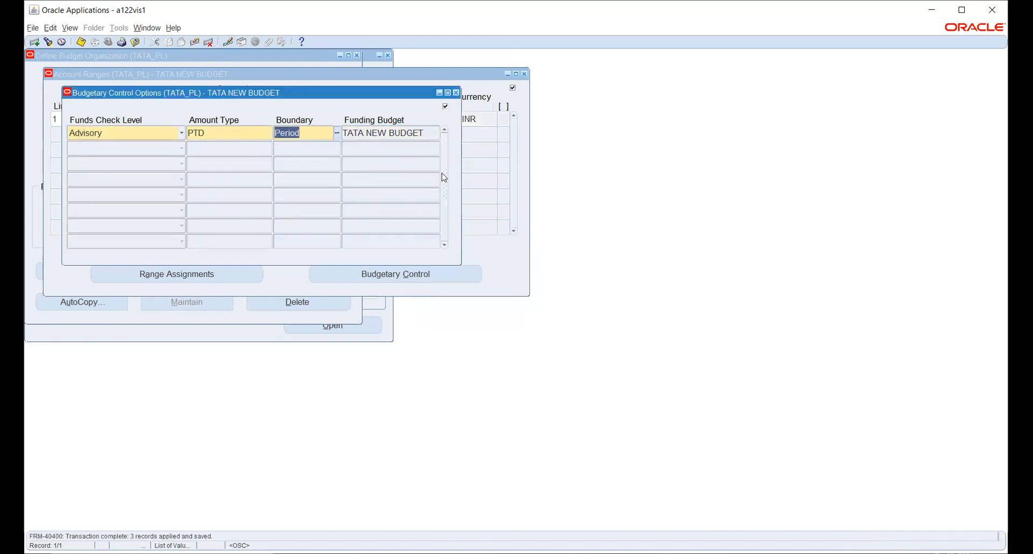
{"action": "left_click", "coordinate": [456, 93]}
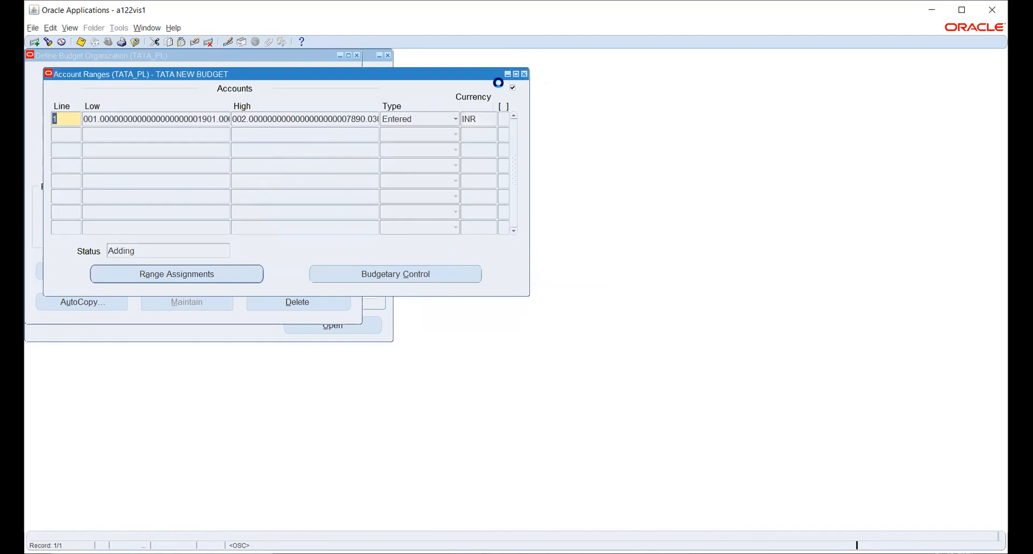
{"action": "left_click", "coordinate": [524, 73]}
Step: Find the submitted requests, refresh until the budget account range assignment request finishes, and close the requests and budget organization windows
{"action": "left_click", "coordinate": [70, 28]}
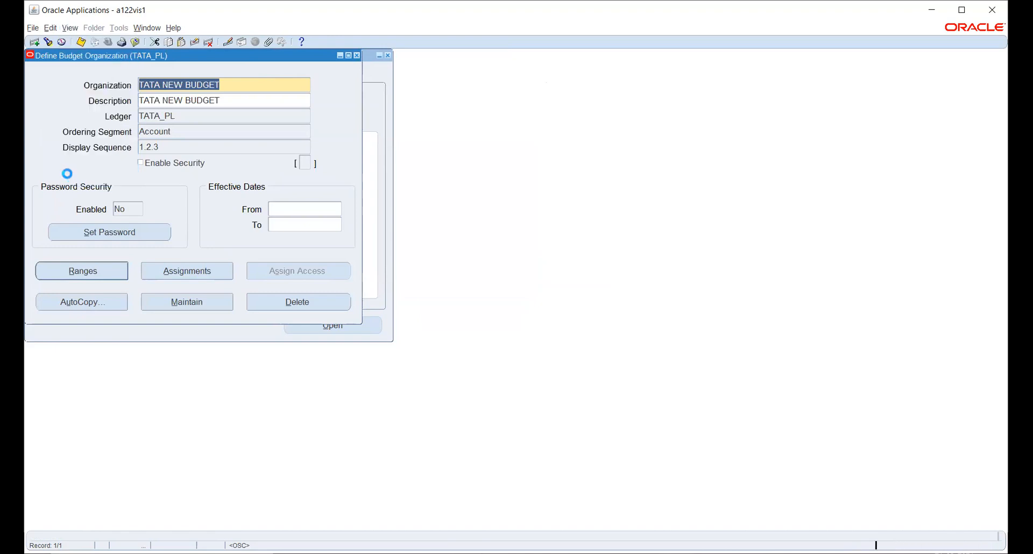
{"action": "left_click", "coordinate": [434, 359]}
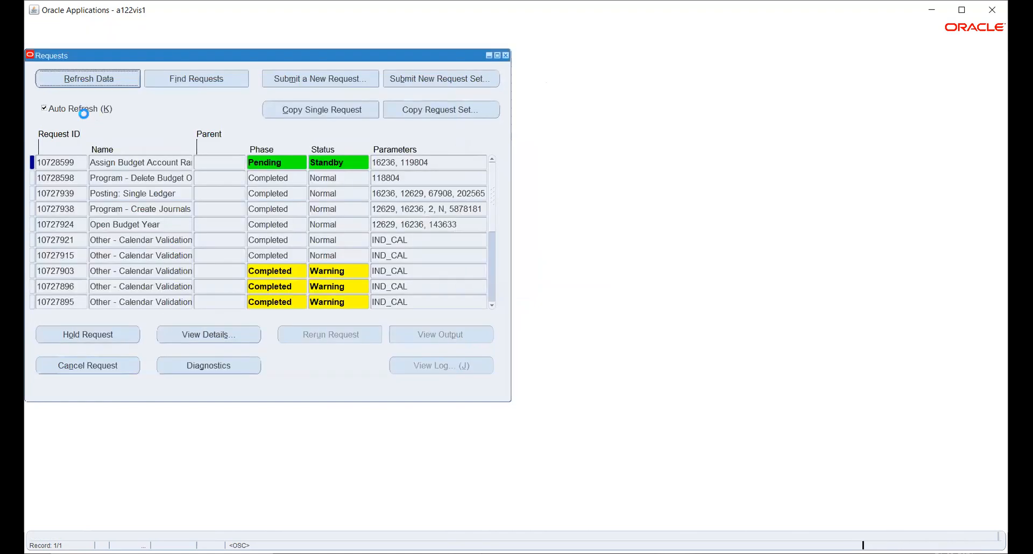
{"action": "left_click", "coordinate": [124, 83]}
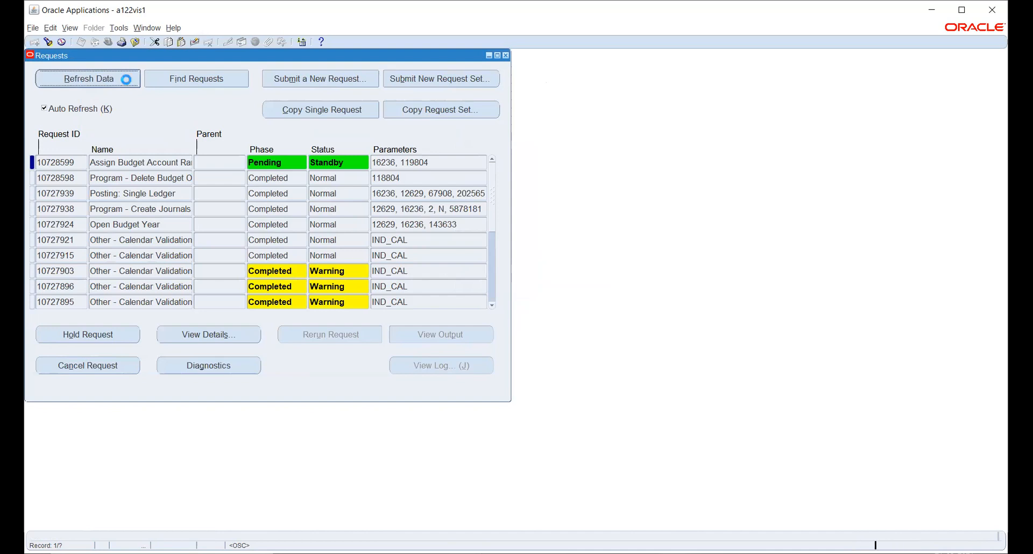
{"action": "left_click", "coordinate": [125, 79]}
{"action": "left_click", "coordinate": [125, 79]}
{"action": "left_click", "coordinate": [125, 79]}
{"action": "left_click", "coordinate": [125, 79]}
{"action": "left_click", "coordinate": [125, 80]}
{"action": "left_click", "coordinate": [124, 79]}
{"action": "left_click", "coordinate": [124, 79]}
{"action": "left_click", "coordinate": [125, 79]}
{"action": "left_click", "coordinate": [124, 78]}
{"action": "left_click", "coordinate": [125, 79]}
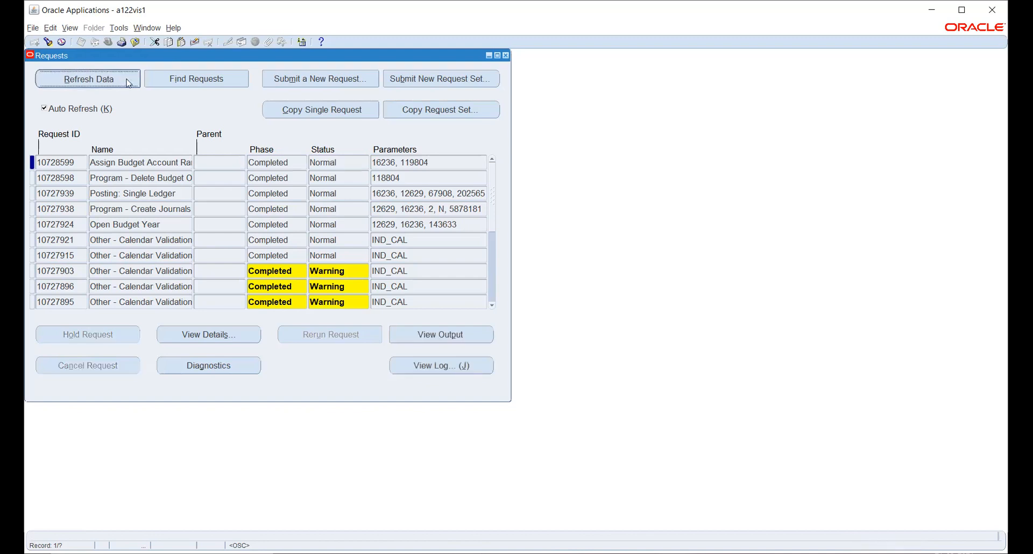
{"action": "left_click", "coordinate": [506, 55]}
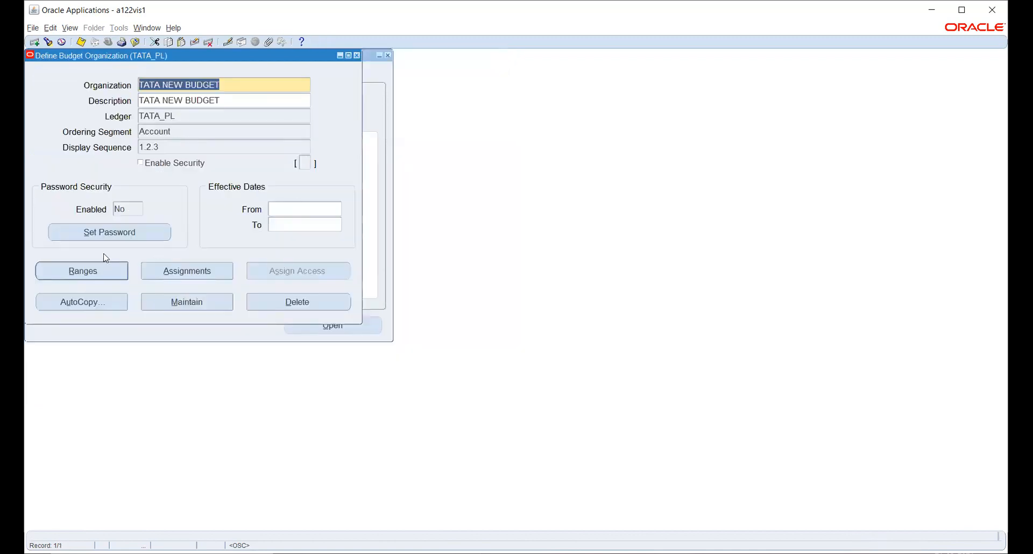
{"action": "left_click", "coordinate": [357, 55]}
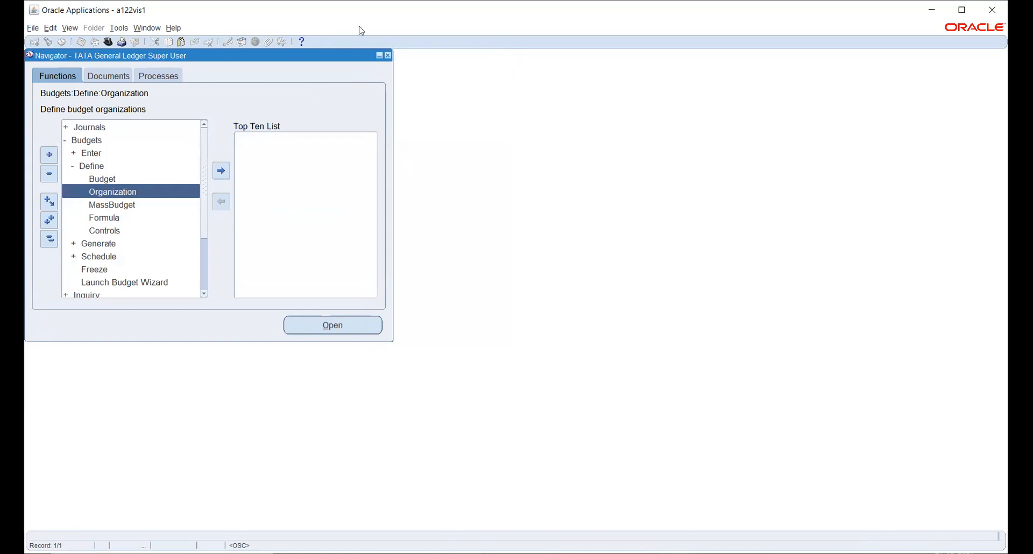
Step: Open budget journal entry and choose budget BUDGET, budget organization TATA NEW BUDGET and accounting periods from Apr-21 to Adj-21
{"action": "double_click", "coordinate": [91, 154]}
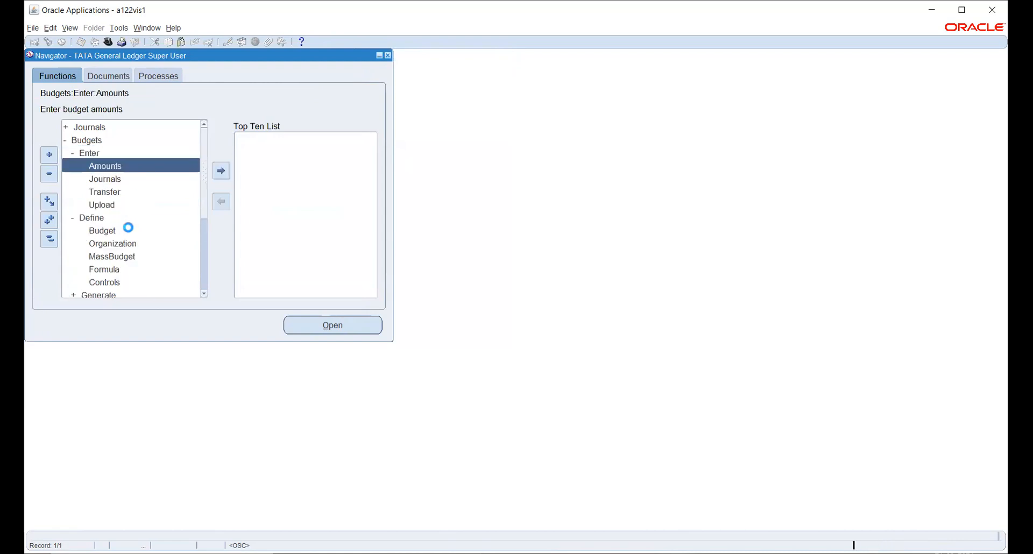
{"action": "left_click", "coordinate": [103, 176]}
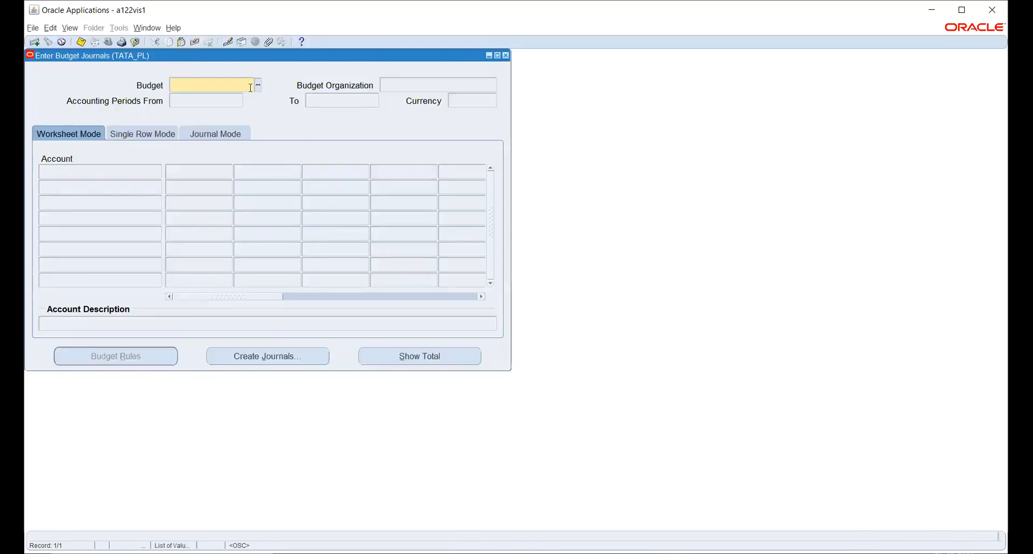
{"action": "left_click", "coordinate": [258, 85]}
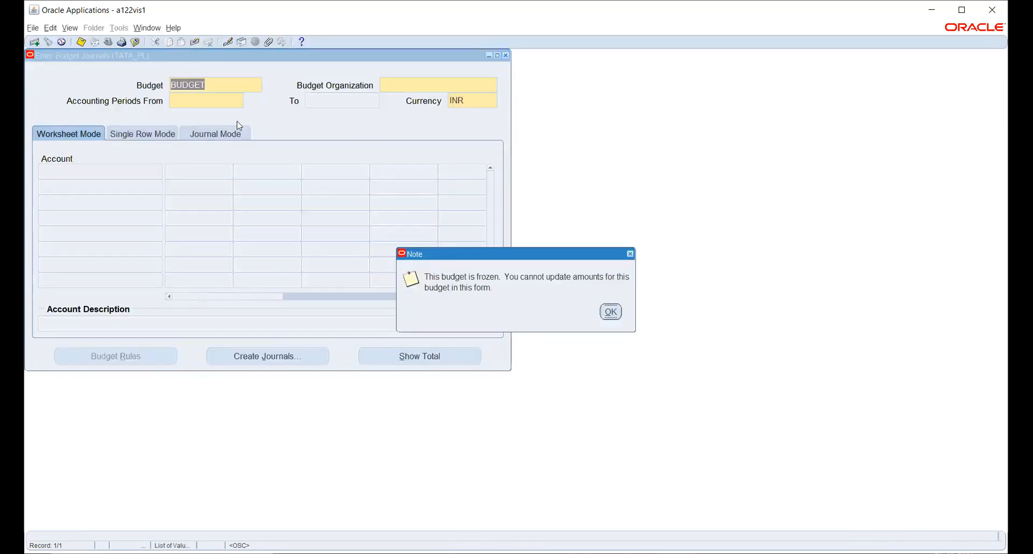
{"action": "left_click", "coordinate": [611, 311]}
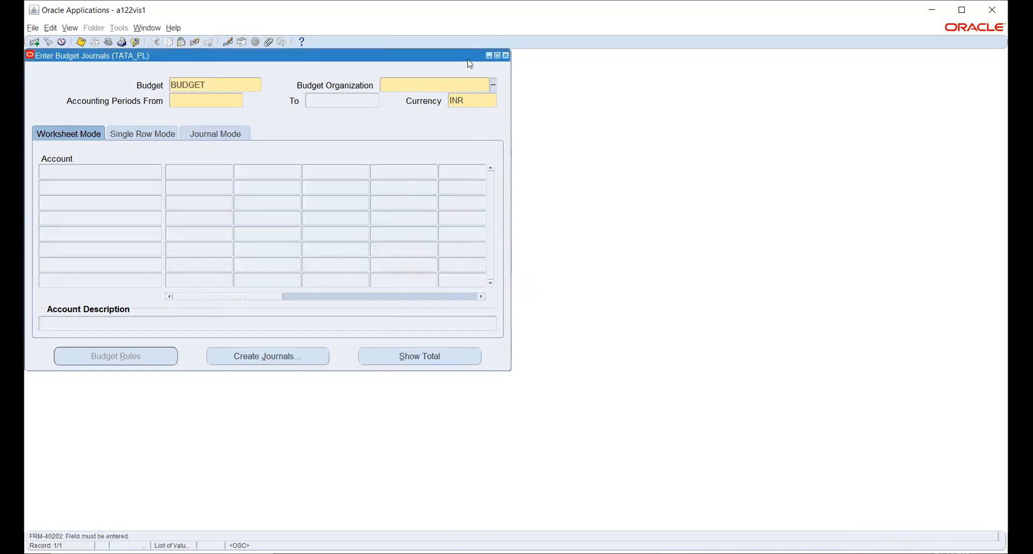
{"action": "left_click", "coordinate": [492, 86]}
{"action": "left_click", "coordinate": [241, 102]}
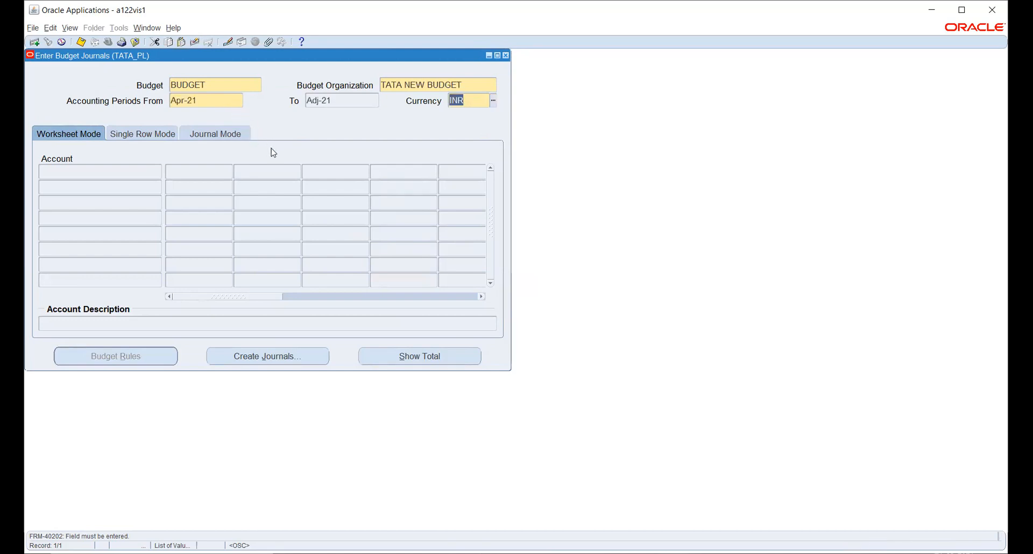
Step: Start finding accounts for the budget worksheet and set the company range from 001 (Company) to 002 (Company New)
{"action": "left_click", "coordinate": [86, 171]}
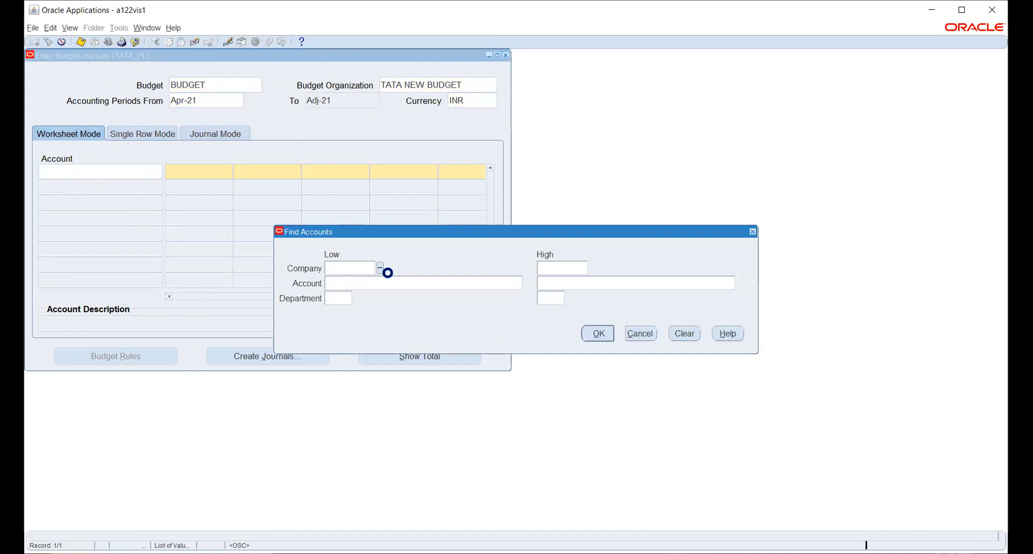
{"action": "left_click", "coordinate": [380, 269]}
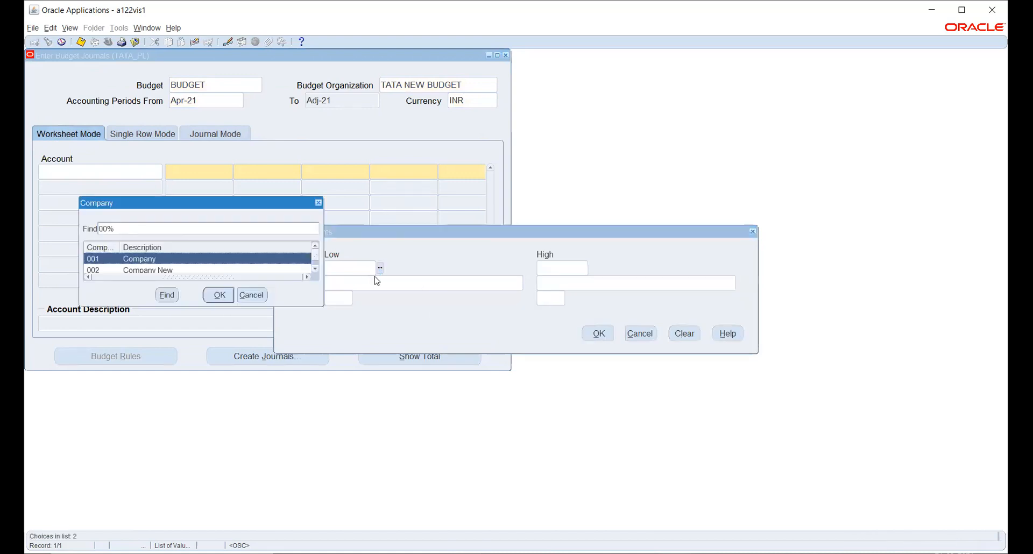
{"action": "left_click", "coordinate": [219, 295]}
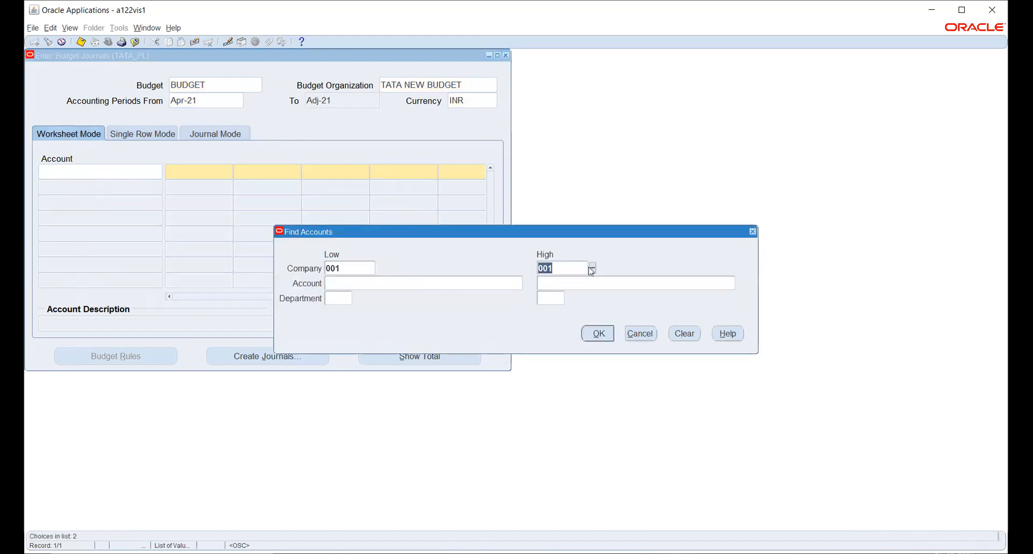
{"action": "left_click", "coordinate": [593, 269]}
{"action": "left_click", "coordinate": [182, 270]}
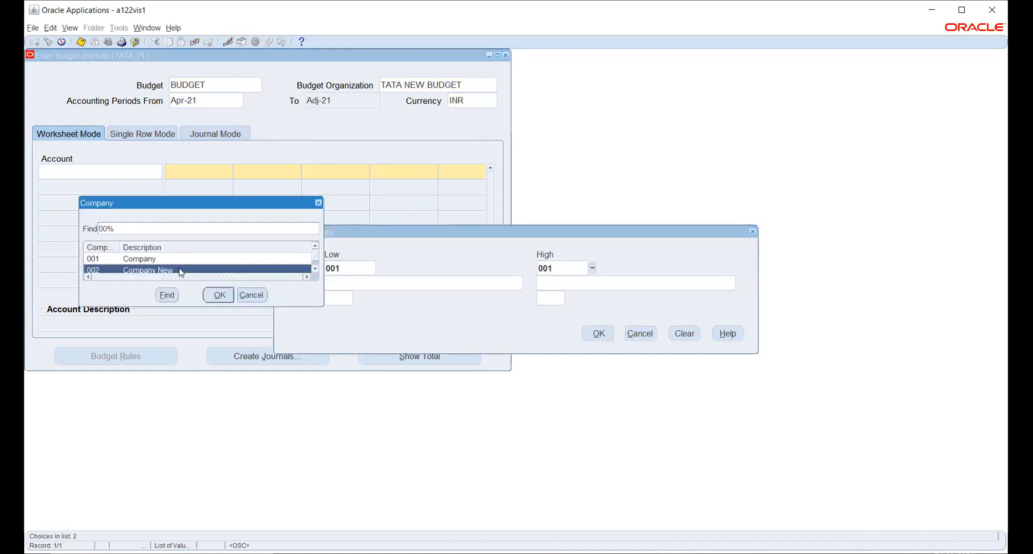
{"action": "left_click", "coordinate": [231, 295]}
Step: Set the search's account range from the account ending in 1901 (Office Rent expense) to the one ending in 7890 (Cash)
{"action": "left_click", "coordinate": [527, 284]}
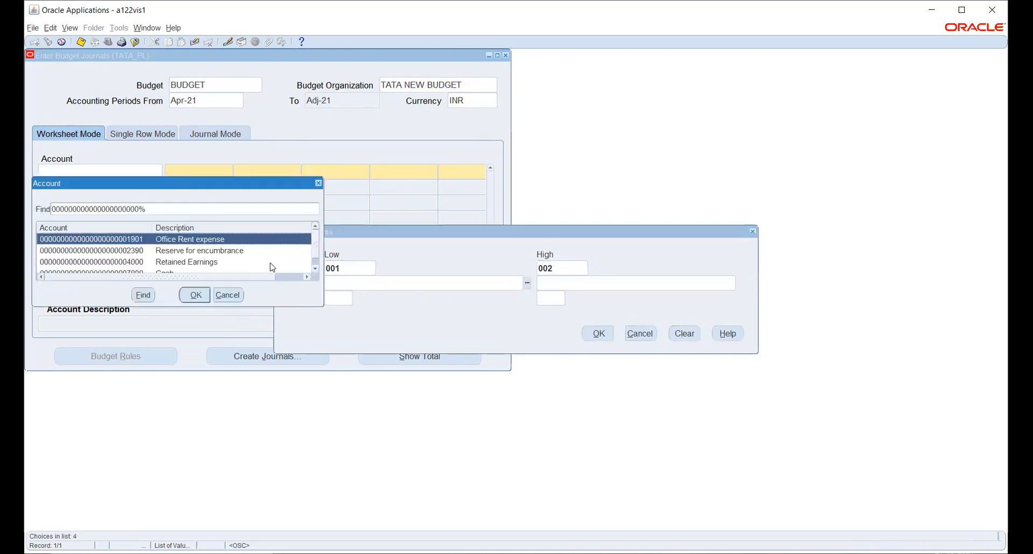
{"action": "left_click", "coordinate": [195, 295]}
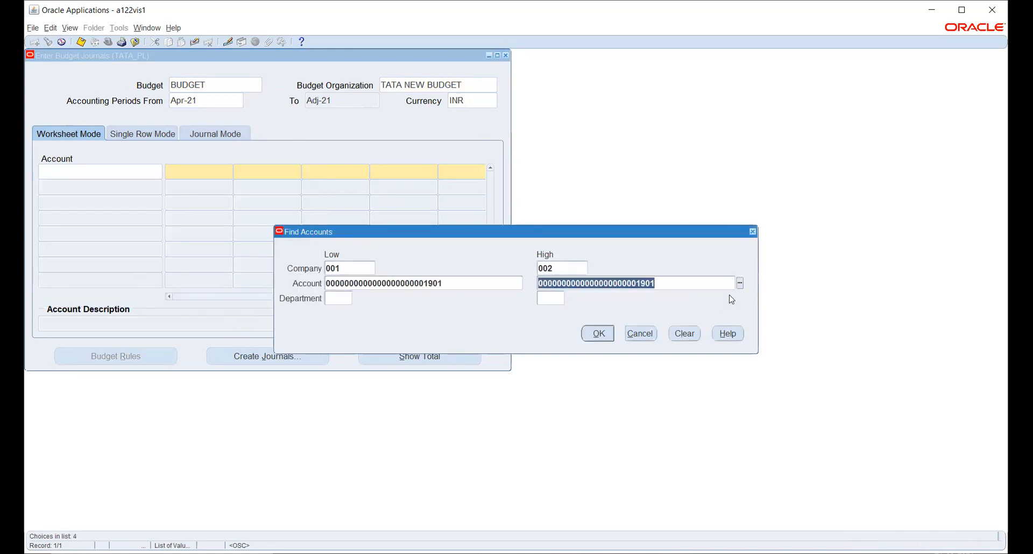
{"action": "left_click", "coordinate": [740, 285]}
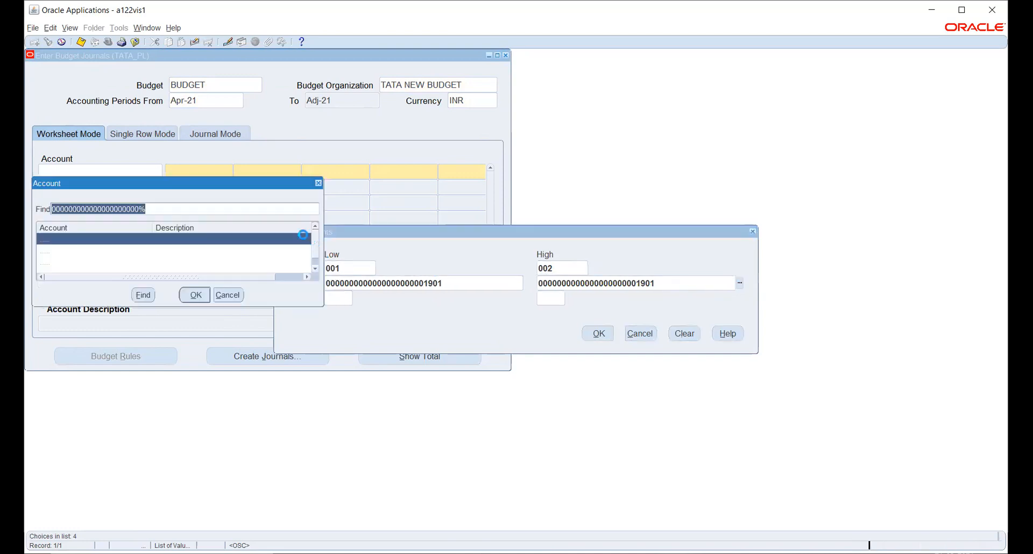
{"action": "scroll", "coordinate": [318, 245], "scroll_direction": "down", "scroll_amount": 1}
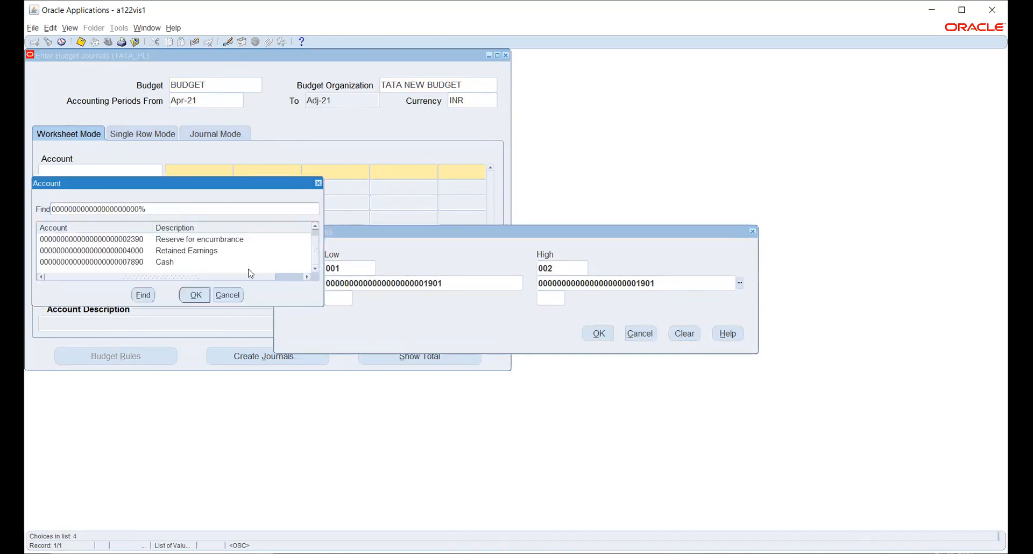
{"action": "left_click", "coordinate": [185, 262]}
{"action": "left_click", "coordinate": [196, 294]}
{"action": "key", "text": "Tab"}
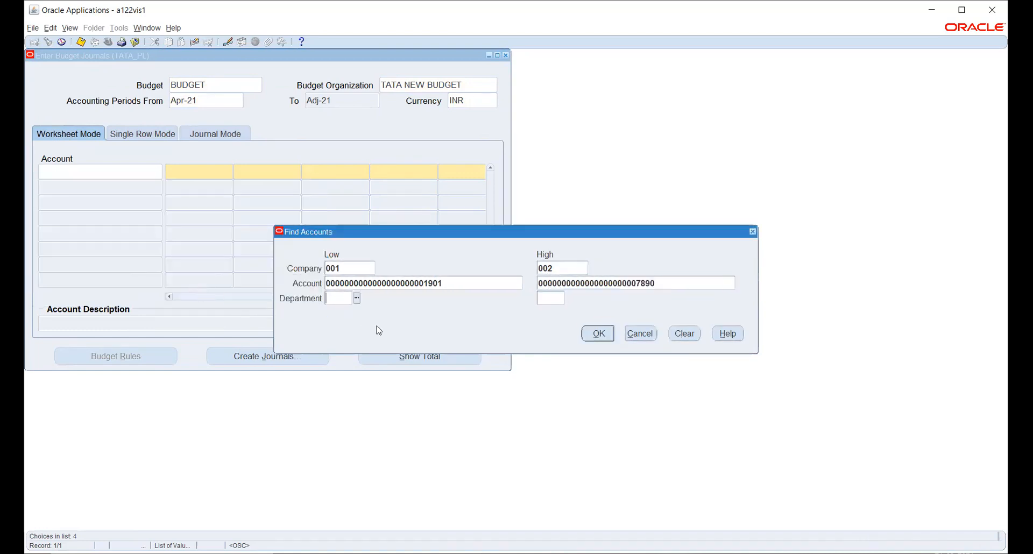
Step: Set the search's department range from 000 (NONE) to 030 (HUMAN RESOURCE)
{"action": "left_click", "coordinate": [356, 299]}
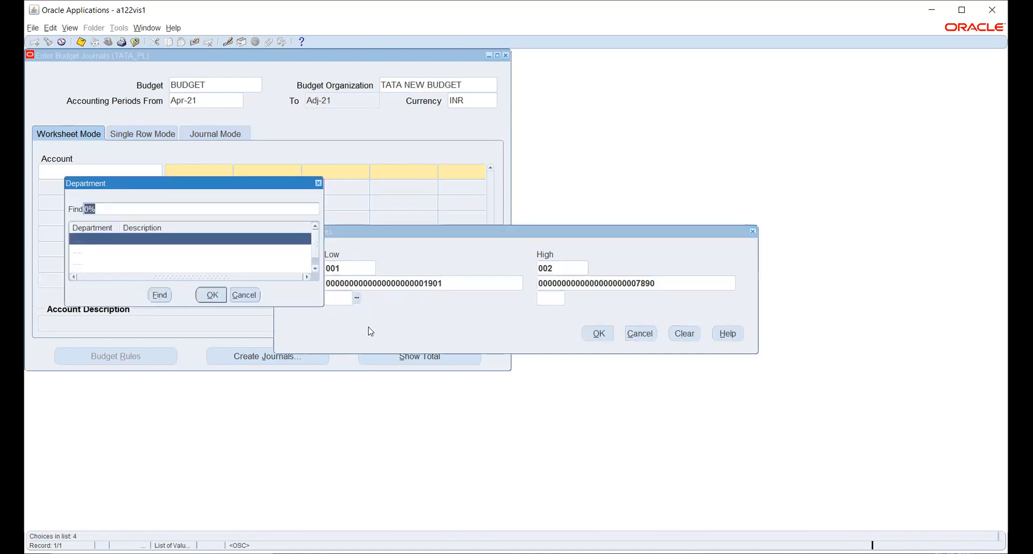
{"action": "left_click", "coordinate": [210, 295]}
{"action": "left_click", "coordinate": [560, 299]}
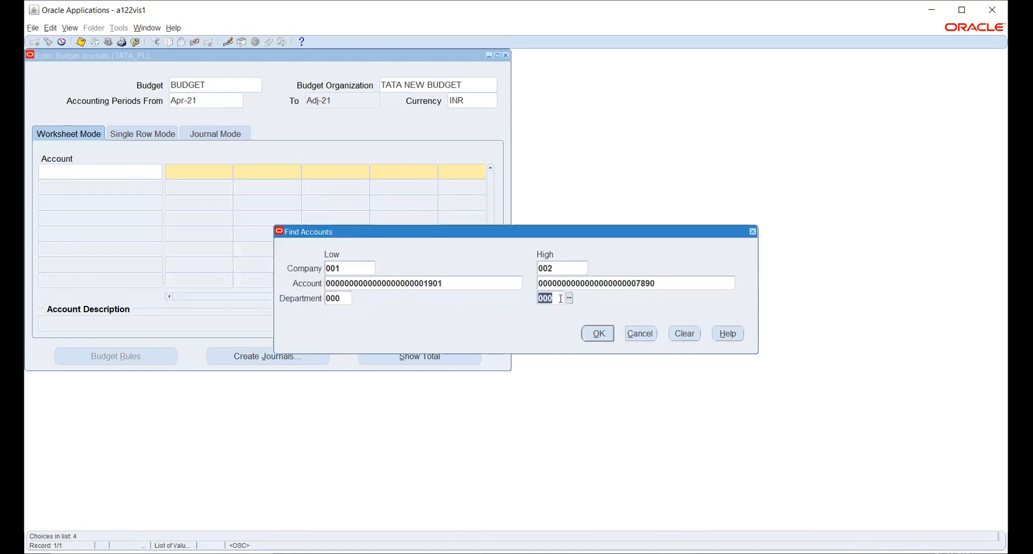
{"action": "left_click", "coordinate": [569, 298]}
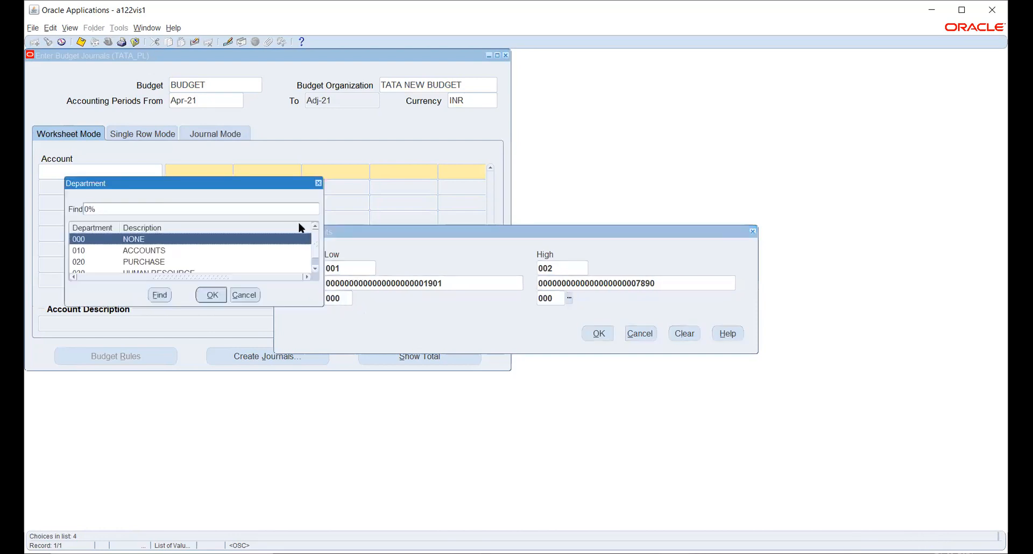
{"action": "left_click", "coordinate": [315, 268]}
{"action": "left_click", "coordinate": [272, 262]}
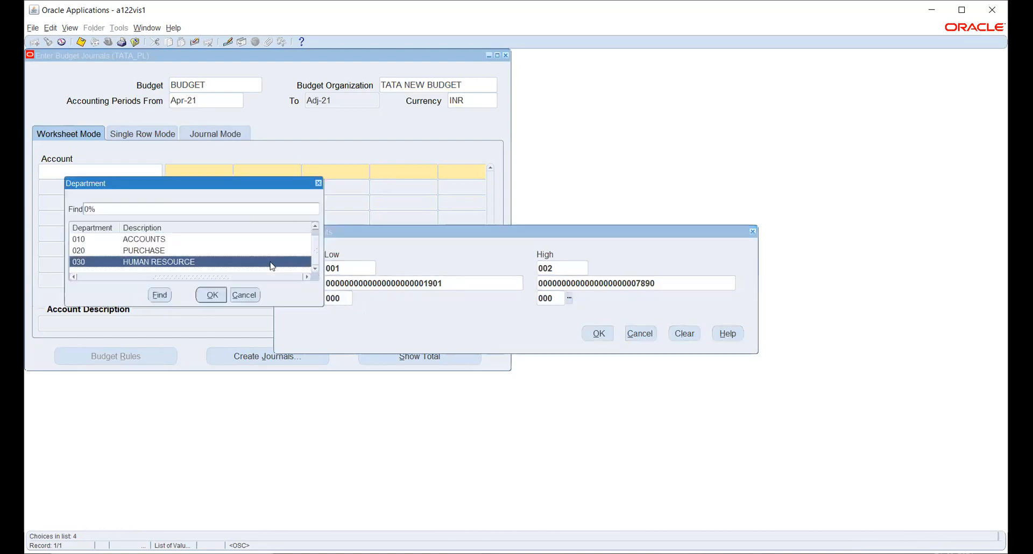
{"action": "left_click", "coordinate": [213, 296]}
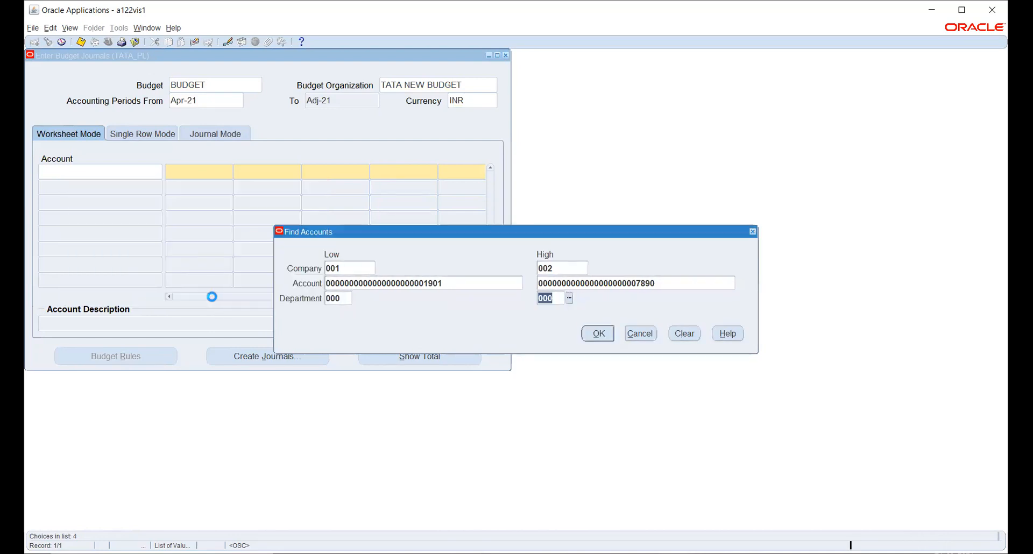
Step: Run the account search, check the Apr-21 budget amounts for Office Rent expense, and close the budget journals window
{"action": "left_click", "coordinate": [599, 333]}
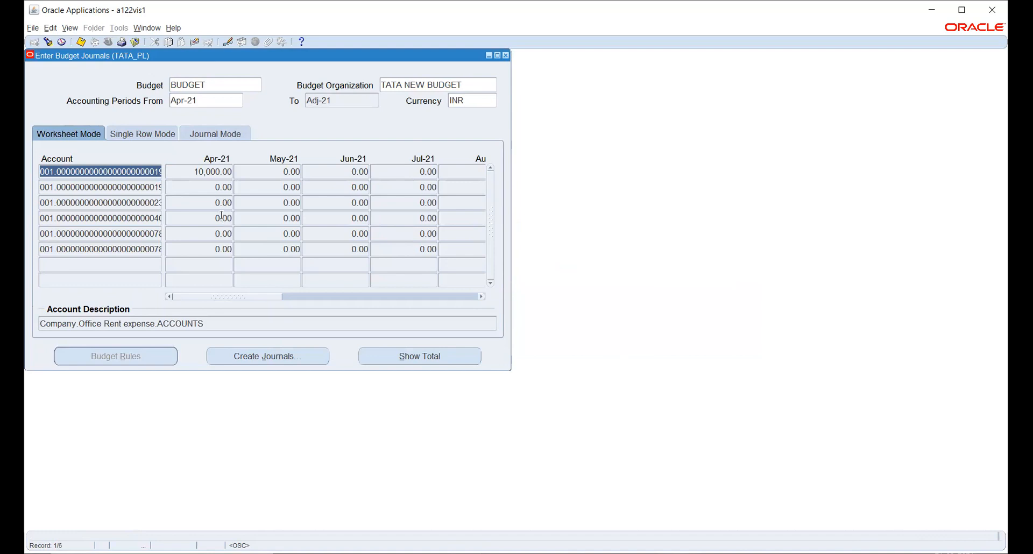
{"action": "left_click", "coordinate": [212, 188]}
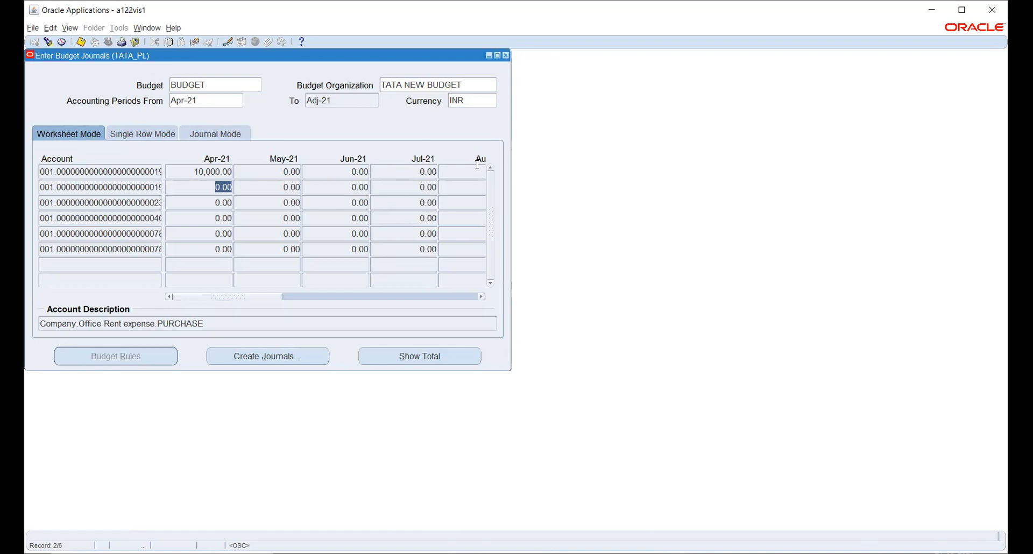
{"action": "left_click", "coordinate": [507, 56]}
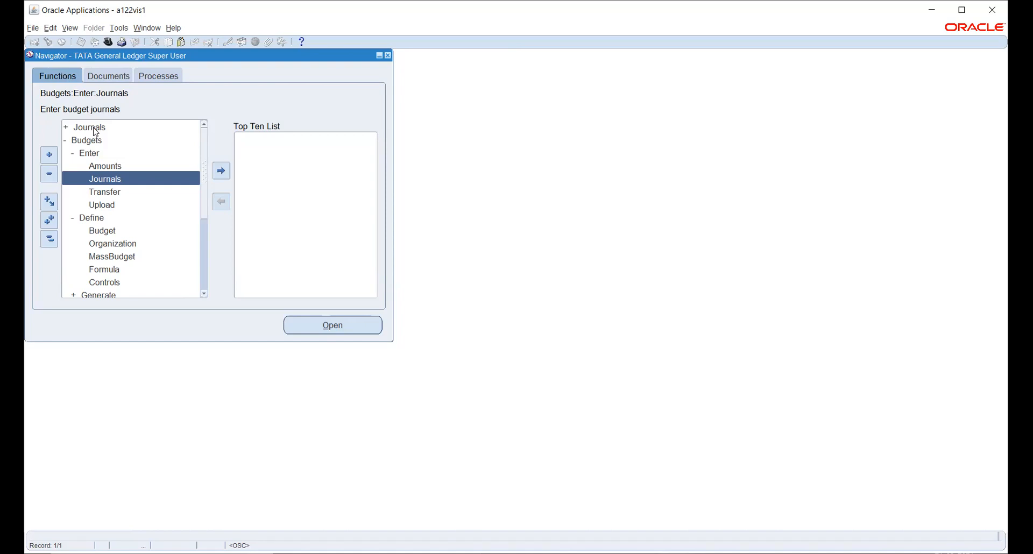
Step: Create a new general ledger journal named bUDGET JV and set its period to Apr-21
{"action": "double_click", "coordinate": [96, 131]}
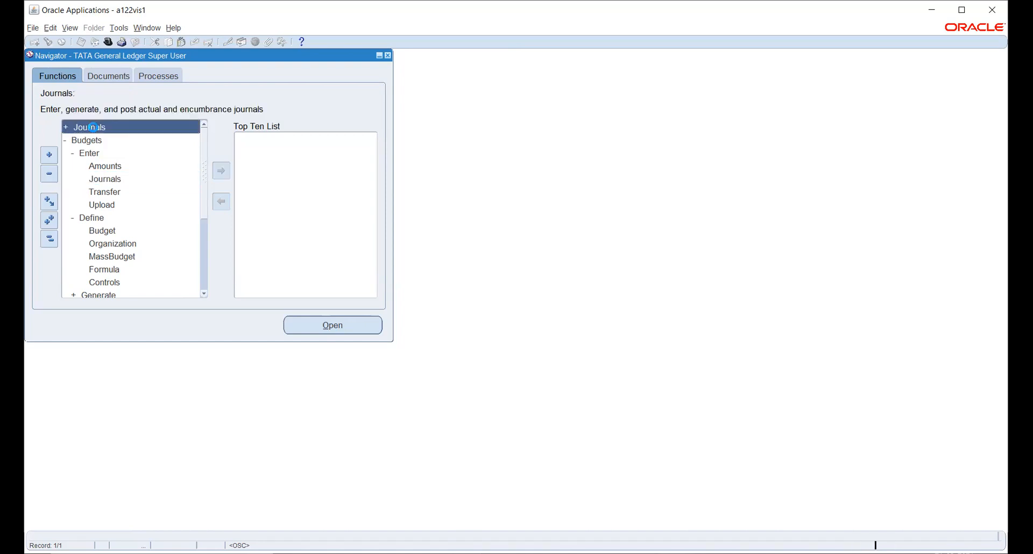
{"action": "double_click", "coordinate": [96, 141]}
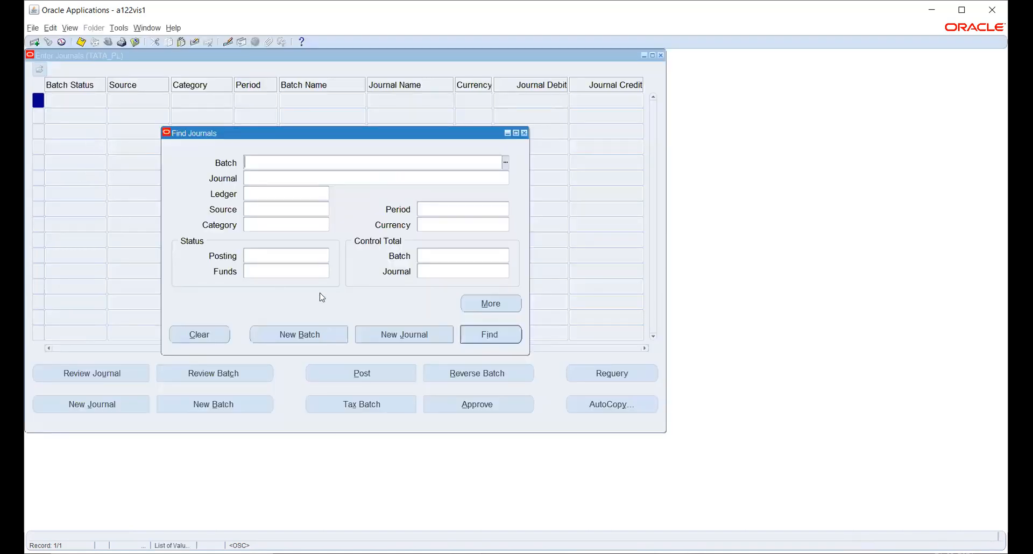
{"action": "left_click", "coordinate": [421, 340]}
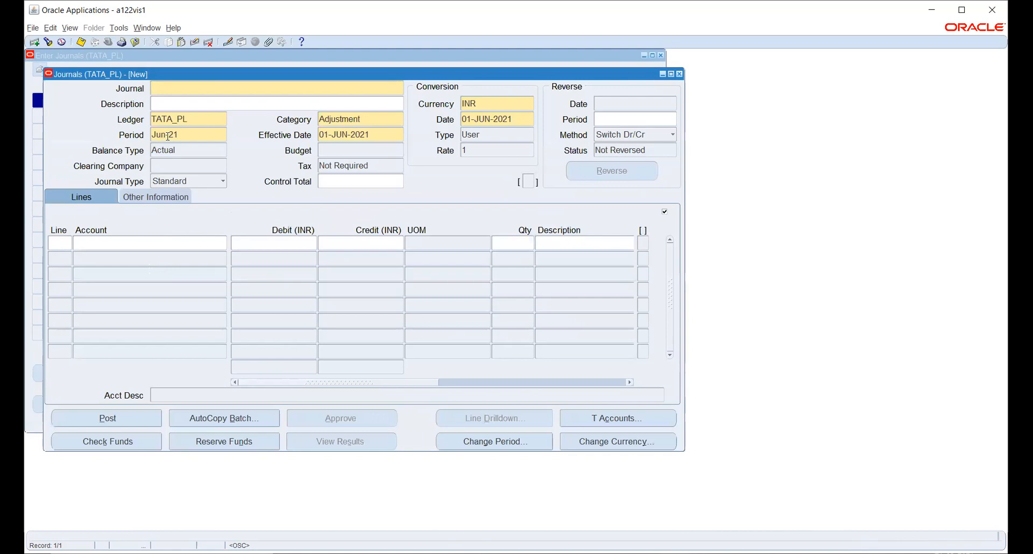
{"action": "type", "text": "bUDGET JV"}
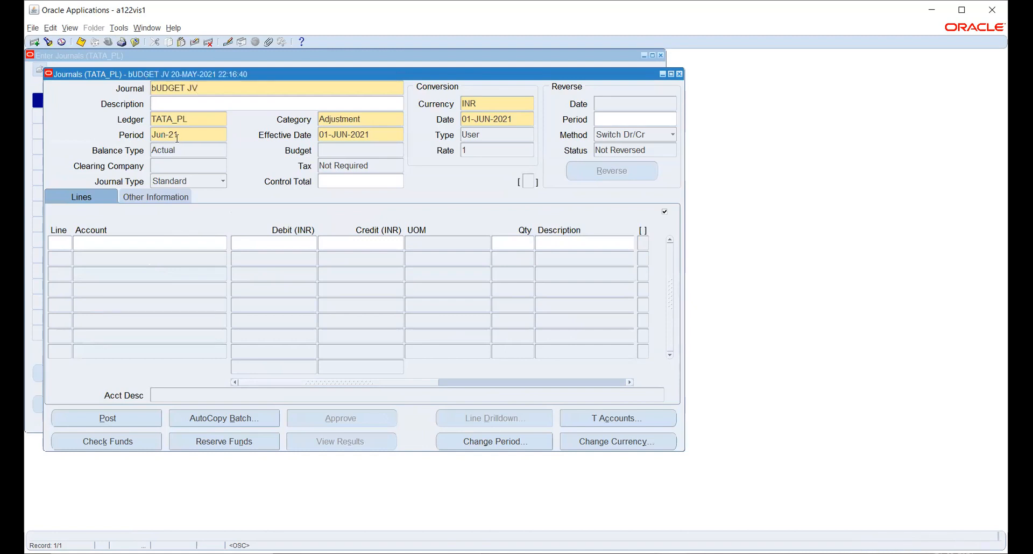
{"action": "left_click", "coordinate": [195, 136]}
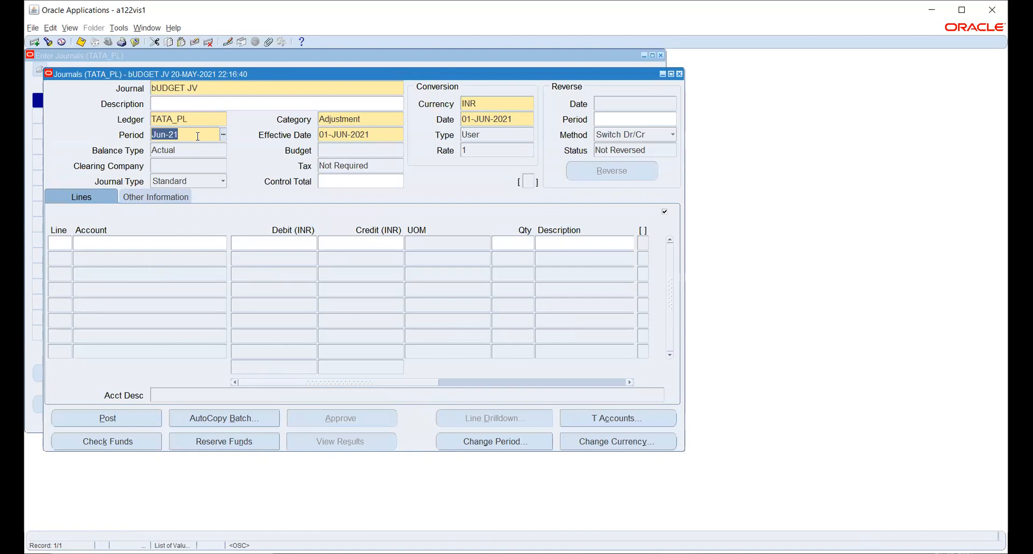
{"action": "type", "text": "APR-21"}
{"action": "key", "text": "Tab"}
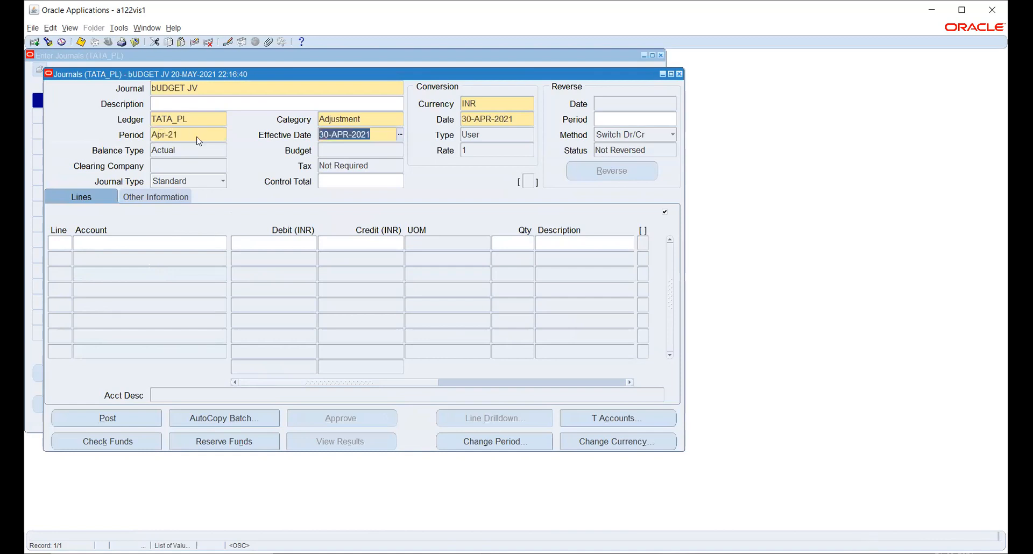
Step: Add journal line 1 with company 001, the Office Rent expense account ending in 1901 and department 010 (ACCOUNTS)
{"action": "left_click", "coordinate": [63, 243]}
{"action": "type", "text": "1"}
{"action": "key", "text": "Tab"}
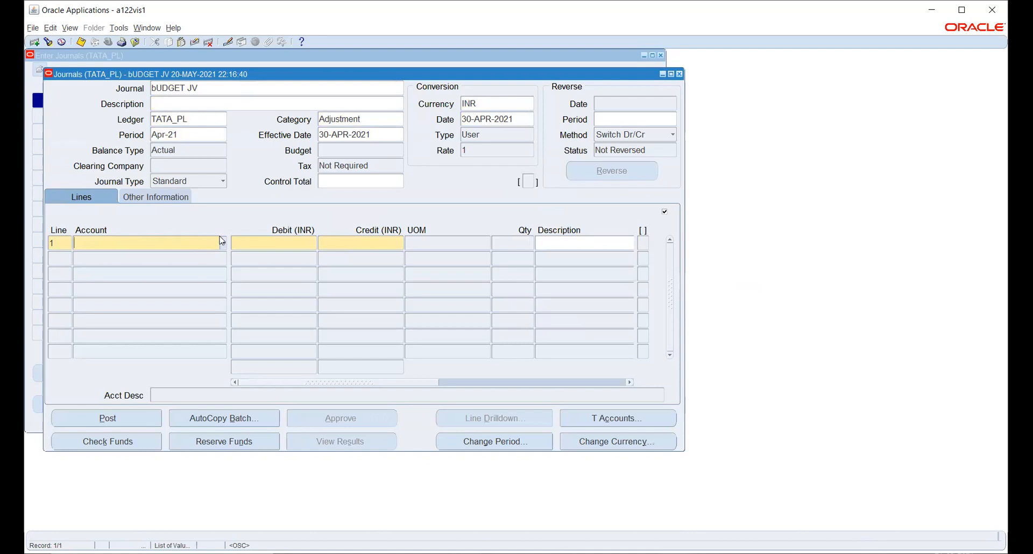
{"action": "left_click", "coordinate": [222, 242]}
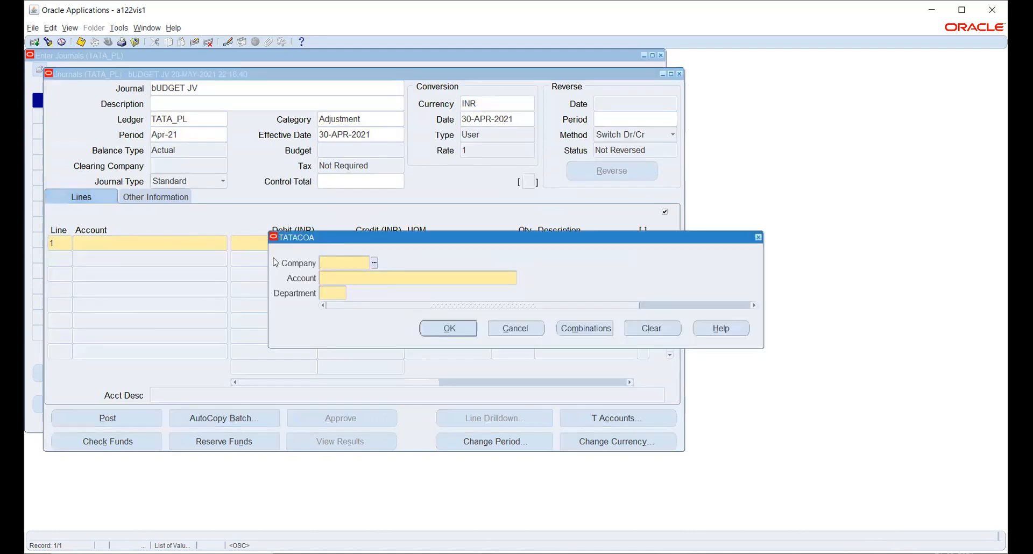
{"action": "left_click", "coordinate": [374, 263]}
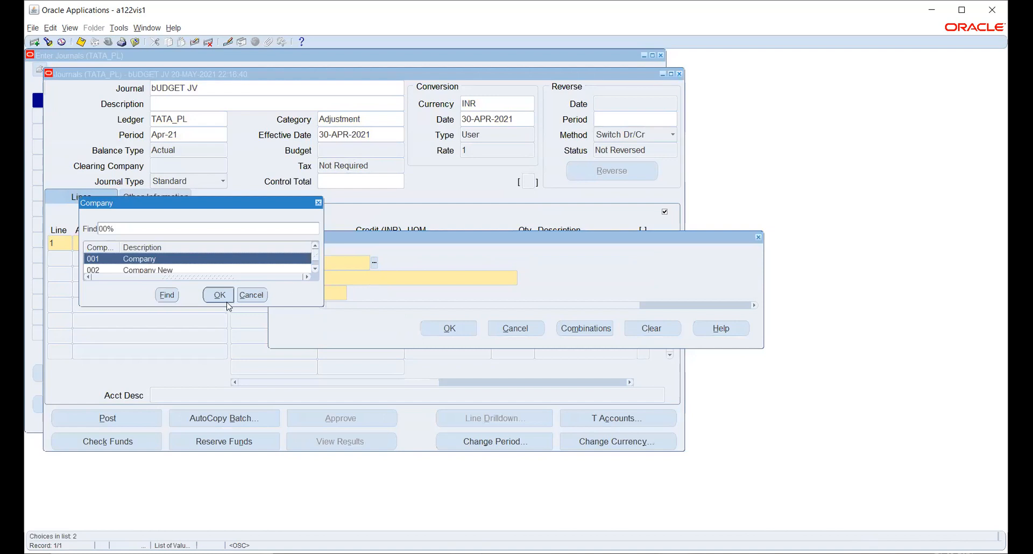
{"action": "left_click", "coordinate": [226, 298]}
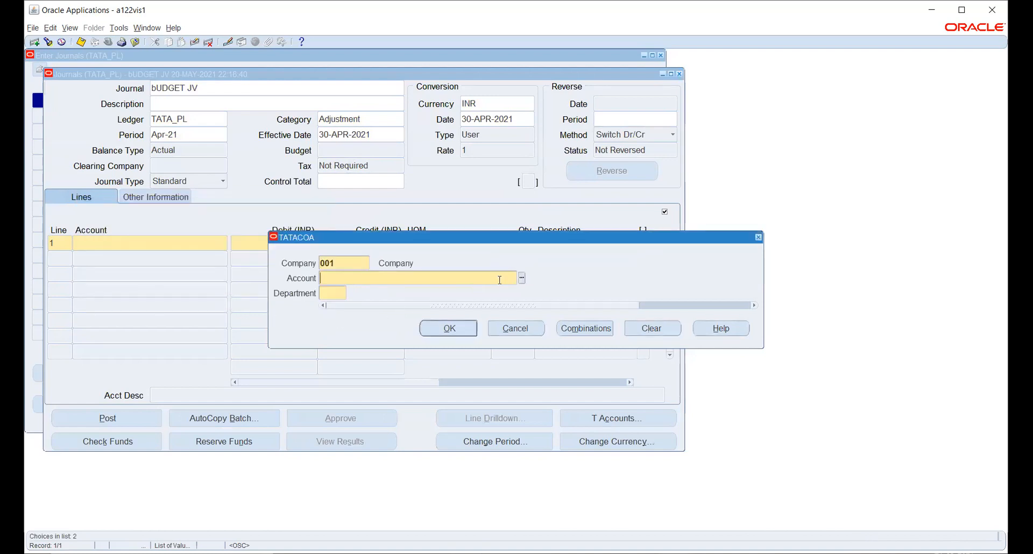
{"action": "left_click", "coordinate": [521, 278]}
{"action": "left_click", "coordinate": [195, 296]}
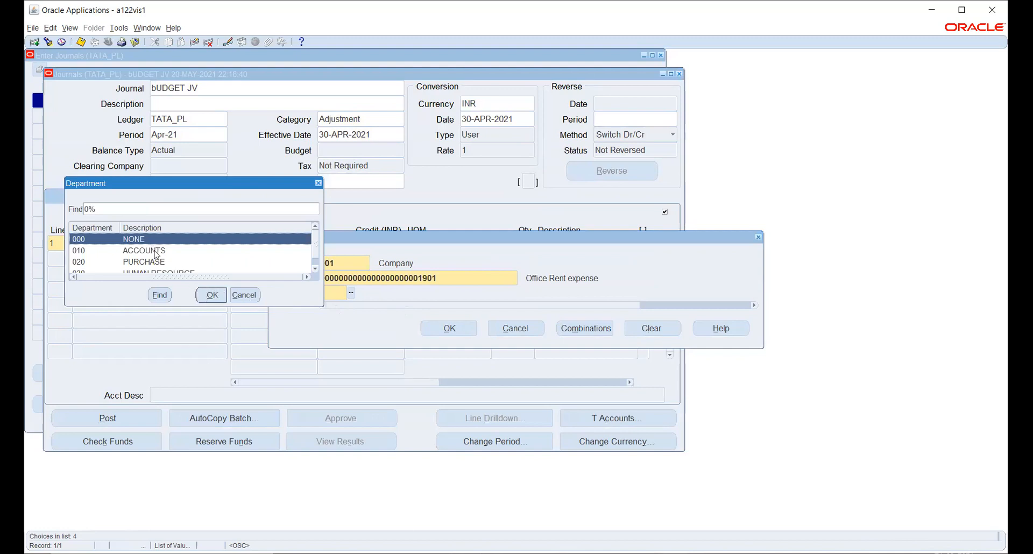
{"action": "left_click", "coordinate": [156, 254]}
{"action": "left_click", "coordinate": [212, 296]}
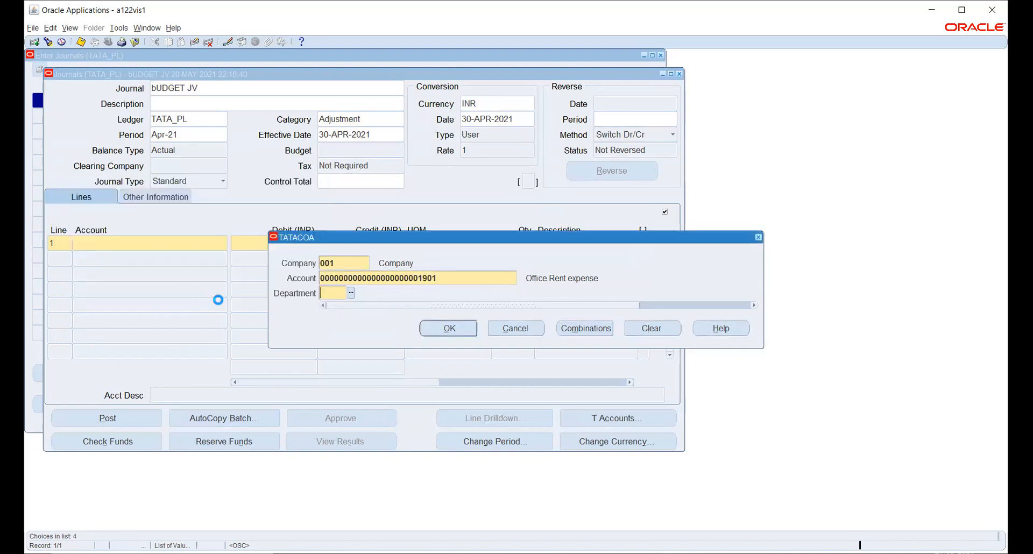
{"action": "left_click", "coordinate": [447, 327]}
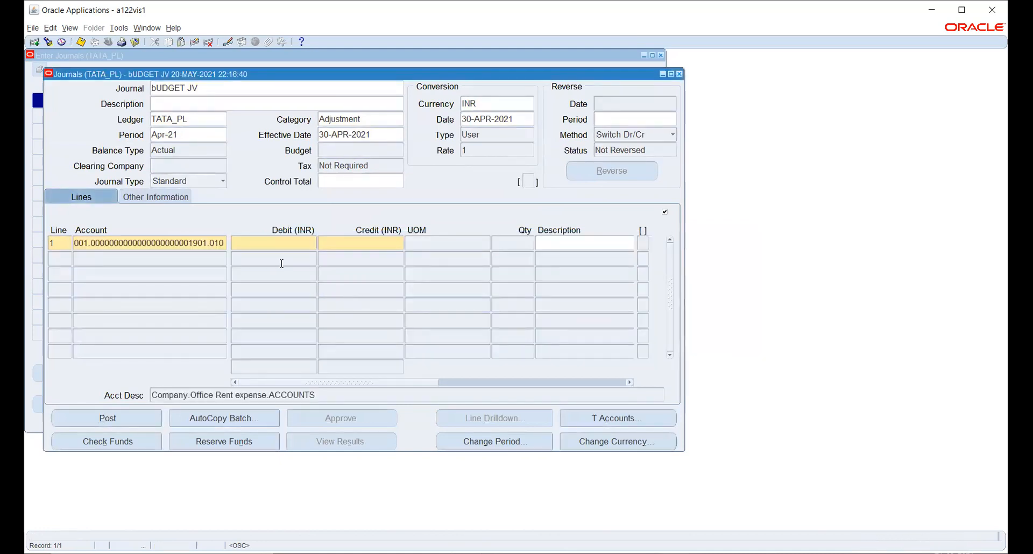
Step: Enter a debit of 12,000 INR on journal line 1 for the Office Rent expense account
{"action": "type", "text": "1200"}
{"action": "key", "text": "Tab"}
{"action": "key", "text": "Tab"}
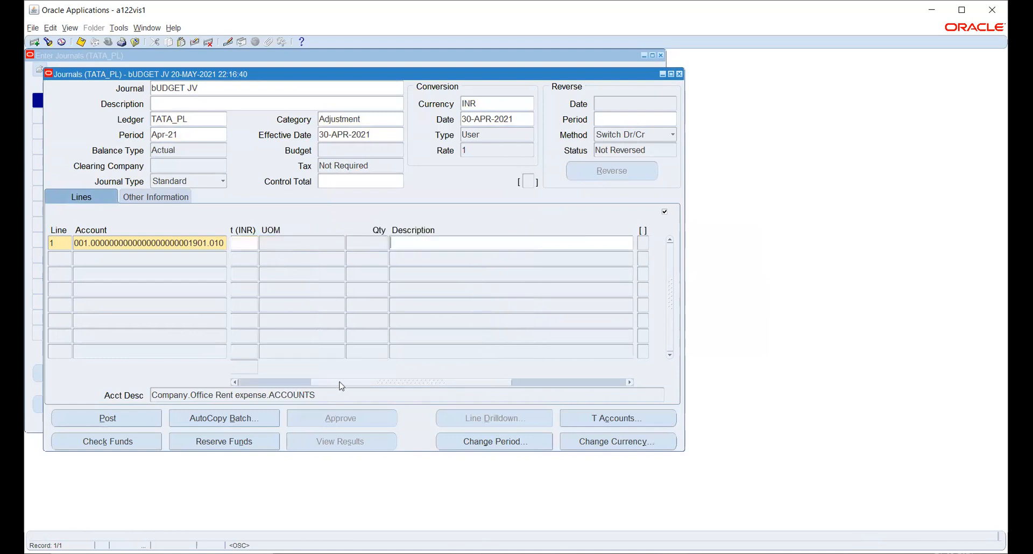
{"action": "left_click_drag", "start_coordinate": [342, 387], "coordinate": [293, 388]}
Step: Add journal line 2 with company 001, the Cash account ending in 7890 and department 010 (ACCOUNTS)
{"action": "left_click", "coordinate": [88, 257]}
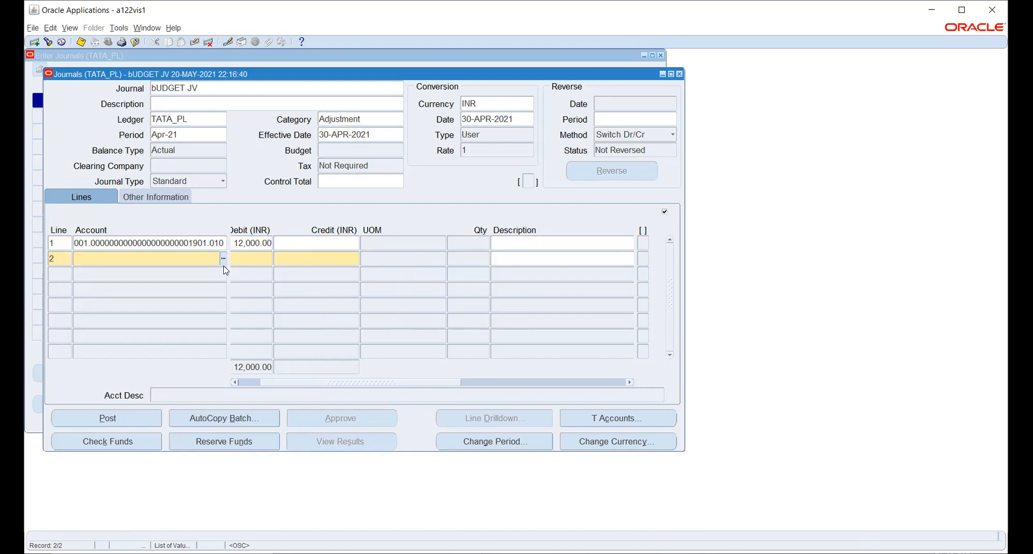
{"action": "key", "text": "shift+F5"}
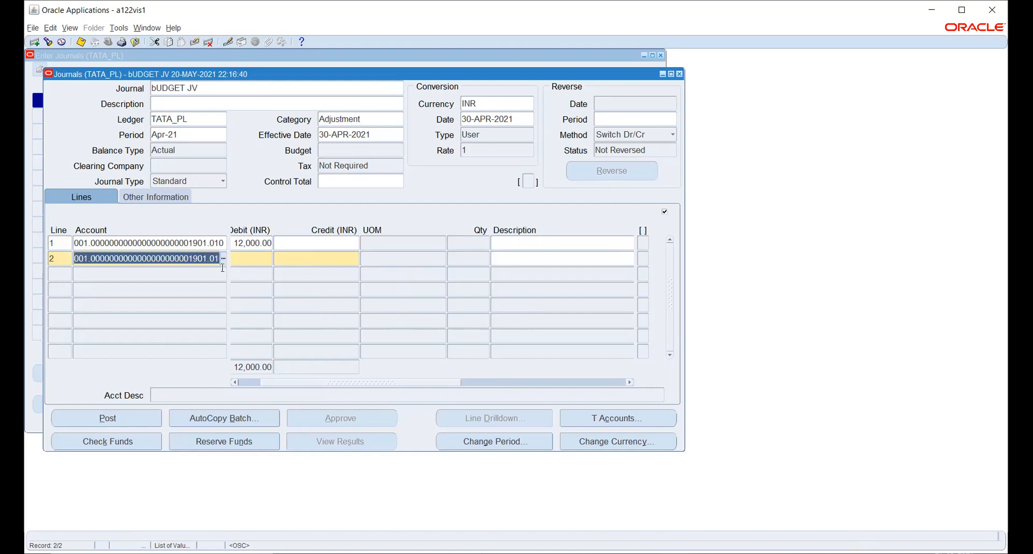
{"action": "left_click", "coordinate": [222, 259]}
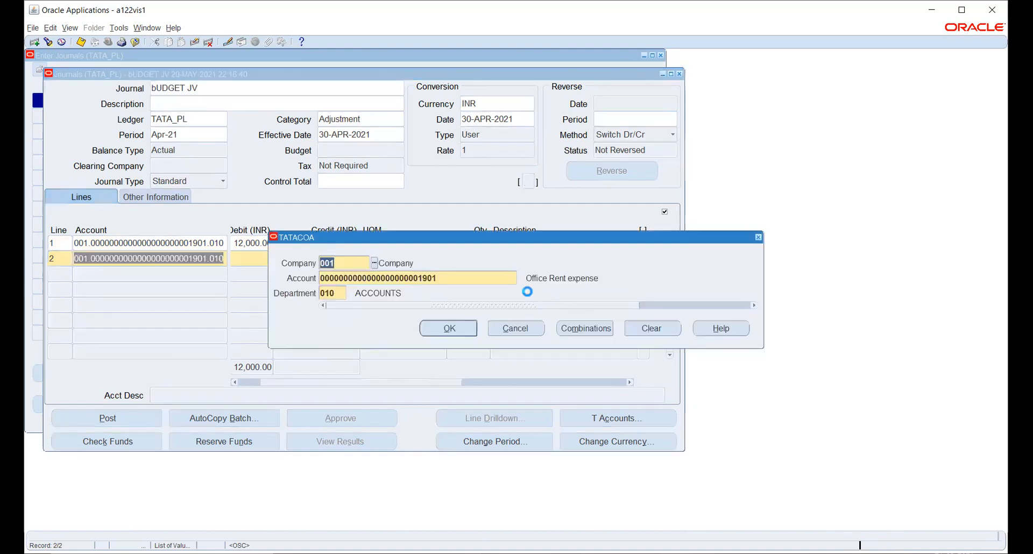
{"action": "left_click", "coordinate": [511, 275]}
{"action": "left_click", "coordinate": [521, 278]}
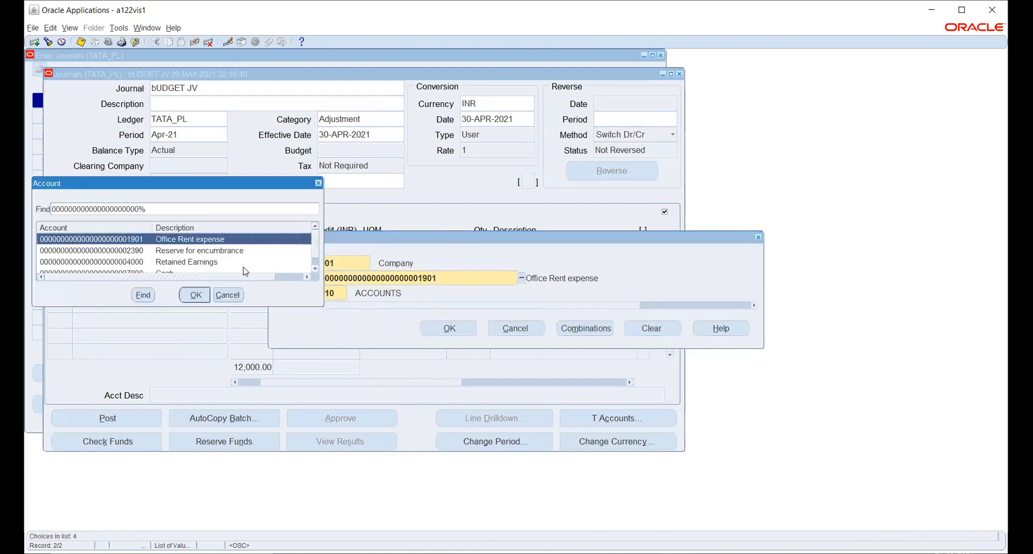
{"action": "left_click", "coordinate": [195, 295]}
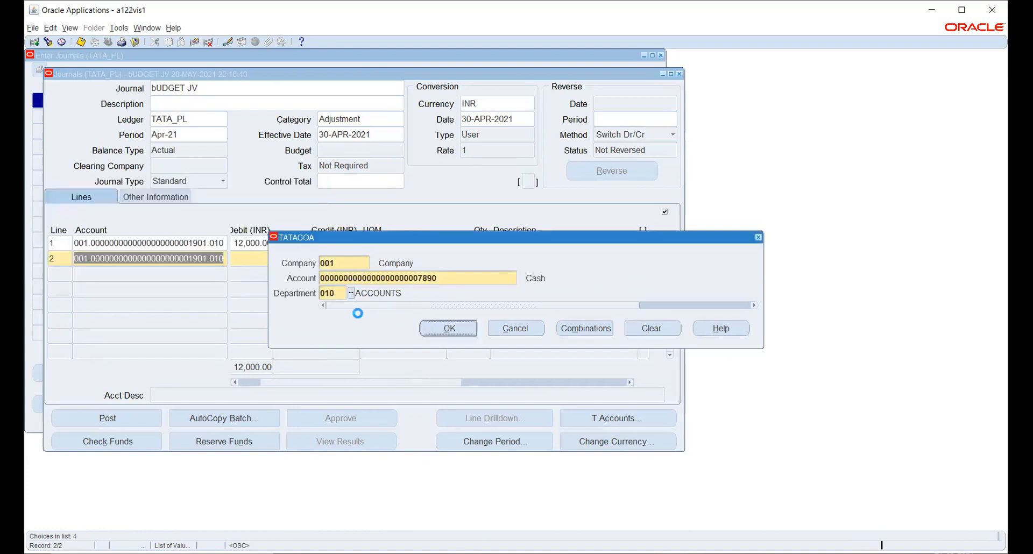
{"action": "key", "text": "Return"}
Step: Enter a credit of 12,000 INR on journal line 2 for the Cash account
{"action": "left_click", "coordinate": [344, 257]}
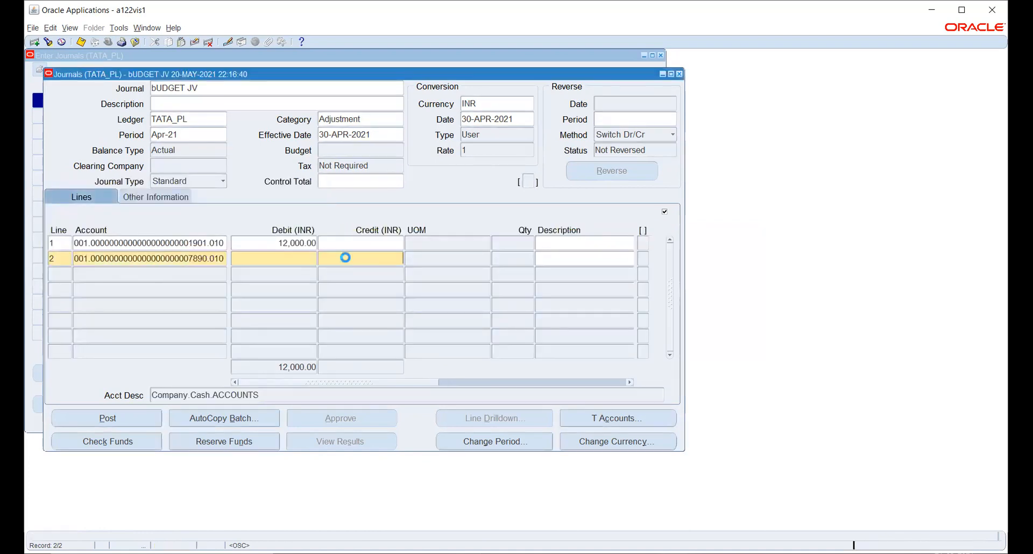
{"action": "type", "text": "12000"}
{"action": "key", "text": "Tab"}
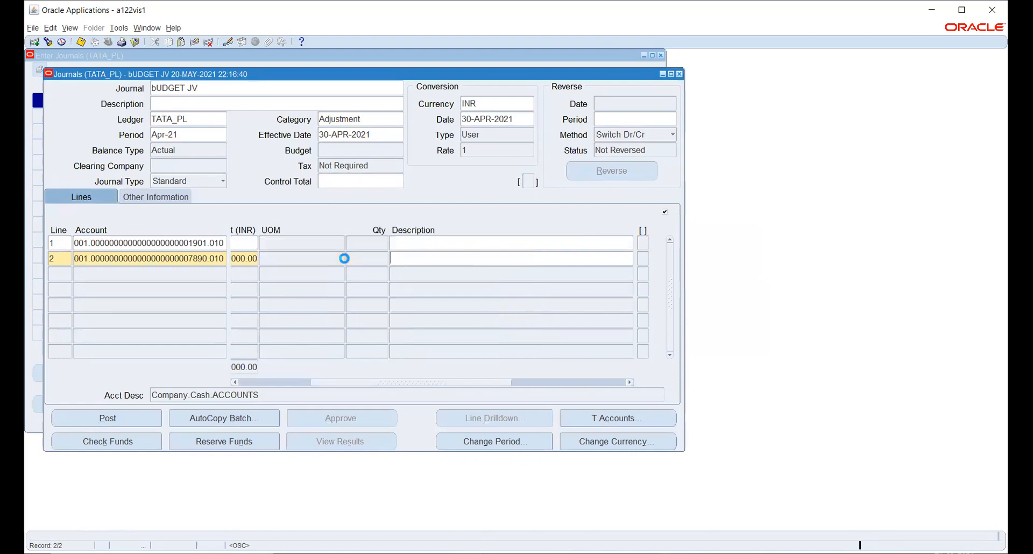
{"action": "left_click_drag", "start_coordinate": [388, 383], "coordinate": [279, 367]}
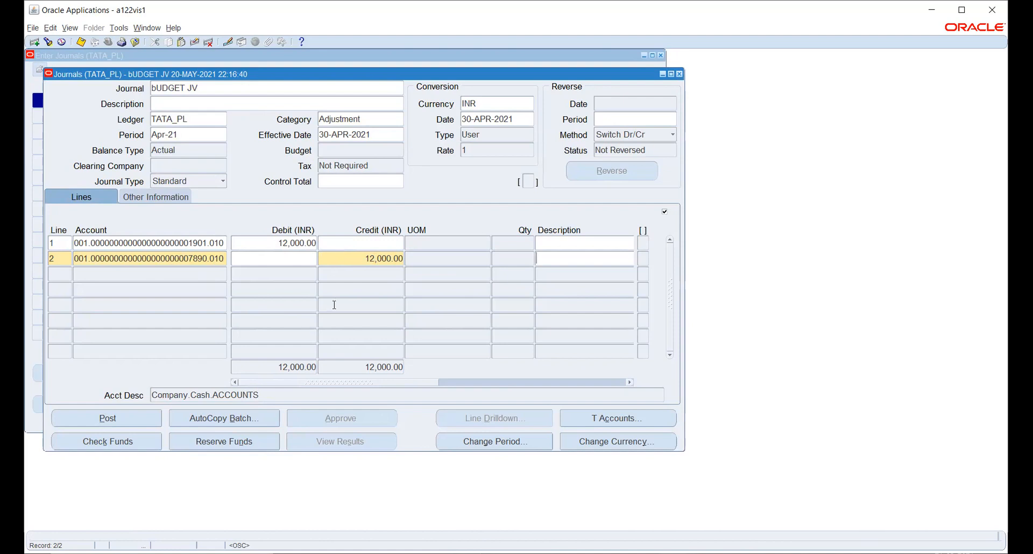
Step: Run the funds check on the bUDGET JV journal, saving it and acknowledging the messages
{"action": "left_click", "coordinate": [101, 441]}
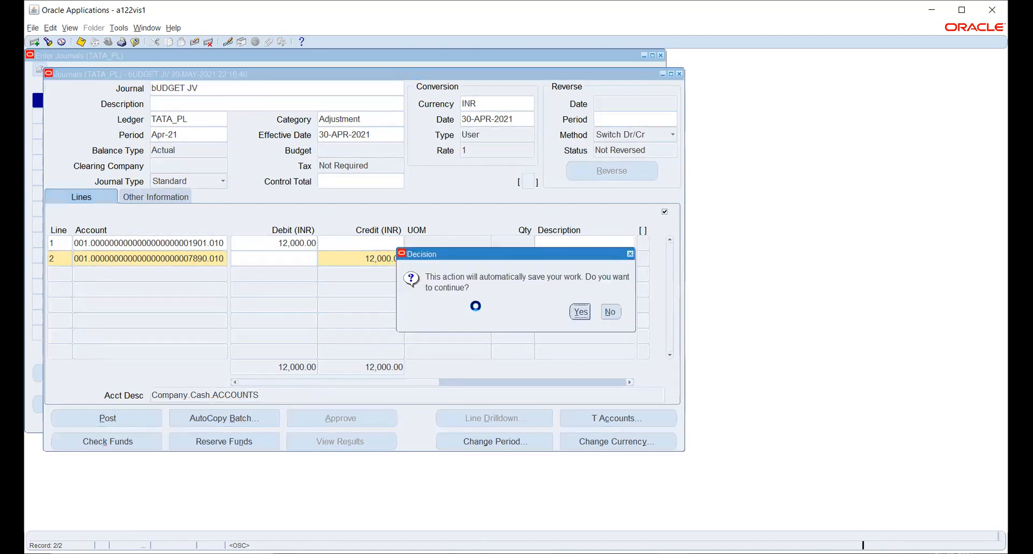
{"action": "left_click", "coordinate": [579, 312]}
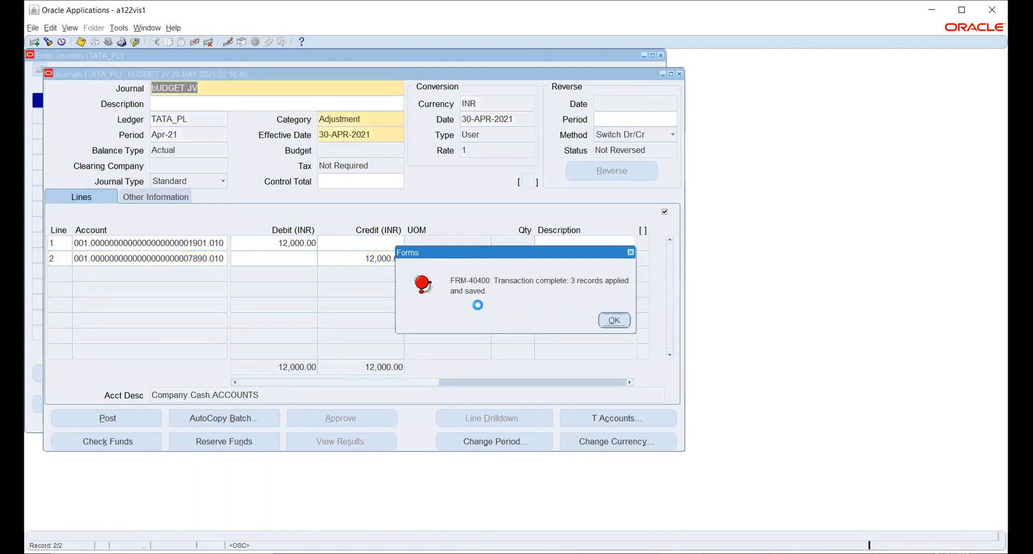
{"action": "left_click", "coordinate": [613, 321]}
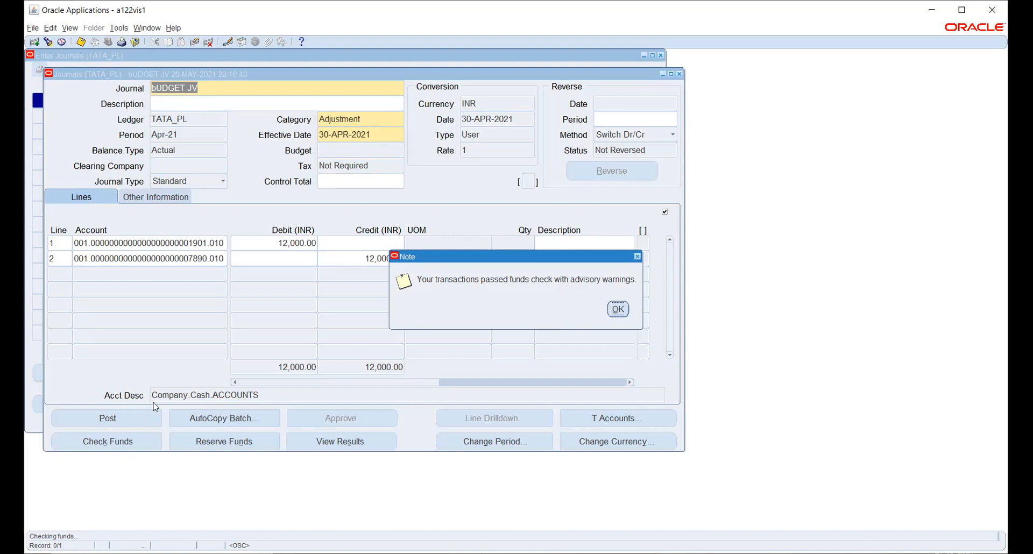
{"action": "left_click", "coordinate": [618, 309]}
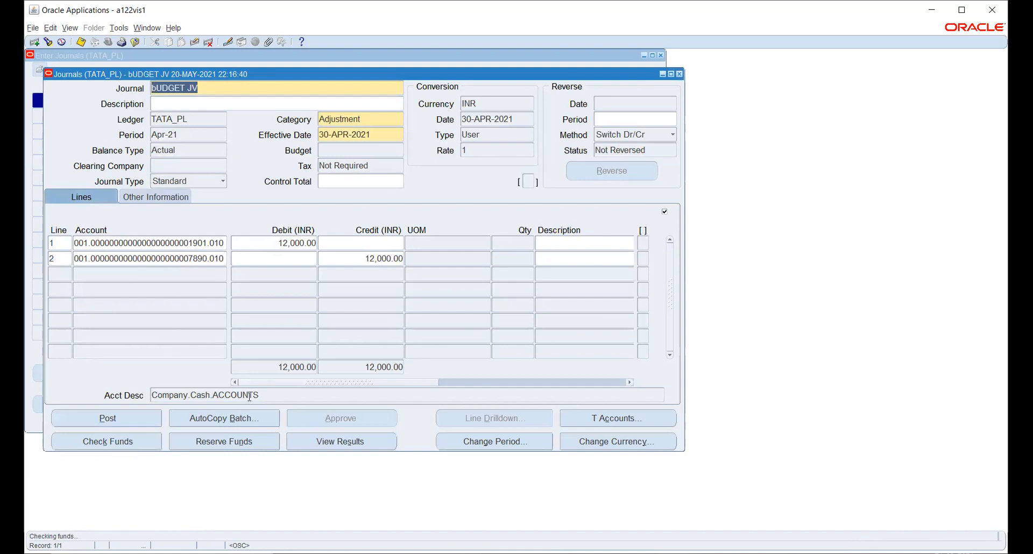
Step: View the Budgetary Control Results, examine line 1's previous funds available and base amount, and return to the journal
{"action": "left_click", "coordinate": [332, 446]}
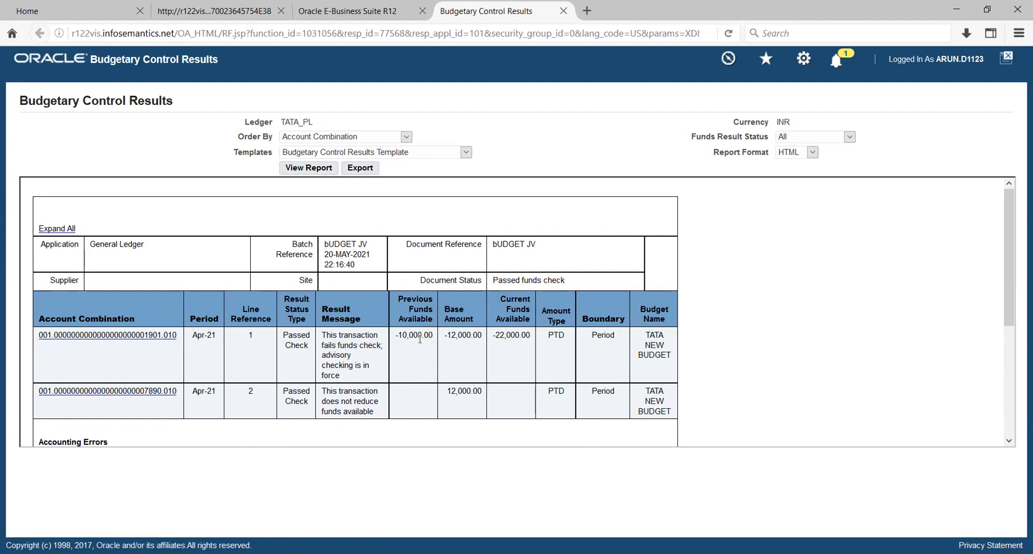
{"action": "left_click_drag", "start_coordinate": [403, 336], "coordinate": [430, 331]}
{"action": "left_click", "coordinate": [449, 335]}
{"action": "left_click_drag", "start_coordinate": [450, 336], "coordinate": [461, 335]}
{"action": "left_click", "coordinate": [460, 350]}
{"action": "left_click_drag", "start_coordinate": [448, 336], "coordinate": [474, 335]}
{"action": "key", "text": "alt+Tab"}
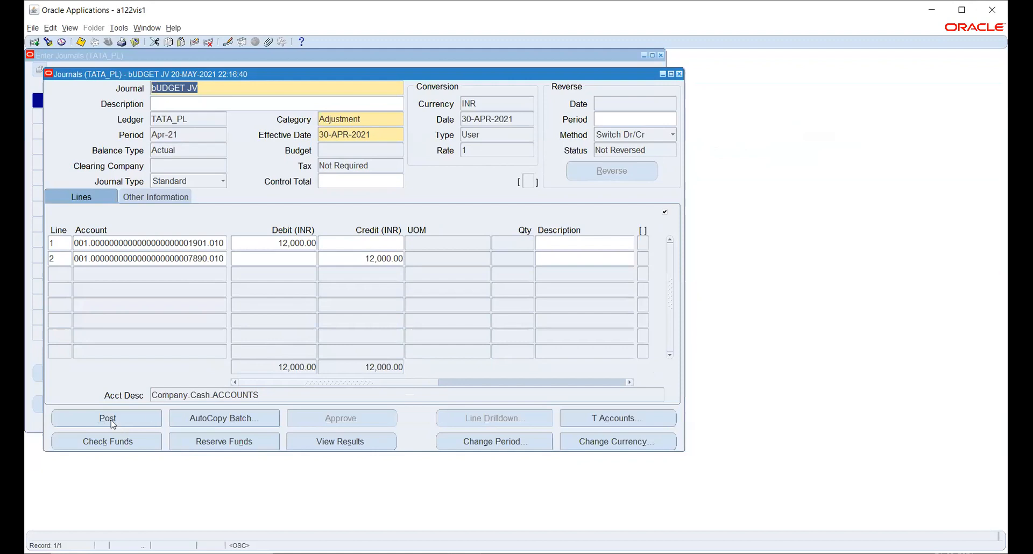
Step: Post the bUDGET JV journal and list all own concurrent requests from the last 7 days
{"action": "left_click", "coordinate": [109, 418]}
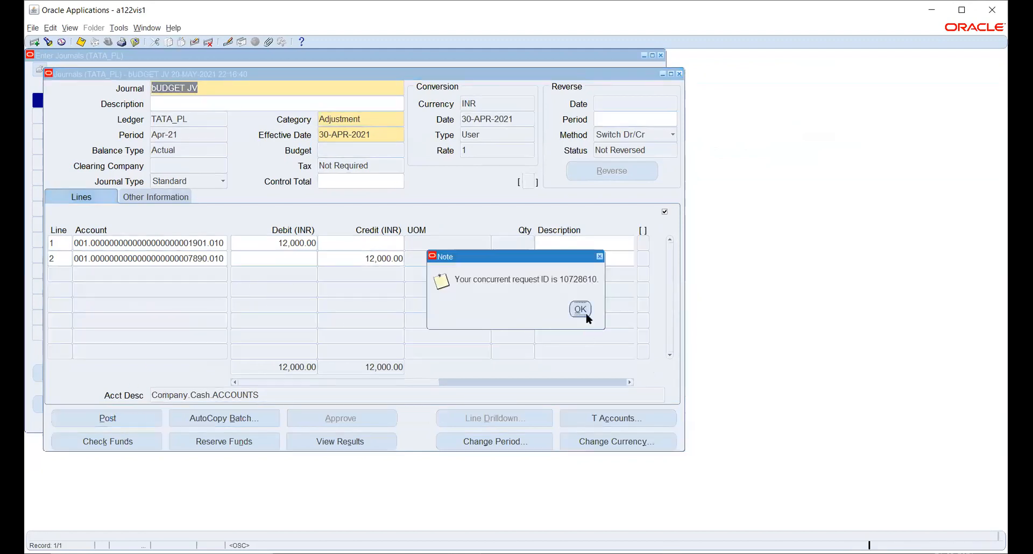
{"action": "left_click", "coordinate": [580, 309]}
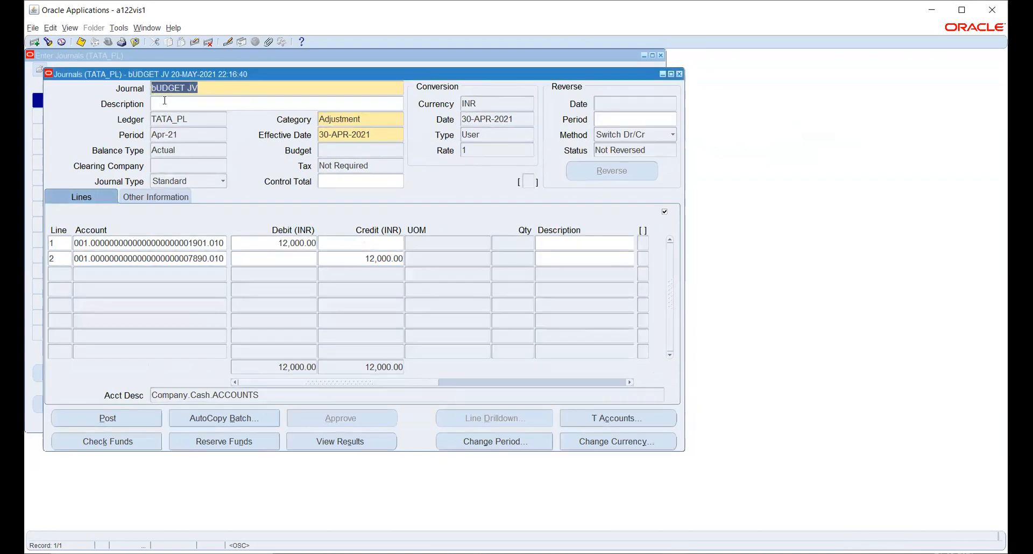
{"action": "left_click", "coordinate": [70, 28]}
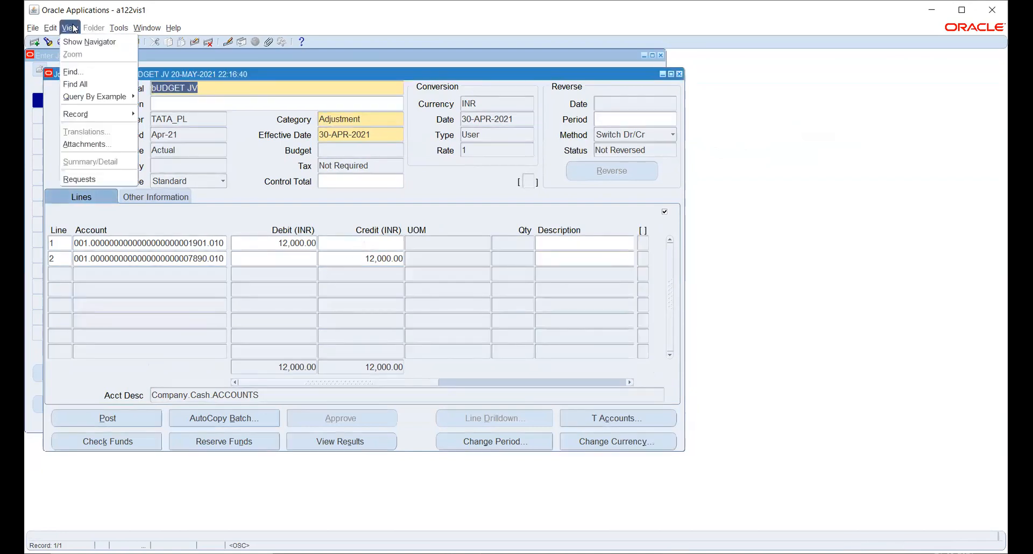
{"action": "left_click", "coordinate": [86, 181]}
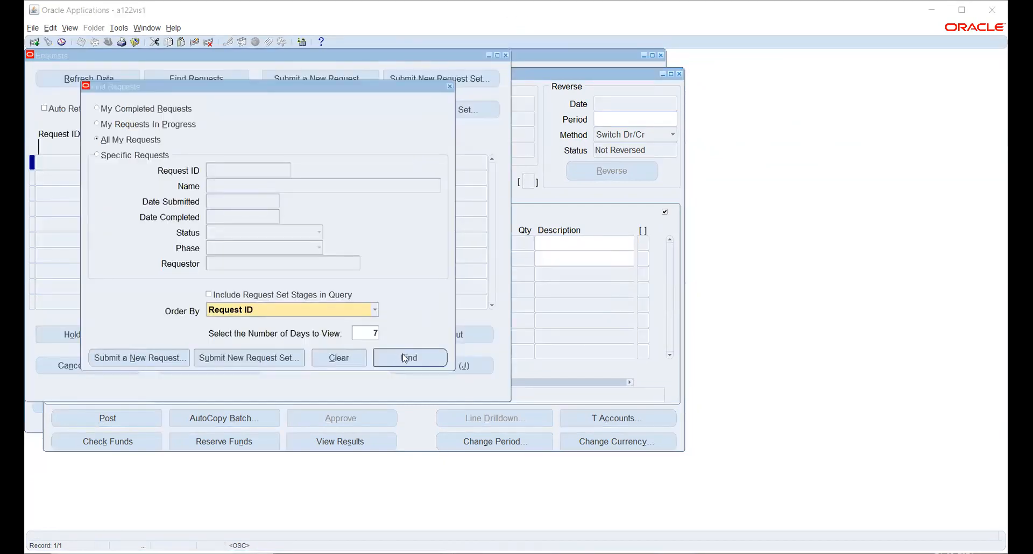
{"action": "key", "text": "Return"}
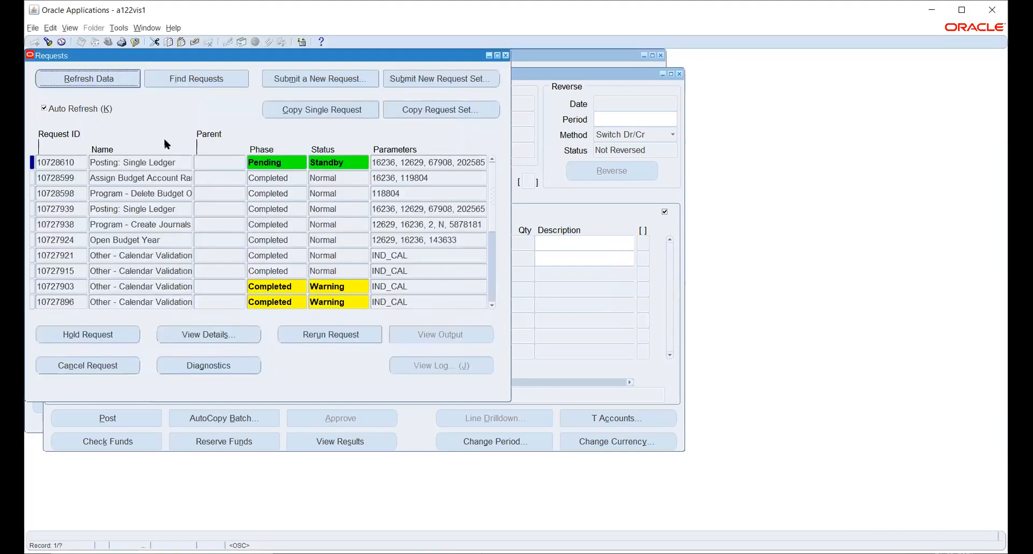
Step: Refresh the request list until the latest Posting: Single Ledger request finishes, and open its output
{"action": "left_click", "coordinate": [125, 78]}
{"action": "left_click", "coordinate": [127, 83]}
{"action": "left_click", "coordinate": [124, 80]}
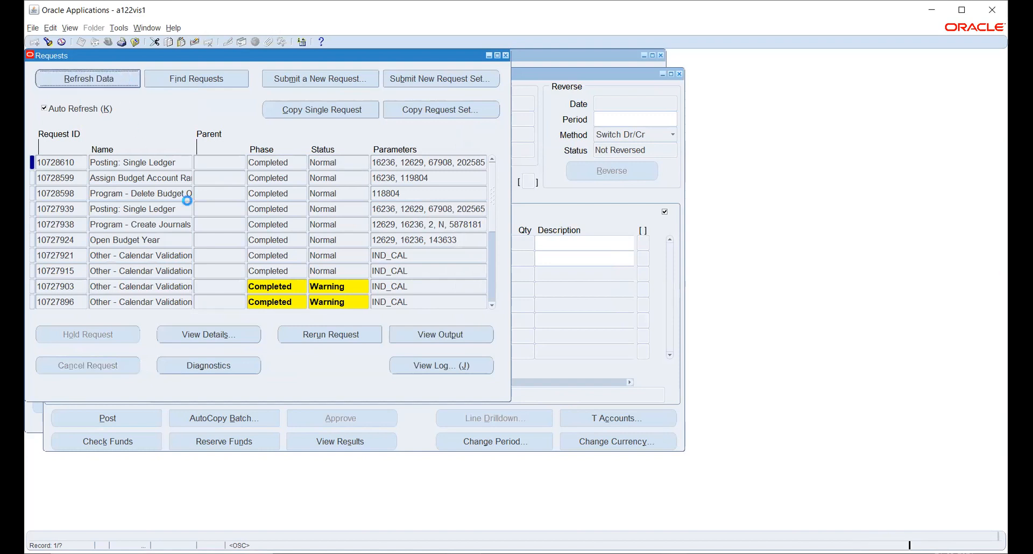
{"action": "left_click", "coordinate": [450, 336]}
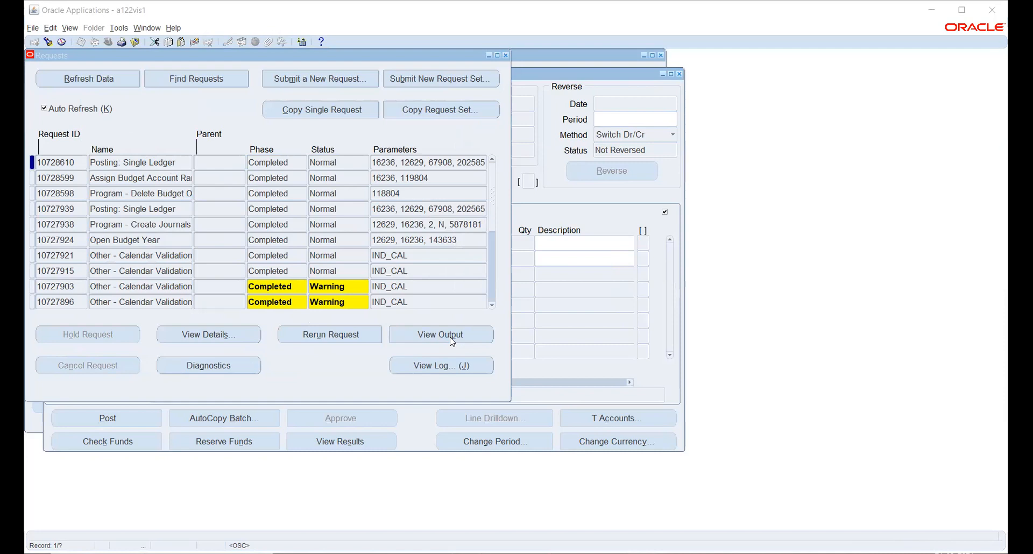
{"action": "left_click", "coordinate": [452, 335]}
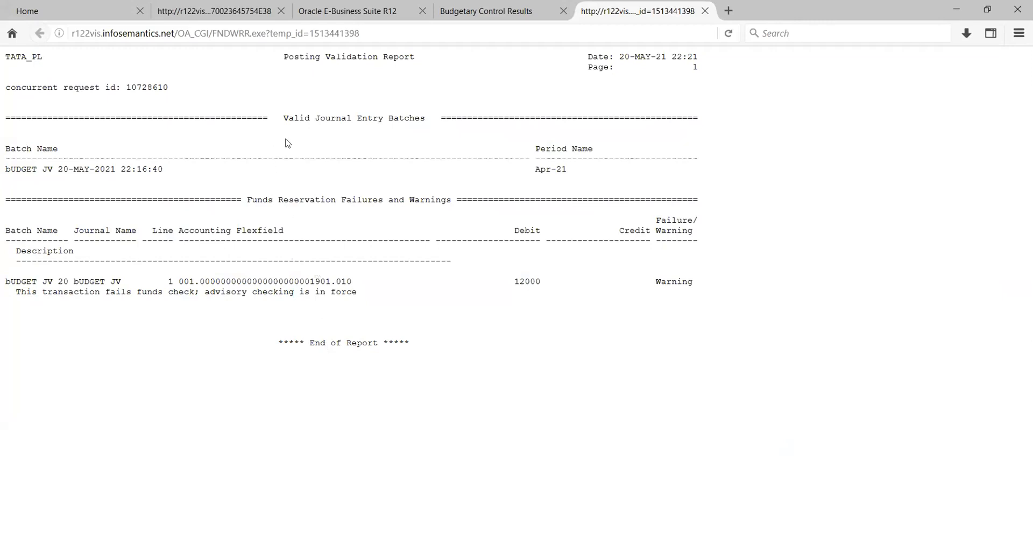
Step: Examine the Posting Validation Report for valid batches, funds reservation failures and warnings, and the line 1 debit
{"action": "left_click_drag", "start_coordinate": [299, 119], "coordinate": [334, 118]}
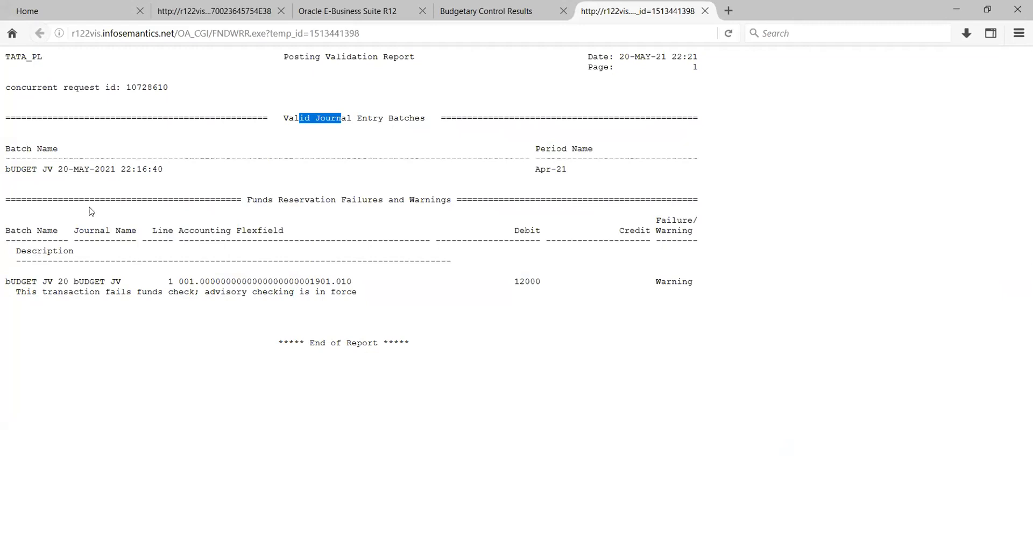
{"action": "left_click", "coordinate": [7, 170]}
{"action": "left_click_drag", "start_coordinate": [7, 169], "coordinate": [50, 167]}
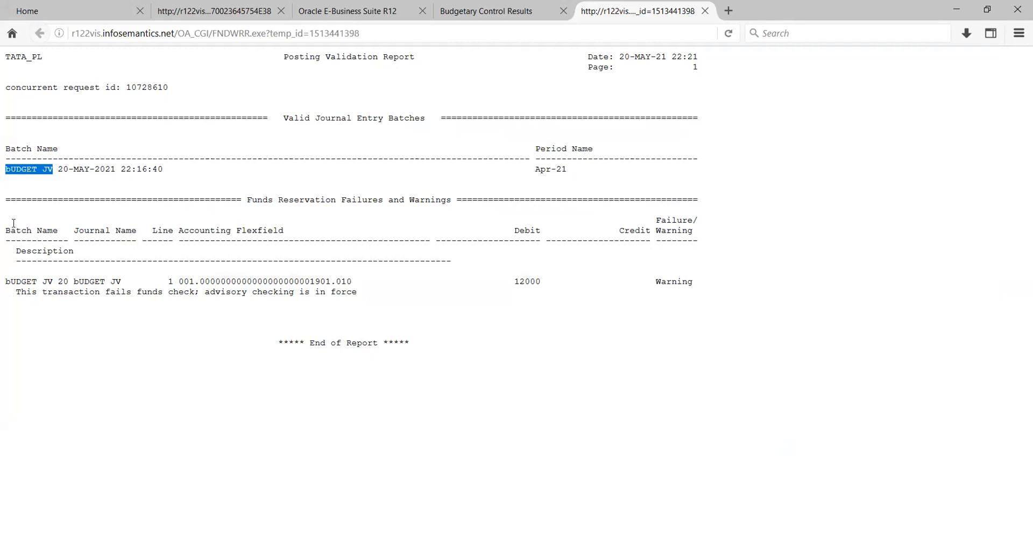
{"action": "left_click_drag", "start_coordinate": [268, 199], "coordinate": [433, 200]}
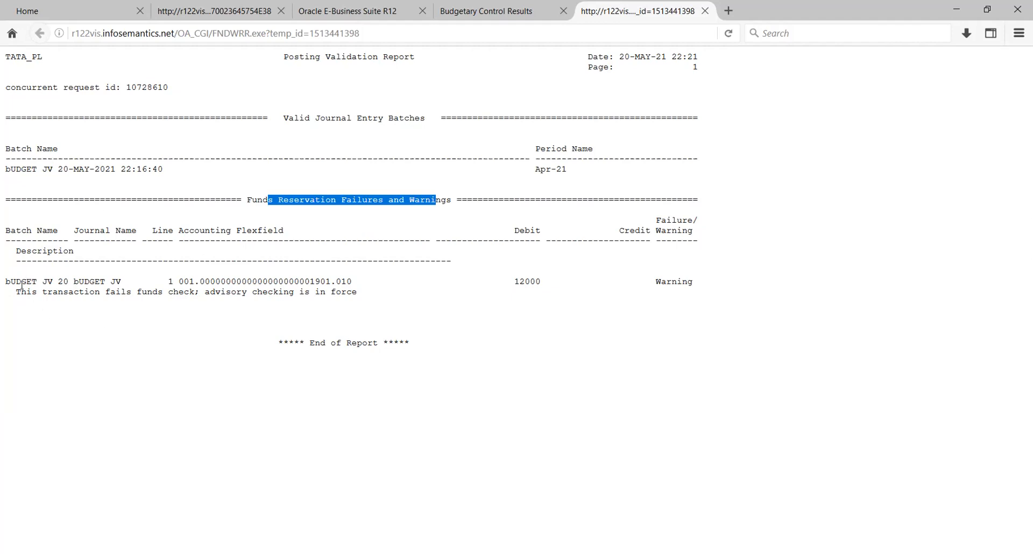
{"action": "left_click_drag", "start_coordinate": [16, 284], "coordinate": [58, 282]}
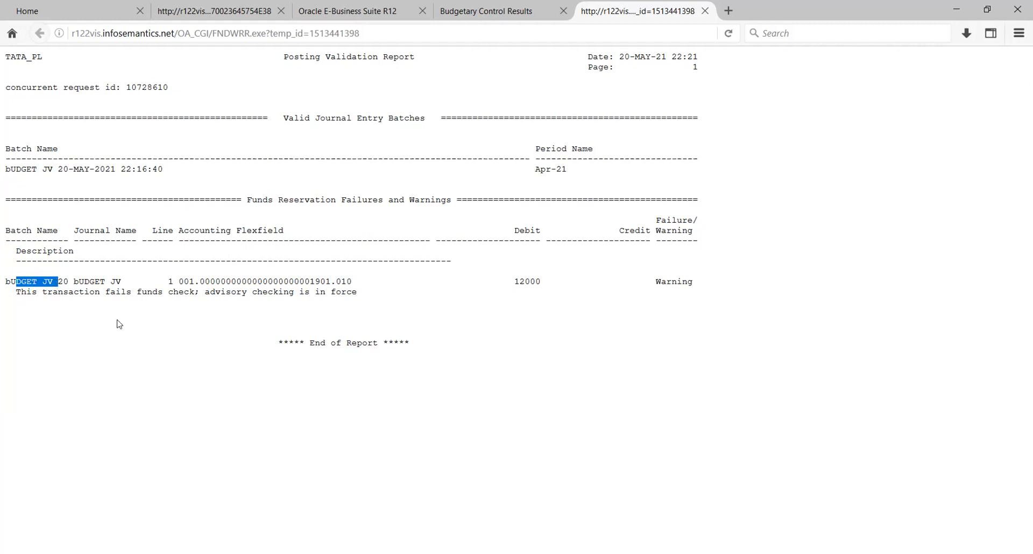
{"action": "left_click", "coordinate": [214, 291]}
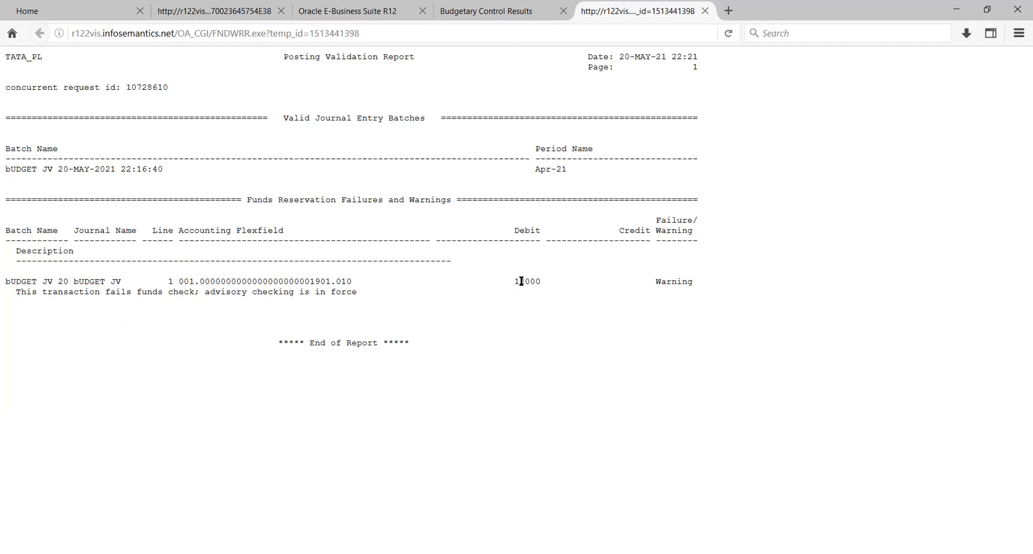
{"action": "left_click_drag", "start_coordinate": [515, 282], "coordinate": [547, 282]}
{"action": "left_click", "coordinate": [537, 296]}
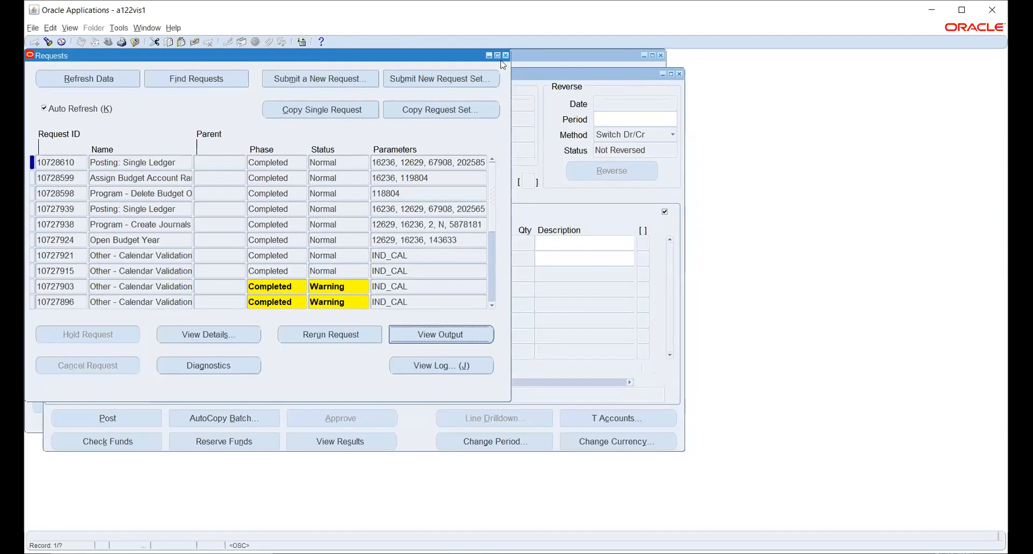
Step: Close the Requests, journal entry and Enter Journals windows to return to the Navigator
{"action": "left_click", "coordinate": [506, 56]}
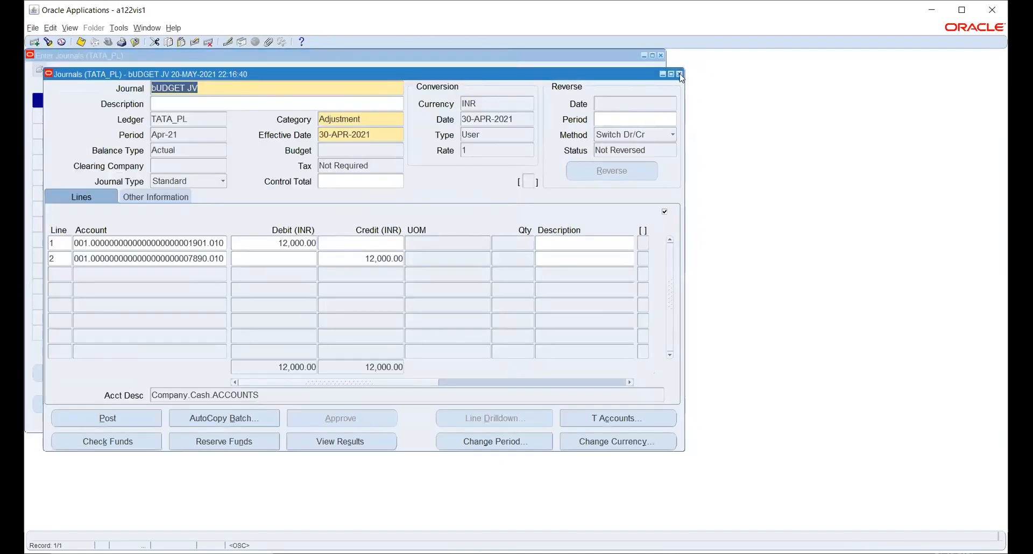
{"action": "left_click", "coordinate": [680, 75]}
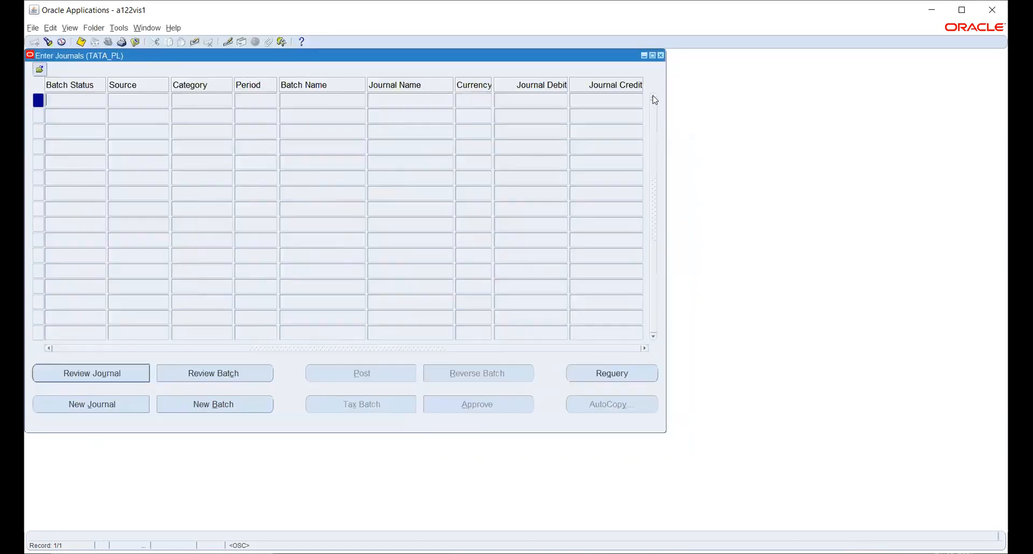
{"action": "left_click", "coordinate": [661, 55]}
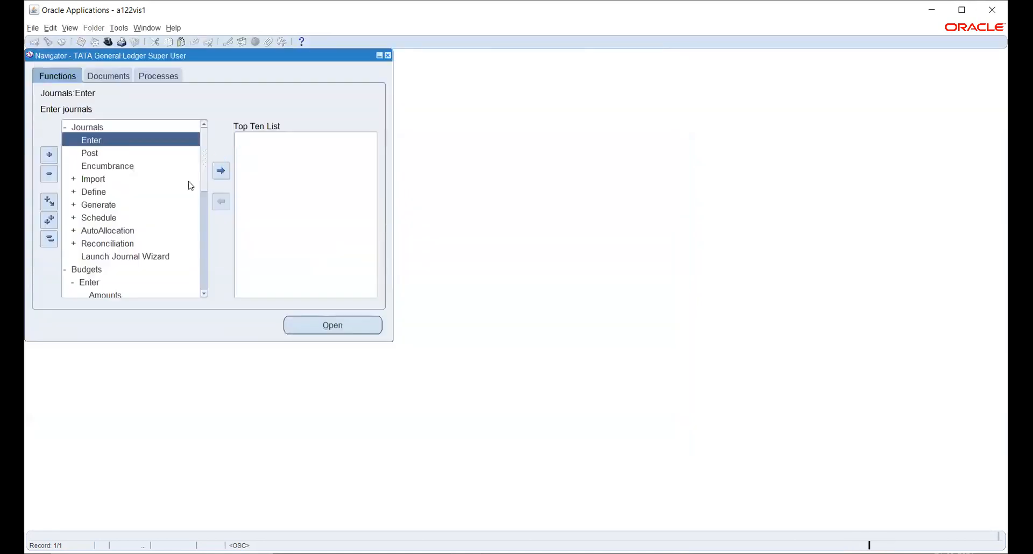
Step: Open the key flexfield segments setup and load the General Ledger Accounting Flexfield
{"action": "left_click", "coordinate": [48, 240]}
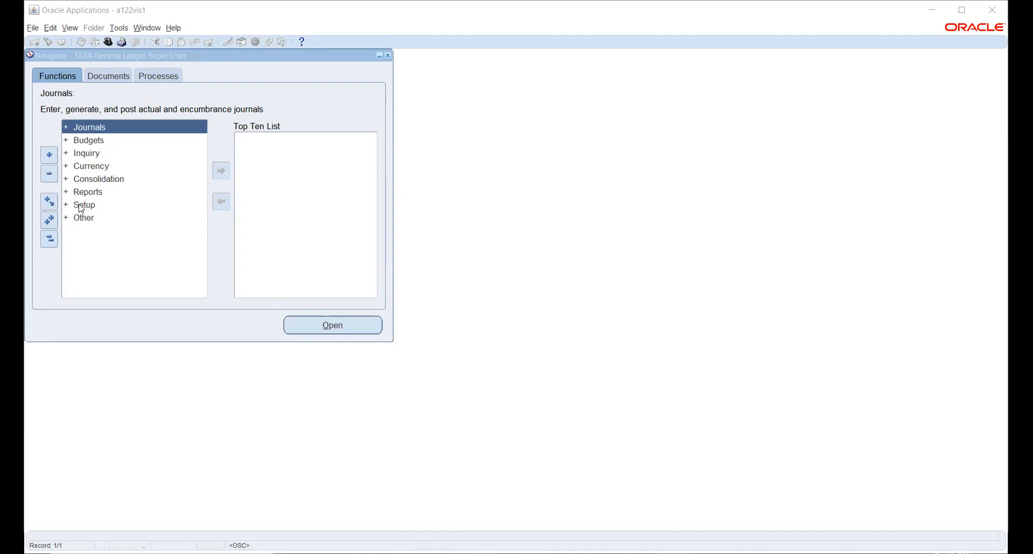
{"action": "double_click", "coordinate": [81, 206]}
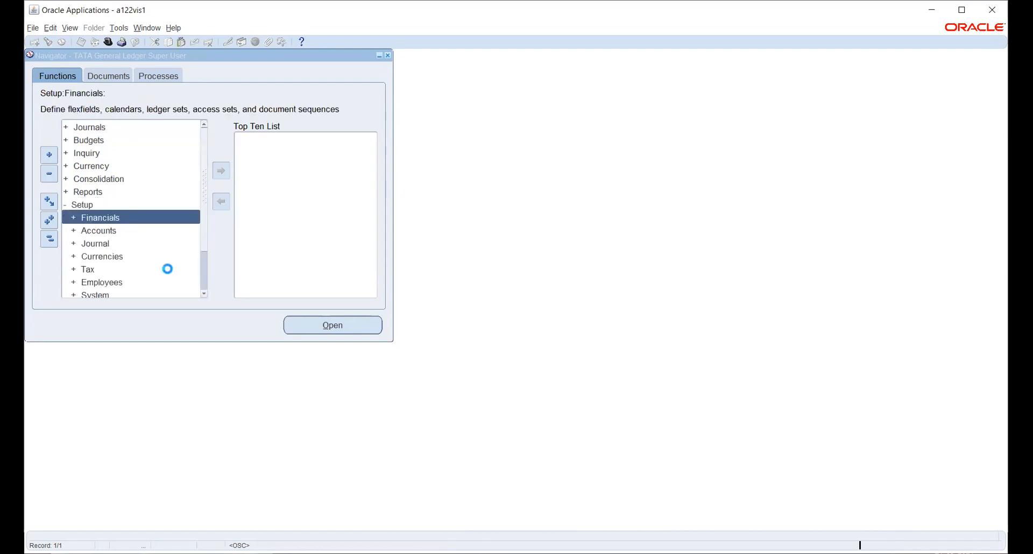
{"action": "left_click", "coordinate": [107, 231]}
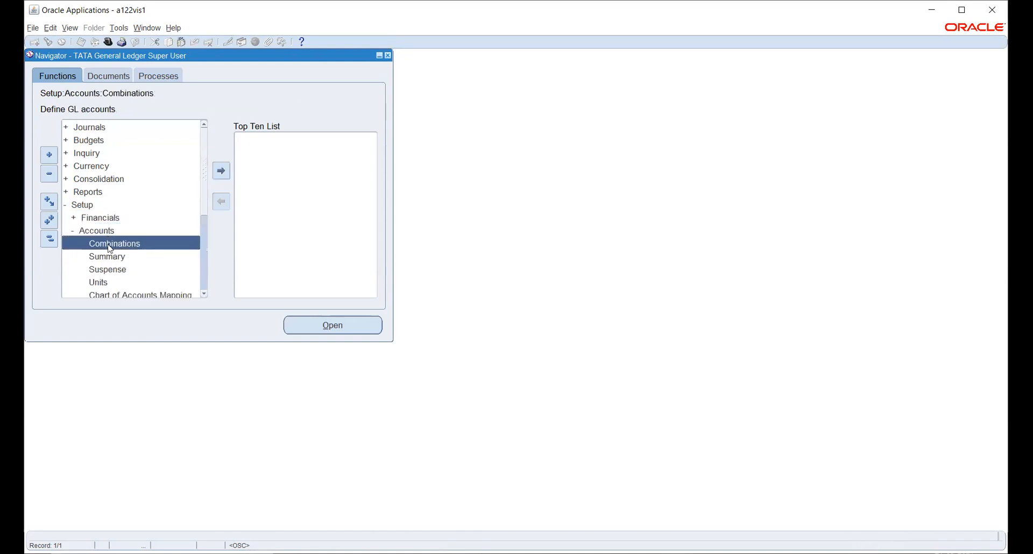
{"action": "left_click", "coordinate": [85, 214]}
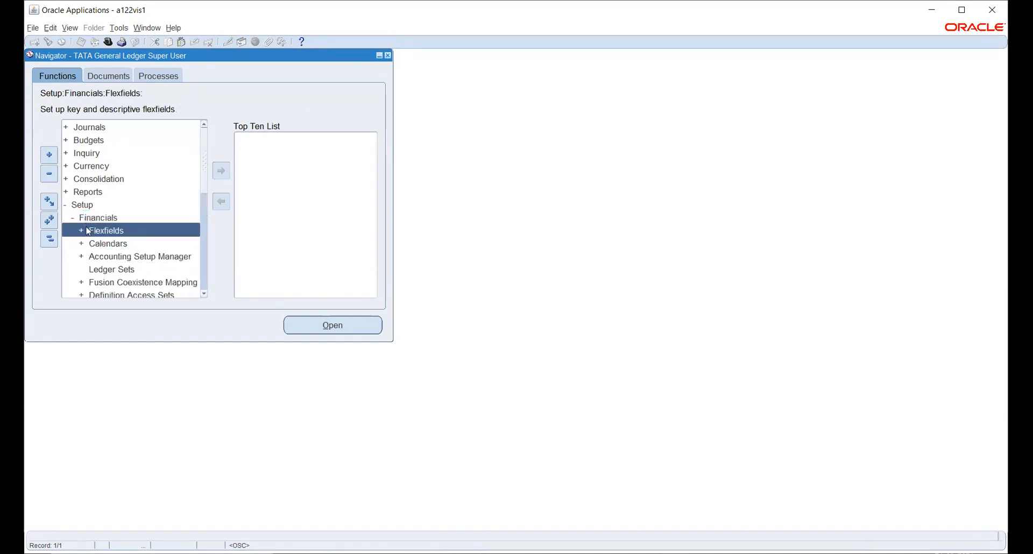
{"action": "left_click", "coordinate": [93, 234]}
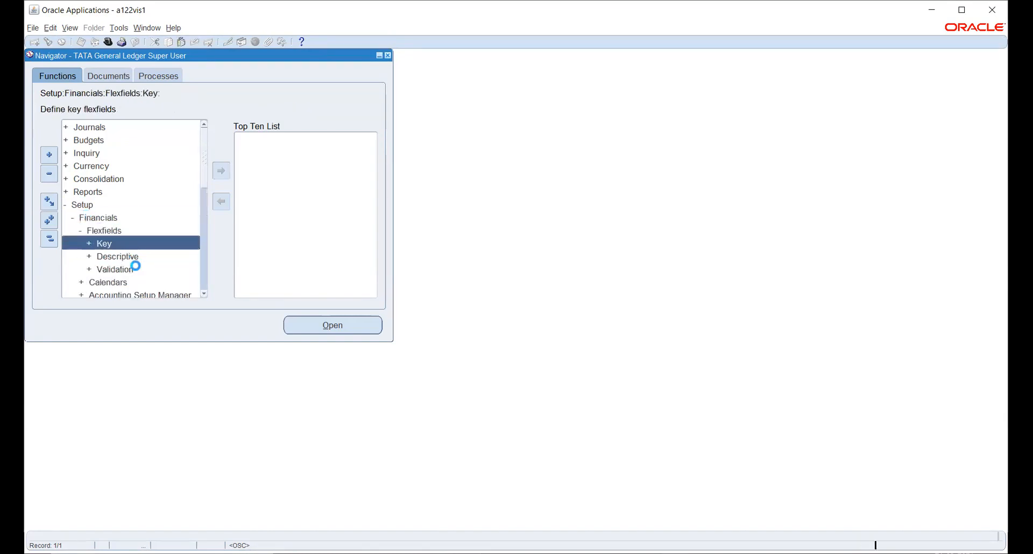
{"action": "double_click", "coordinate": [103, 243]}
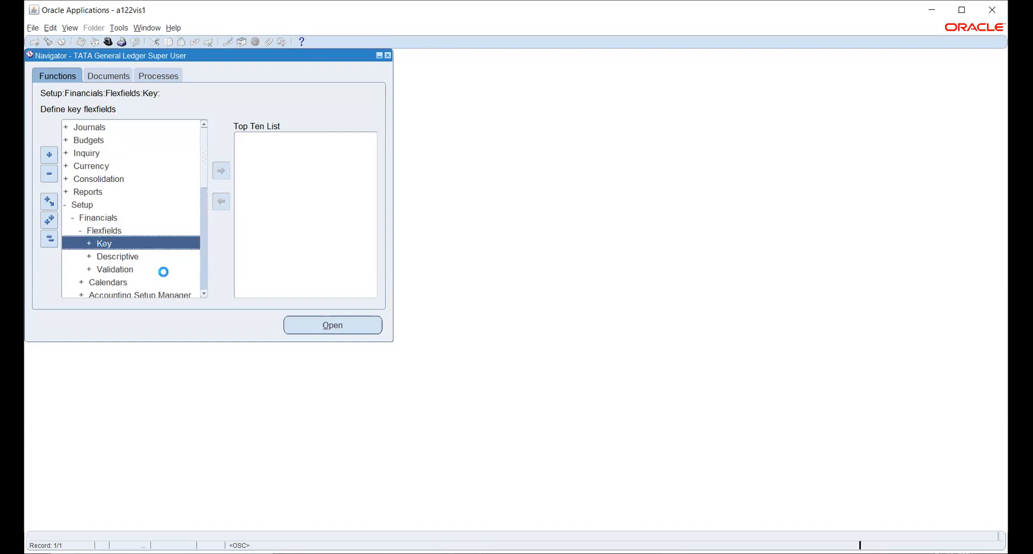
{"action": "double_click", "coordinate": [129, 258]}
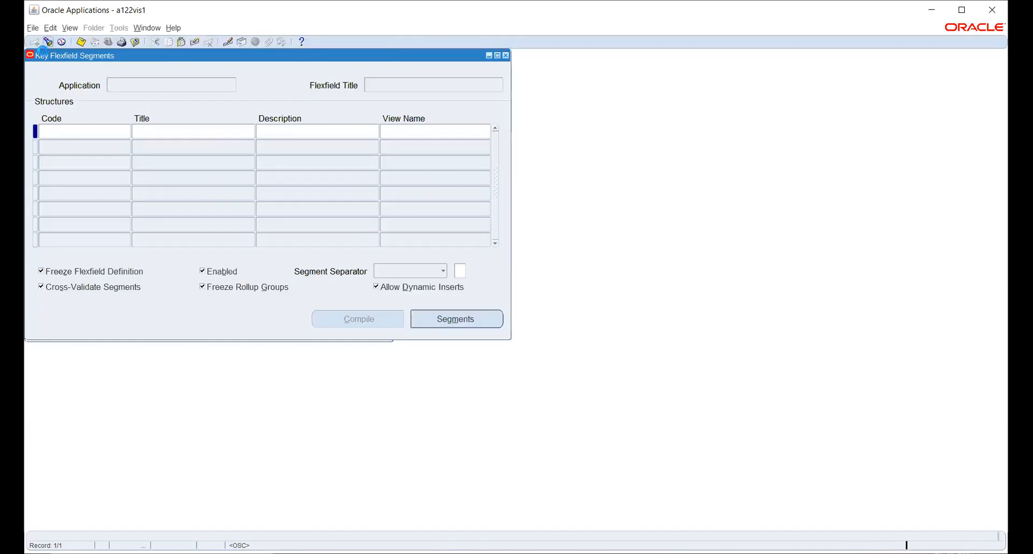
{"action": "type", "text": "general Ledger%"}
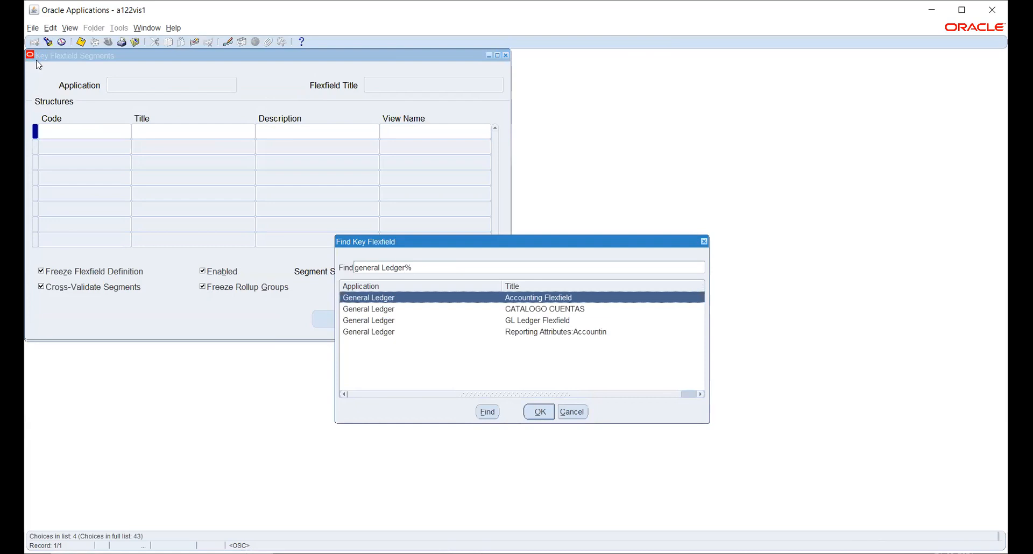
{"action": "key", "text": "Return"}
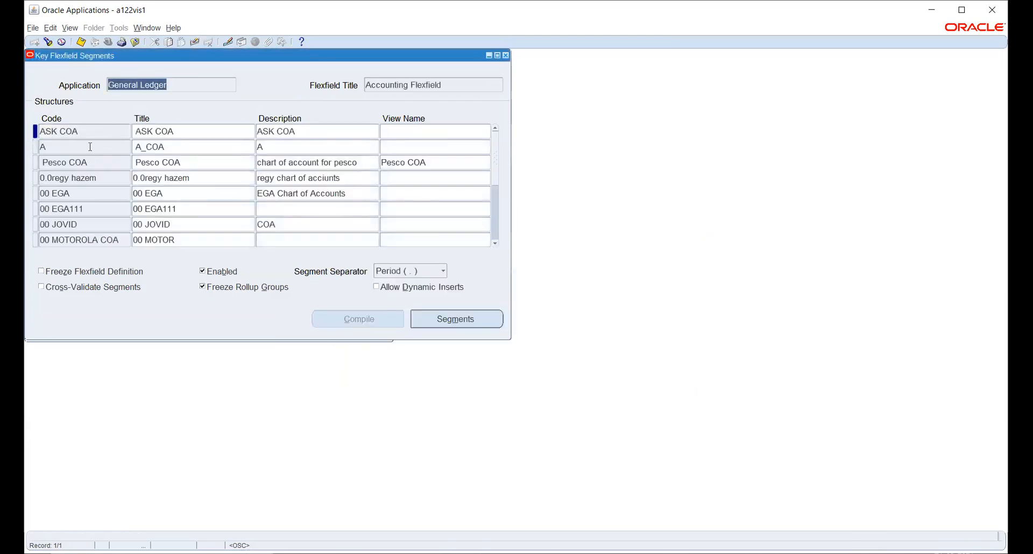
Step: Find the TATACOA structure among the Accounting Flexfield structures starting with "ta" and load it
{"action": "left_click", "coordinate": [90, 147]}
{"action": "left_click", "coordinate": [49, 42]}
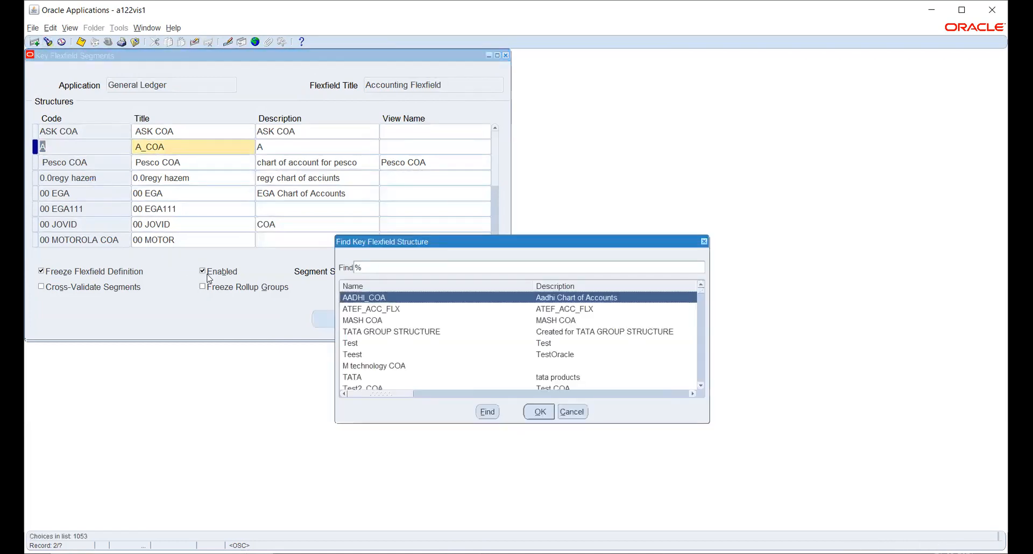
{"action": "type", "text": "t"}
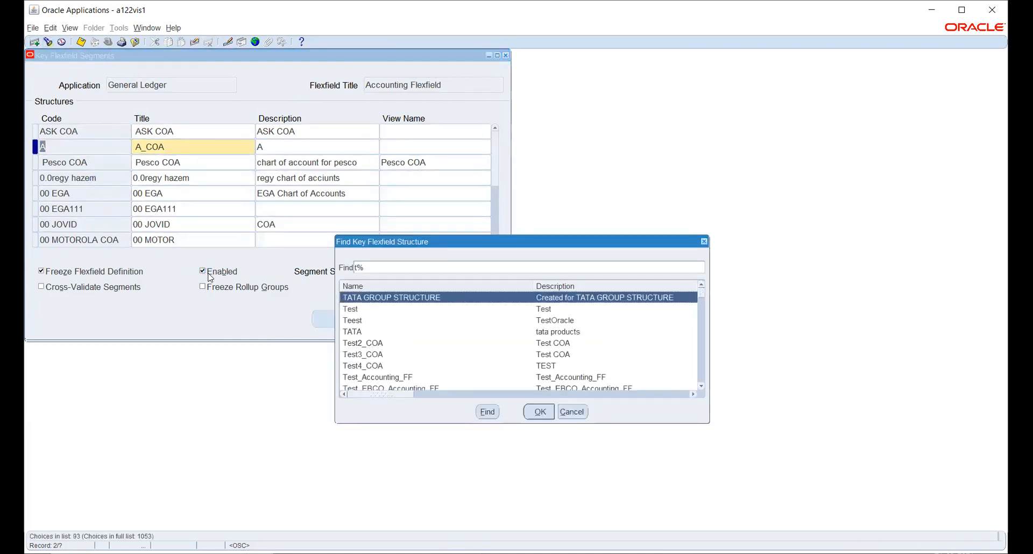
{"action": "type", "text": "a"}
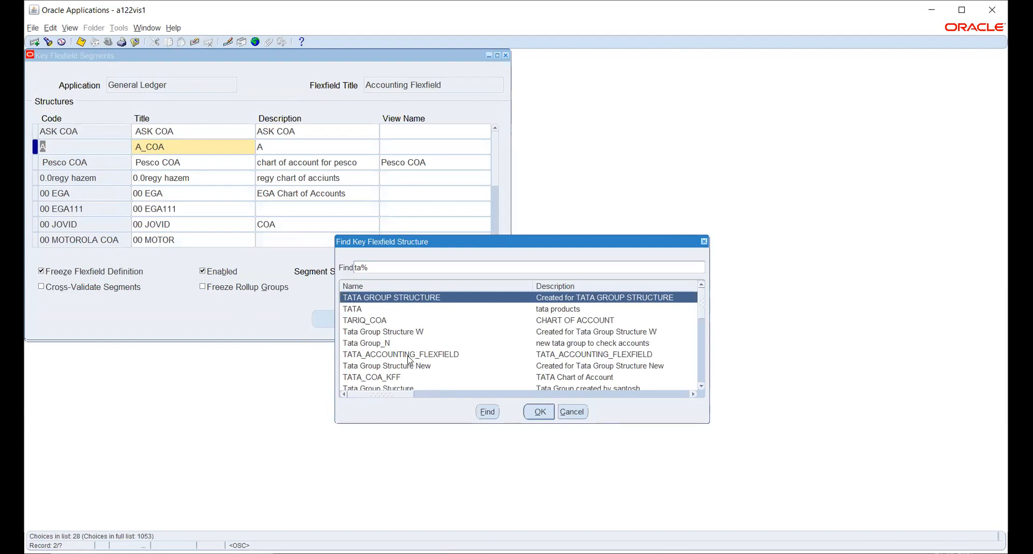
{"action": "left_click", "coordinate": [416, 322]}
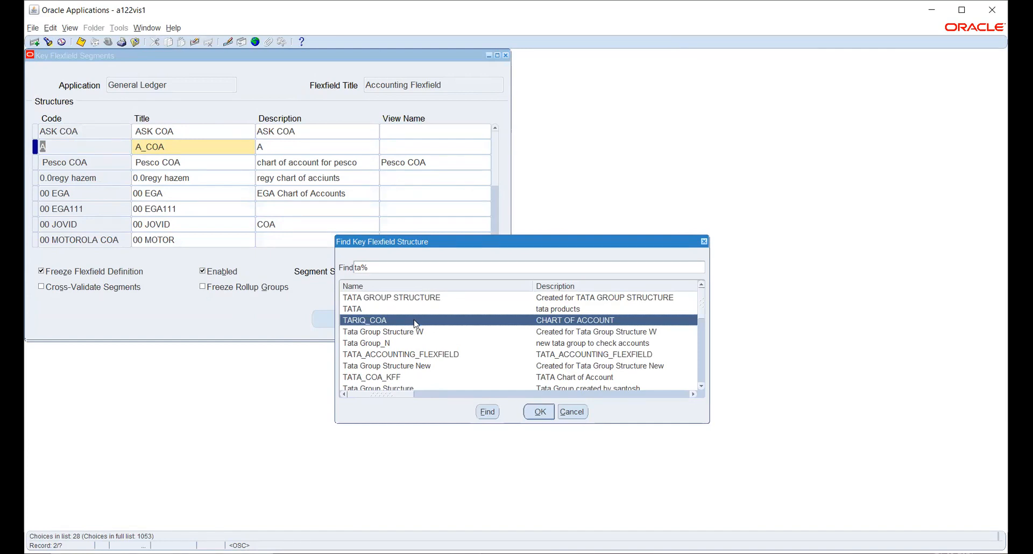
{"action": "scroll", "coordinate": [415, 323], "scroll_direction": "down", "scroll_amount": 1}
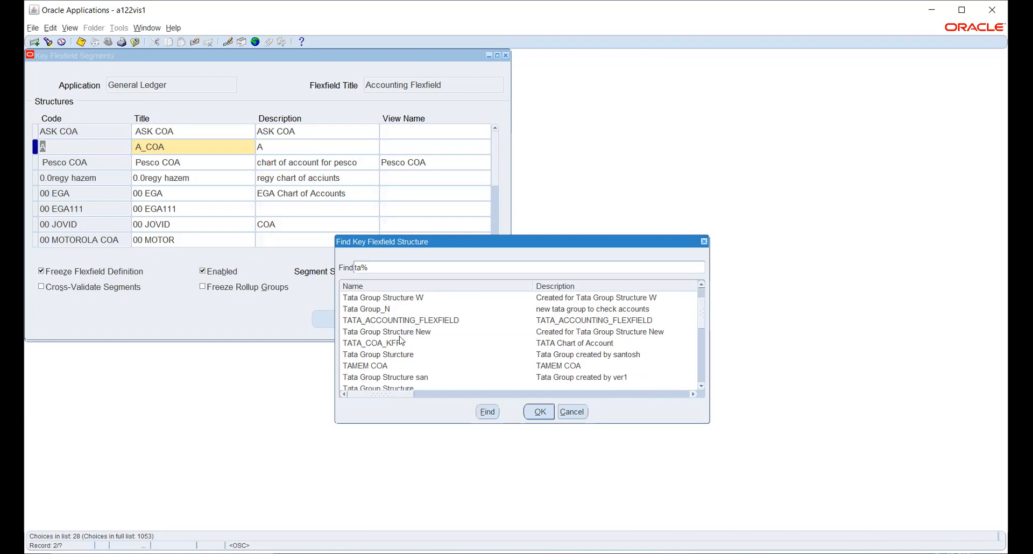
{"action": "scroll", "coordinate": [398, 331], "scroll_direction": "down", "scroll_amount": 1}
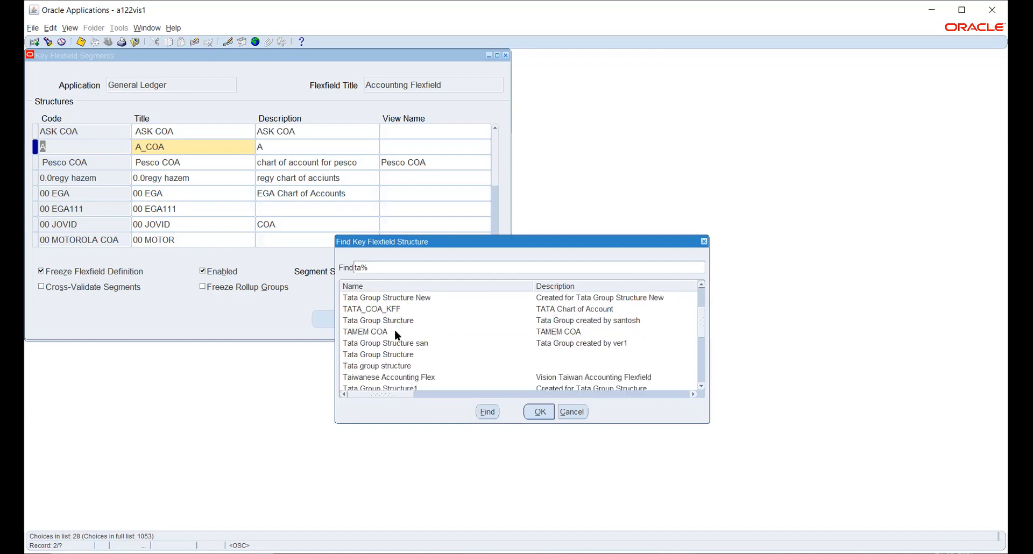
{"action": "scroll", "coordinate": [395, 329], "scroll_direction": "down", "scroll_amount": 2}
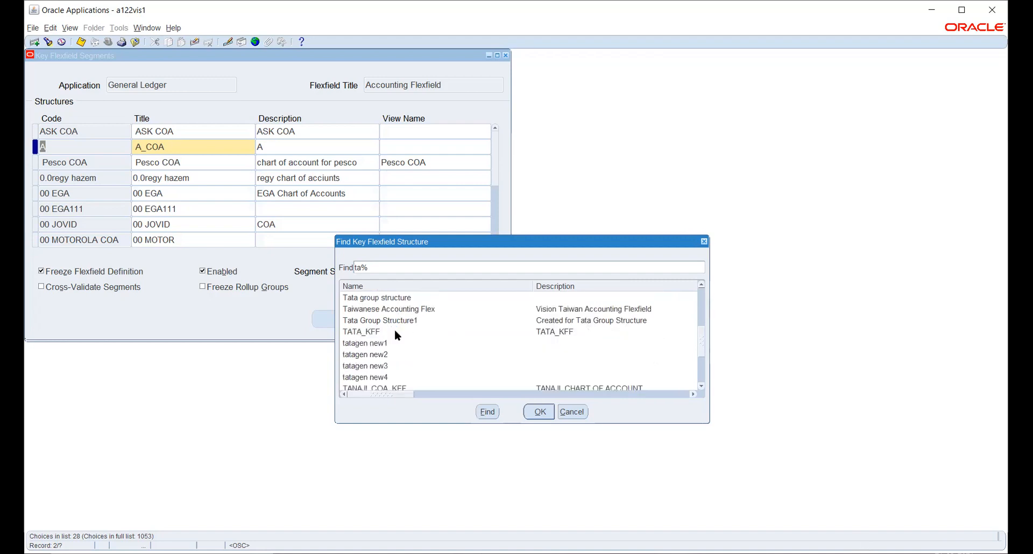
{"action": "scroll", "coordinate": [395, 329], "scroll_direction": "down", "scroll_amount": 2}
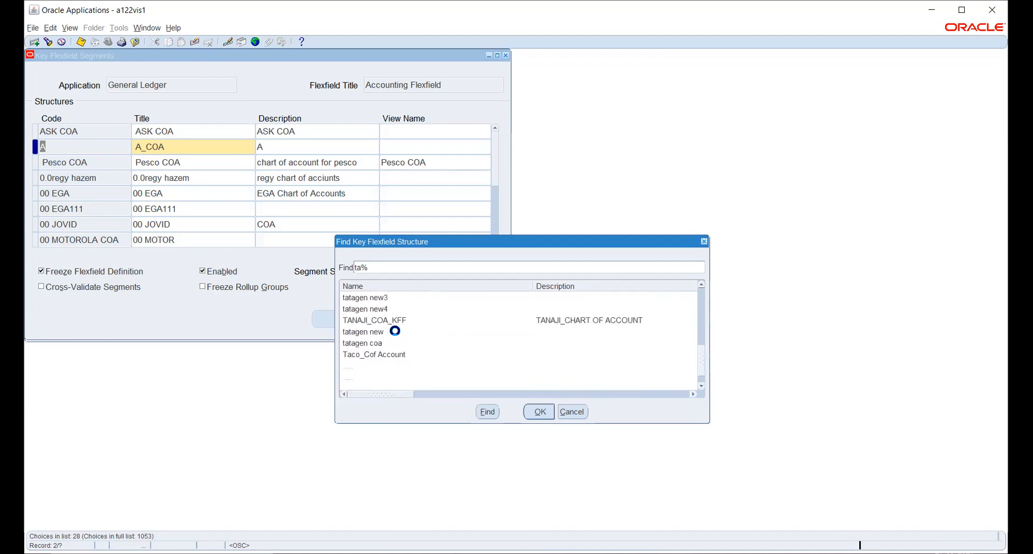
{"action": "scroll", "coordinate": [395, 329], "scroll_direction": "down", "scroll_amount": 1}
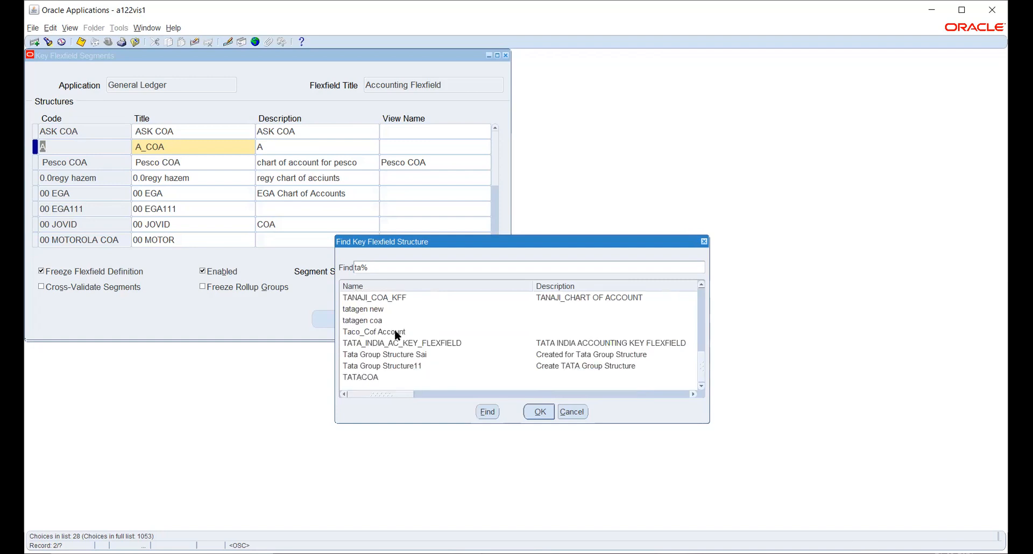
{"action": "left_click", "coordinate": [370, 378]}
{"action": "left_click", "coordinate": [538, 412]}
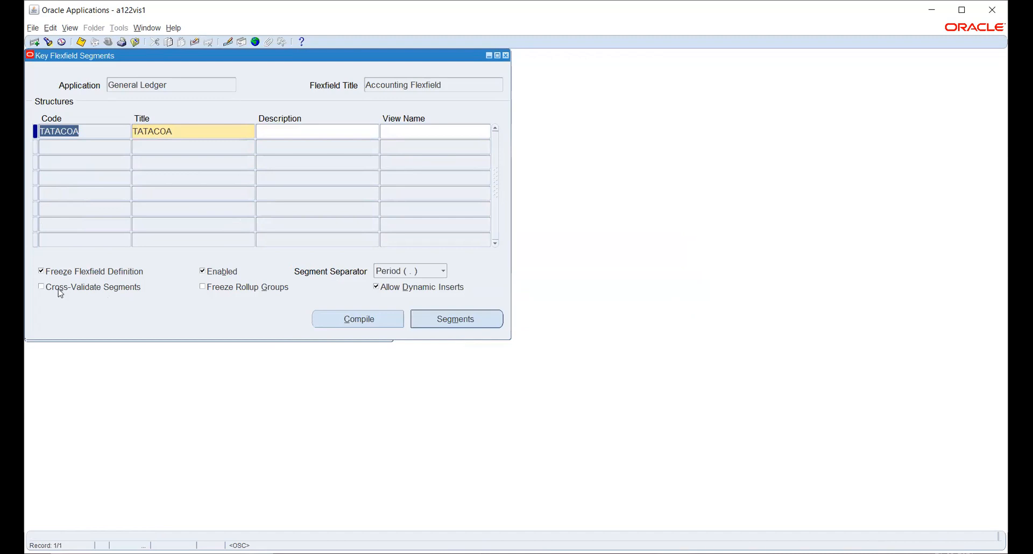
Step: Try to enable Cross-Validate Segments on the frozen TATACOA structure, and review its segments summary
{"action": "left_click", "coordinate": [41, 286]}
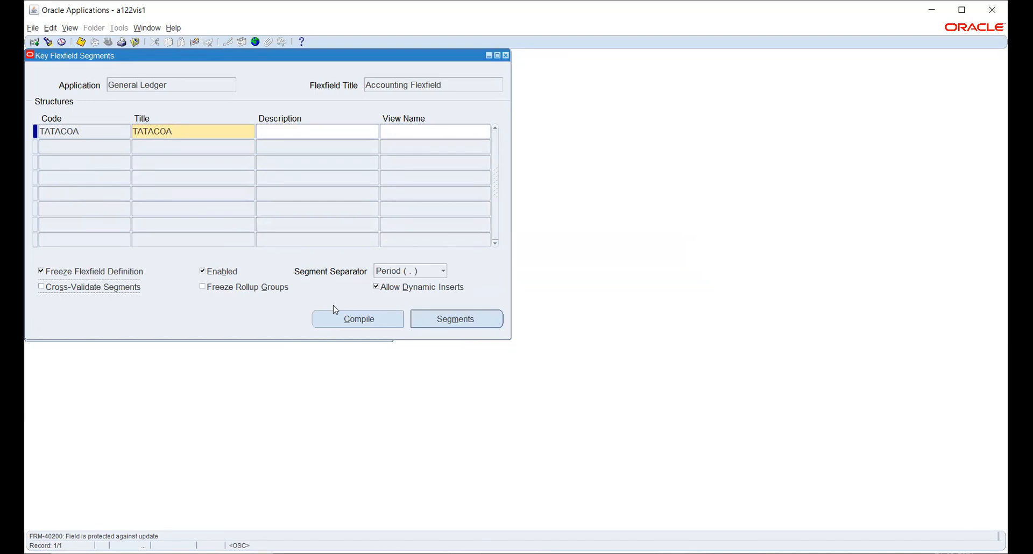
{"action": "left_click", "coordinate": [455, 319]}
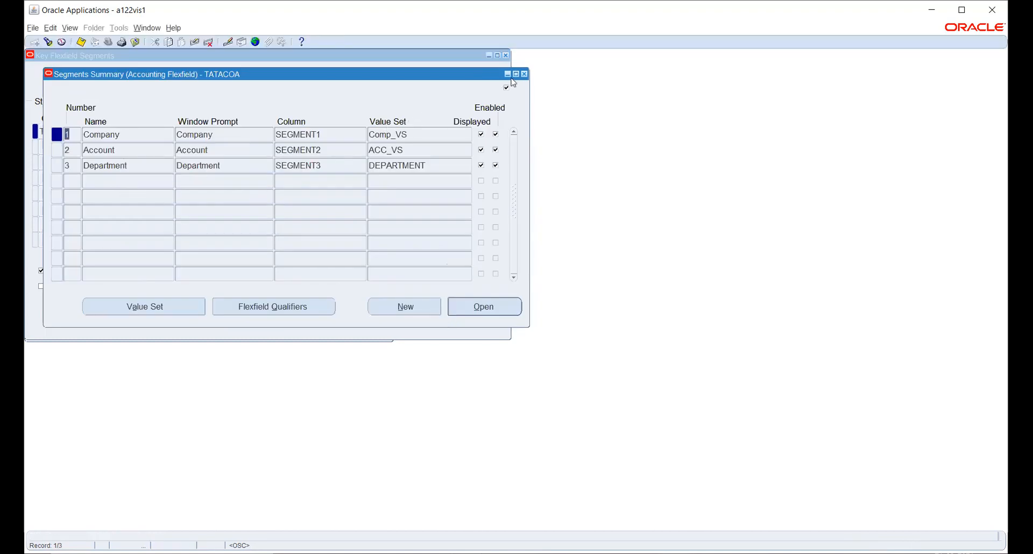
{"action": "left_click", "coordinate": [524, 74]}
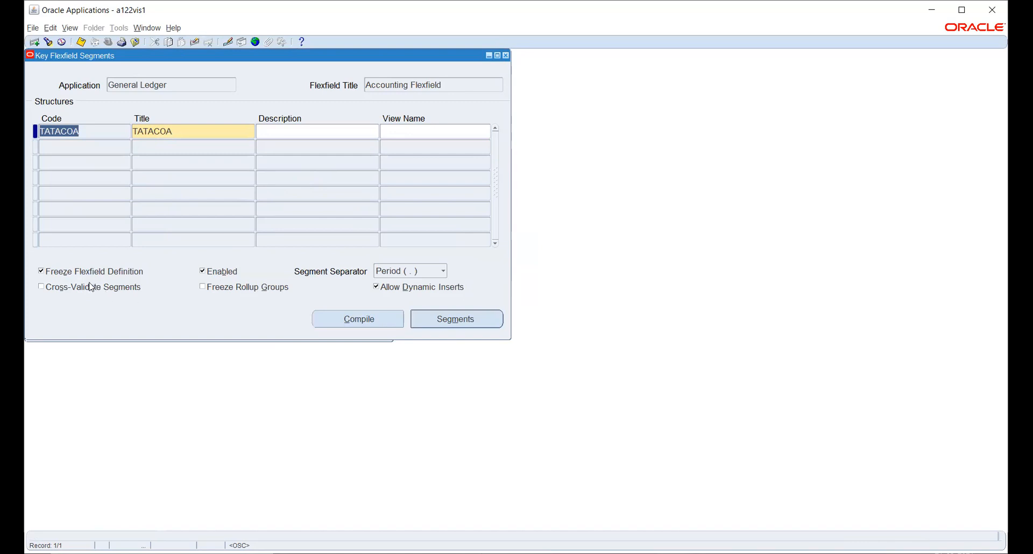
Step: Unfreeze the TATACOA flexfield definition, accepting the caution, and enable Cross-Validate Segments
{"action": "left_click", "coordinate": [56, 272]}
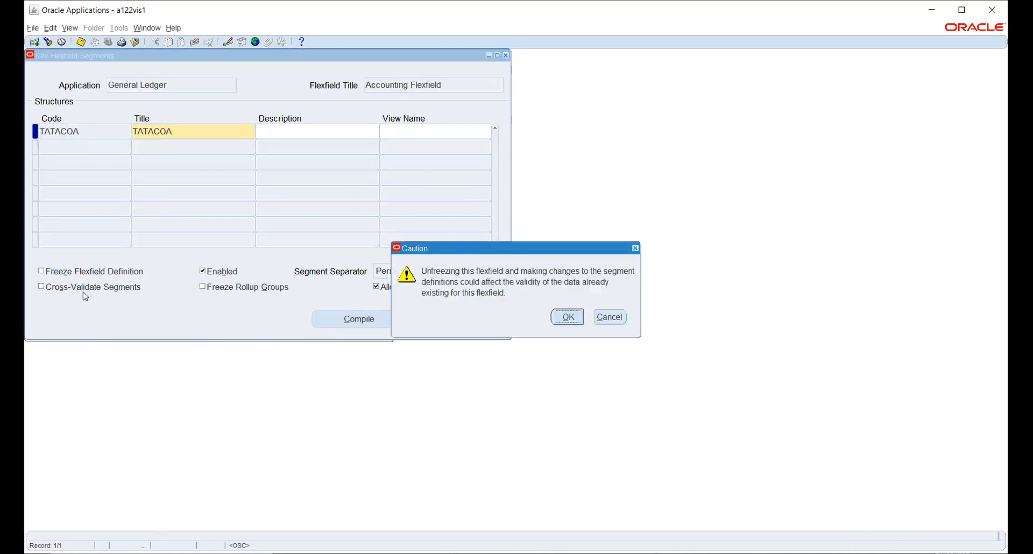
{"action": "left_click", "coordinate": [564, 317]}
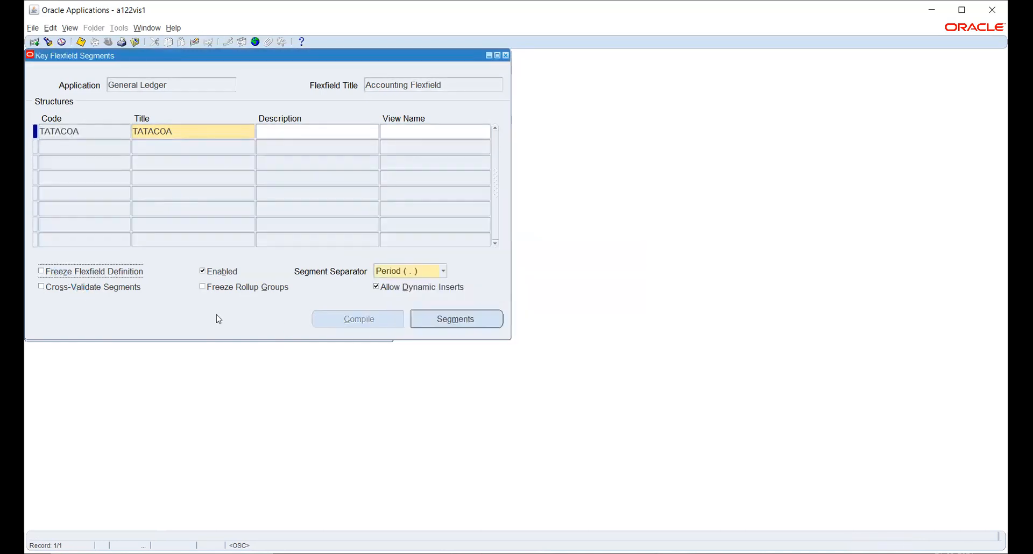
{"action": "left_click", "coordinate": [58, 286]}
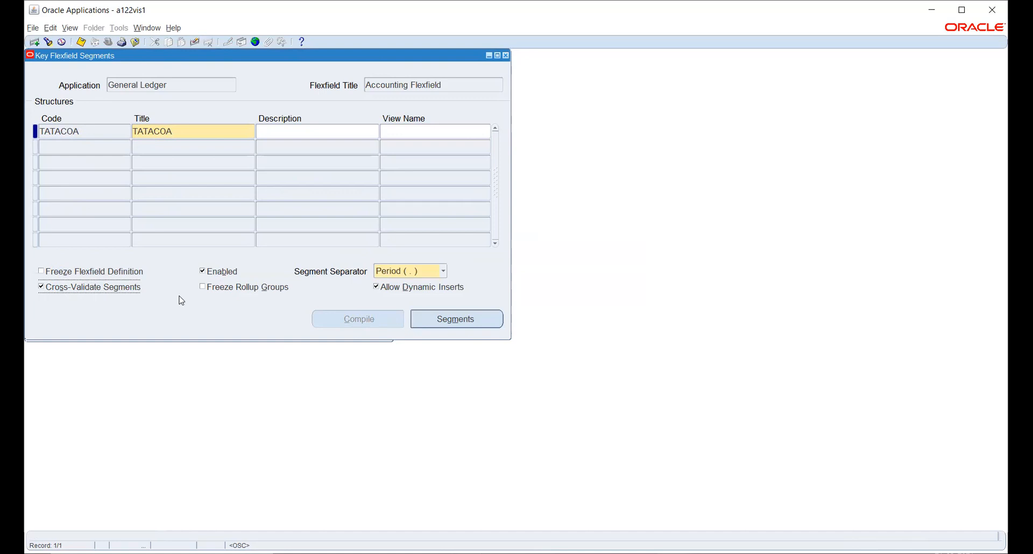
Step: Freeze the TATACOA flexfield definition again, save it so it compiles, and close the Key Flexfield Segments form
{"action": "left_click", "coordinate": [52, 275]}
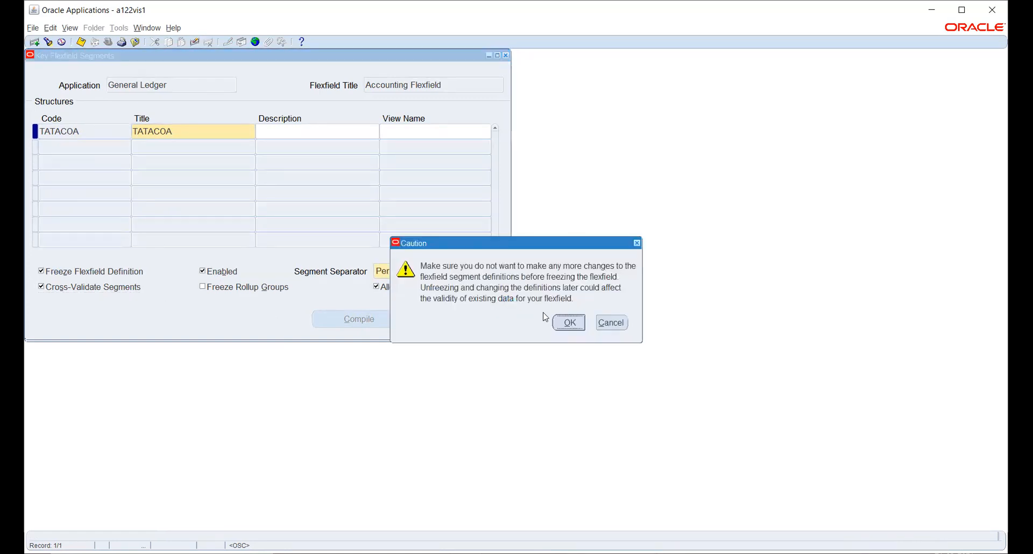
{"action": "left_click", "coordinate": [566, 321]}
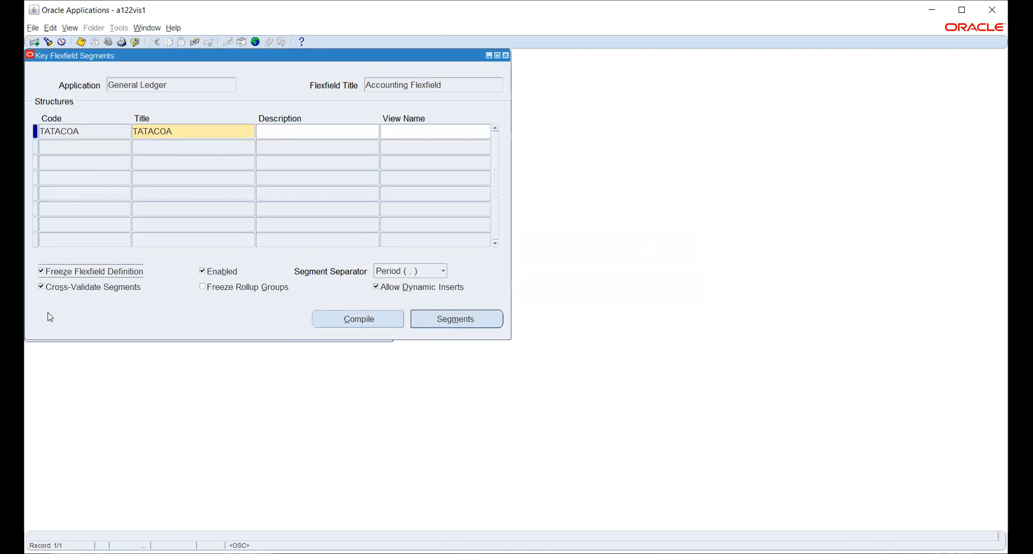
{"action": "left_click", "coordinate": [81, 41]}
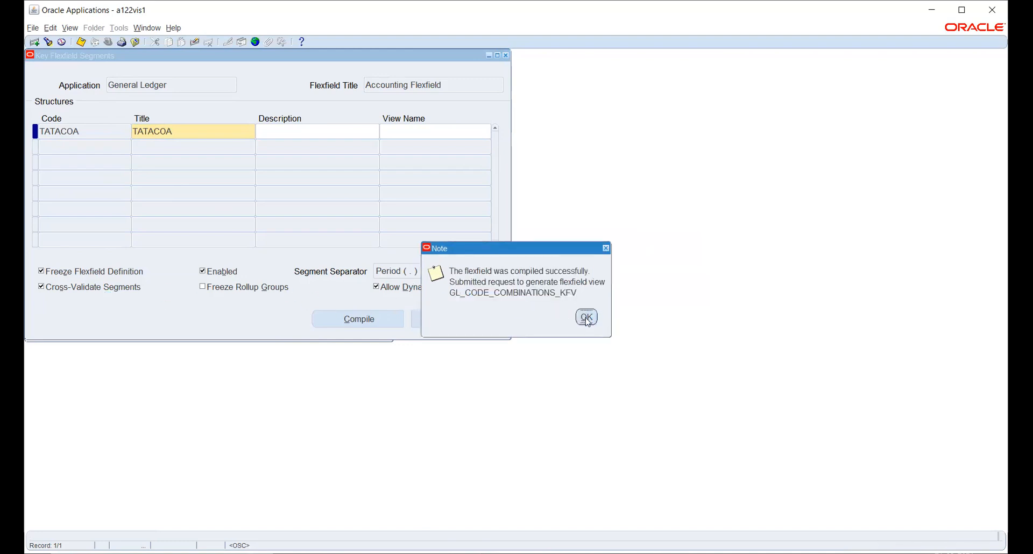
{"action": "left_click", "coordinate": [587, 319]}
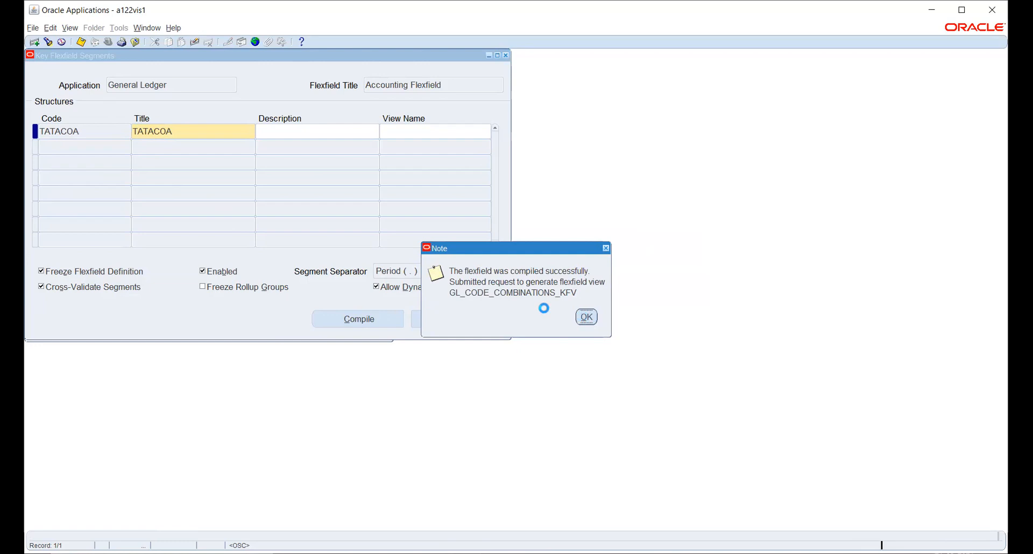
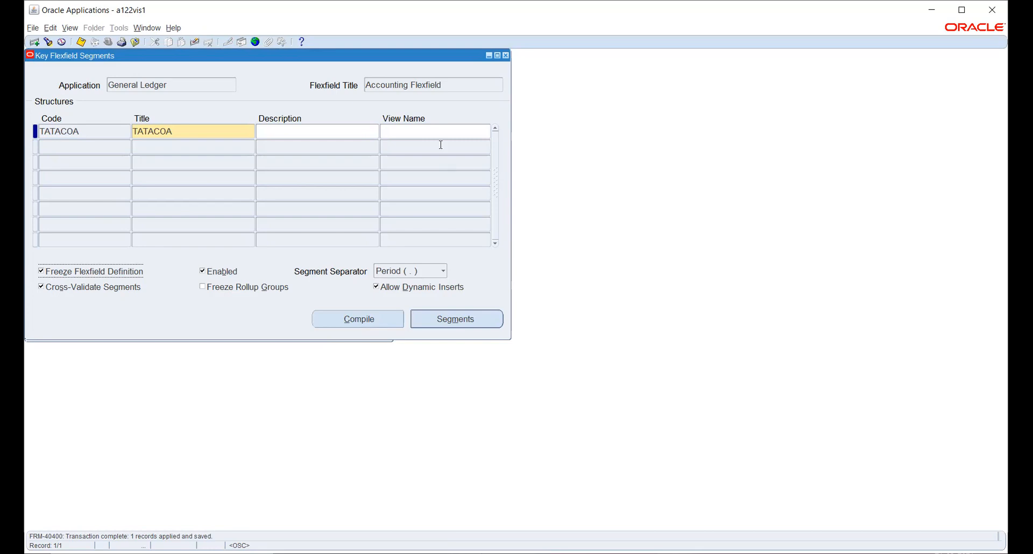
{"action": "left_click", "coordinate": [507, 56]}
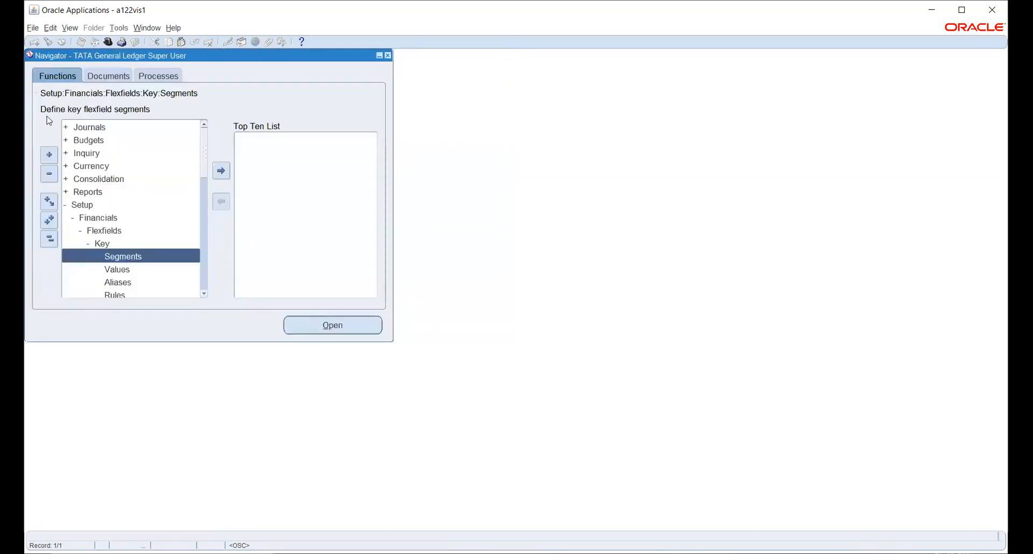
Step: List all own requests from the last 7 days and check the phase and status of the Compile Key Flexfields request
{"action": "left_click", "coordinate": [69, 28]}
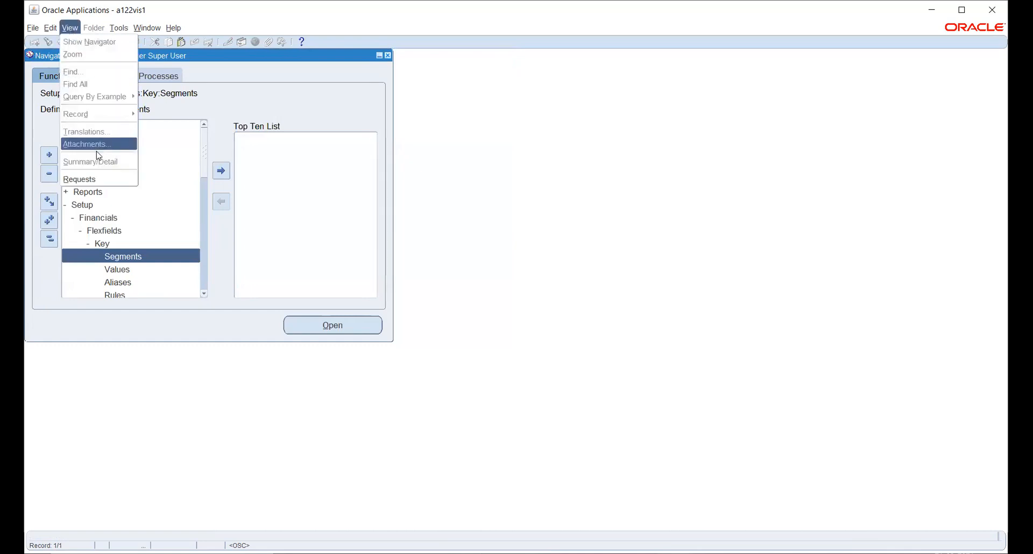
{"action": "left_click", "coordinate": [97, 180]}
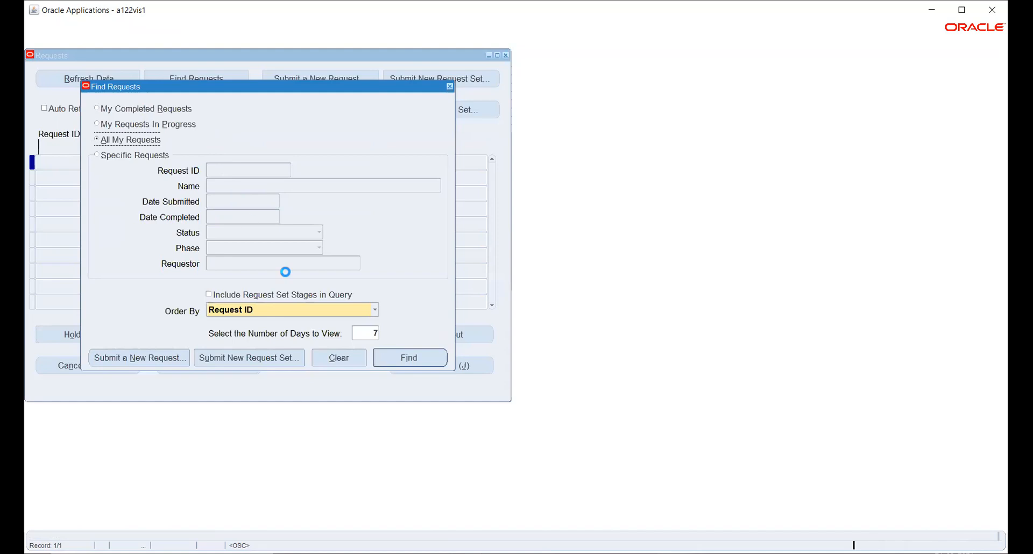
{"action": "left_click", "coordinate": [410, 359]}
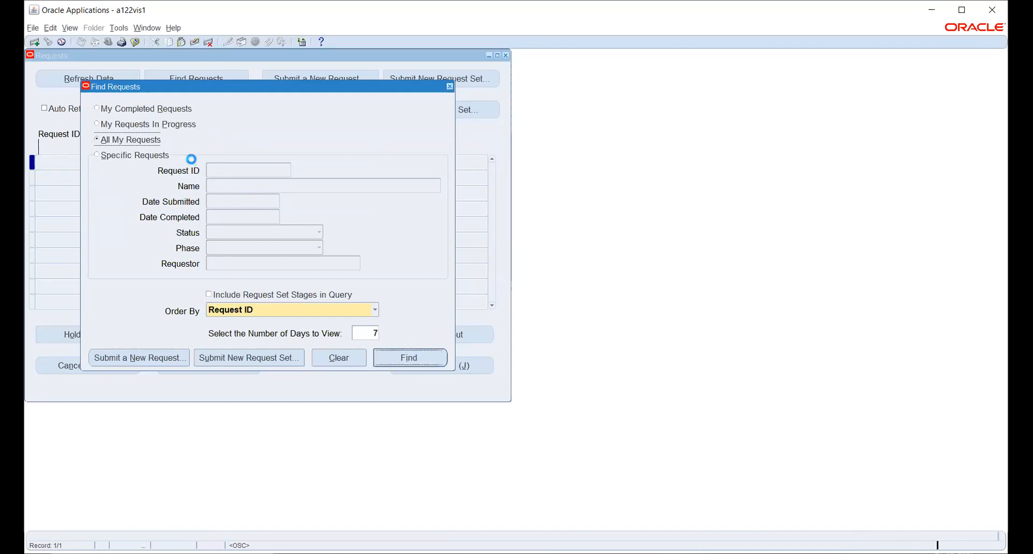
{"action": "left_click", "coordinate": [133, 164]}
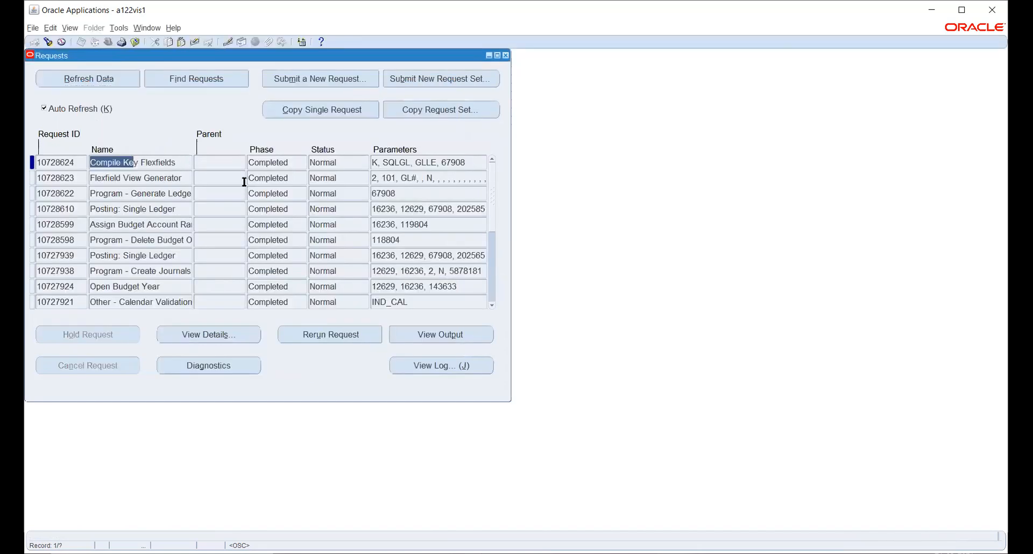
Step: Close the requests list and open the key flexfield cross-validation Rules form under Setup, Financials, Flexfields, Key
{"action": "left_click", "coordinate": [506, 55]}
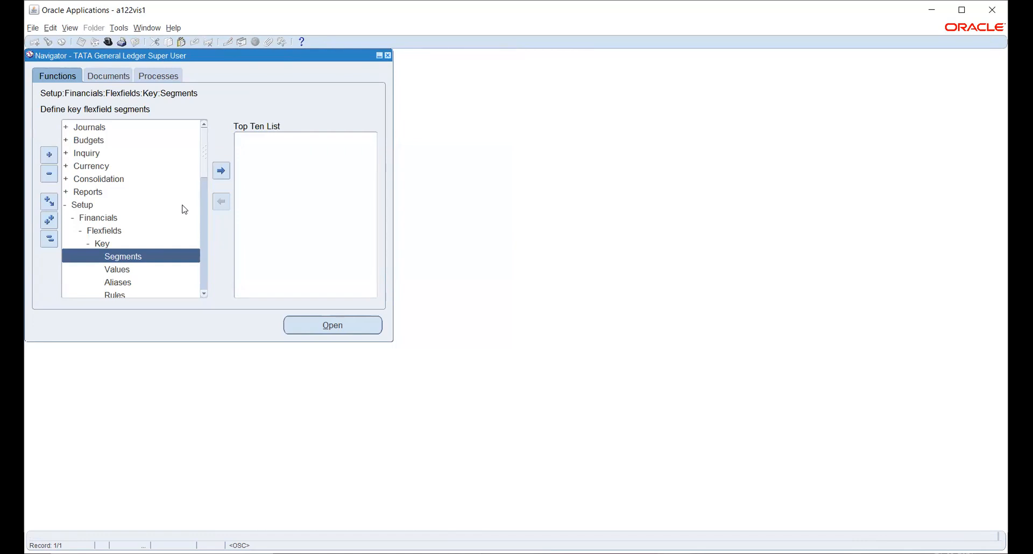
{"action": "left_click", "coordinate": [206, 155]}
{"action": "left_click_drag", "start_coordinate": [205, 156], "coordinate": [205, 162]}
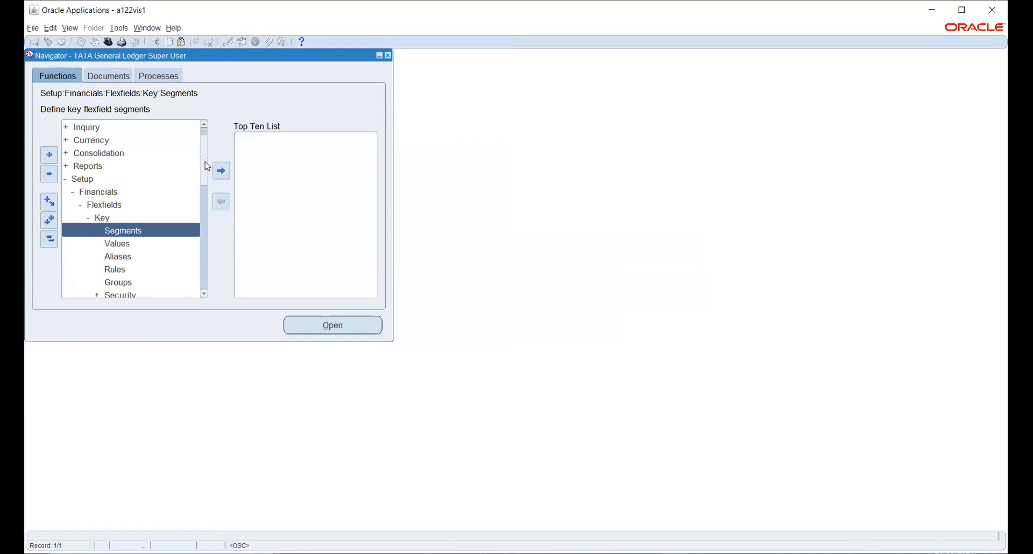
{"action": "left_click", "coordinate": [205, 171]}
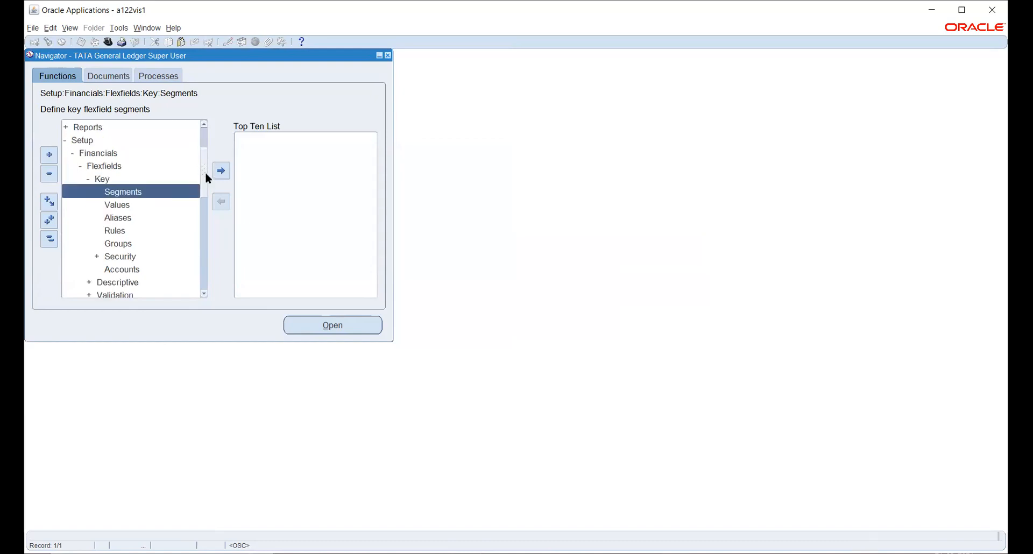
{"action": "left_click", "coordinate": [111, 231]}
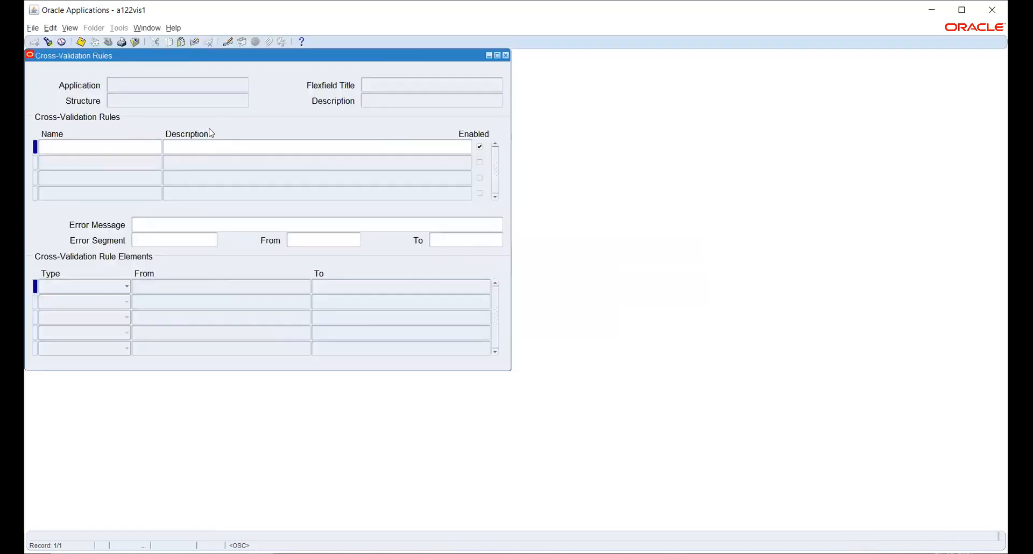
Step: Find the key flexfield structures of General Ledger and load TATACOA under the GL Ledger Flexfield title
{"action": "left_click", "coordinate": [48, 42]}
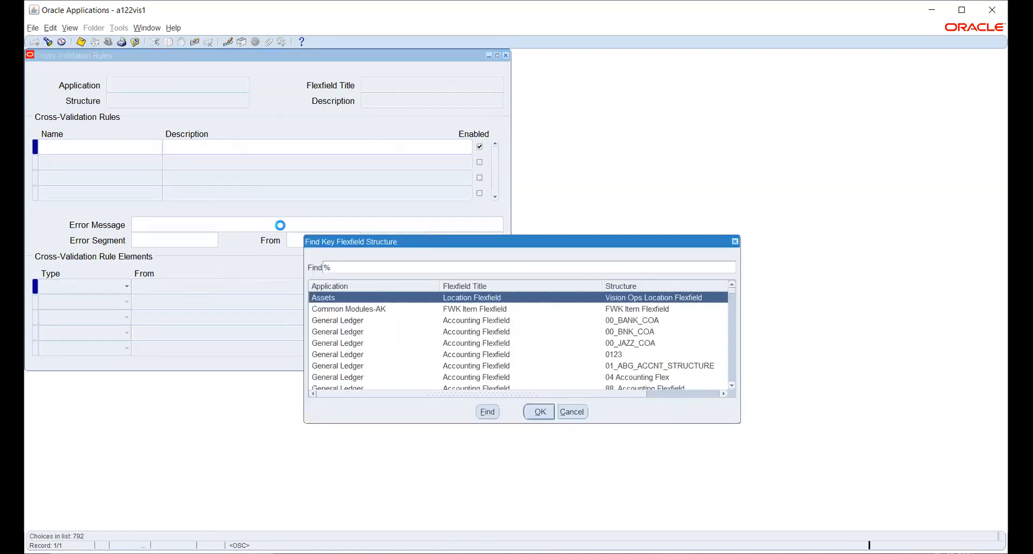
{"action": "type", "text": "general Ledger"}
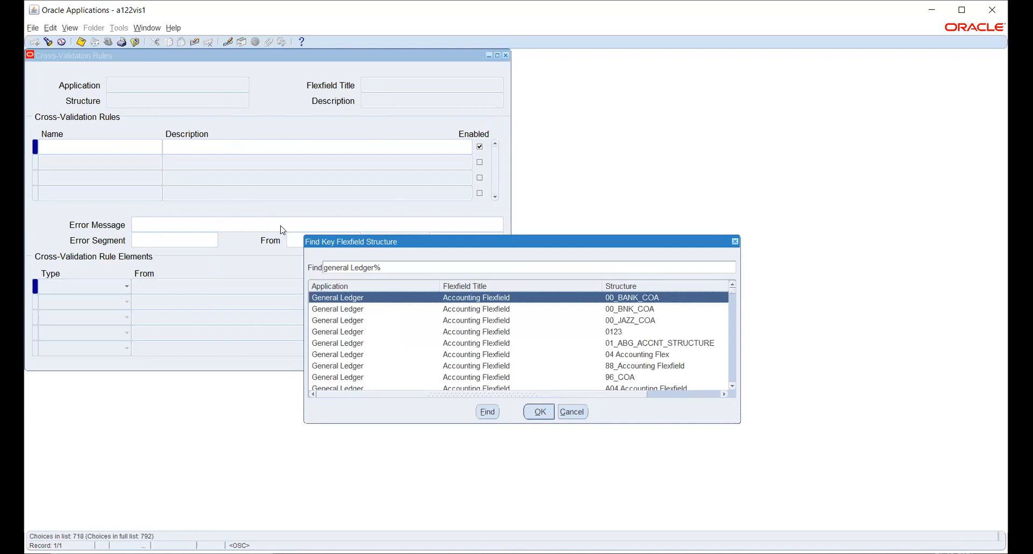
{"action": "key", "text": "Down"}
{"action": "key", "text": "Down"}
{"action": "key", "text": "Down"}
{"action": "key", "text": "Down"}
{"action": "key", "text": "Down"}
{"action": "key", "text": "Down"}
{"action": "key", "text": "Down"}
{"action": "key", "text": "Down"}
{"action": "key", "text": "Down"}
{"action": "key", "text": "Down"}
{"action": "key", "text": "Down"}
{"action": "key", "text": "Down"}
{"action": "key", "text": "Down"}
{"action": "key", "text": "Down"}
{"action": "key", "text": "Down"}
{"action": "key", "text": "Down"}
{"action": "key", "text": "Down"}
{"action": "key", "text": "Down"}
{"action": "key", "text": "Down"}
{"action": "key", "text": "Down"}
{"action": "key", "text": "Down"}
{"action": "key", "text": "Down"}
{"action": "key", "text": "Down"}
{"action": "key", "text": "Down"}
{"action": "key", "text": "Down"}
{"action": "key", "text": "Down"}
{"action": "key", "text": "Down"}
{"action": "key", "text": "Down"}
{"action": "key", "text": "Down"}
{"action": "key", "text": "Down"}
{"action": "key", "text": "Down"}
{"action": "key", "text": "Down"}
{"action": "key", "text": "Down"}
{"action": "key", "text": "Down"}
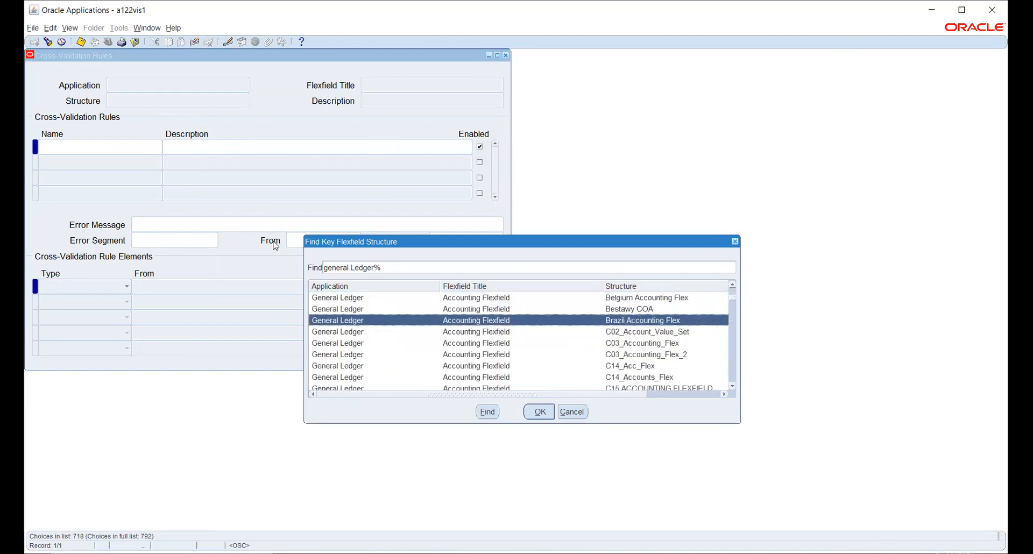
{"action": "left_click_drag", "start_coordinate": [736, 302], "coordinate": [747, 374]}
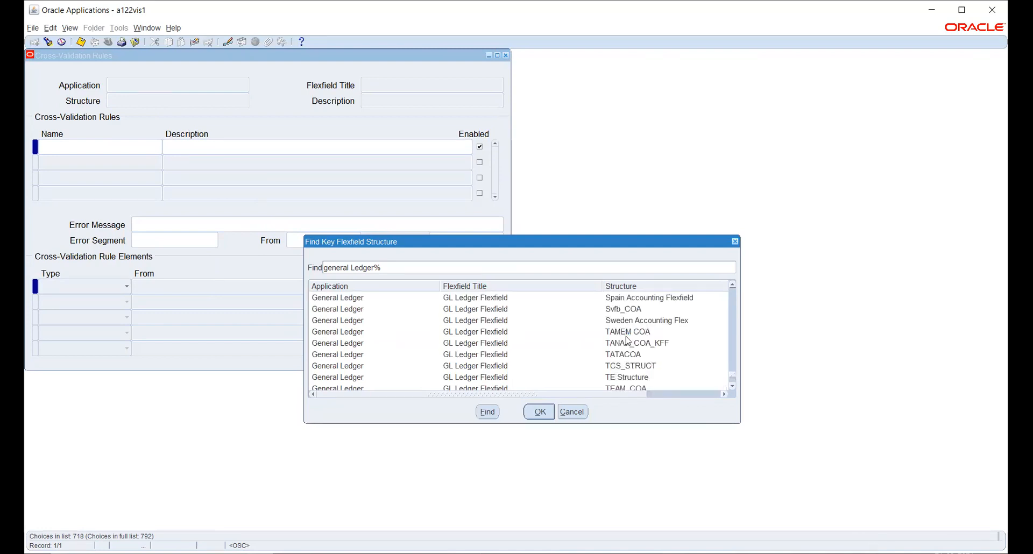
{"action": "scroll", "coordinate": [628, 341], "scroll_direction": "down", "scroll_amount": 1}
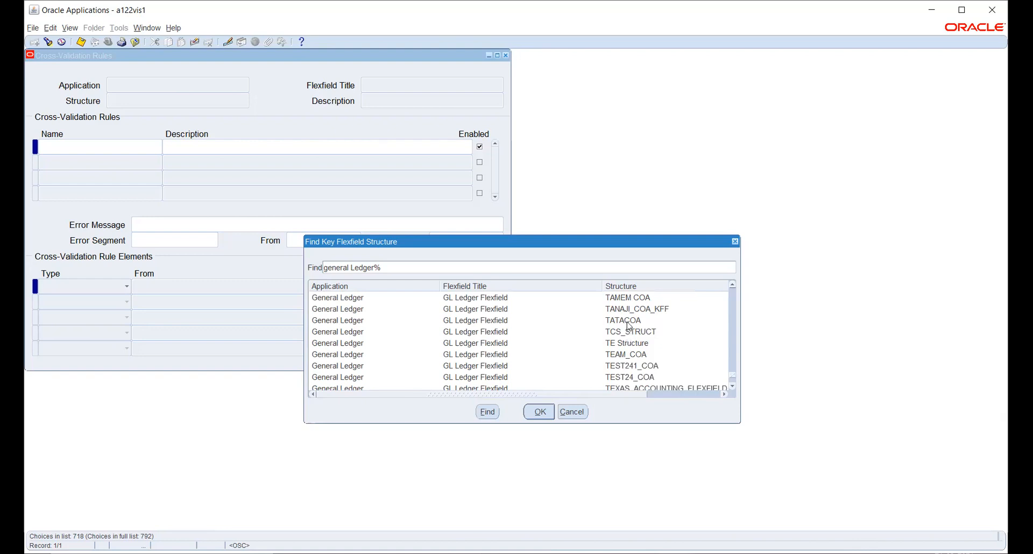
{"action": "left_click", "coordinate": [629, 321]}
{"action": "left_click", "coordinate": [540, 412]}
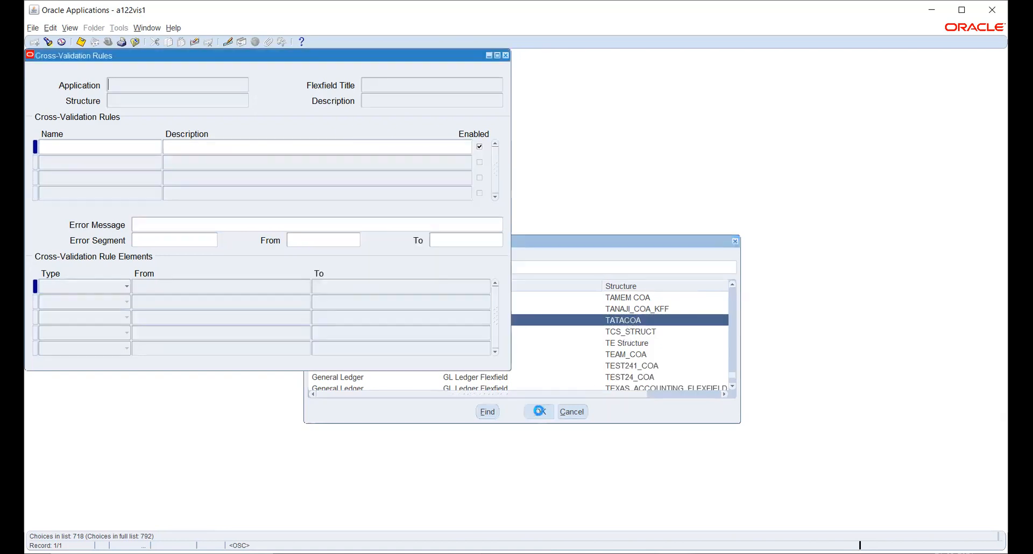
Step: Name the new cross-validation rule TATA COA and give it the error message NOT ALLOWED
{"action": "left_click", "coordinate": [70, 148]}
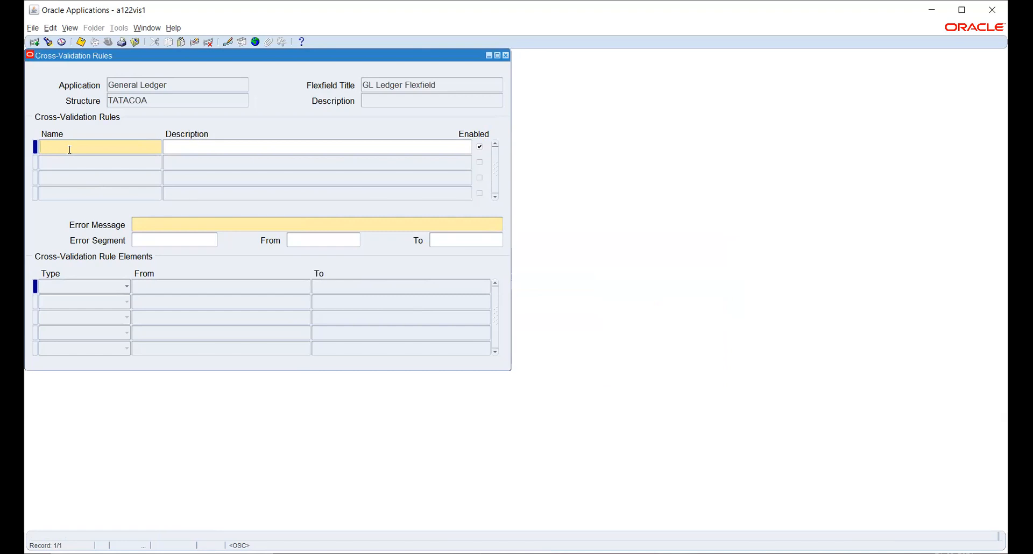
{"action": "type", "text": "t"}
{"action": "type", "text": "TATA"}
{"action": "type", "text": " COA"}
{"action": "left_click", "coordinate": [148, 226]}
{"action": "type", "text": "NOT ALLO"}
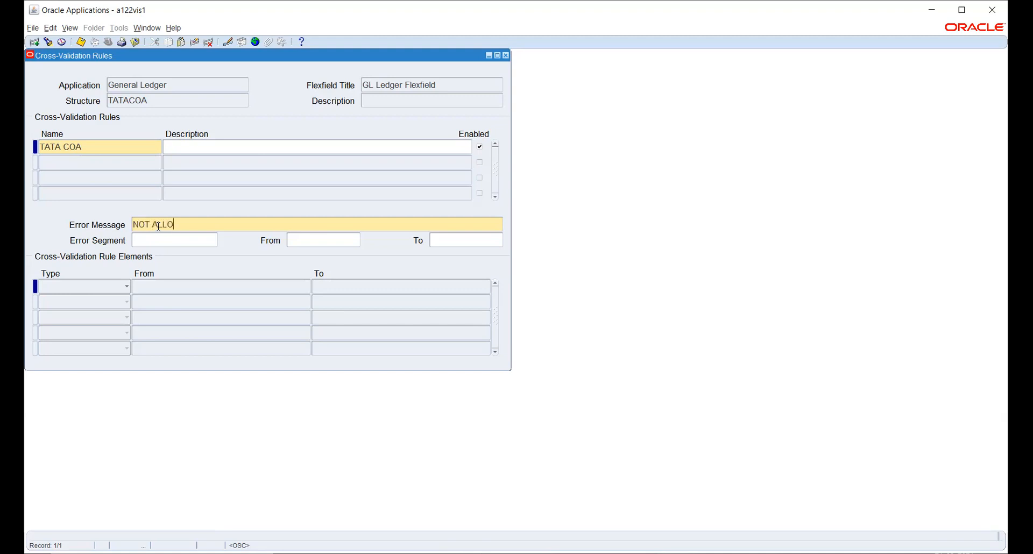
{"action": "type", "text": "WED"}
{"action": "key", "text": "Tab"}
Step: Add an Include rule element with the Retained Earnings account ending in 4000 as both low and high account
{"action": "left_click", "coordinate": [125, 286]}
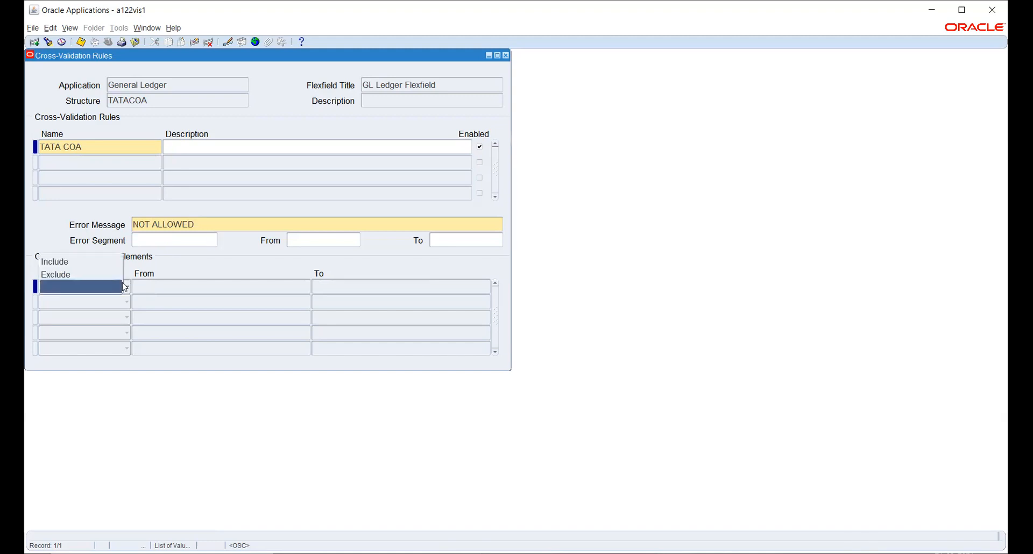
{"action": "left_click", "coordinate": [97, 261]}
{"action": "left_click", "coordinate": [174, 287]}
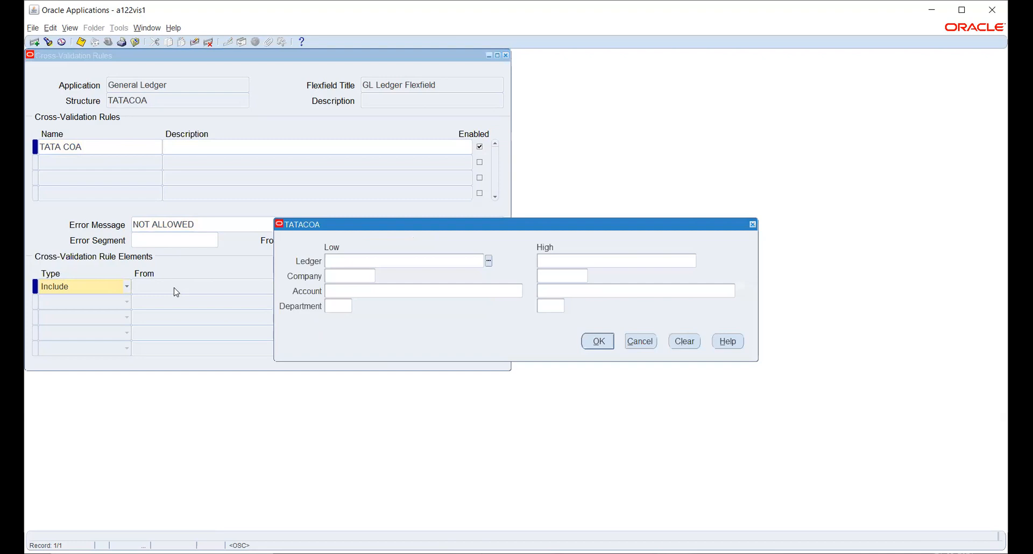
{"action": "left_click", "coordinate": [386, 291]}
{"action": "left_click", "coordinate": [527, 291]}
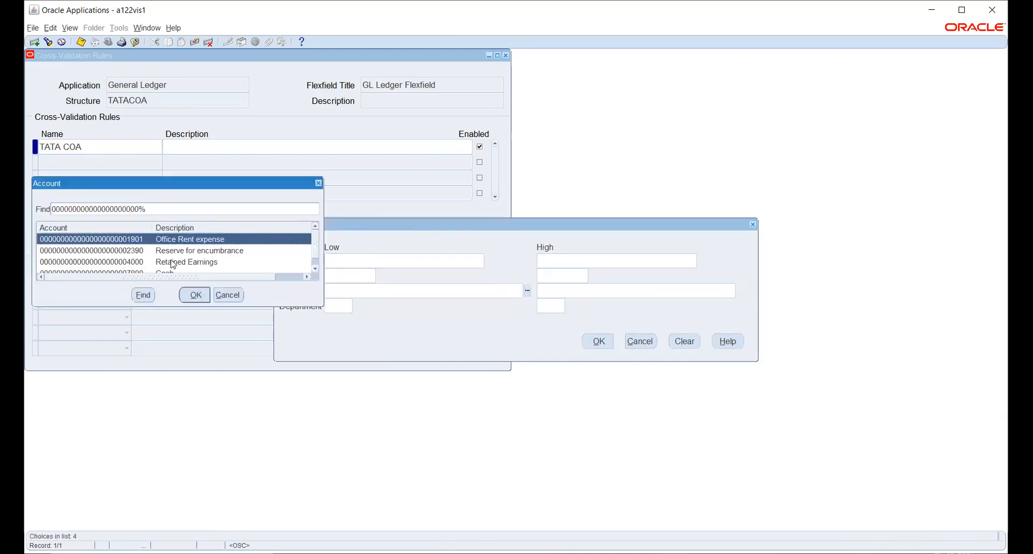
{"action": "left_click", "coordinate": [173, 262]}
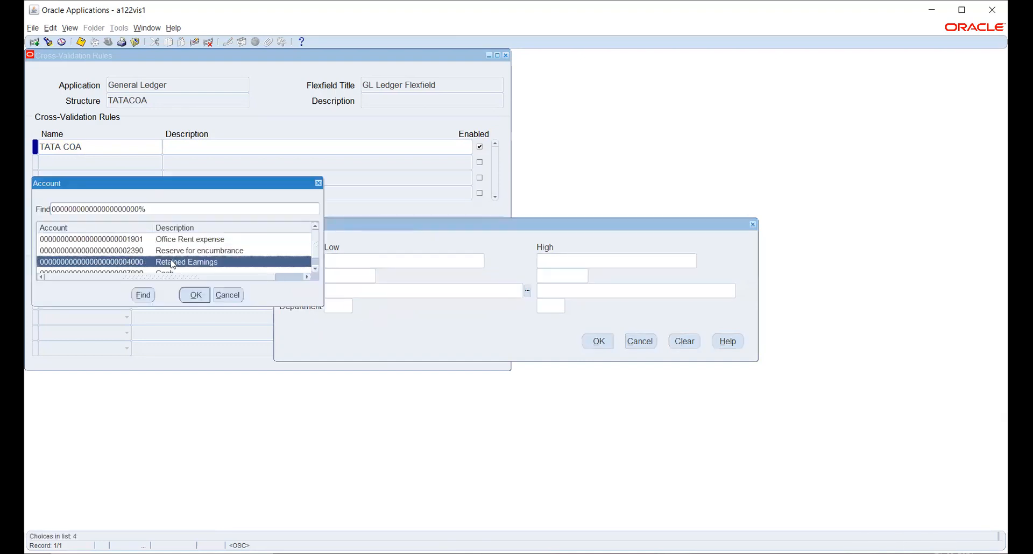
{"action": "left_click", "coordinate": [194, 295]}
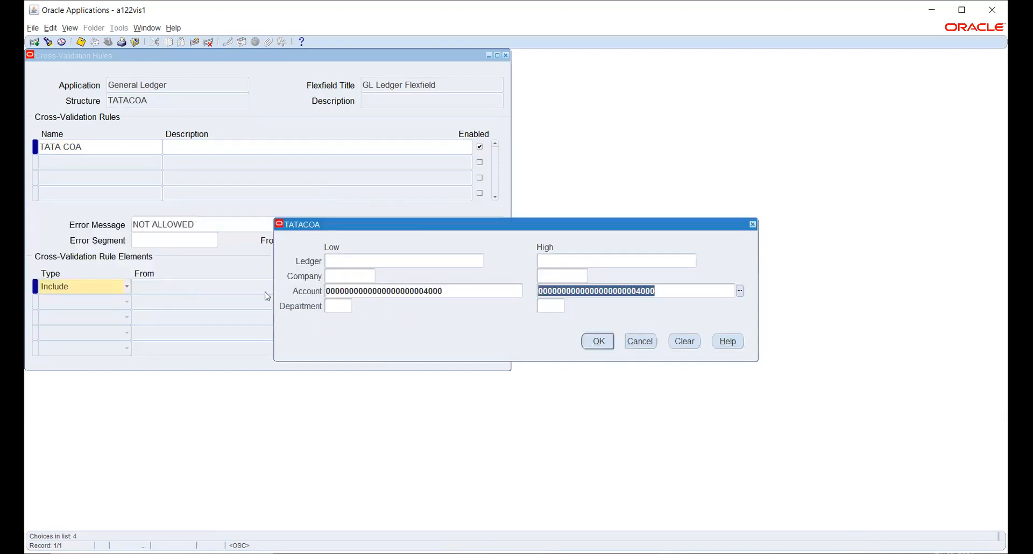
{"action": "left_click", "coordinate": [602, 340]}
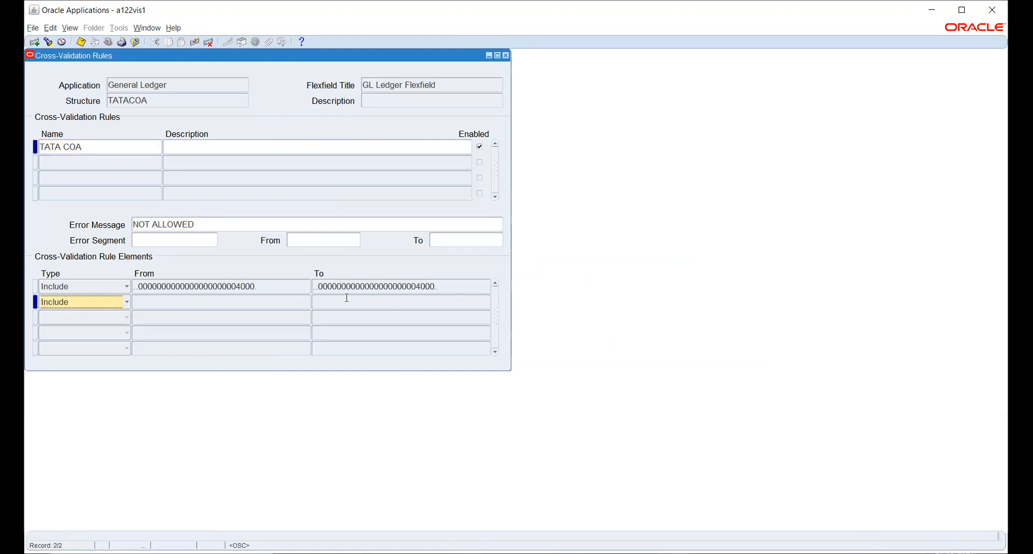
Step: Save the TATA COA rule and close the Cross-Validation Rules form
{"action": "left_click", "coordinate": [191, 236]}
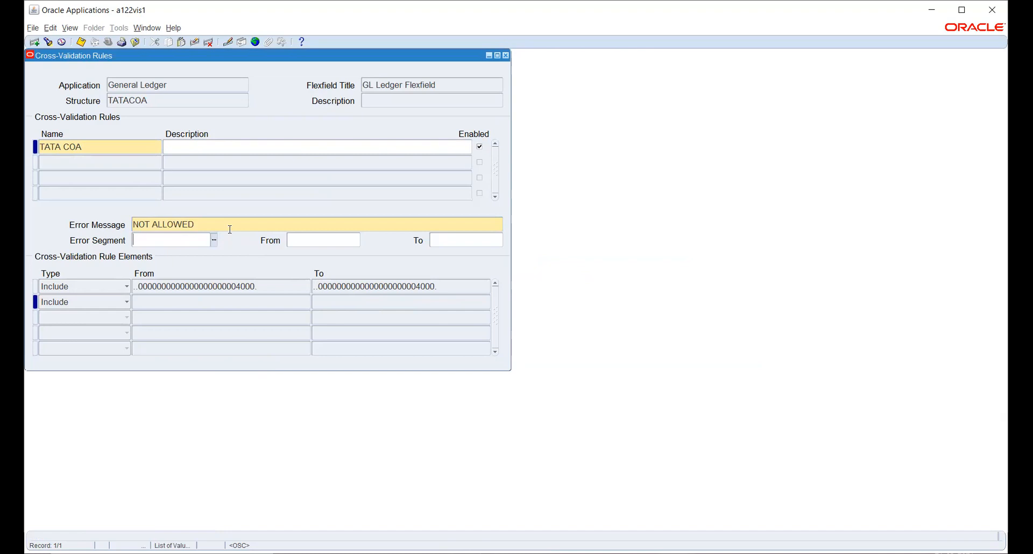
{"action": "left_click", "coordinate": [81, 42]}
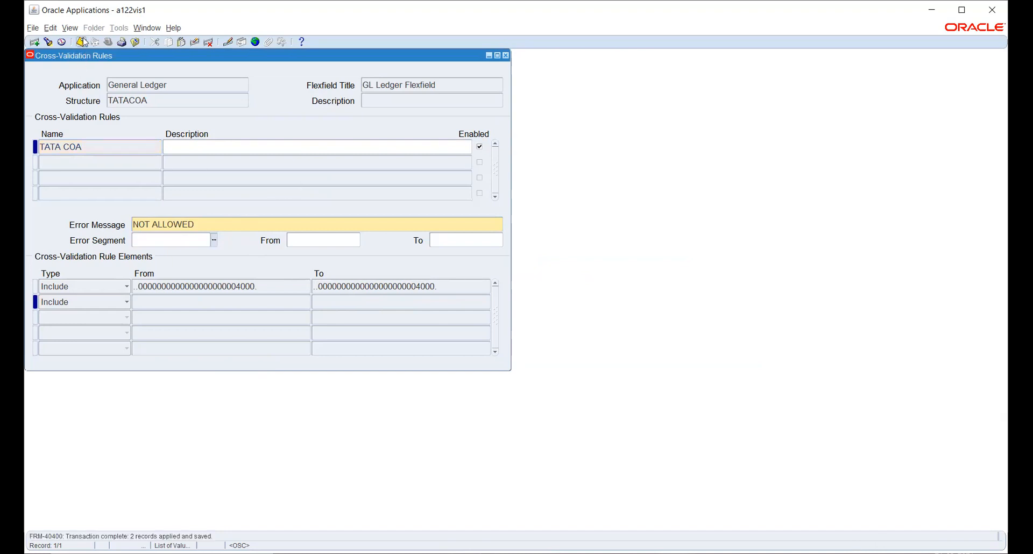
{"action": "left_click", "coordinate": [506, 56]}
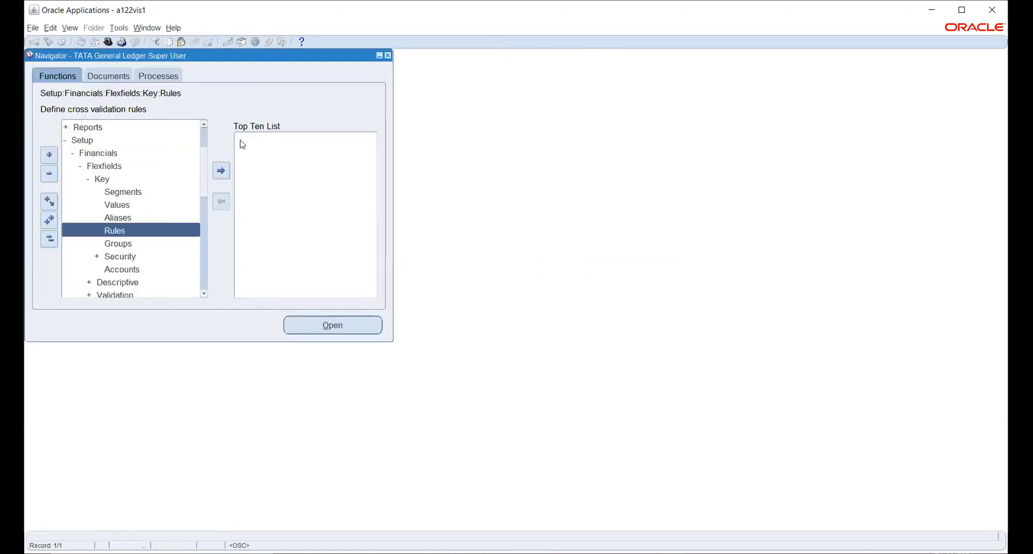
Step: Open journal entry from the Journals functions and start a new journal named CVR in TATA_PL
{"action": "scroll", "coordinate": [205, 131], "scroll_direction": "up", "scroll_amount": 2}
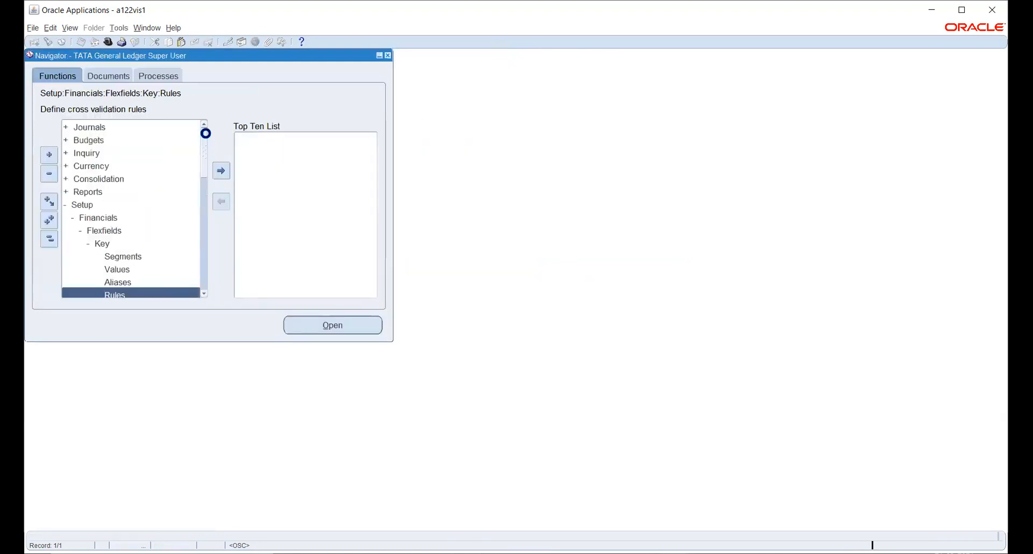
{"action": "left_click", "coordinate": [92, 125]}
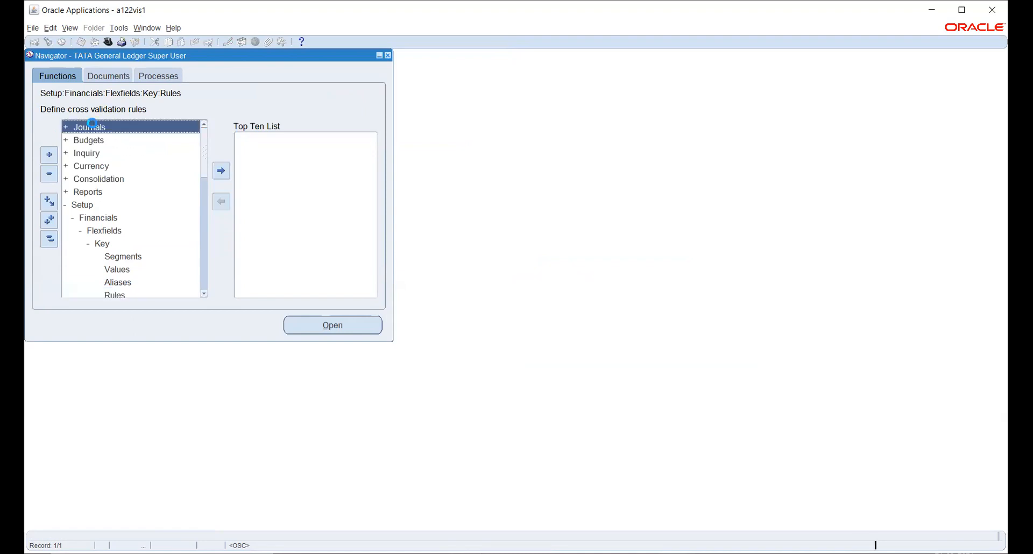
{"action": "double_click", "coordinate": [106, 140]}
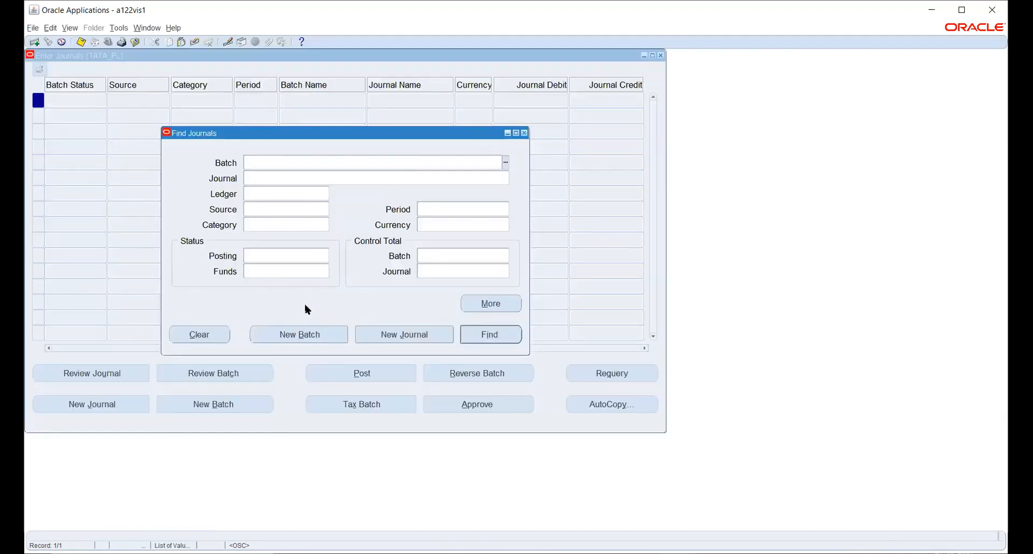
{"action": "left_click", "coordinate": [387, 335]}
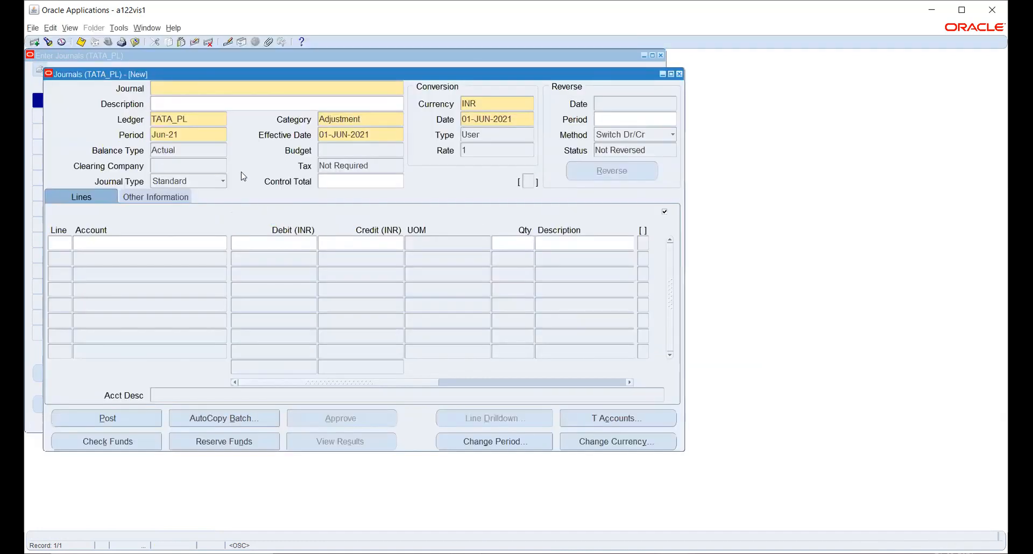
{"action": "type", "text": "cvr"}
{"action": "key", "text": "BackSpace"}
{"action": "key", "text": "BackSpace"}
{"action": "key", "text": "BackSpace"}
{"action": "type", "text": "CVR"}
{"action": "key", "text": "Tab"}
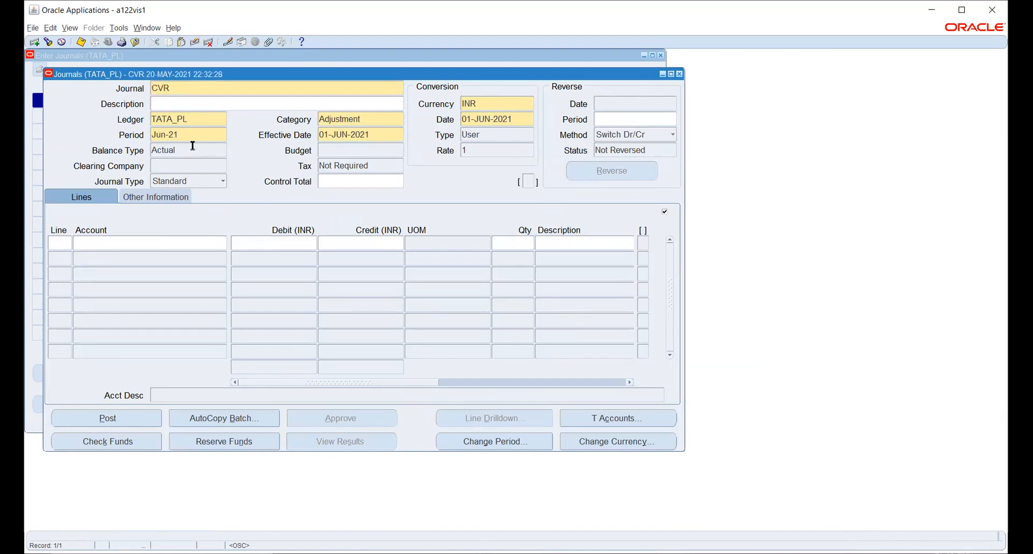
Step: Start journal line 1 and choose company 001 with the Retained Earnings account ending in 4000
{"action": "left_click", "coordinate": [84, 242]}
{"action": "left_click", "coordinate": [66, 241]}
{"action": "type", "text": "1"}
{"action": "key", "text": "Tab"}
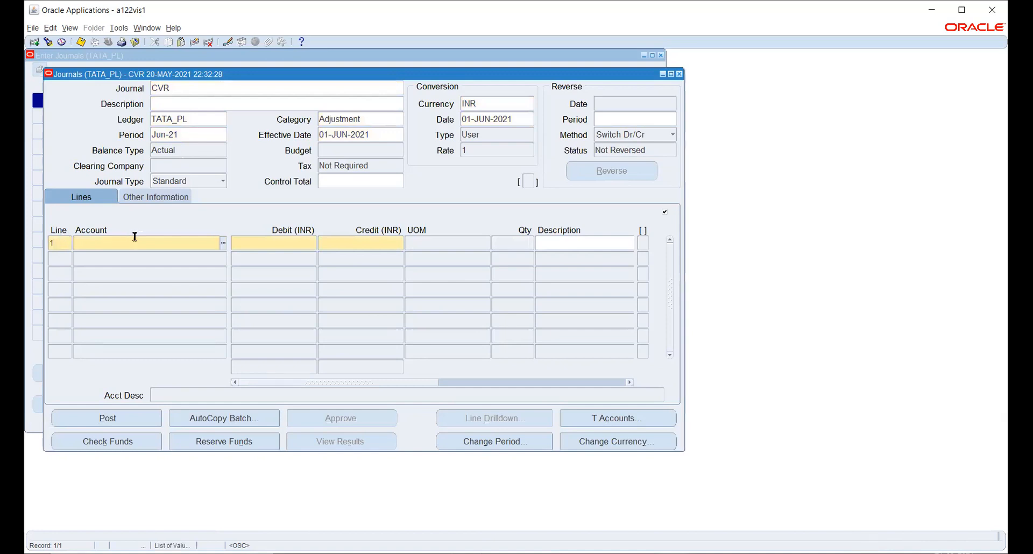
{"action": "left_click", "coordinate": [223, 243]}
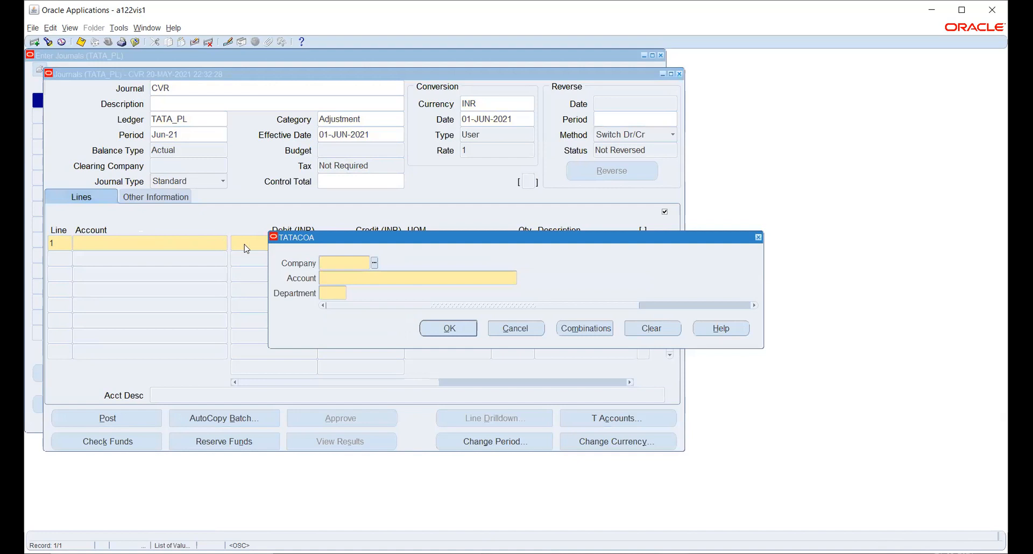
{"action": "left_click", "coordinate": [375, 262]}
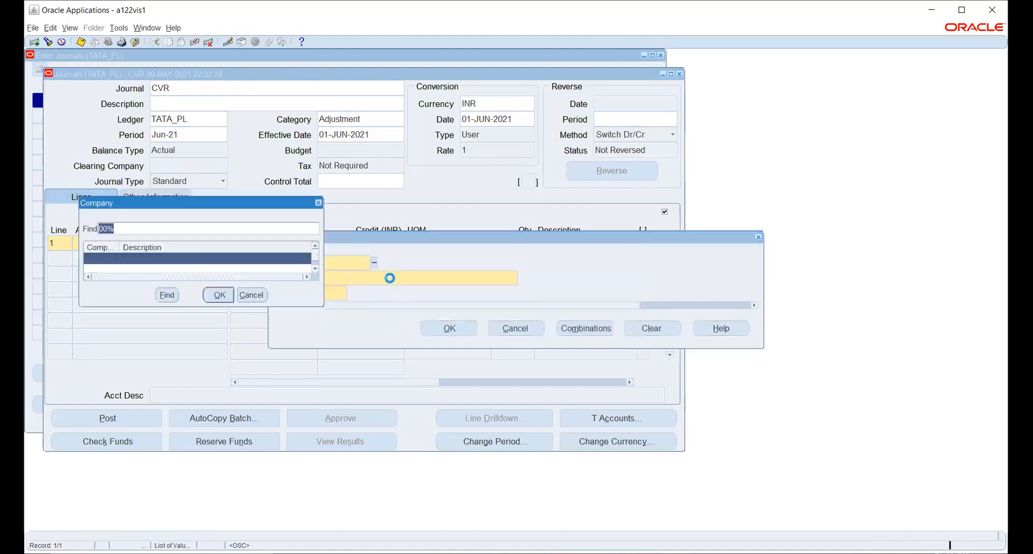
{"action": "left_click", "coordinate": [225, 296]}
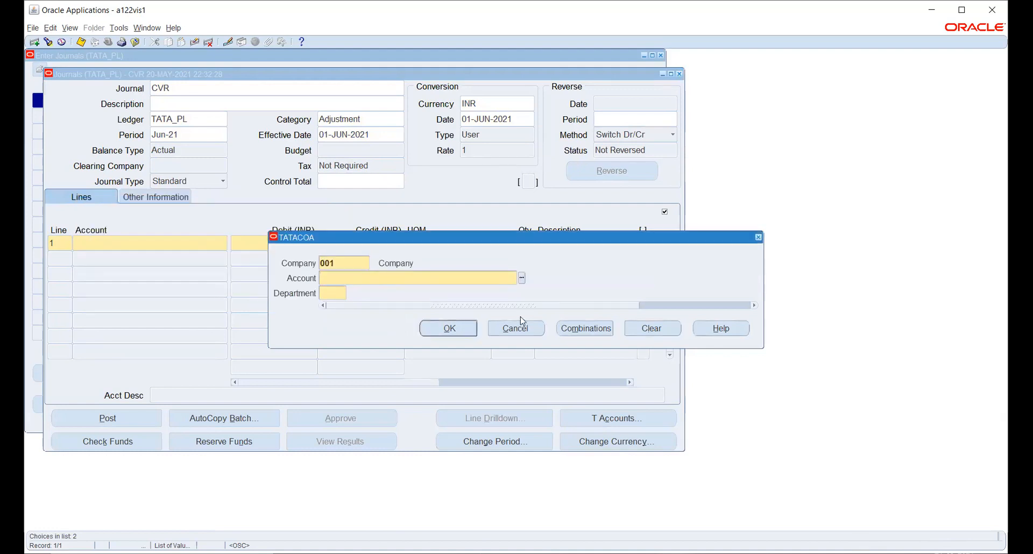
{"action": "left_click", "coordinate": [522, 277]}
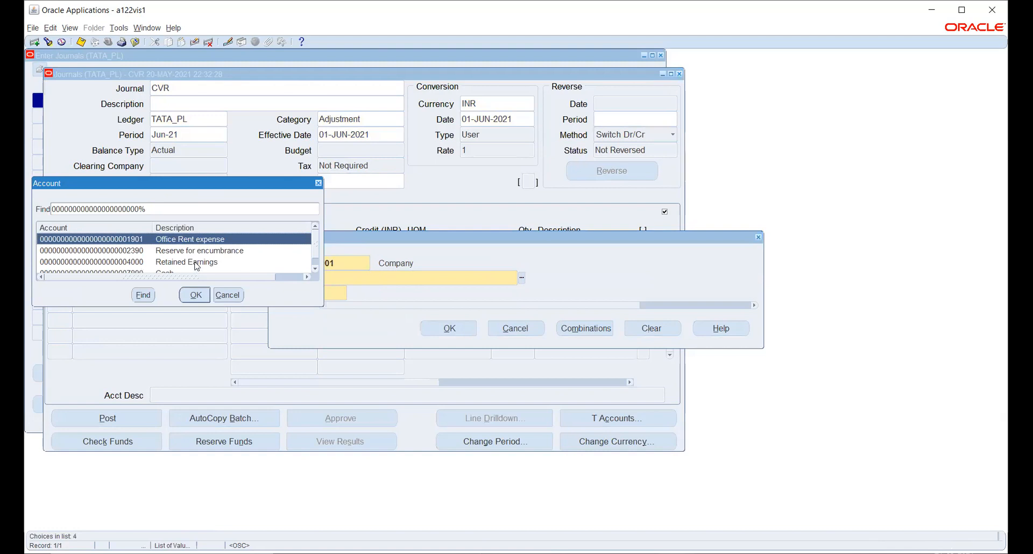
{"action": "left_click", "coordinate": [193, 263]}
{"action": "left_click", "coordinate": [195, 294]}
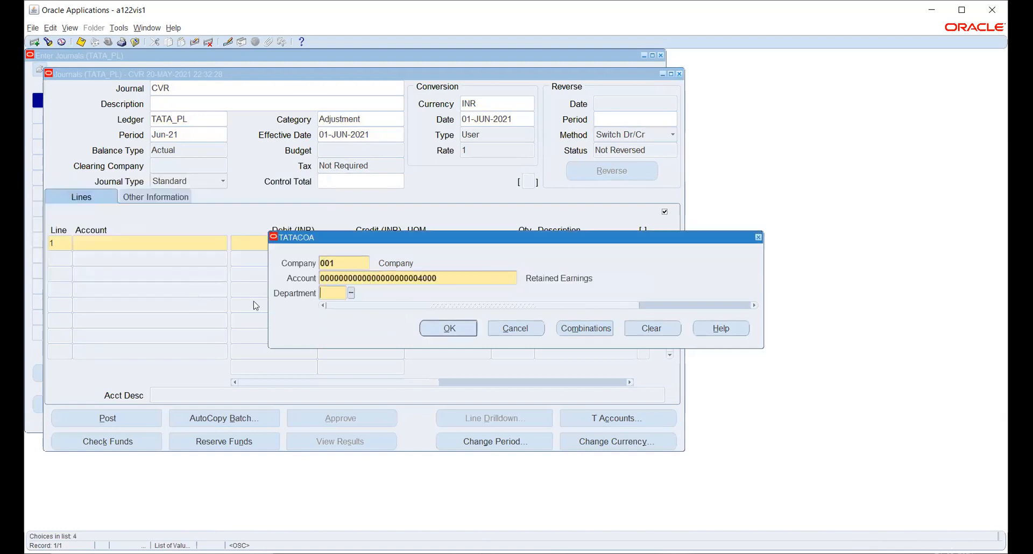
Step: Complete line 1's account combination with department 010 ACCOUNTS and enter a debit of 1000
{"action": "left_click", "coordinate": [351, 293]}
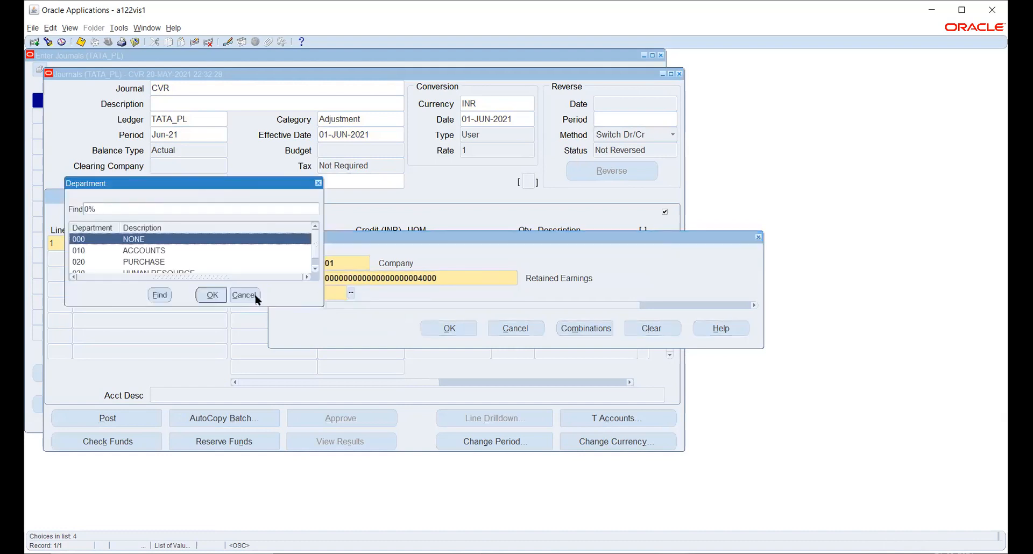
{"action": "left_click", "coordinate": [153, 251]}
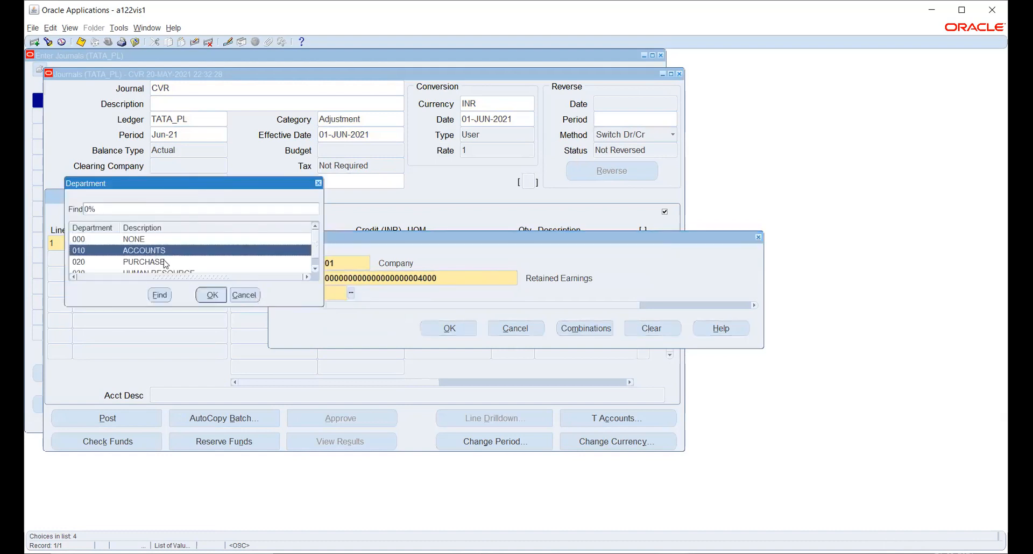
{"action": "left_click", "coordinate": [210, 295]}
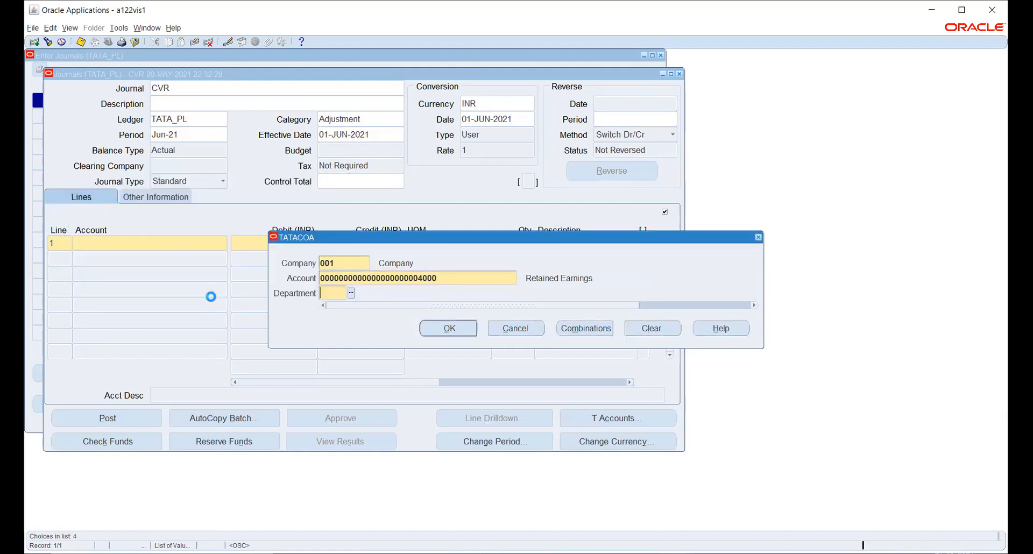
{"action": "left_click", "coordinate": [442, 326]}
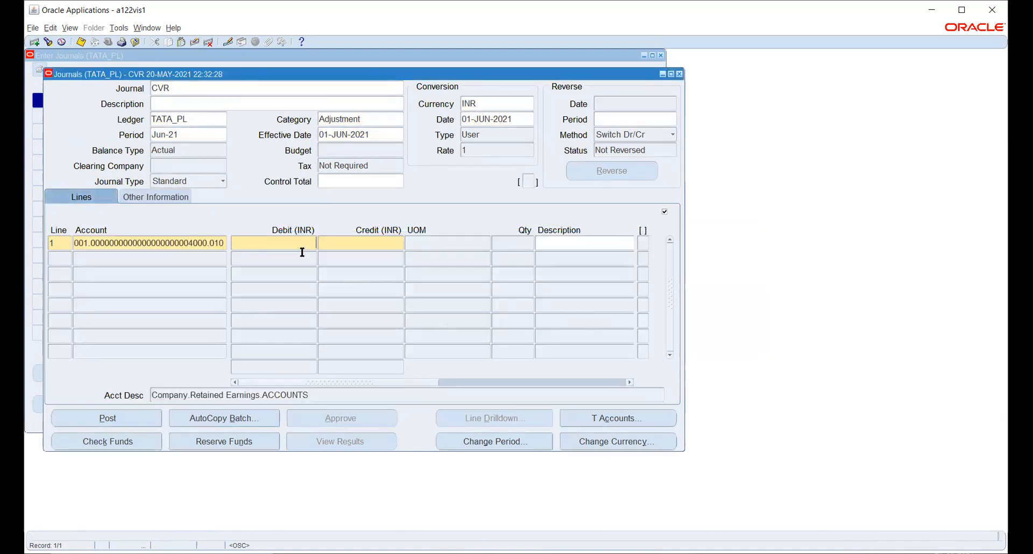
{"action": "type", "text": "1000"}
{"action": "key", "text": "Tab"}
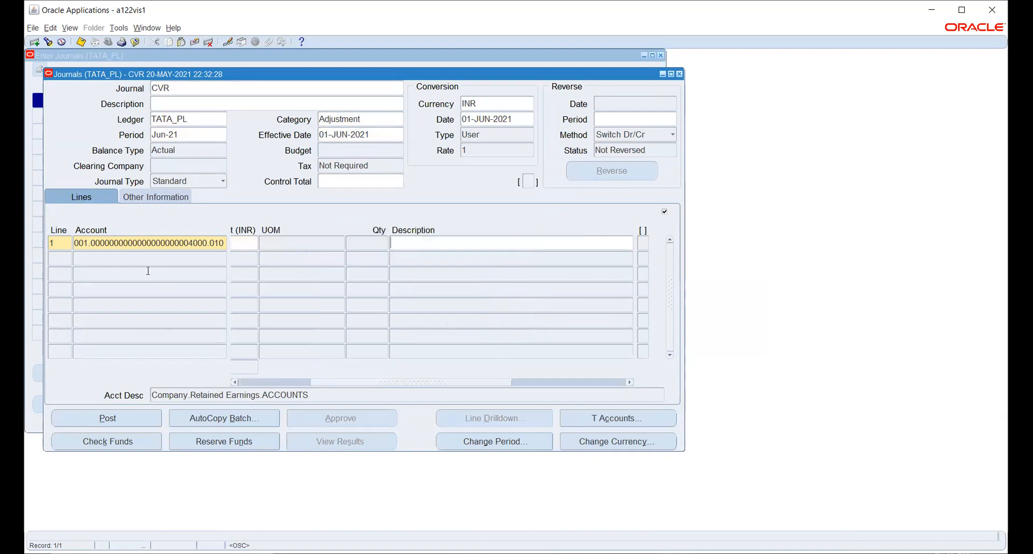
Step: Add line 2 with the account combination copied from line 1 and a credit of 1000, and save the journal
{"action": "left_click", "coordinate": [134, 257]}
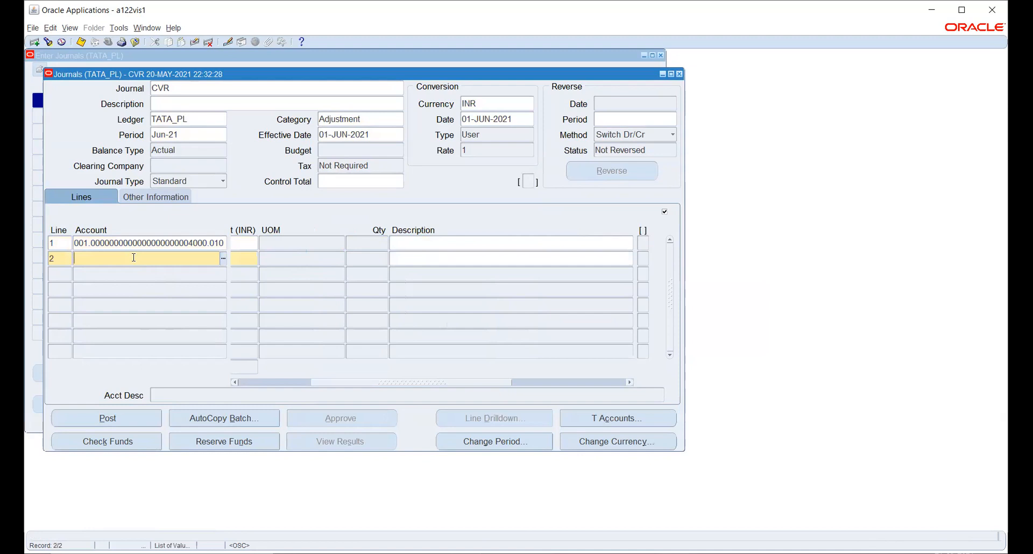
{"action": "key", "text": "shift+F5"}
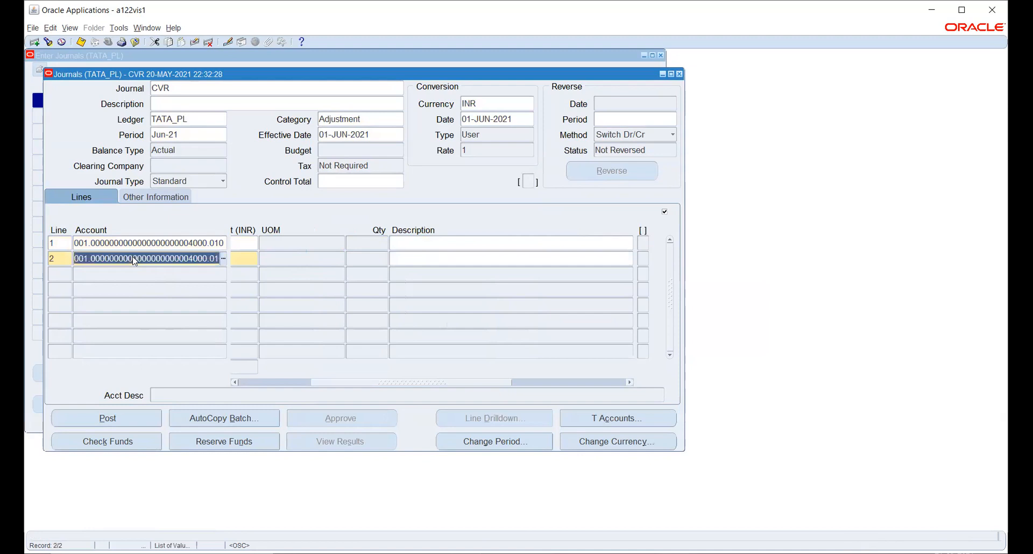
{"action": "key", "text": "Tab"}
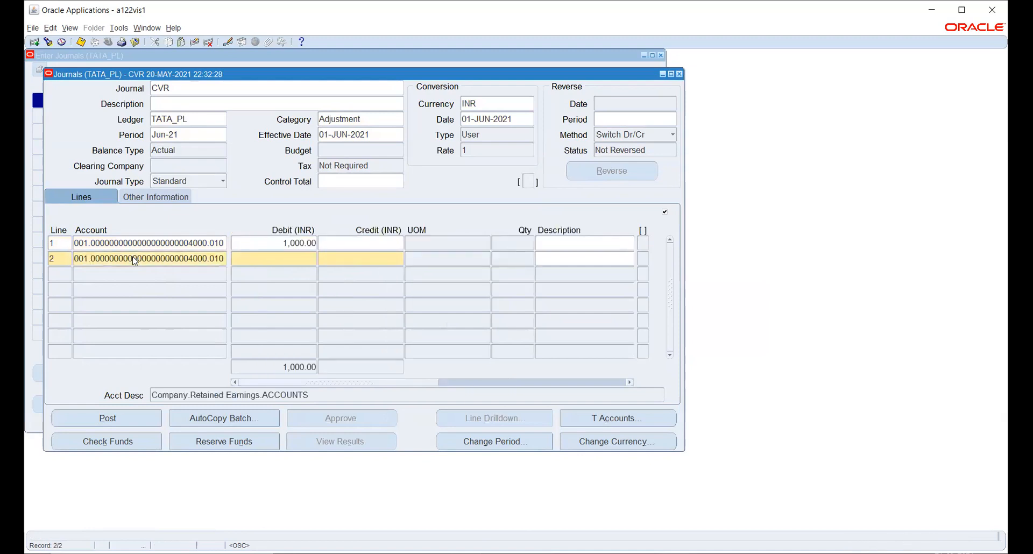
{"action": "type", "text": "1000"}
{"action": "key", "text": "Tab"}
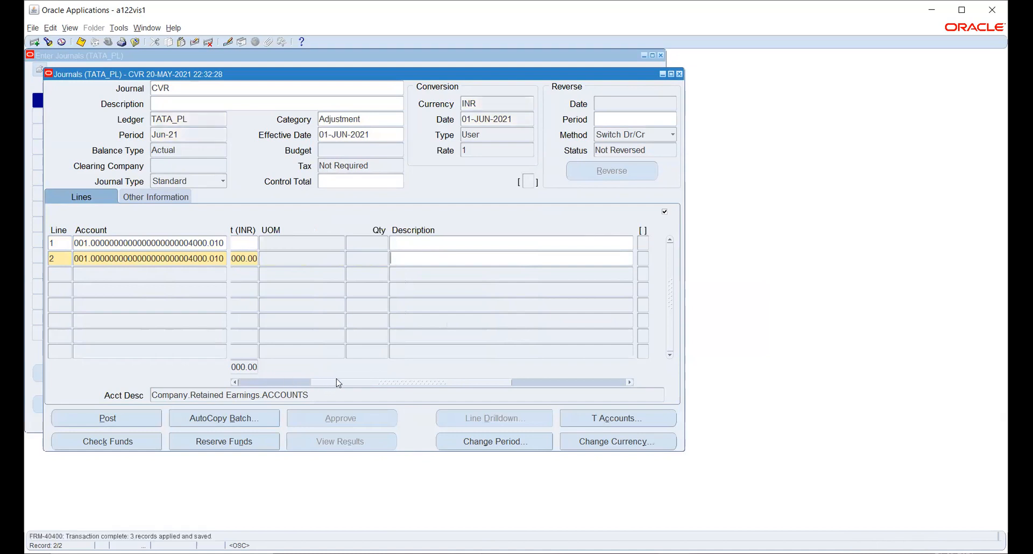
Step: Post the CVR journal and acknowledge the concurrent request note
{"action": "left_click_drag", "start_coordinate": [341, 382], "coordinate": [257, 382]}
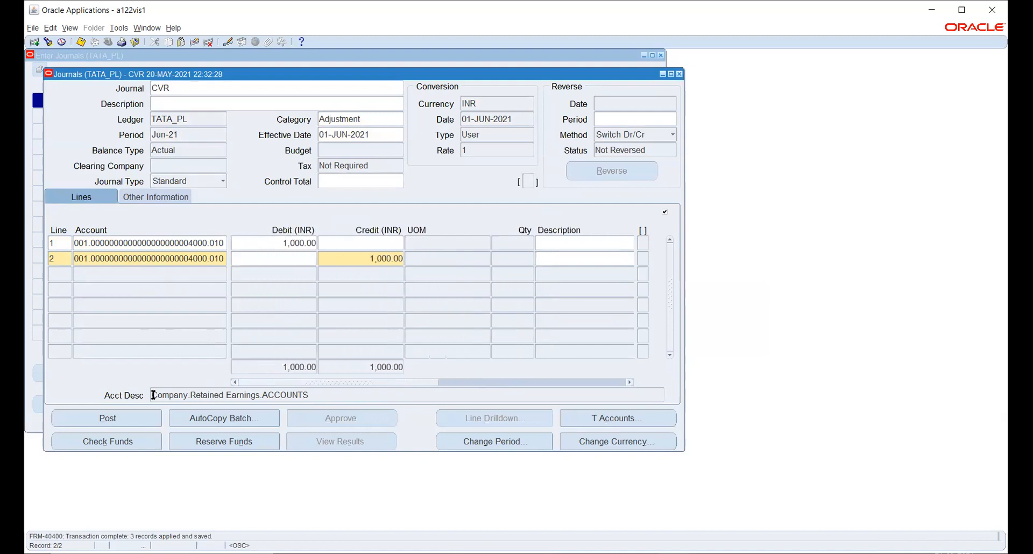
{"action": "left_click", "coordinate": [102, 417]}
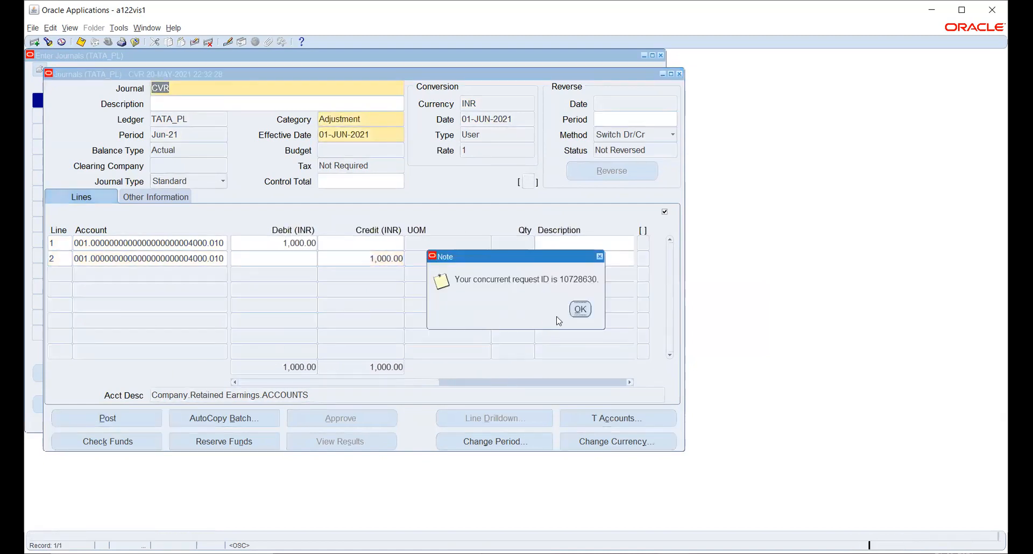
{"action": "left_click", "coordinate": [578, 311]}
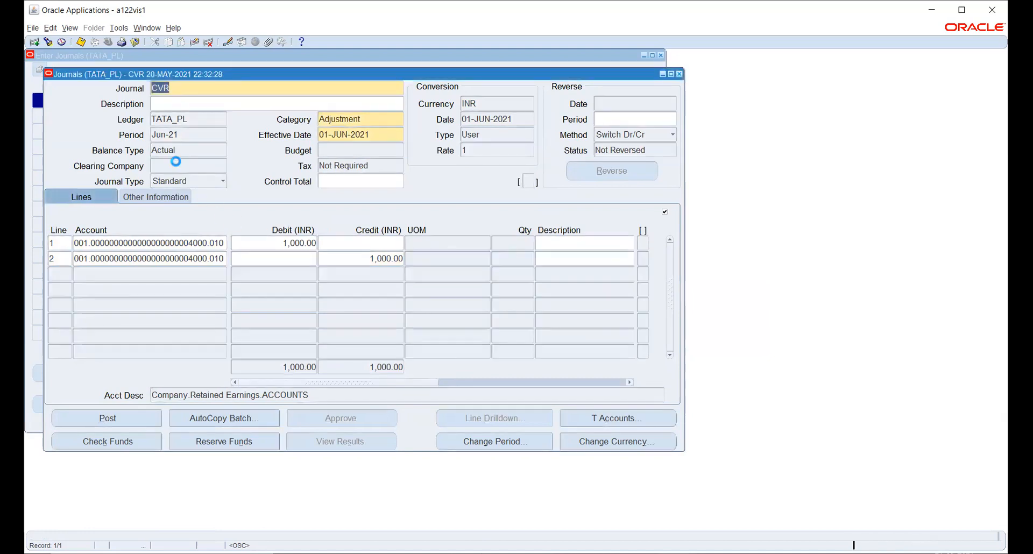
Step: Open the concurrent requests list showing all of my requests
{"action": "left_click", "coordinate": [71, 28]}
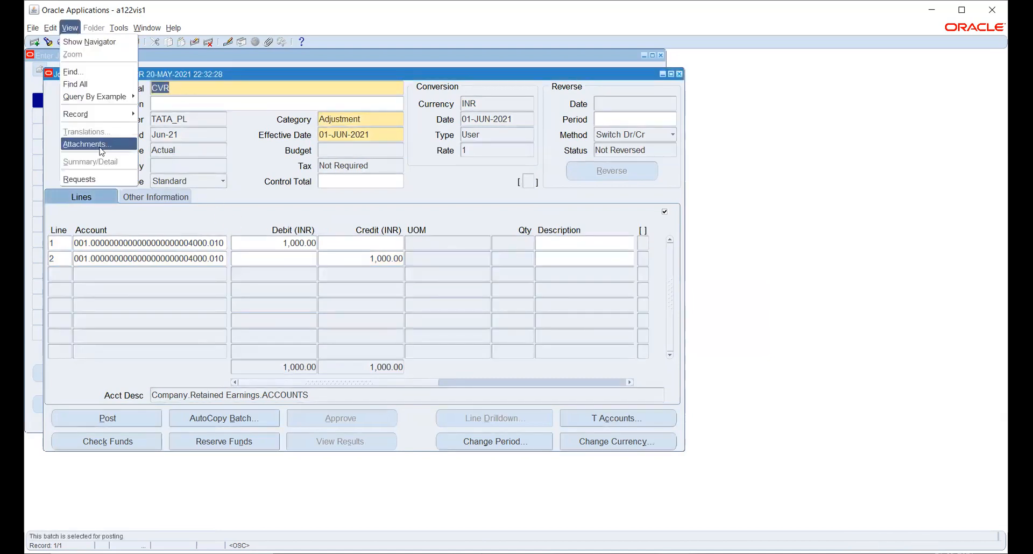
{"action": "left_click", "coordinate": [110, 180]}
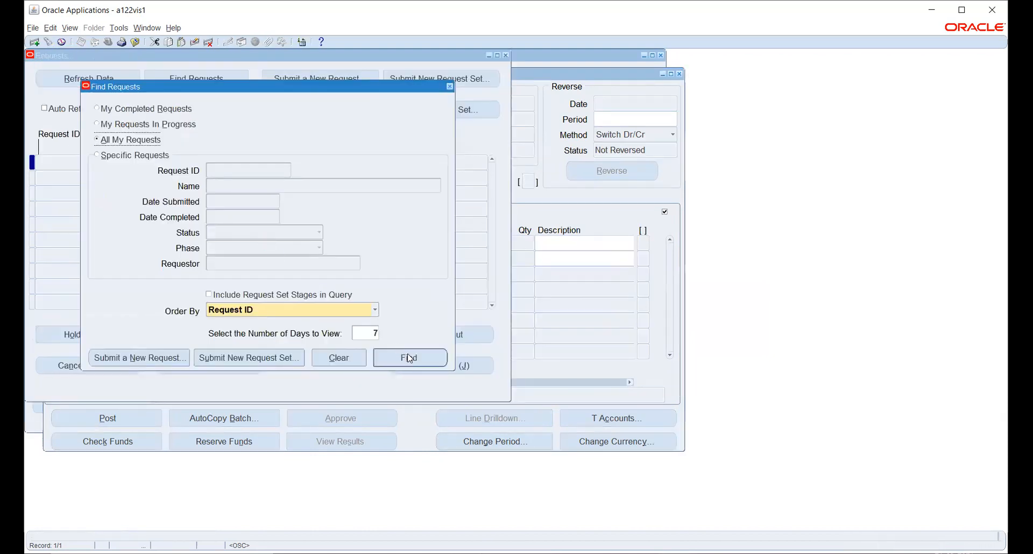
{"action": "key", "text": "Return"}
Step: Refresh the requests list repeatedly until the Posting: Single Ledger request finishes
{"action": "left_click", "coordinate": [108, 79]}
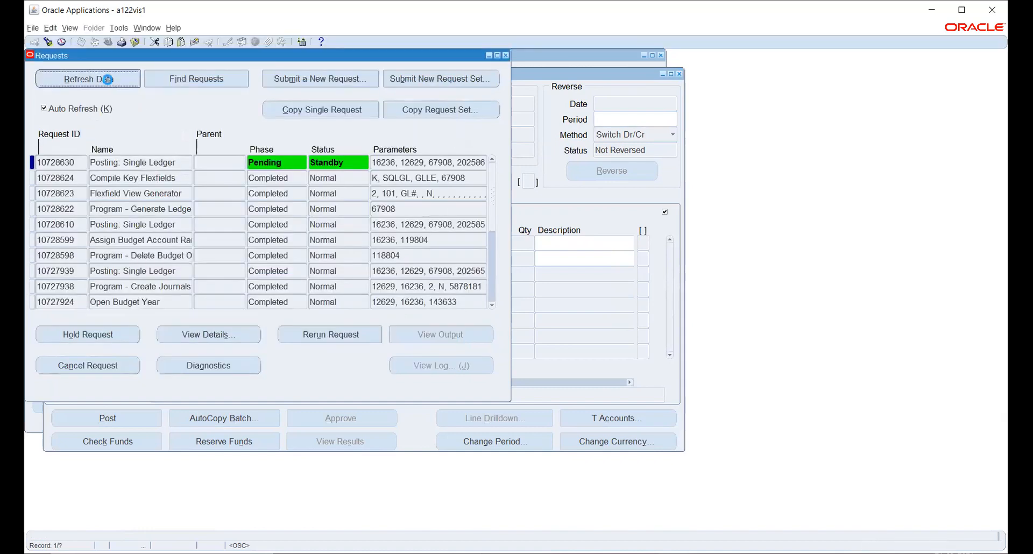
{"action": "left_click", "coordinate": [108, 79]}
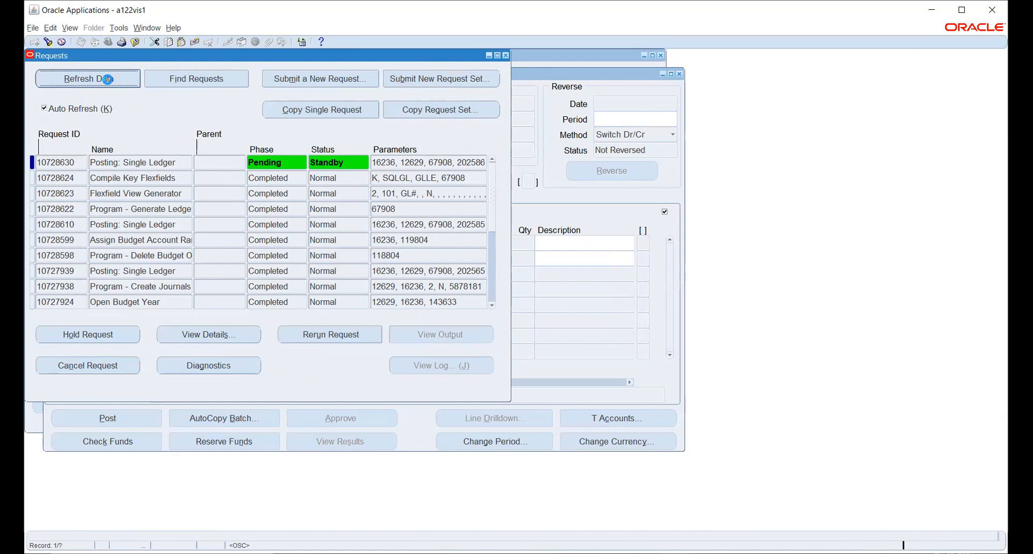
{"action": "left_click", "coordinate": [107, 79]}
{"action": "left_click", "coordinate": [124, 78]}
{"action": "left_click", "coordinate": [122, 81]}
{"action": "left_click", "coordinate": [124, 80]}
{"action": "left_click", "coordinate": [123, 79]}
{"action": "left_click", "coordinate": [123, 79]}
{"action": "left_click", "coordinate": [125, 80]}
{"action": "left_click", "coordinate": [128, 81]}
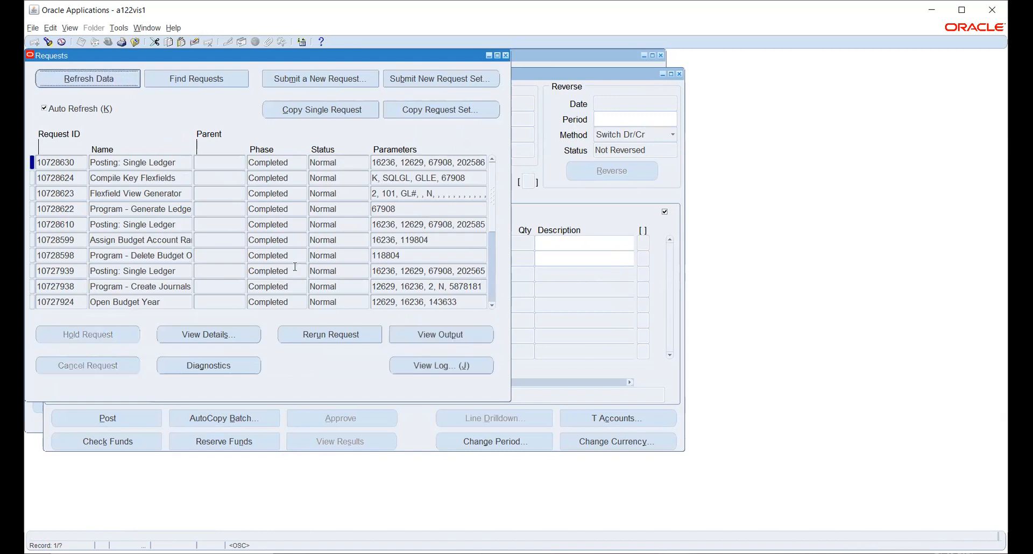
Step: View the output of the journal's posting request and close the requests and journal windows
{"action": "left_click", "coordinate": [416, 333]}
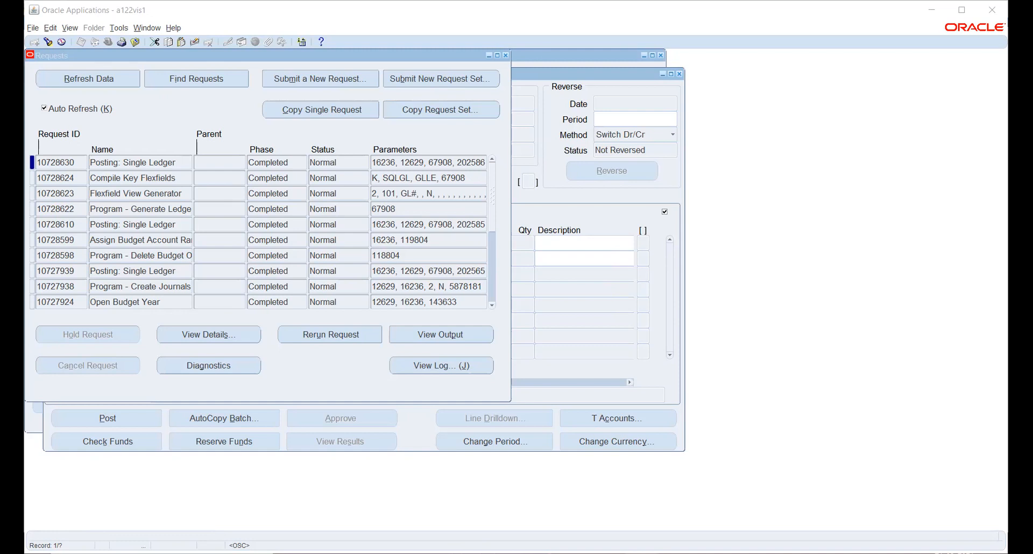
{"action": "left_click", "coordinate": [404, 457]}
{"action": "left_click", "coordinate": [506, 56]}
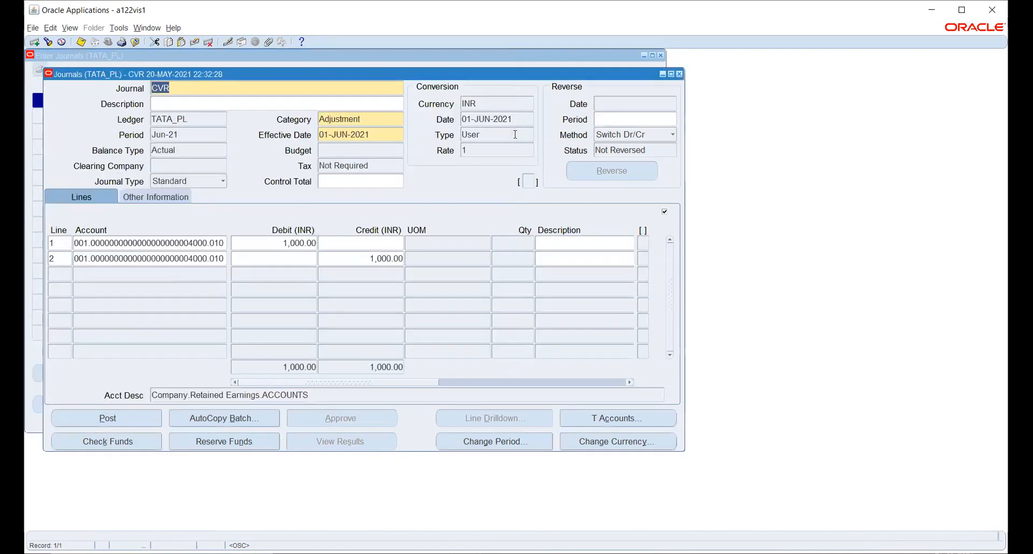
{"action": "left_click", "coordinate": [680, 74]}
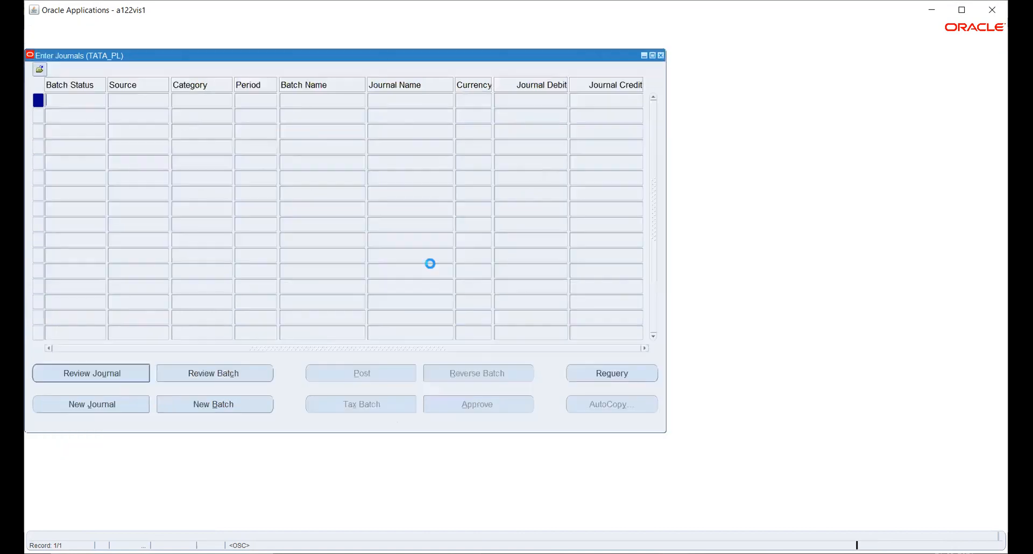
{"action": "left_click", "coordinate": [660, 55]}
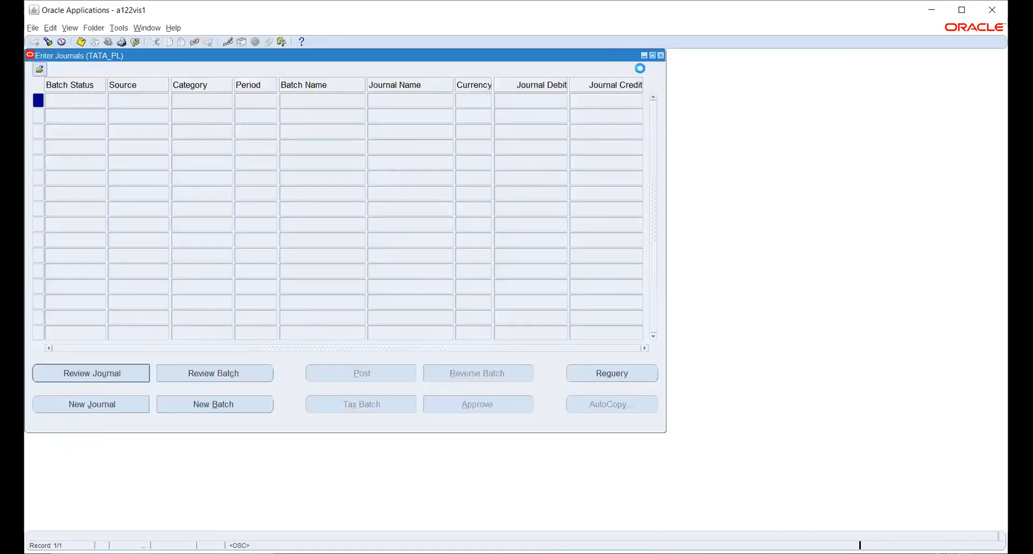
Step: Open the key flexfield Rules function from the Financials setup functions
{"action": "scroll", "coordinate": [113, 225], "scroll_direction": "down", "scroll_amount": 5}
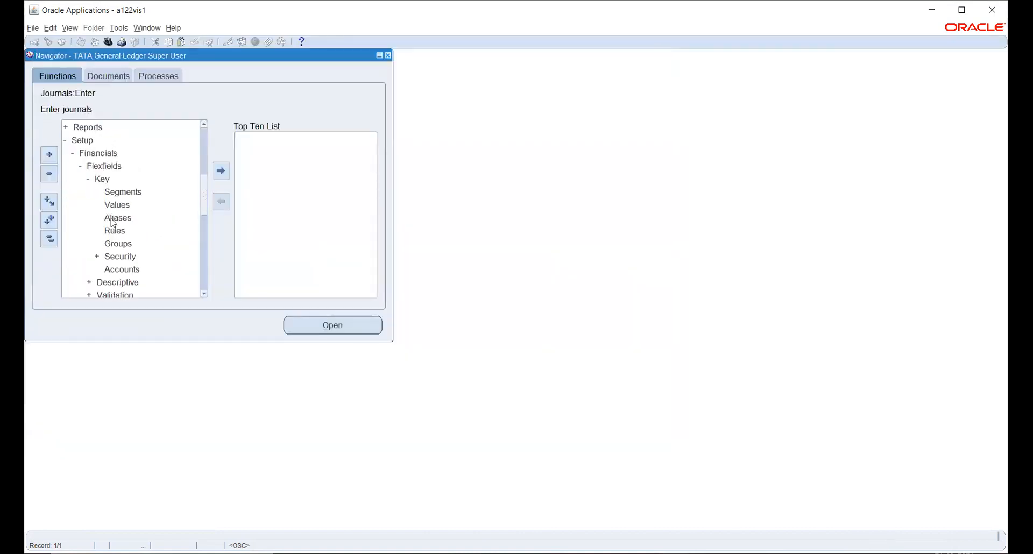
{"action": "left_click", "coordinate": [115, 230]}
{"action": "double_click", "coordinate": [115, 230]}
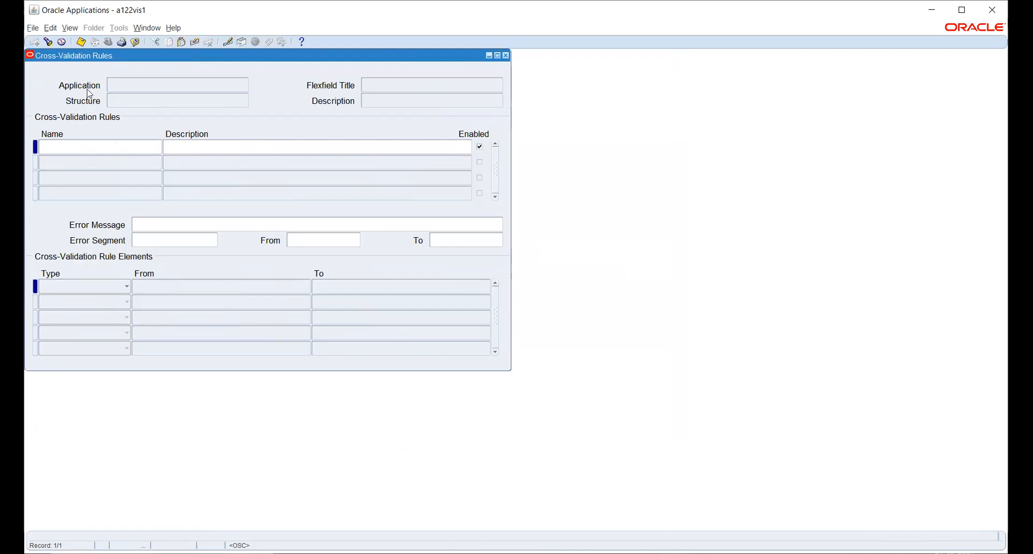
{"action": "left_click", "coordinate": [48, 42]}
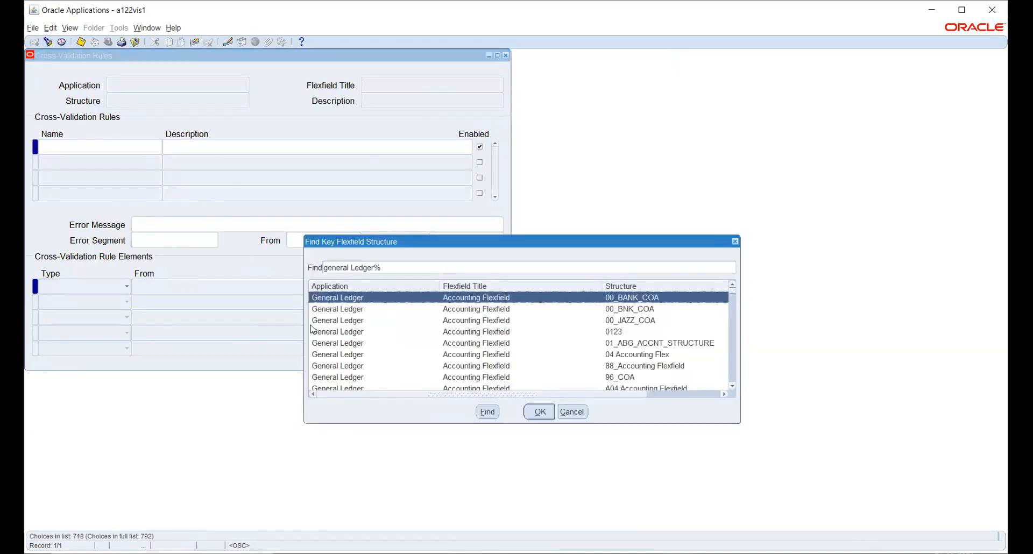
{"action": "left_click", "coordinate": [583, 414]}
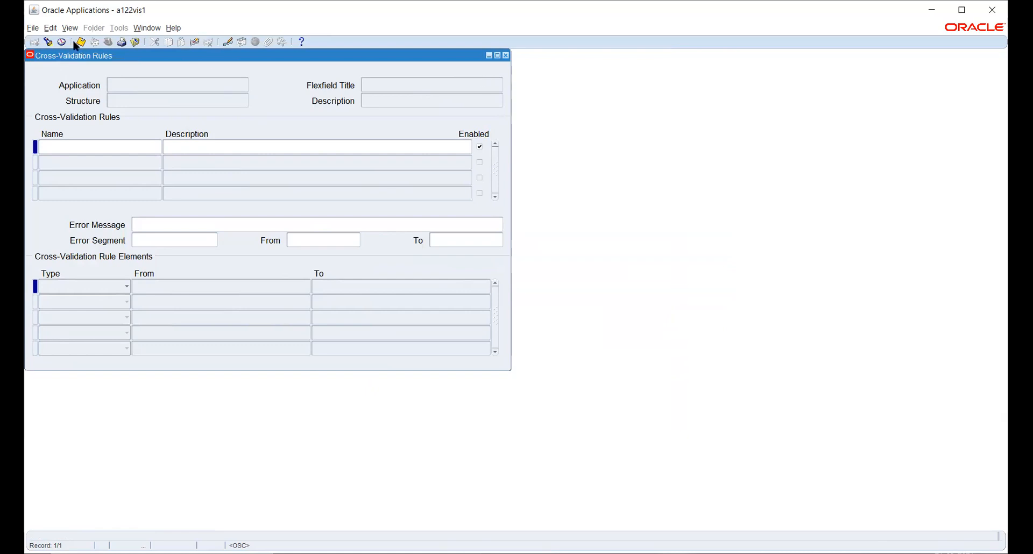
{"action": "left_click", "coordinate": [48, 43]}
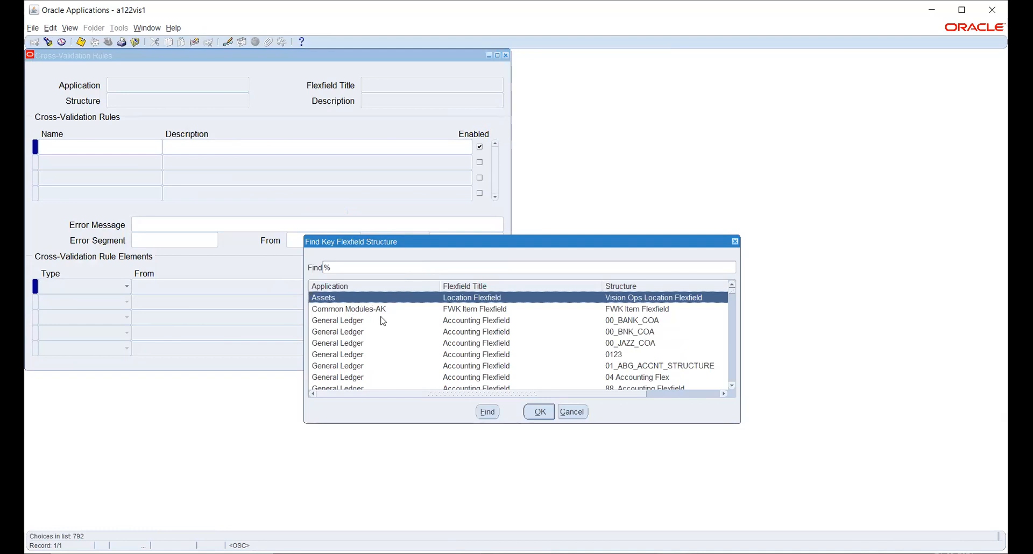
{"action": "type", "text": "general Ledger"}
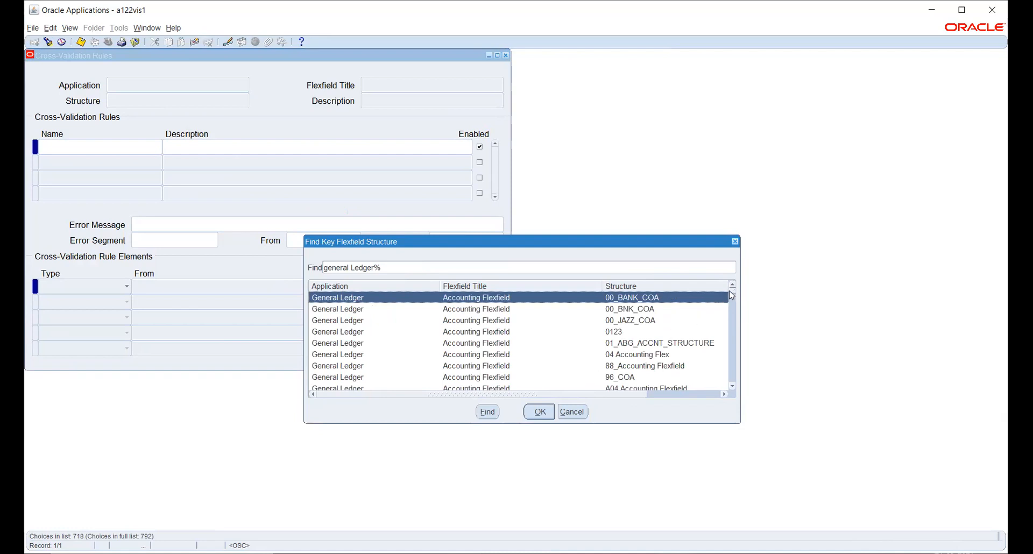
{"action": "left_click_drag", "start_coordinate": [732, 295], "coordinate": [739, 375]}
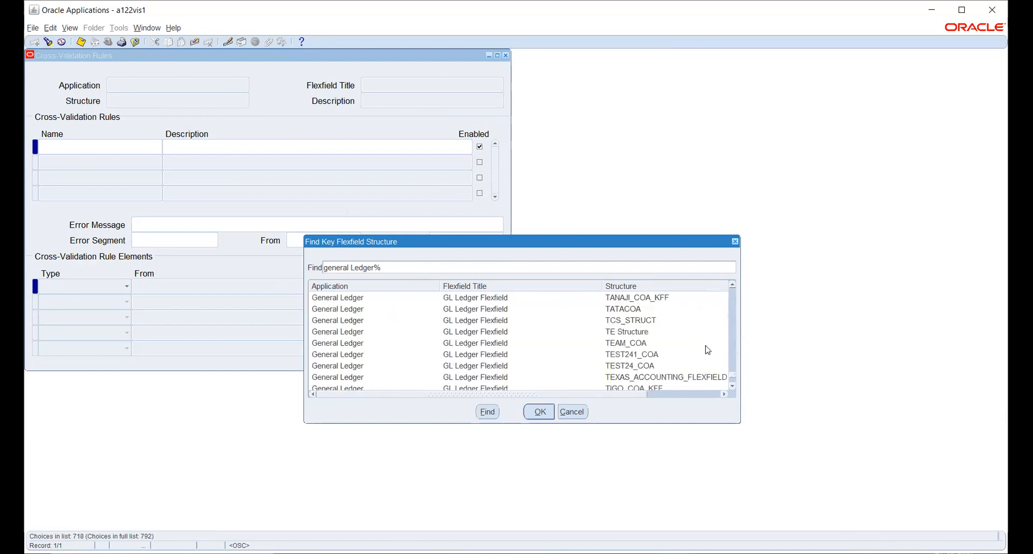
{"action": "scroll", "coordinate": [708, 350], "scroll_direction": "down", "scroll_amount": 1}
{"action": "scroll", "coordinate": [707, 351], "scroll_direction": "down", "scroll_amount": 1}
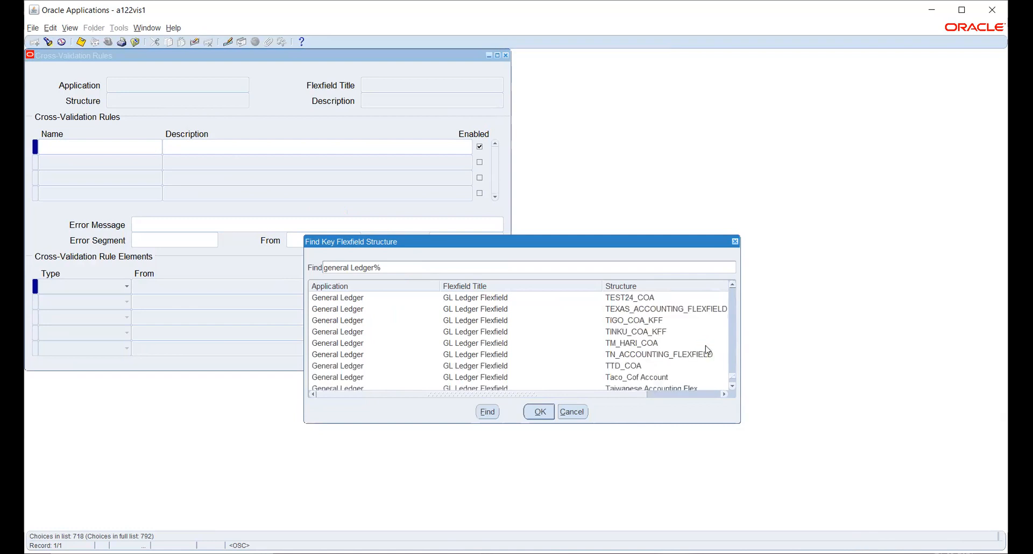
{"action": "scroll", "coordinate": [707, 350], "scroll_direction": "up", "scroll_amount": 1}
{"action": "scroll", "coordinate": [708, 350], "scroll_direction": "up", "scroll_amount": 1}
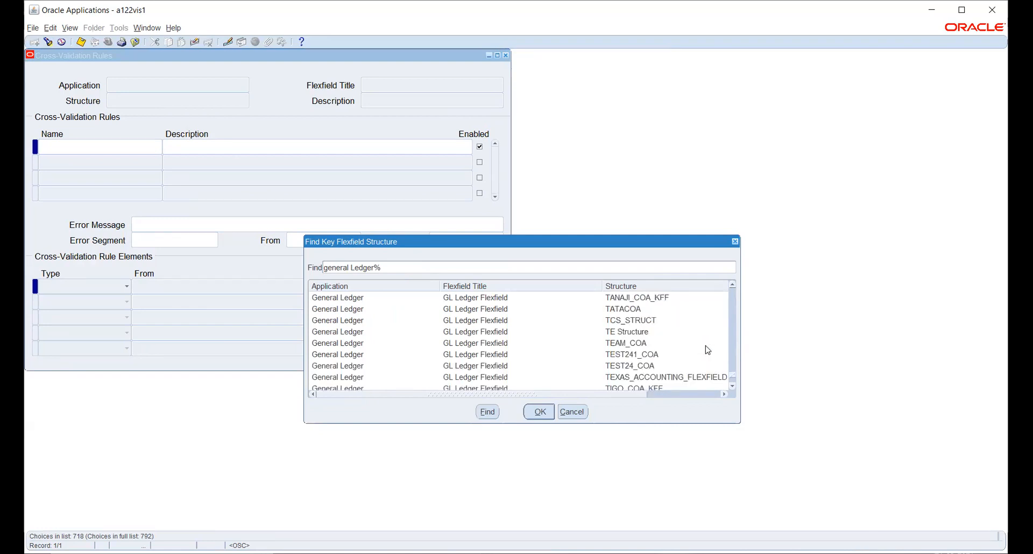
{"action": "left_click", "coordinate": [639, 310]}
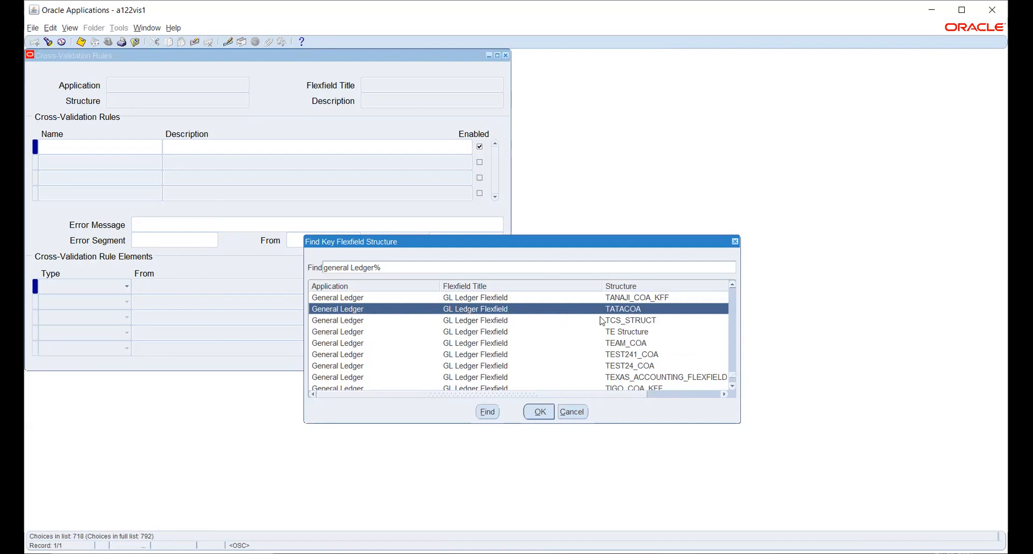
{"action": "scroll", "coordinate": [671, 341], "scroll_direction": "down", "scroll_amount": 1}
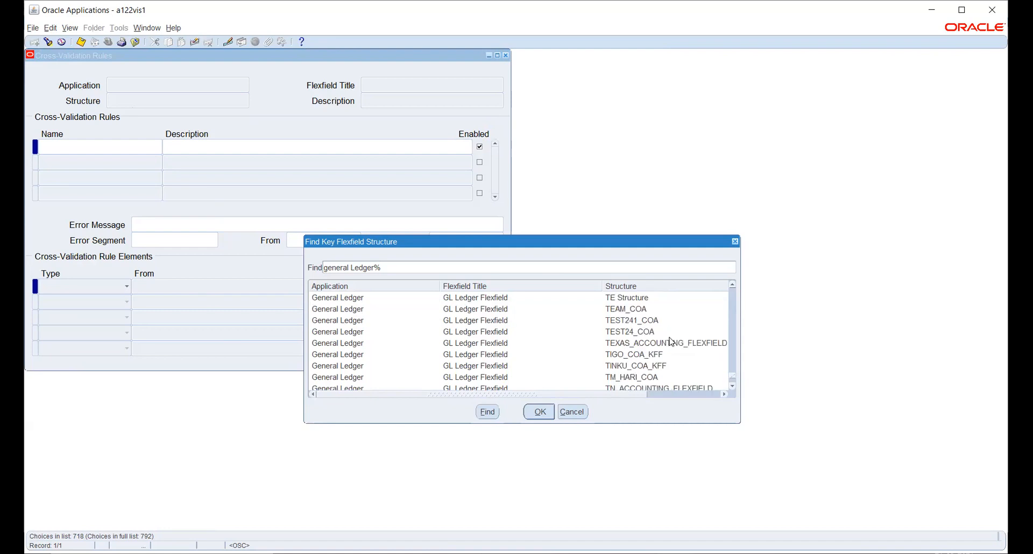
{"action": "scroll", "coordinate": [672, 342], "scroll_direction": "up", "scroll_amount": 5}
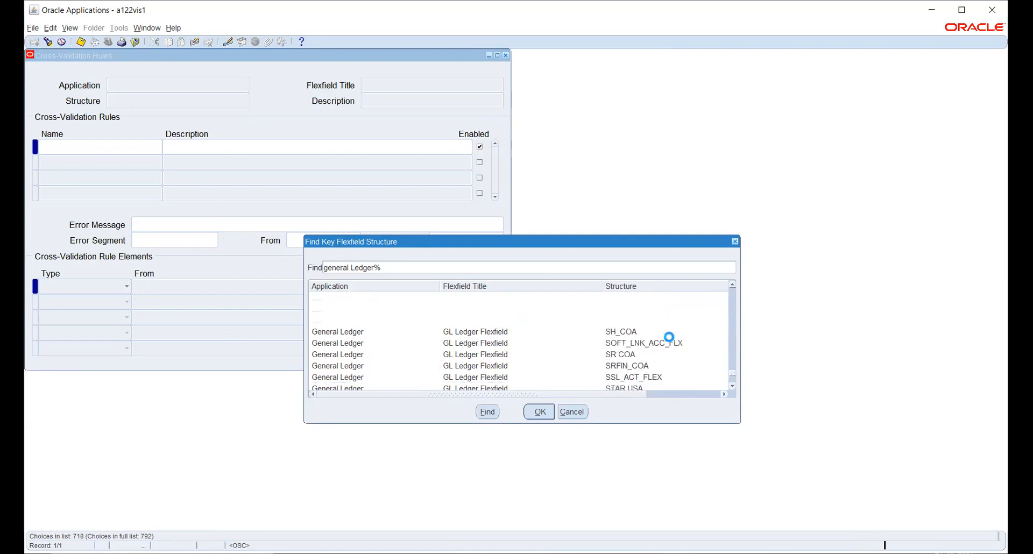
{"action": "scroll", "coordinate": [672, 342], "scroll_direction": "up", "scroll_amount": 5}
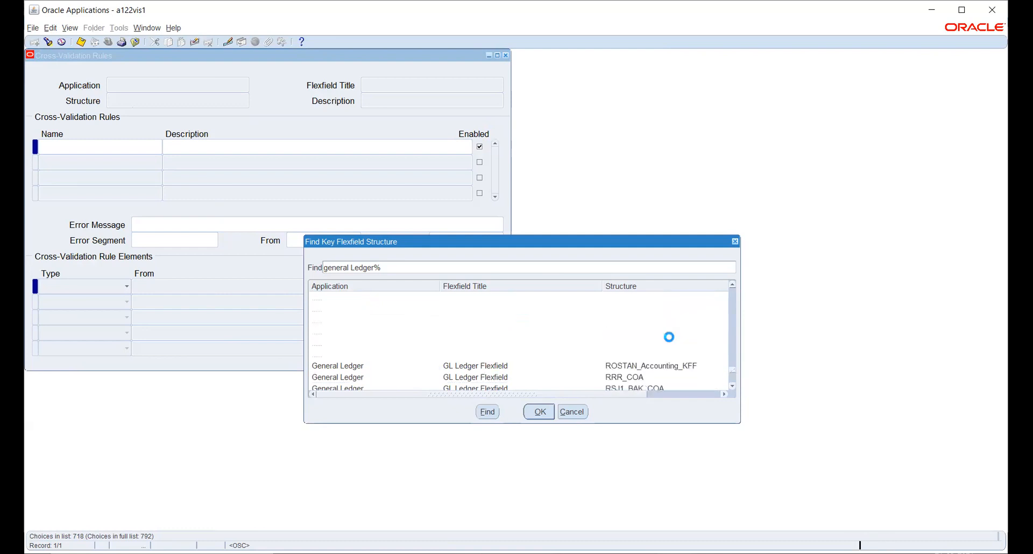
{"action": "left_click", "coordinate": [572, 412]}
Step: Find the General Ledger Accounting Flexfield structure TATACOA and load it into the cross-validation rules form
{"action": "left_click", "coordinate": [49, 42]}
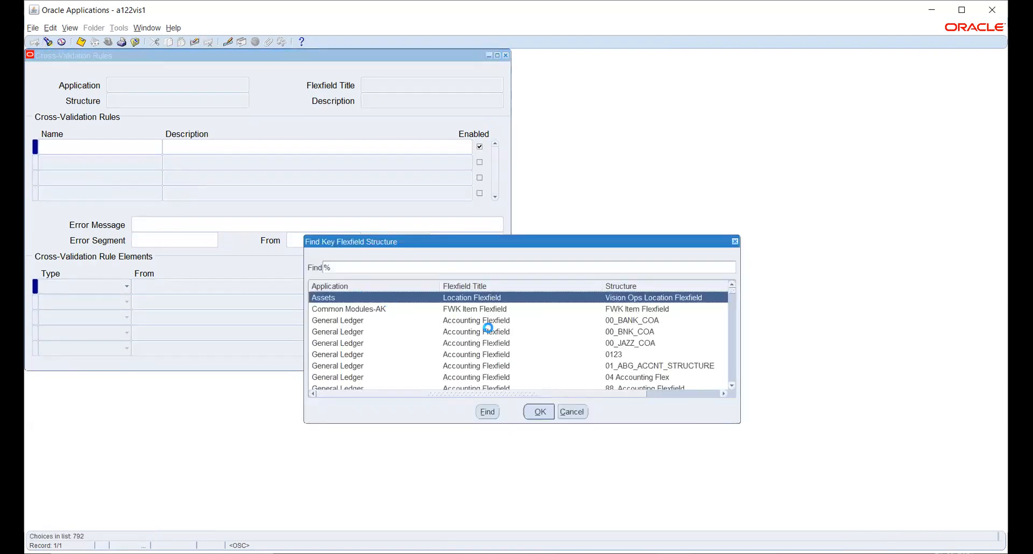
{"action": "scroll", "coordinate": [486, 343], "scroll_direction": "down", "scroll_amount": 8}
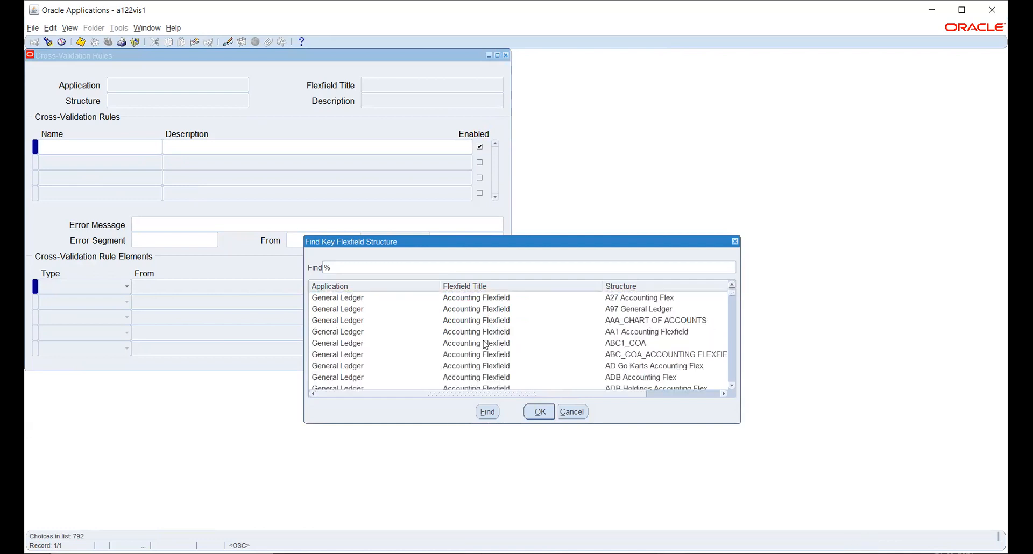
{"action": "scroll", "coordinate": [482, 340], "scroll_direction": "down", "scroll_amount": 6}
{"action": "scroll", "coordinate": [482, 340], "scroll_direction": "down", "scroll_amount": 10}
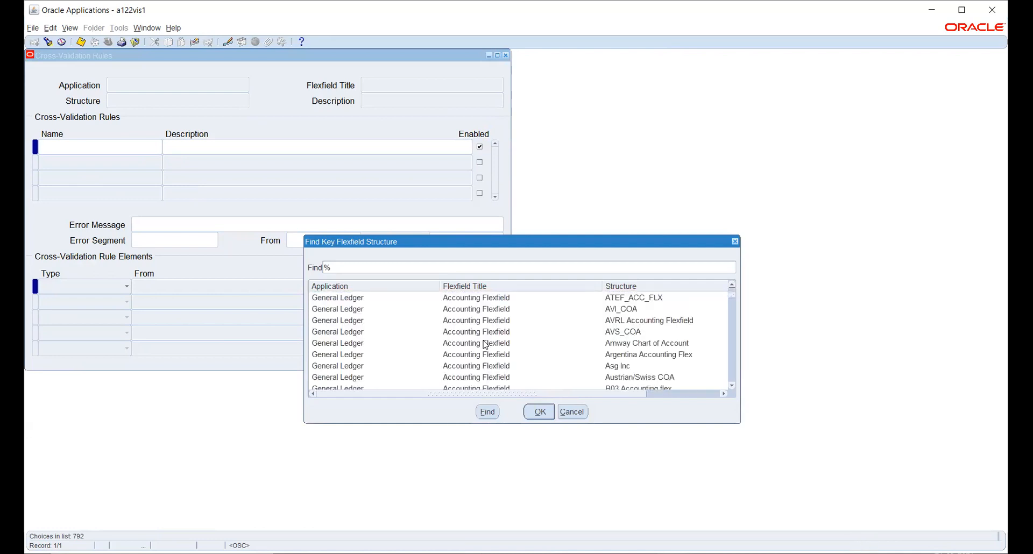
{"action": "scroll", "coordinate": [482, 340], "scroll_direction": "down", "scroll_amount": 10}
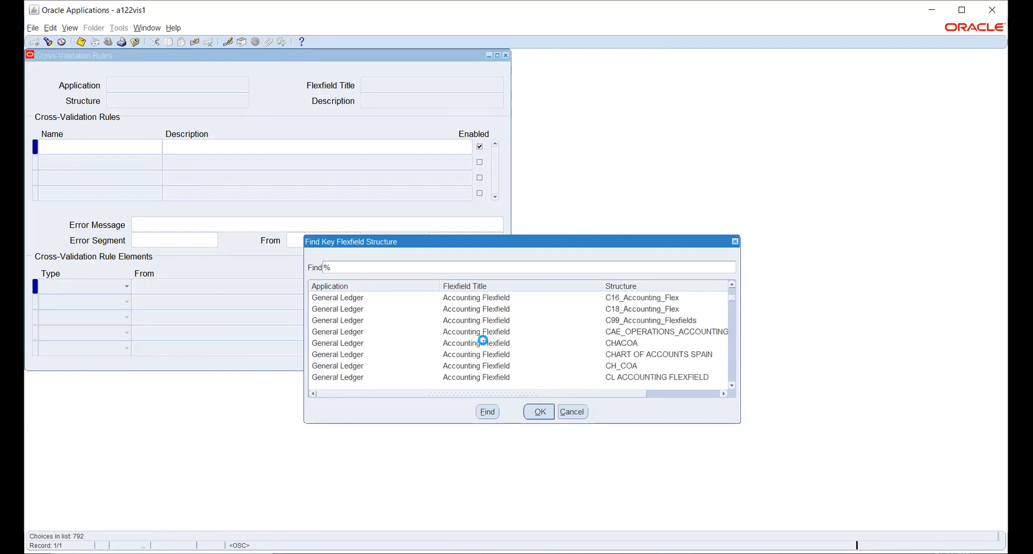
{"action": "scroll", "coordinate": [484, 343], "scroll_direction": "down", "scroll_amount": 10}
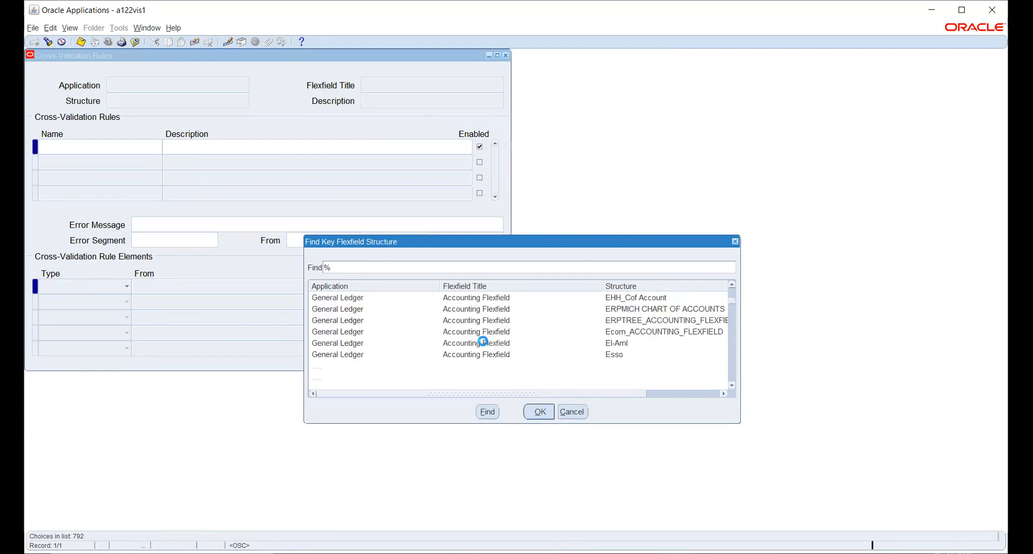
{"action": "scroll", "coordinate": [482, 341], "scroll_direction": "down", "scroll_amount": 10}
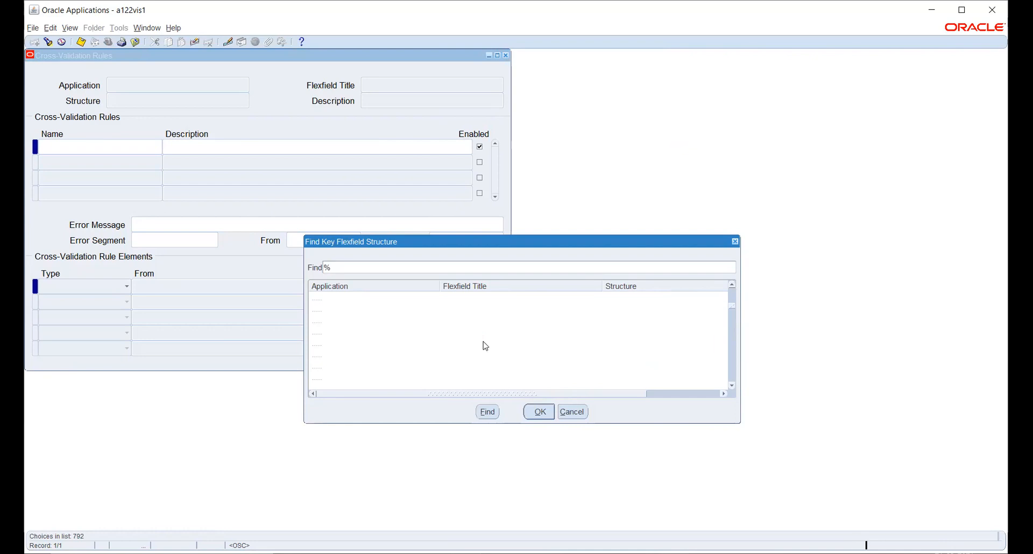
{"action": "scroll", "coordinate": [483, 344], "scroll_direction": "down", "scroll_amount": 10}
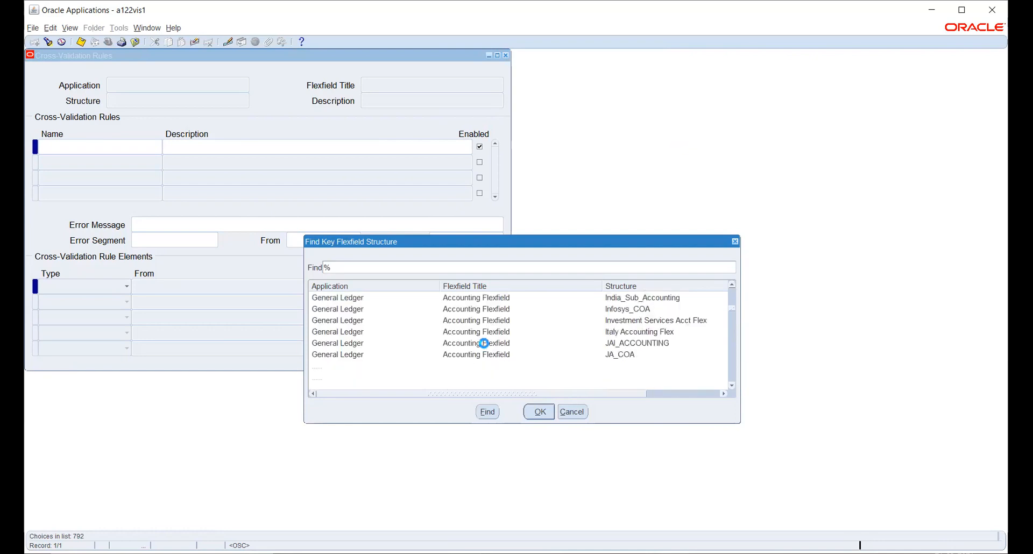
{"action": "scroll", "coordinate": [483, 343], "scroll_direction": "down", "scroll_amount": 10}
{"action": "scroll", "coordinate": [486, 348], "scroll_direction": "down", "scroll_amount": 5}
{"action": "scroll", "coordinate": [487, 347], "scroll_direction": "down", "scroll_amount": 10}
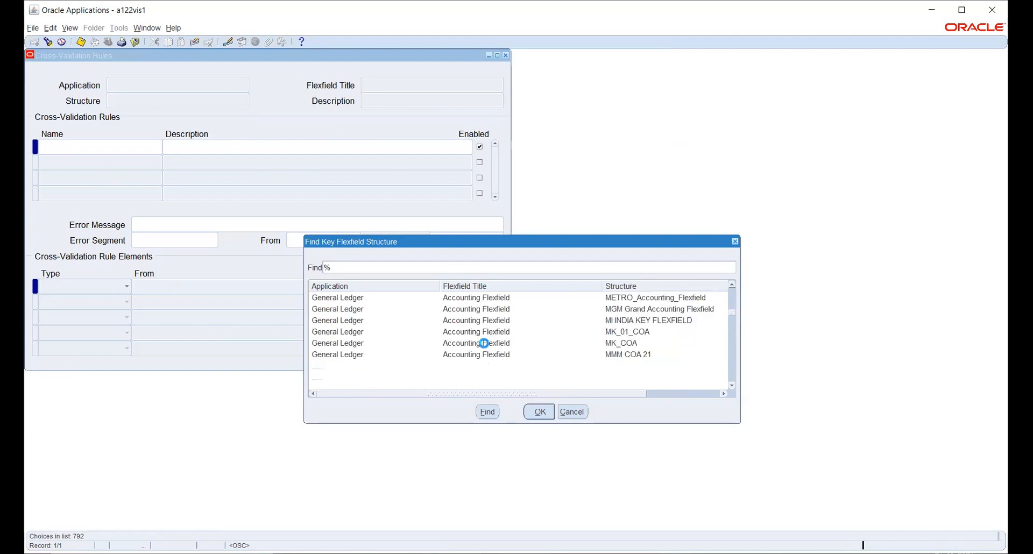
{"action": "scroll", "coordinate": [486, 348], "scroll_direction": "down", "scroll_amount": 5}
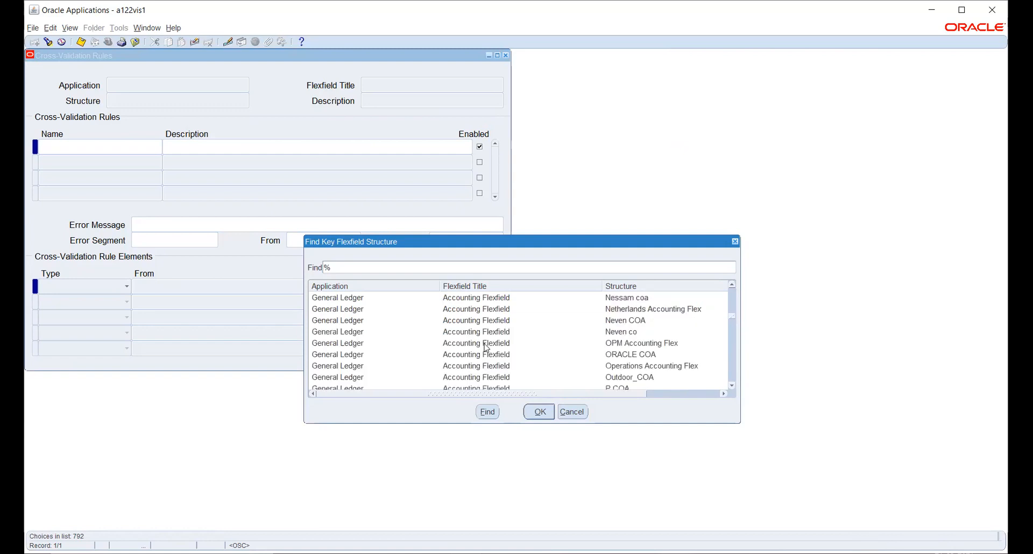
{"action": "scroll", "coordinate": [487, 348], "scroll_direction": "down", "scroll_amount": 3}
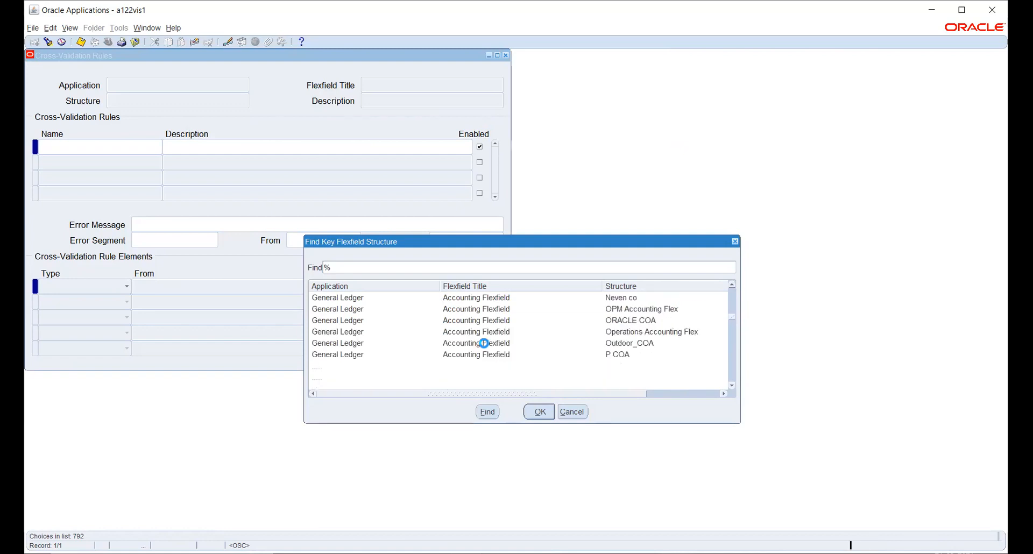
{"action": "scroll", "coordinate": [487, 347], "scroll_direction": "down", "scroll_amount": 6}
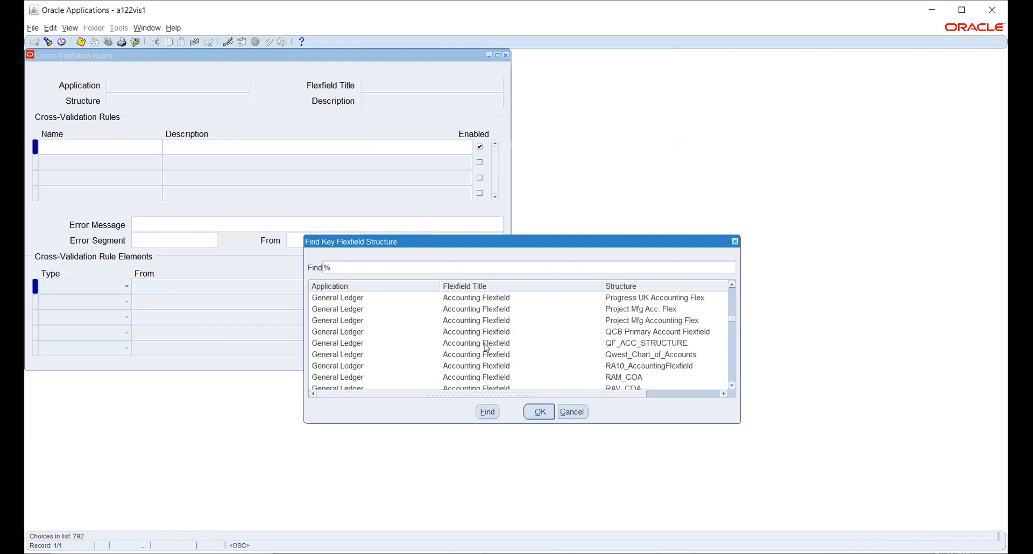
{"action": "scroll", "coordinate": [487, 348], "scroll_direction": "down", "scroll_amount": 6}
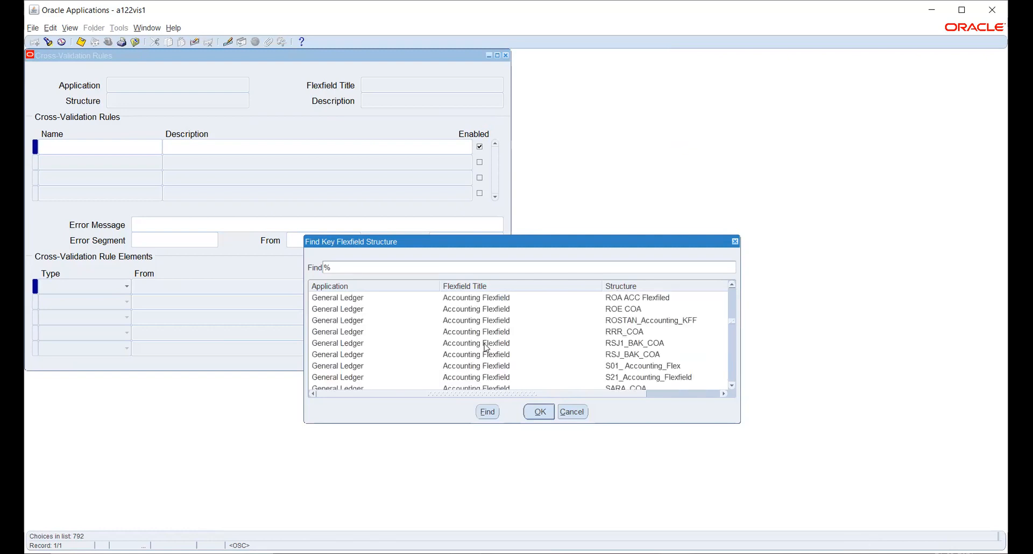
{"action": "scroll", "coordinate": [486, 348], "scroll_direction": "down", "scroll_amount": 6}
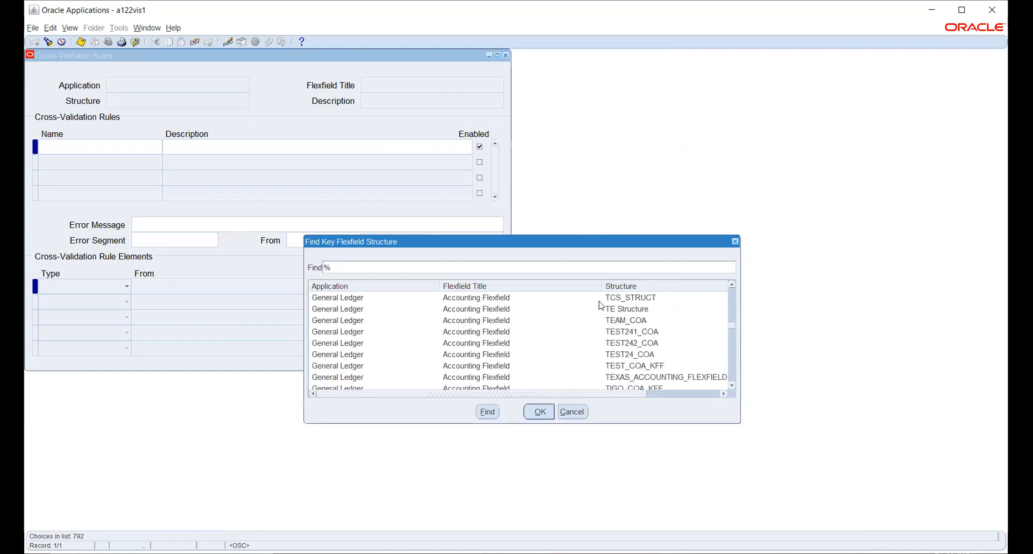
{"action": "scroll", "coordinate": [586, 333], "scroll_direction": "up", "scroll_amount": 3}
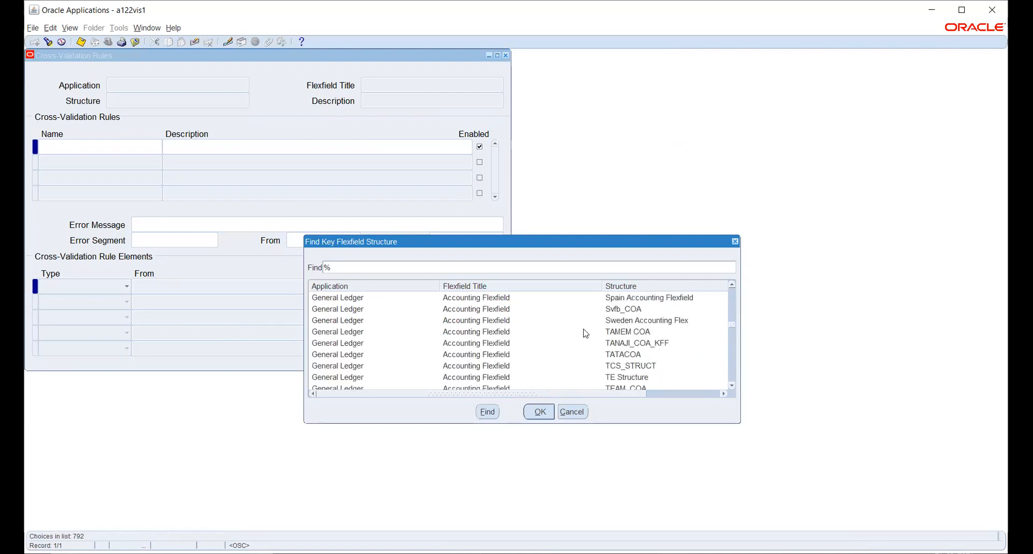
{"action": "scroll", "coordinate": [586, 334], "scroll_direction": "down", "scroll_amount": 1}
{"action": "left_click", "coordinate": [616, 354]}
{"action": "left_click", "coordinate": [538, 411]}
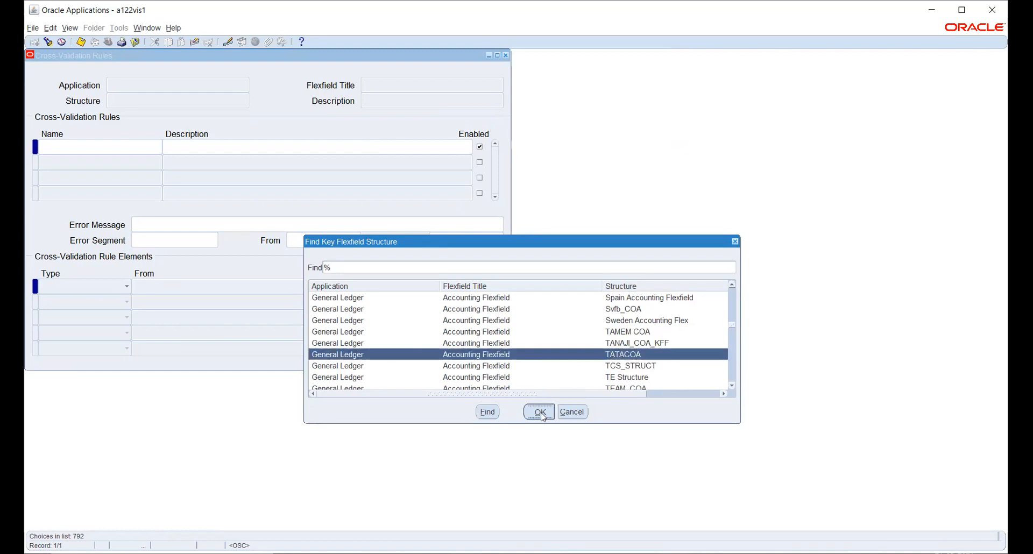
Step: Create a cross-validation rule named RESTRICT with the error message NOT ALLOWED
{"action": "left_click", "coordinate": [93, 153]}
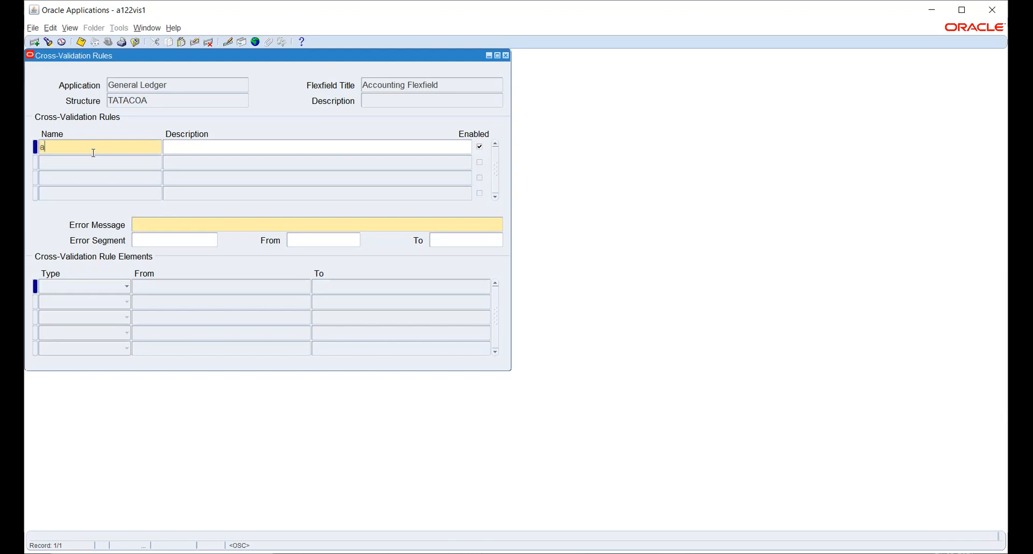
{"action": "key", "text": "BackSpace"}
{"action": "type", "text": "RESTRICT"}
{"action": "left_click", "coordinate": [141, 225]}
{"action": "type", "text": "NOT ALLOWED"}
{"action": "key", "text": "Tab"}
Step: Add an Include rule element with the Retained Earnings account ending in 4000 as both its low and high value
{"action": "left_click", "coordinate": [161, 287]}
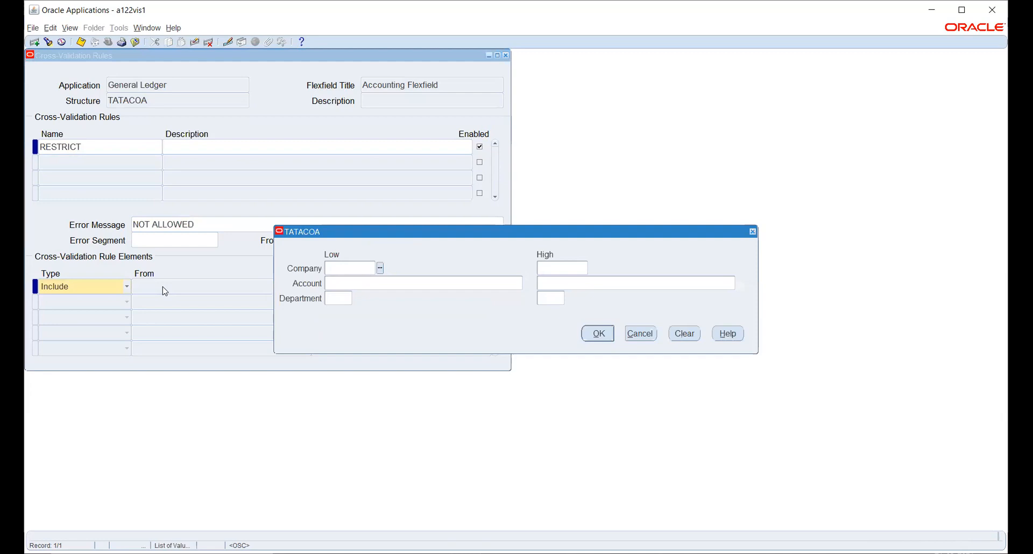
{"action": "left_click", "coordinate": [382, 284]}
{"action": "left_click", "coordinate": [527, 283]}
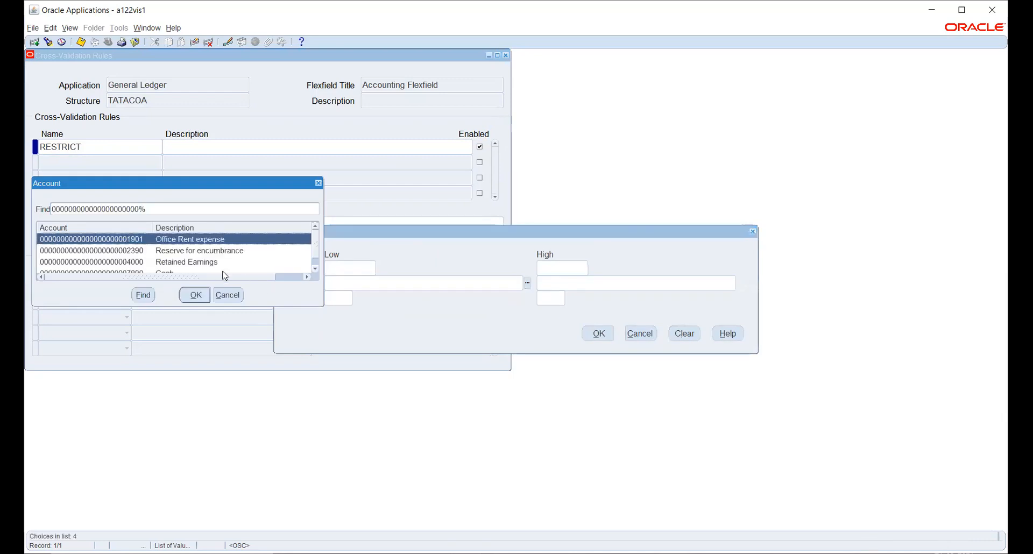
{"action": "left_click", "coordinate": [190, 263]}
{"action": "left_click", "coordinate": [195, 295]}
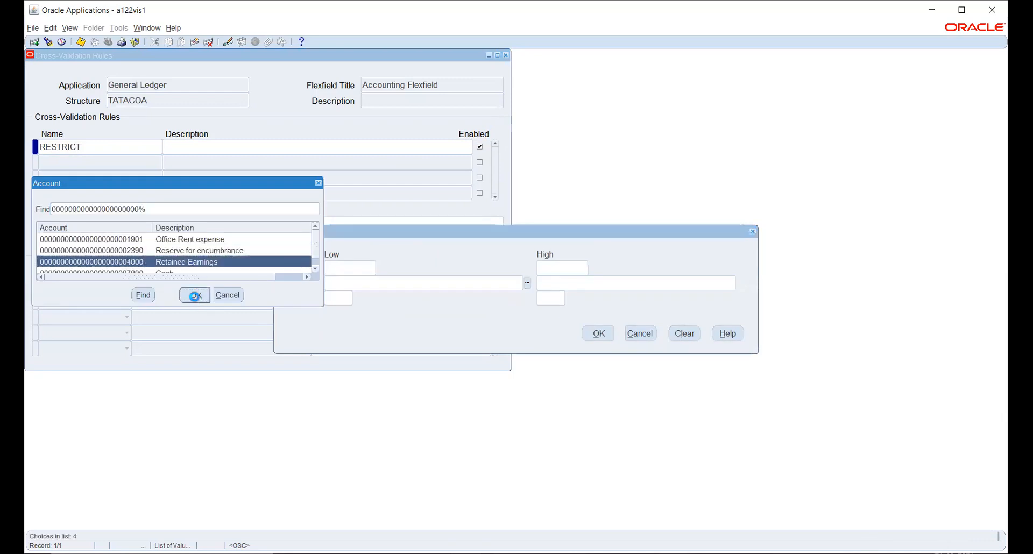
{"action": "left_click", "coordinate": [599, 333]}
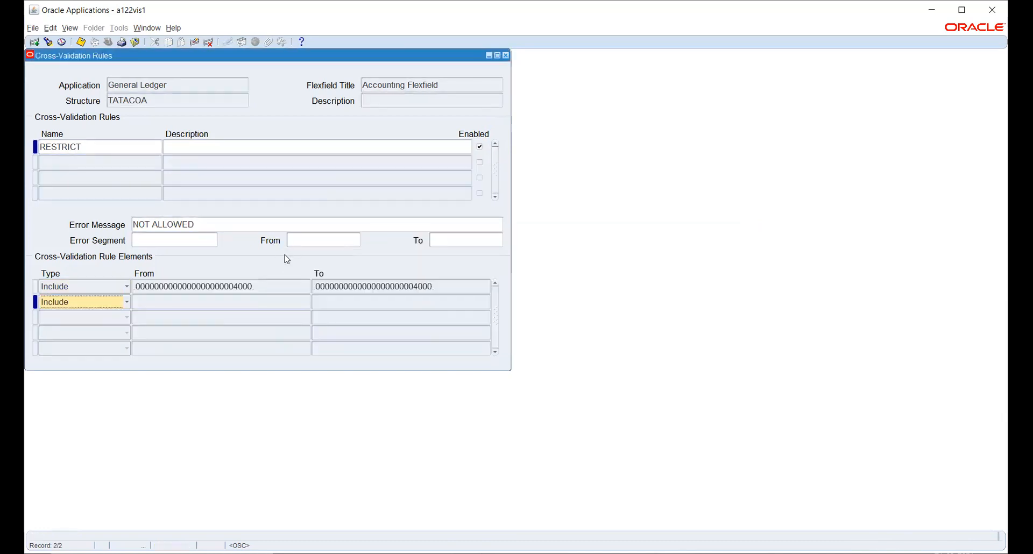
{"action": "left_click", "coordinate": [249, 224]}
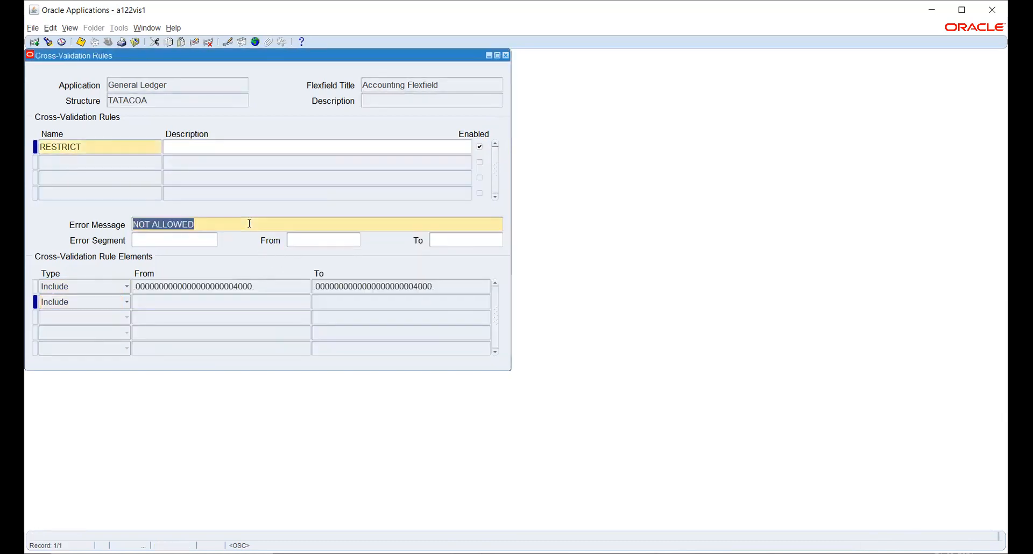
Step: Save the RESTRICT cross-validation rule and close its form
{"action": "key", "text": "ctrl+s"}
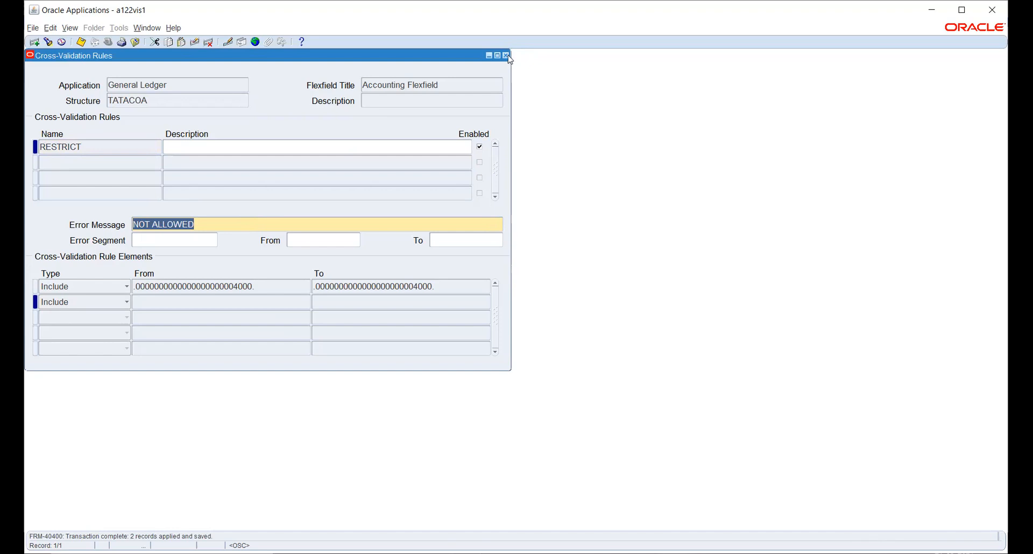
{"action": "left_click", "coordinate": [505, 55]}
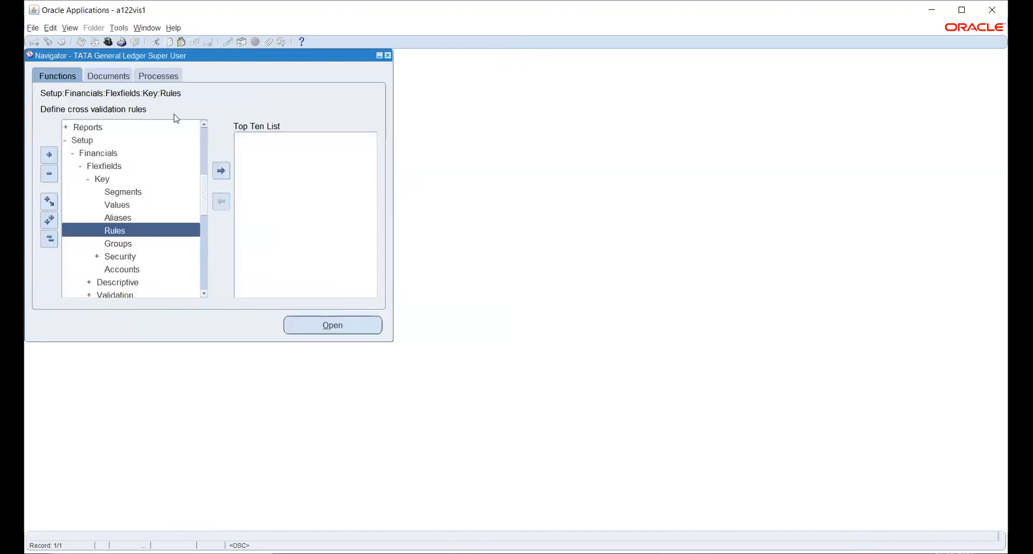
Step: Open journal entry for the TATA_PL ledger and start a new journal named NEW
{"action": "left_click", "coordinate": [205, 153]}
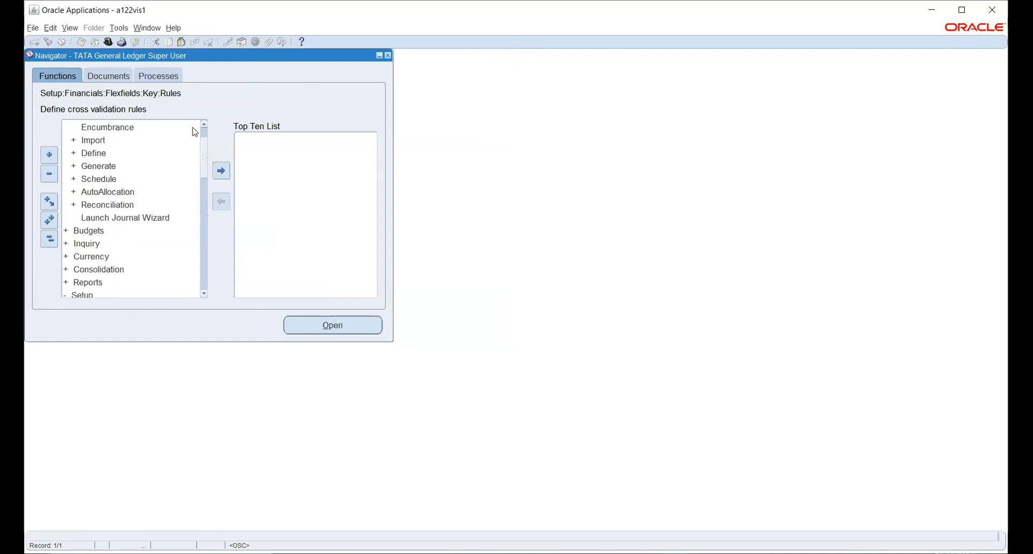
{"action": "scroll", "coordinate": [205, 130], "scroll_direction": "up", "scroll_amount": 1}
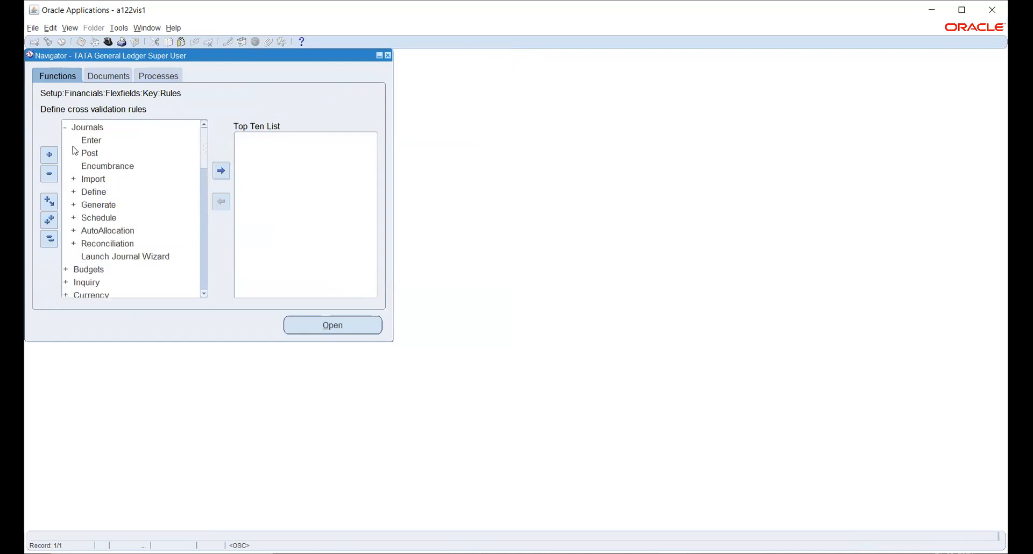
{"action": "left_click", "coordinate": [92, 139]}
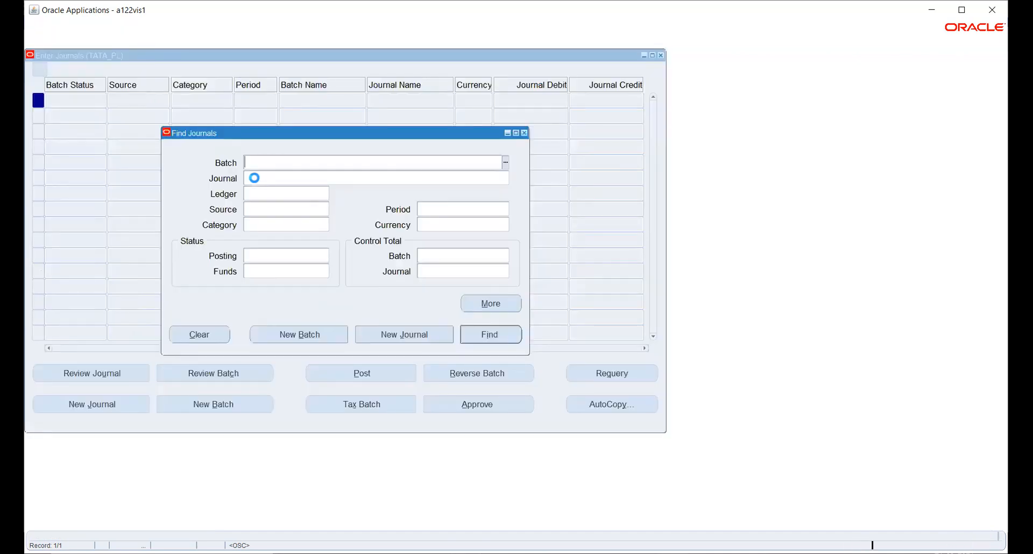
{"action": "left_click", "coordinate": [398, 341]}
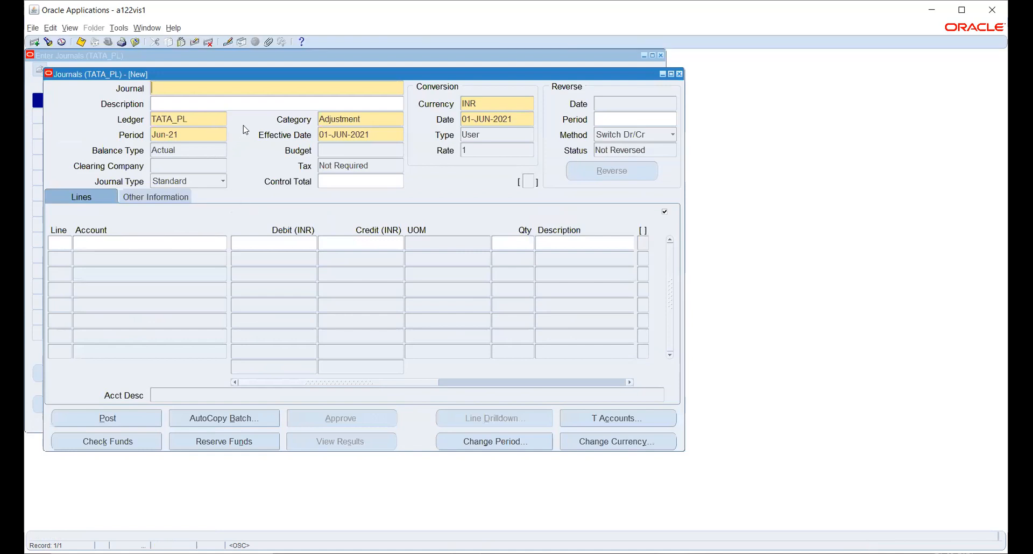
{"action": "type", "text": "NEW"}
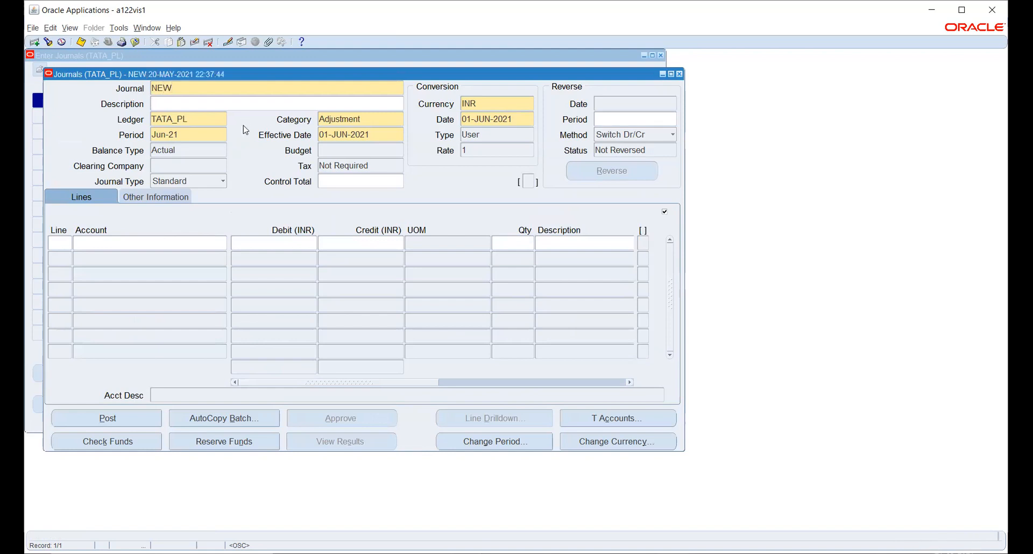
Step: Start journal line 1 and choose company 001 for its account combination
{"action": "left_click", "coordinate": [188, 245]}
{"action": "left_click", "coordinate": [63, 240]}
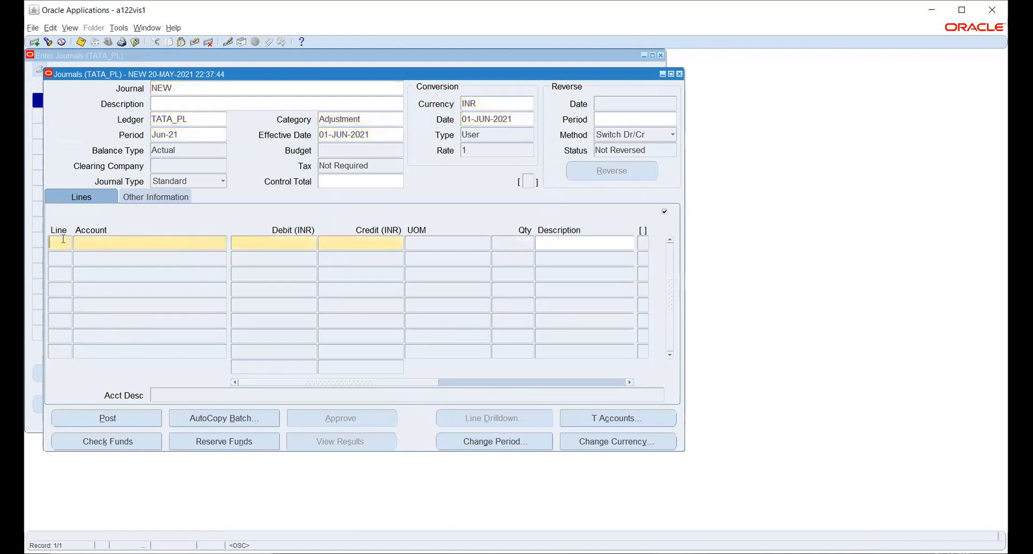
{"action": "type", "text": "1"}
{"action": "key", "text": "Tab"}
{"action": "left_click", "coordinate": [223, 243]}
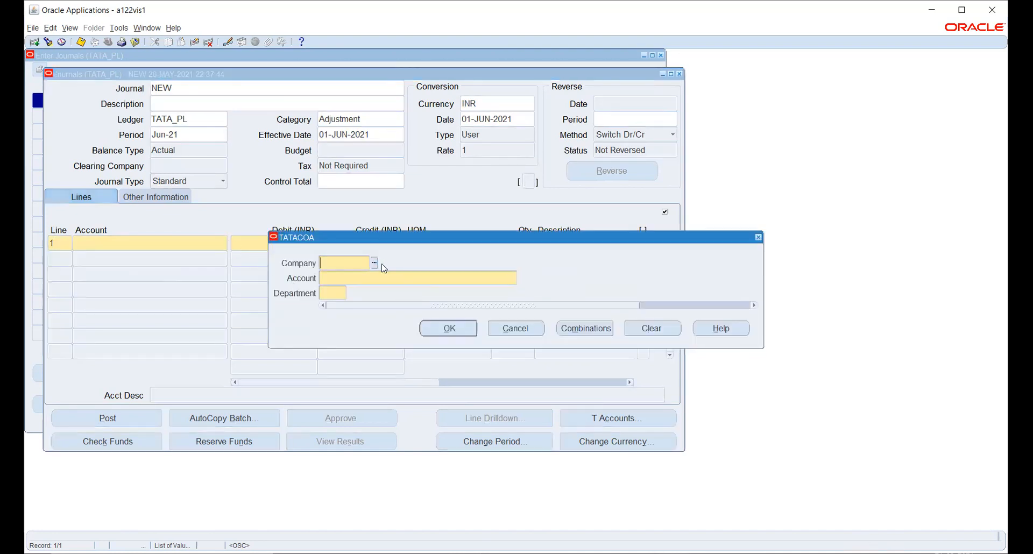
{"action": "left_click", "coordinate": [374, 263]}
{"action": "left_click", "coordinate": [219, 295]}
Step: Complete line 1's account combination with the Retained Earnings account ending in 4000 and department 000 (NONE)
{"action": "left_click", "coordinate": [520, 277]}
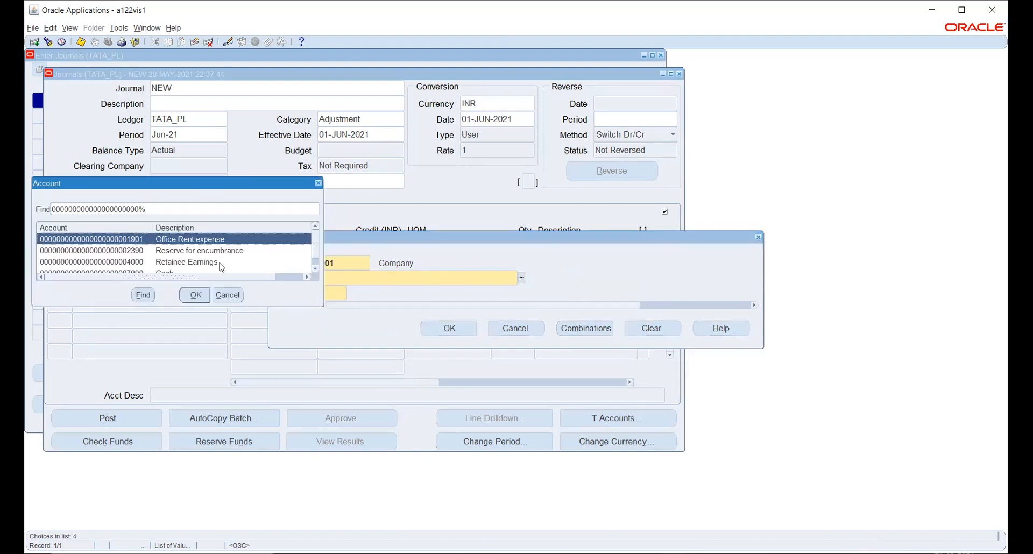
{"action": "left_click", "coordinate": [214, 264]}
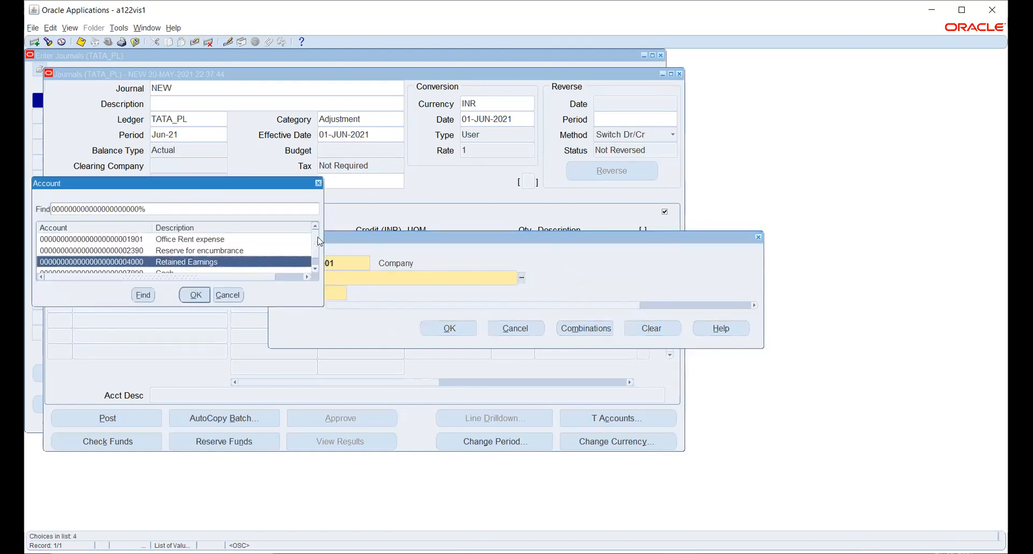
{"action": "left_click", "coordinate": [469, 90]}
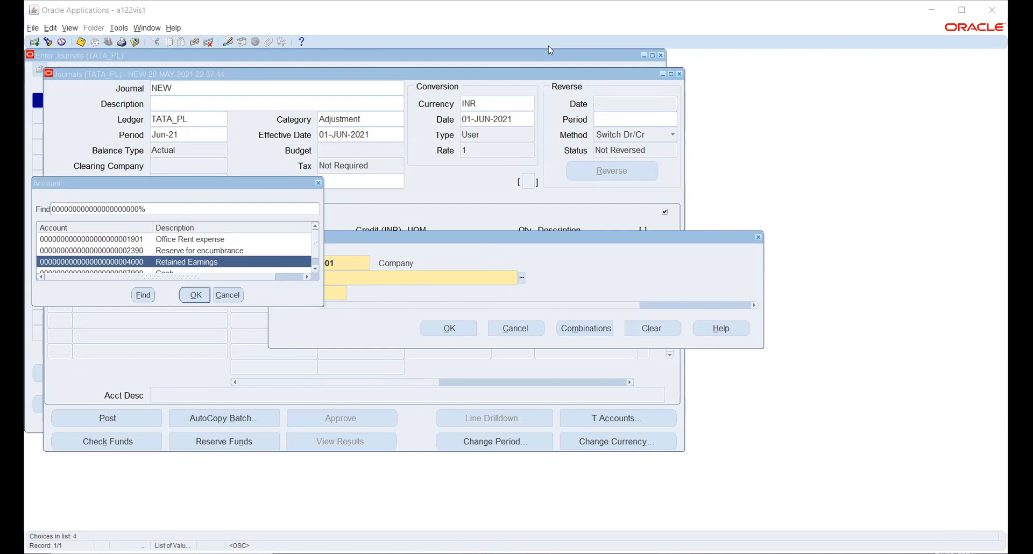
{"action": "left_click", "coordinate": [195, 295]}
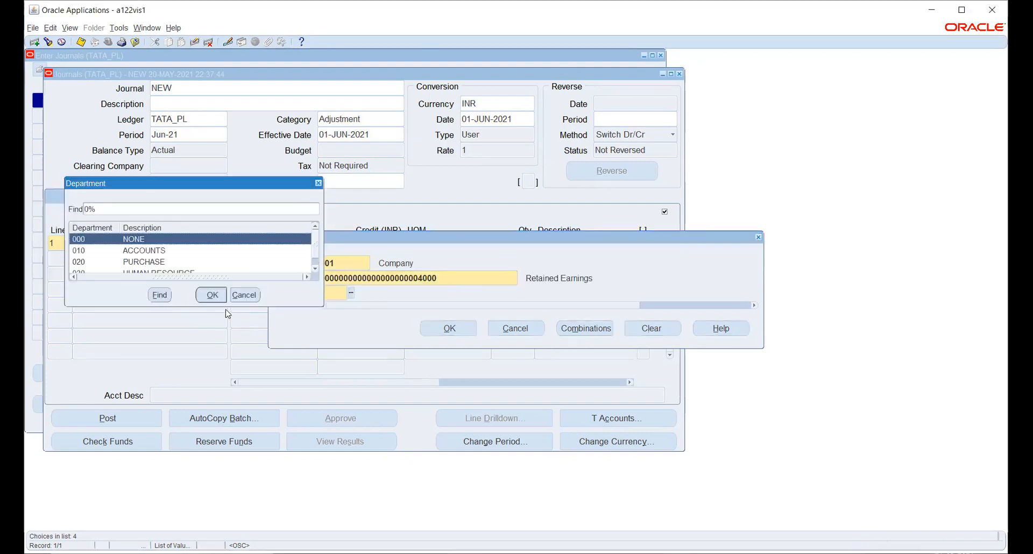
{"action": "left_click", "coordinate": [213, 295]}
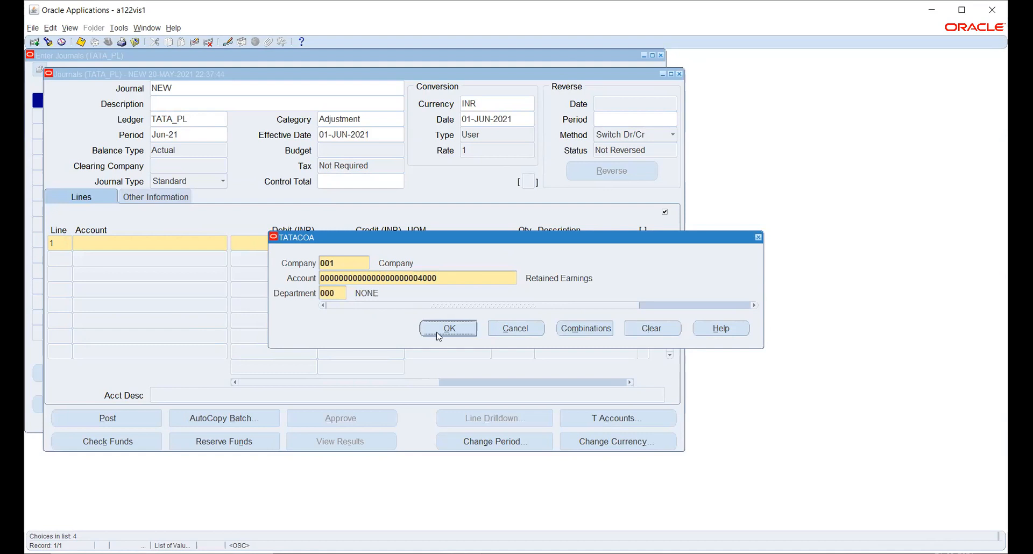
{"action": "left_click", "coordinate": [434, 329]}
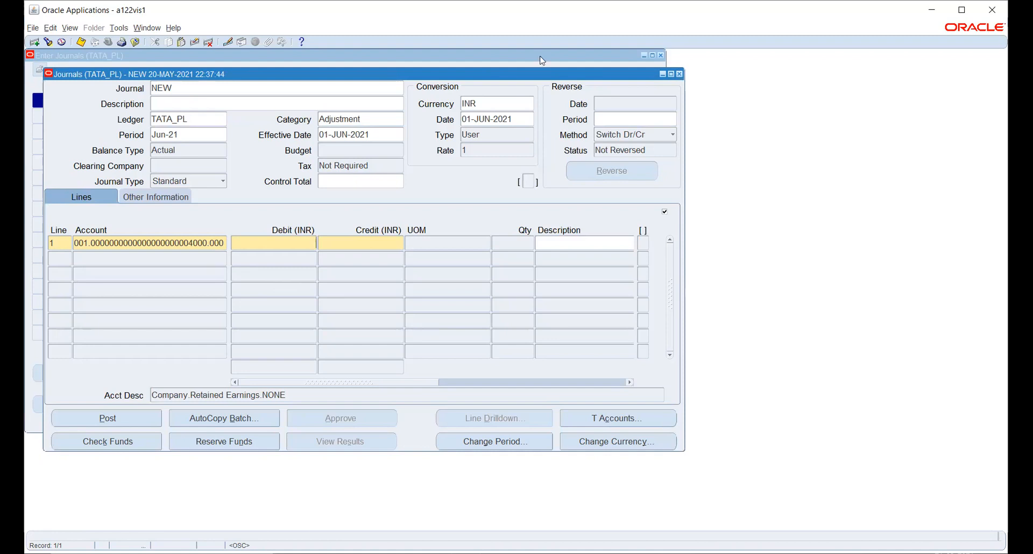
Step: Close the unfinished NEW journal and leave the Enter Journals form
{"action": "key", "text": "alt+Tab"}
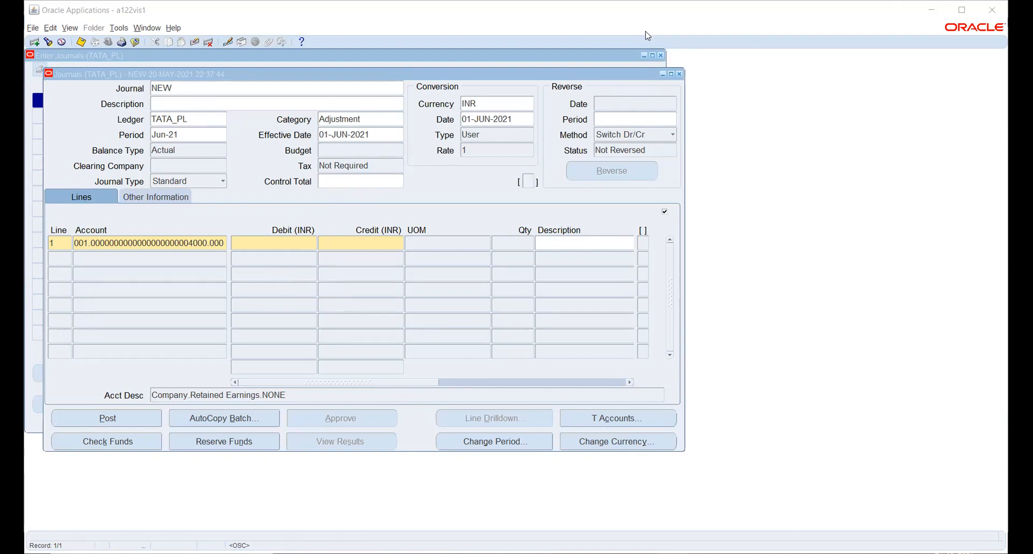
{"action": "left_click", "coordinate": [680, 75]}
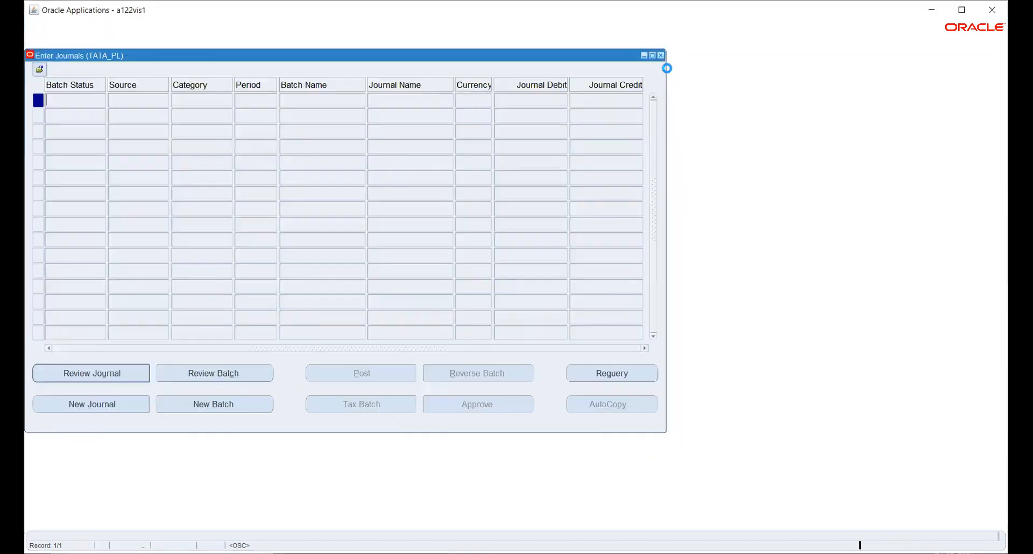
{"action": "left_click", "coordinate": [660, 55]}
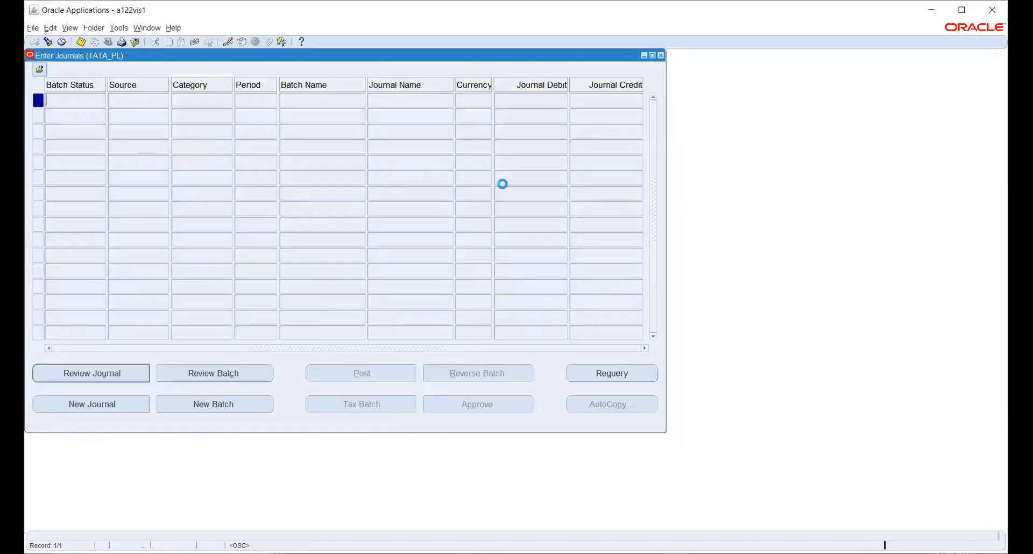
{"action": "left_click", "coordinate": [540, 319]}
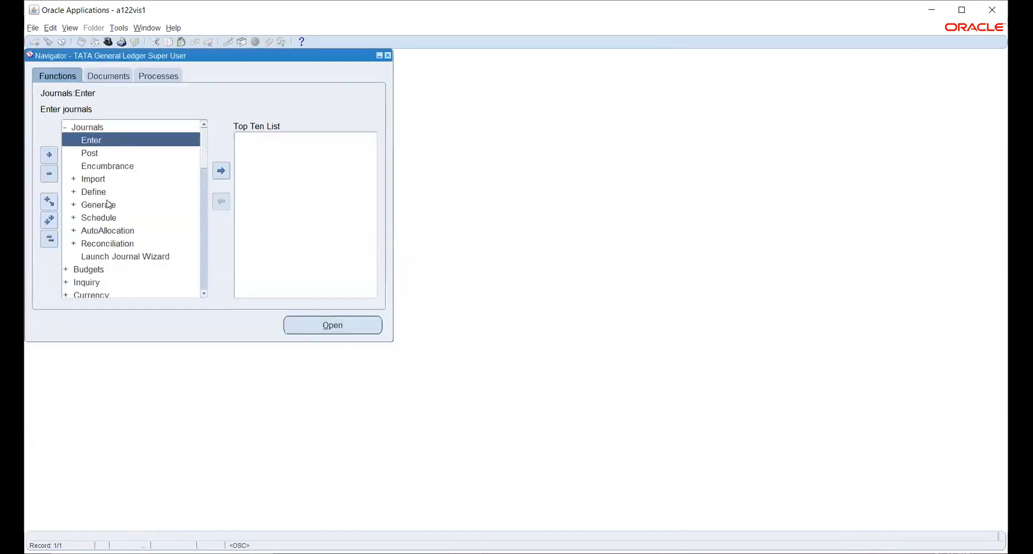
Step: Open the Cross-Validation Rules form from the key flexfield setup
{"action": "scroll", "coordinate": [107, 204], "scroll_direction": "down", "scroll_amount": 8}
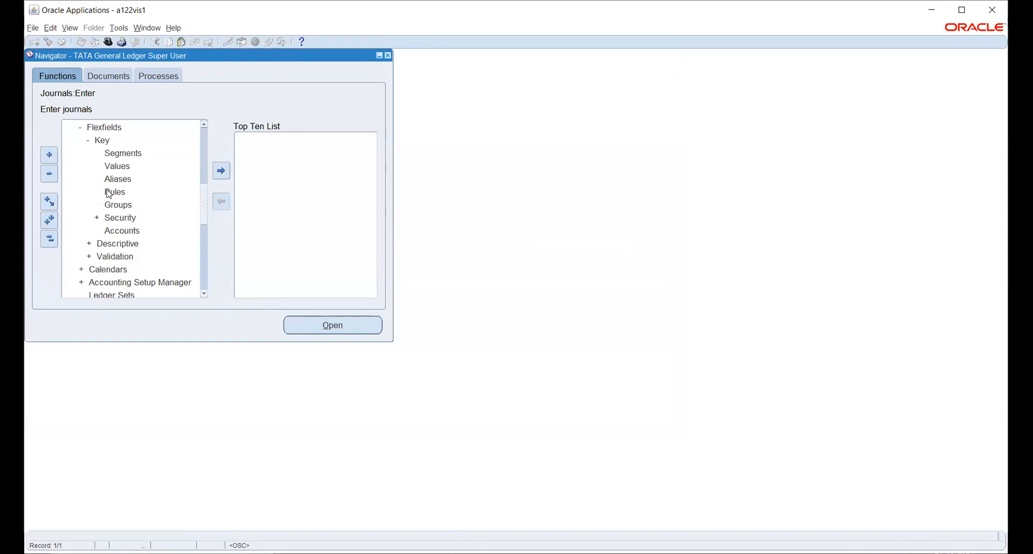
{"action": "double_click", "coordinate": [110, 192]}
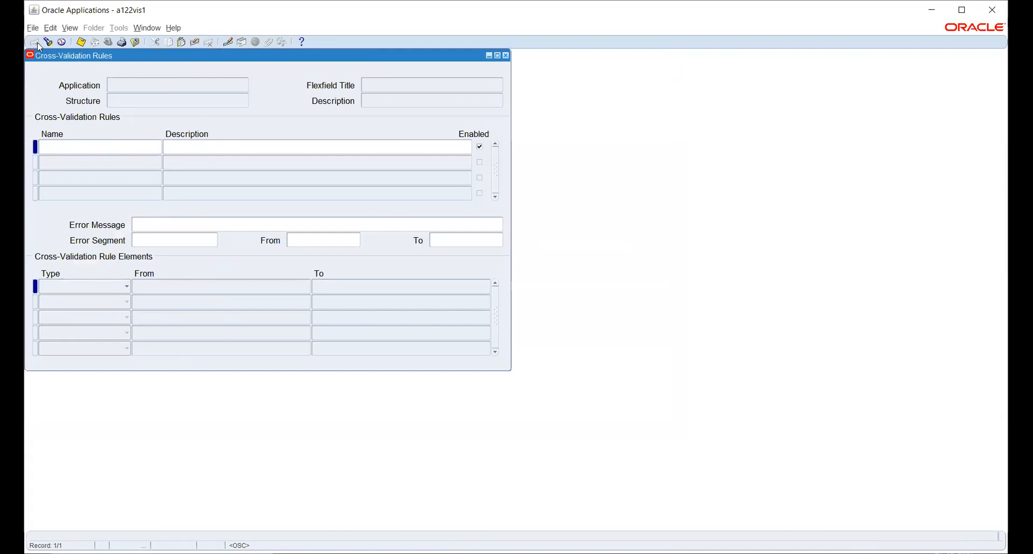
{"action": "left_click", "coordinate": [48, 42]}
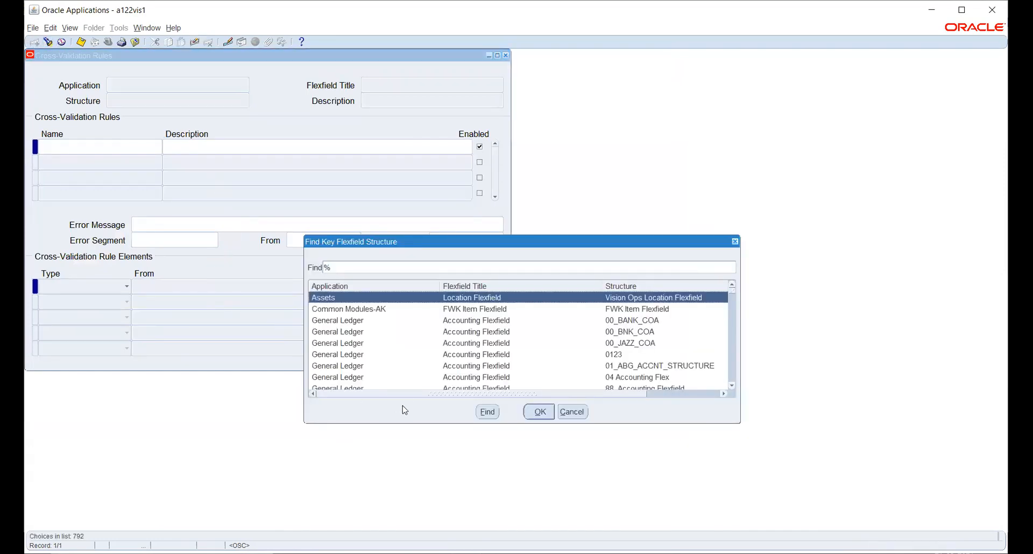
{"action": "scroll", "coordinate": [489, 346], "scroll_direction": "down", "scroll_amount": 1}
{"action": "scroll", "coordinate": [489, 346], "scroll_direction": "down", "scroll_amount": 5}
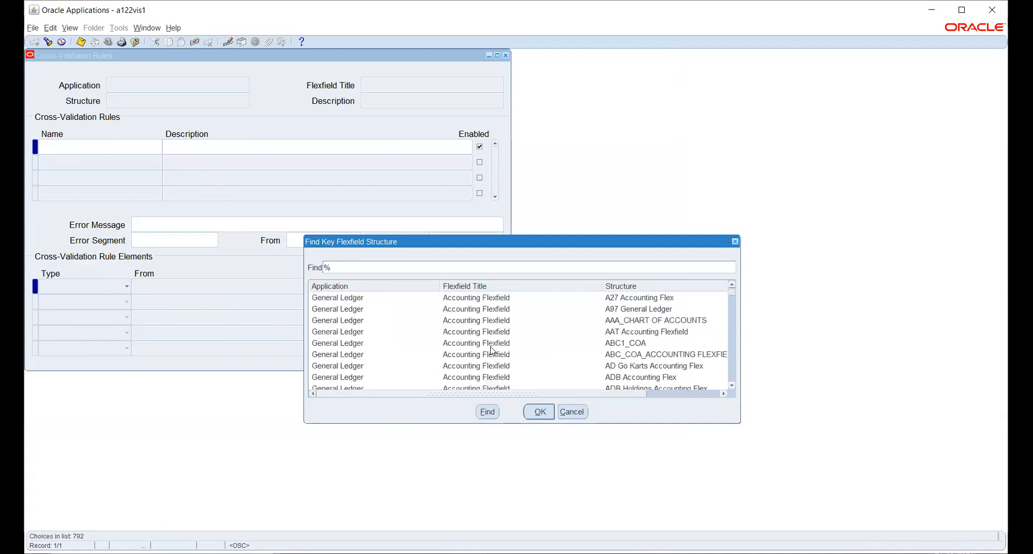
{"action": "key", "text": "Escape"}
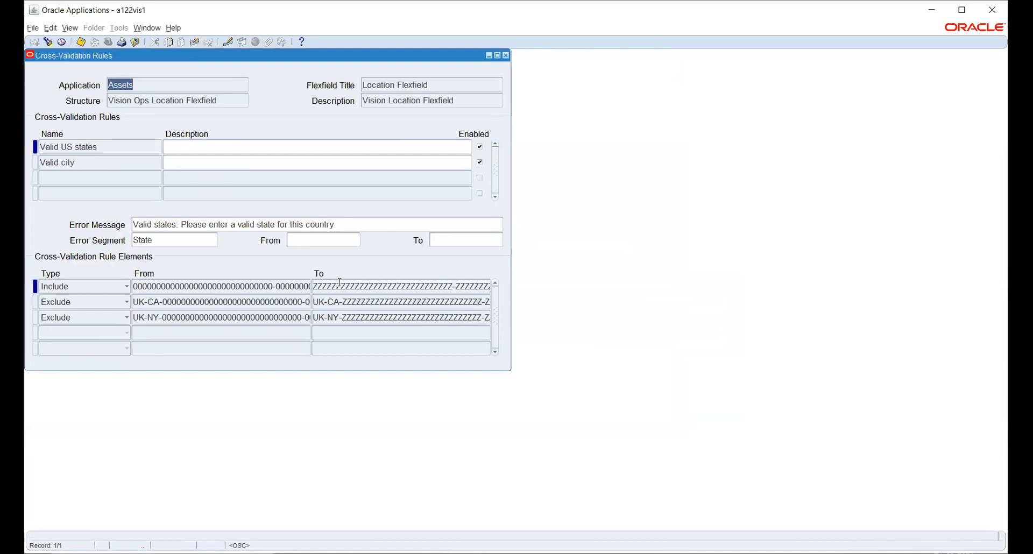
Step: Find the General Ledger accounting flexfield structure TATACOA and load its cross-validation rules
{"action": "left_click", "coordinate": [48, 43]}
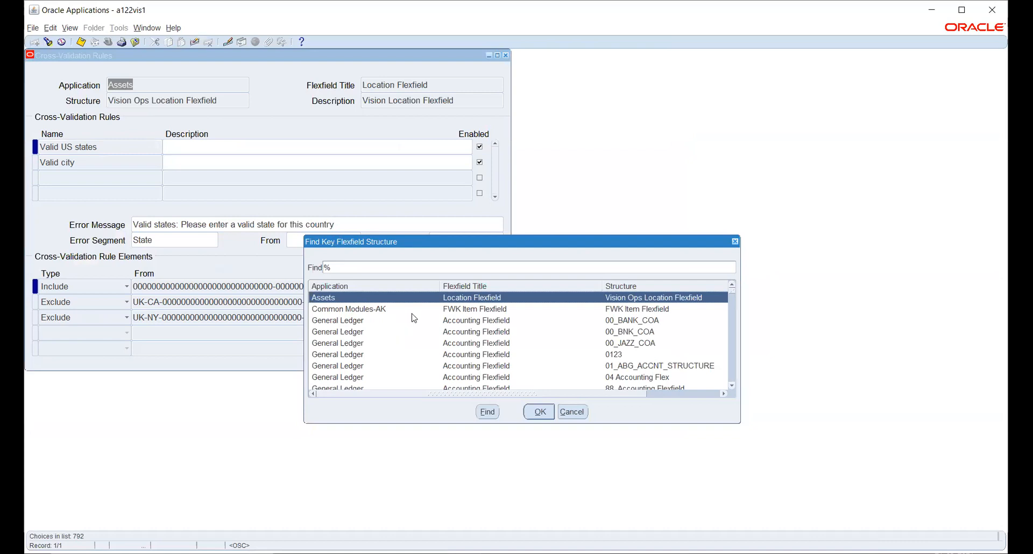
{"action": "scroll", "coordinate": [413, 318], "scroll_direction": "down", "scroll_amount": 10}
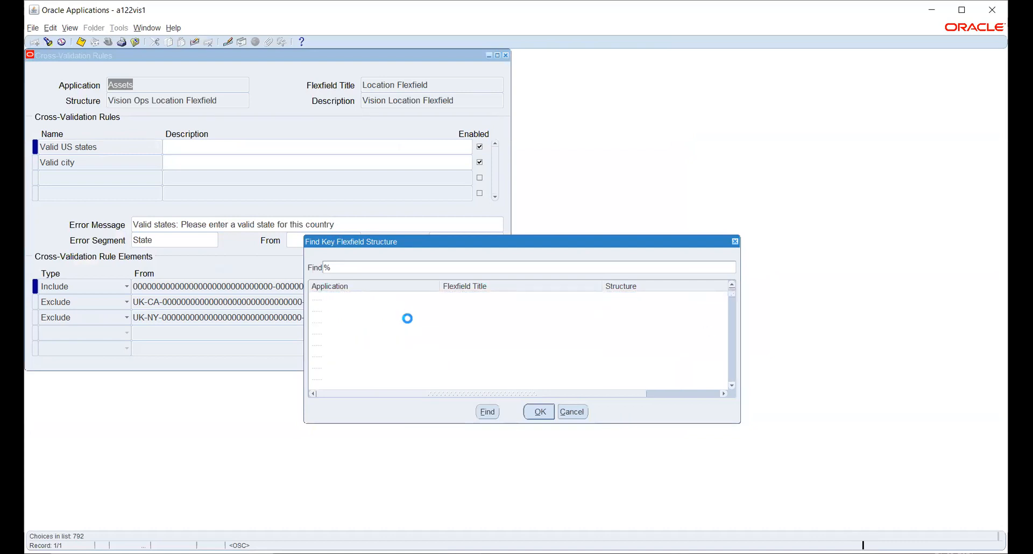
{"action": "scroll", "coordinate": [407, 319], "scroll_direction": "down", "scroll_amount": 10}
{"action": "scroll", "coordinate": [406, 319], "scroll_direction": "down", "scroll_amount": 10}
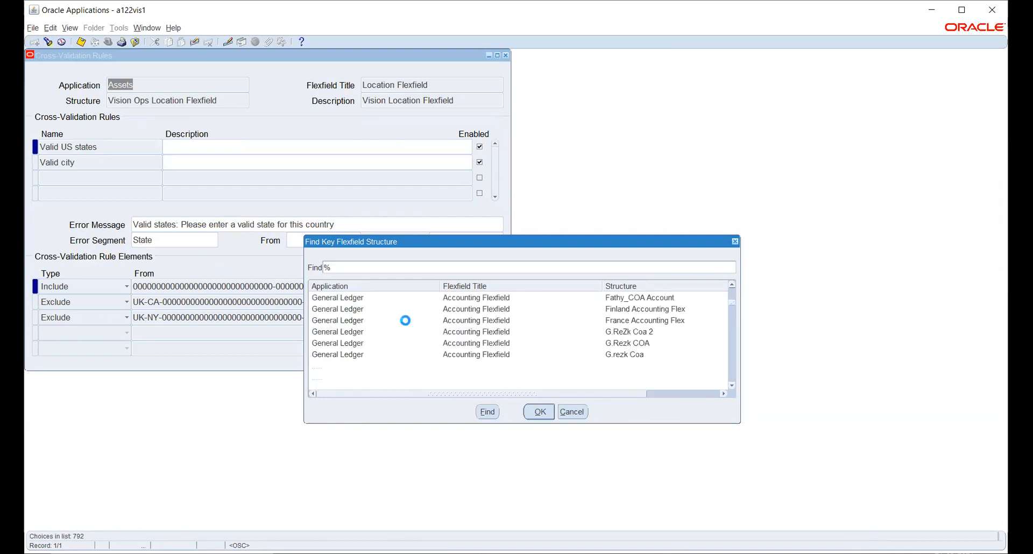
{"action": "scroll", "coordinate": [405, 320], "scroll_direction": "down", "scroll_amount": 10}
{"action": "scroll", "coordinate": [405, 320], "scroll_direction": "down", "scroll_amount": 10}
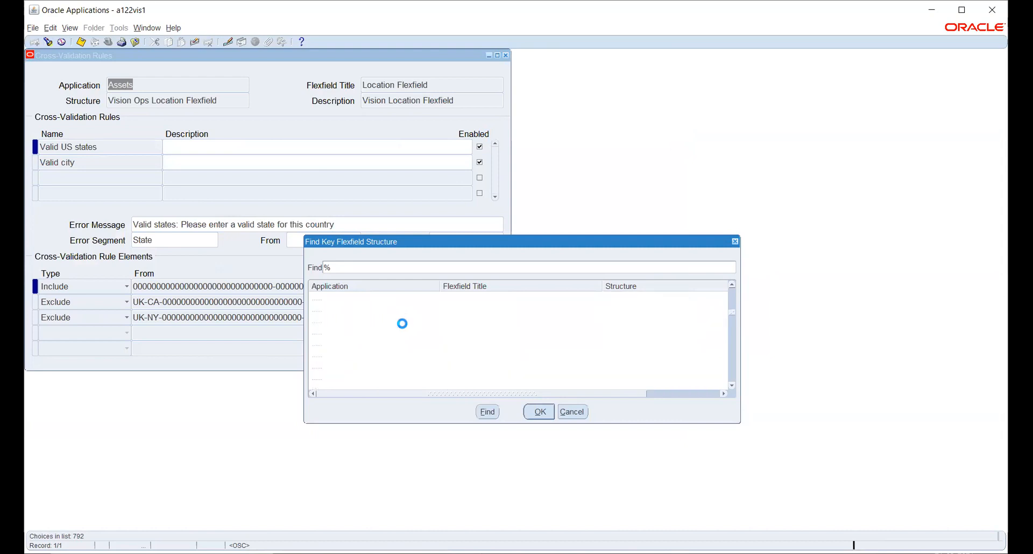
{"action": "scroll", "coordinate": [401, 323], "scroll_direction": "down", "scroll_amount": 7}
{"action": "scroll", "coordinate": [401, 323], "scroll_direction": "down", "scroll_amount": 8}
{"action": "scroll", "coordinate": [398, 324], "scroll_direction": "down", "scroll_amount": 8}
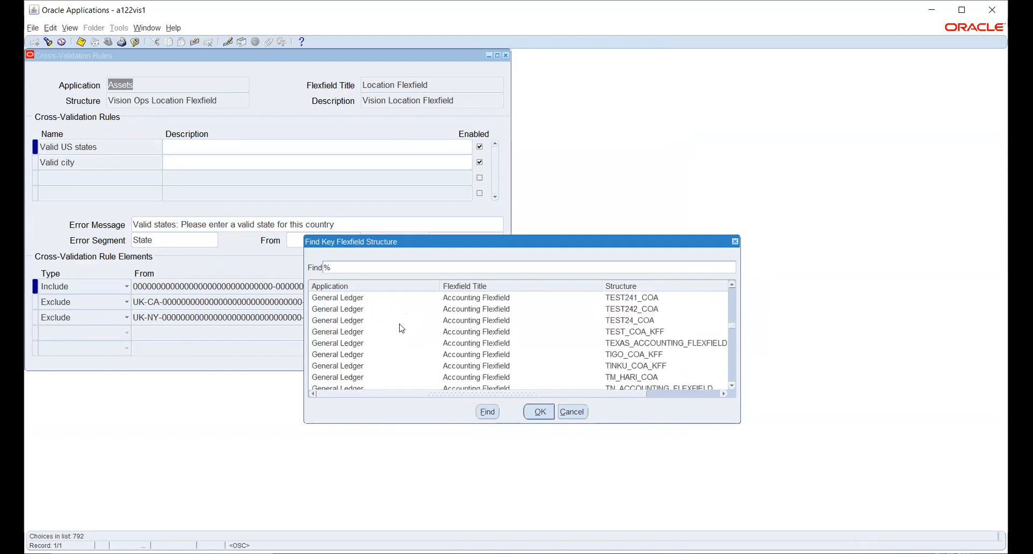
{"action": "scroll", "coordinate": [399, 324], "scroll_direction": "up", "scroll_amount": 5}
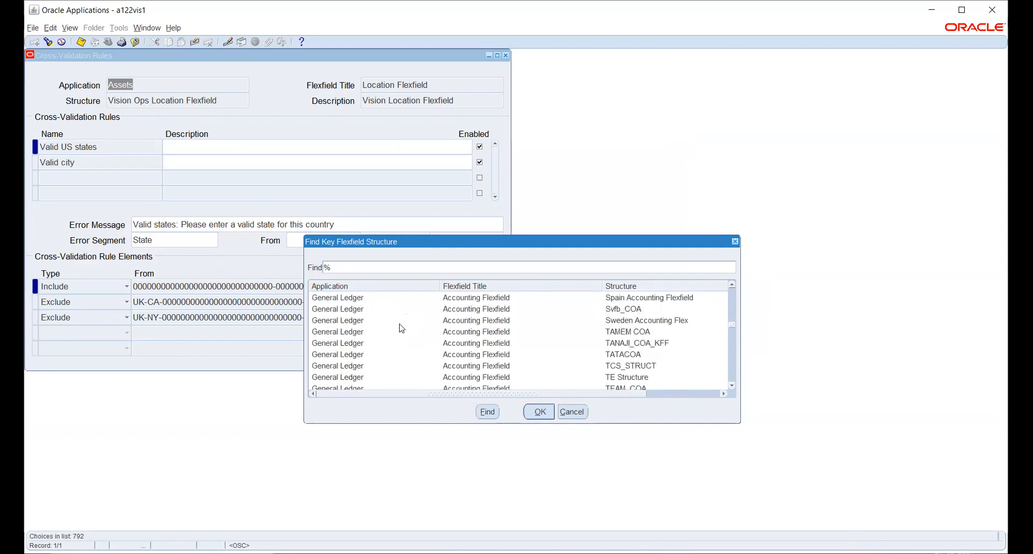
{"action": "scroll", "coordinate": [402, 328], "scroll_direction": "down", "scroll_amount": 1}
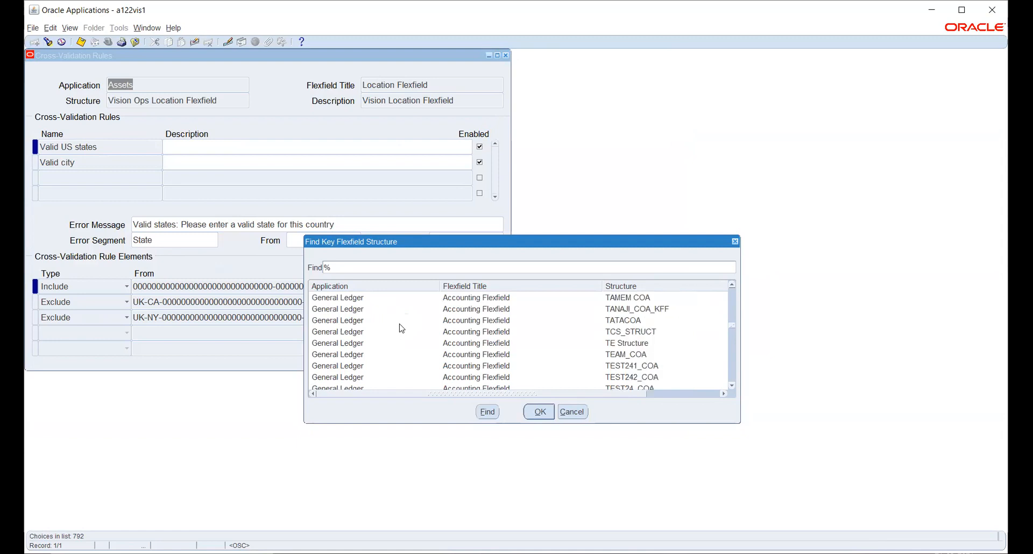
{"action": "left_click", "coordinate": [619, 321]}
{"action": "left_click", "coordinate": [538, 412]}
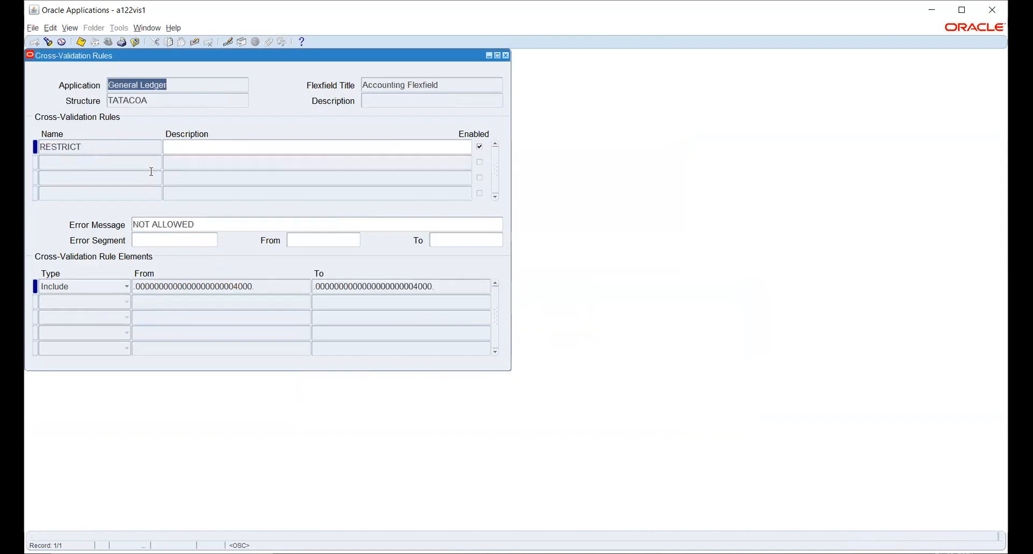
Step: Set the RESTRICT rule's Include element to company 001 and department 020 (PURCHASE) for both low and high ends
{"action": "left_click", "coordinate": [264, 291]}
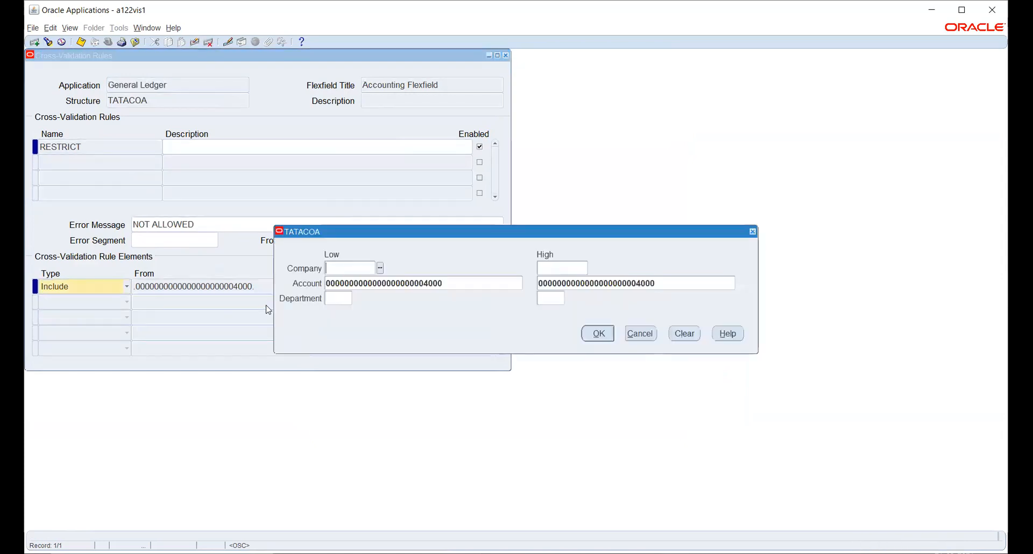
{"action": "left_click", "coordinate": [380, 267]}
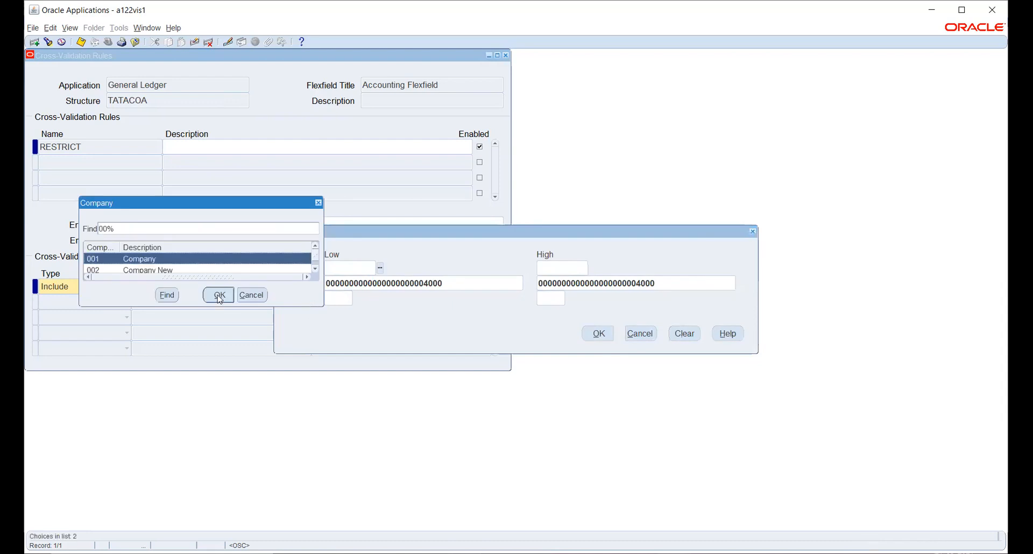
{"action": "left_click", "coordinate": [220, 296]}
{"action": "left_click", "coordinate": [581, 269]}
{"action": "left_click", "coordinate": [349, 299]}
{"action": "left_click", "coordinate": [357, 299]}
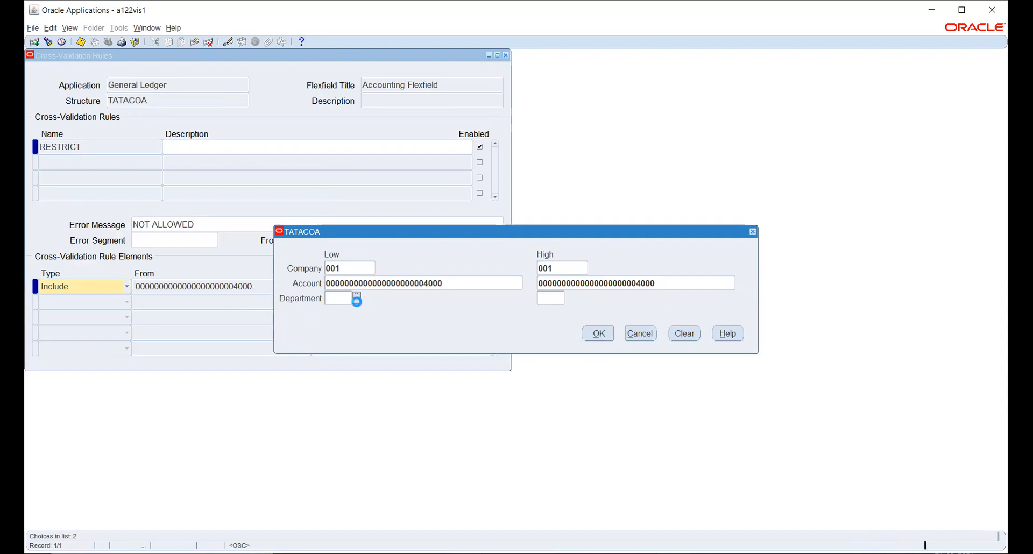
{"action": "left_click", "coordinate": [244, 262]}
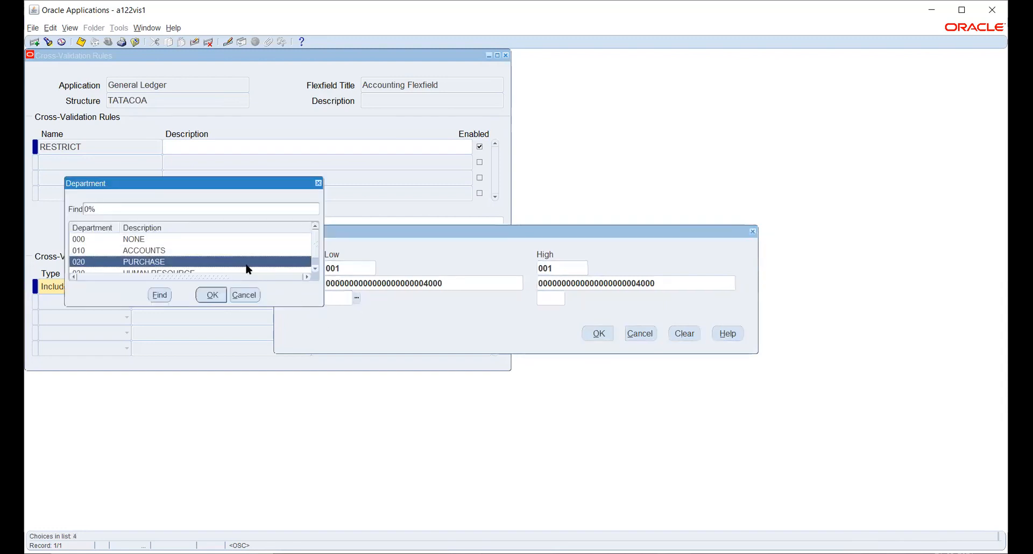
{"action": "left_click", "coordinate": [212, 295]}
{"action": "left_click", "coordinate": [595, 334]}
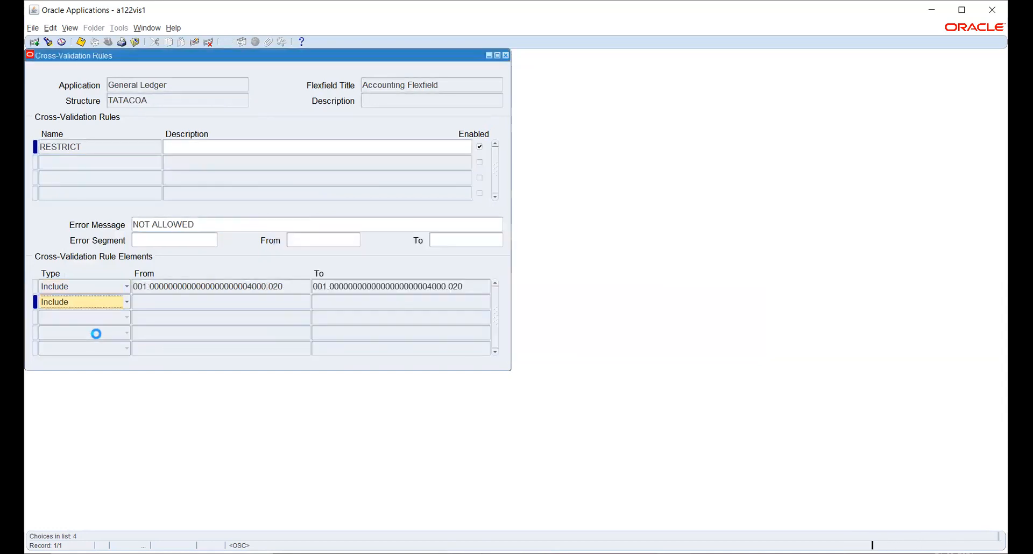
Step: Add an Exclude element to the RESTRICT rule with company 001 and the Retained Earnings account ending in 4000
{"action": "left_click", "coordinate": [98, 303]}
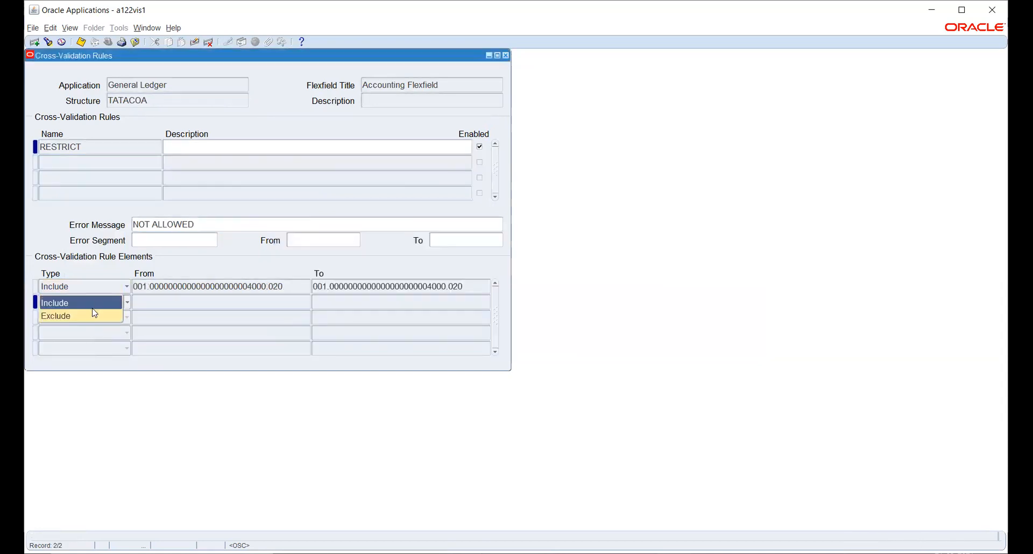
{"action": "left_click", "coordinate": [92, 316]}
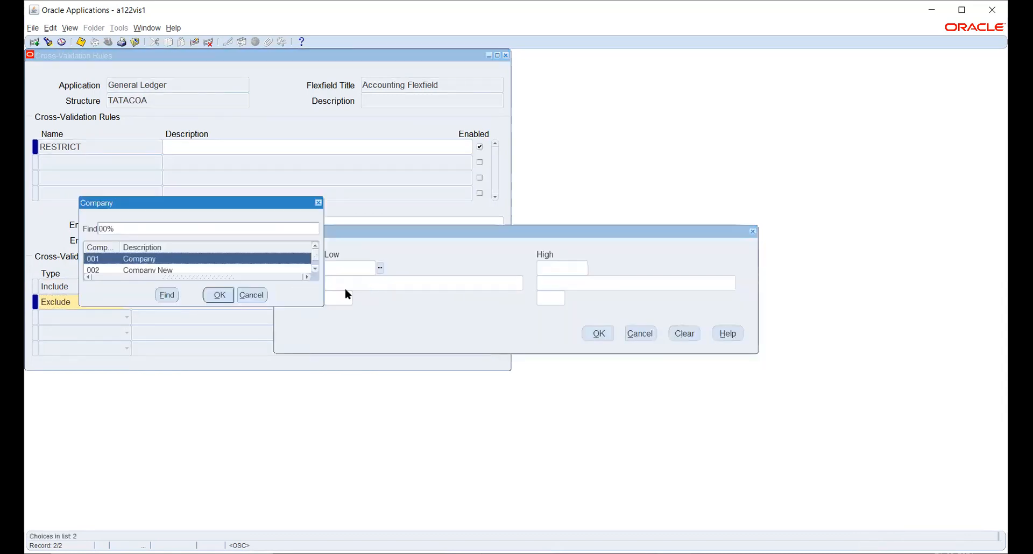
{"action": "left_click", "coordinate": [214, 295]}
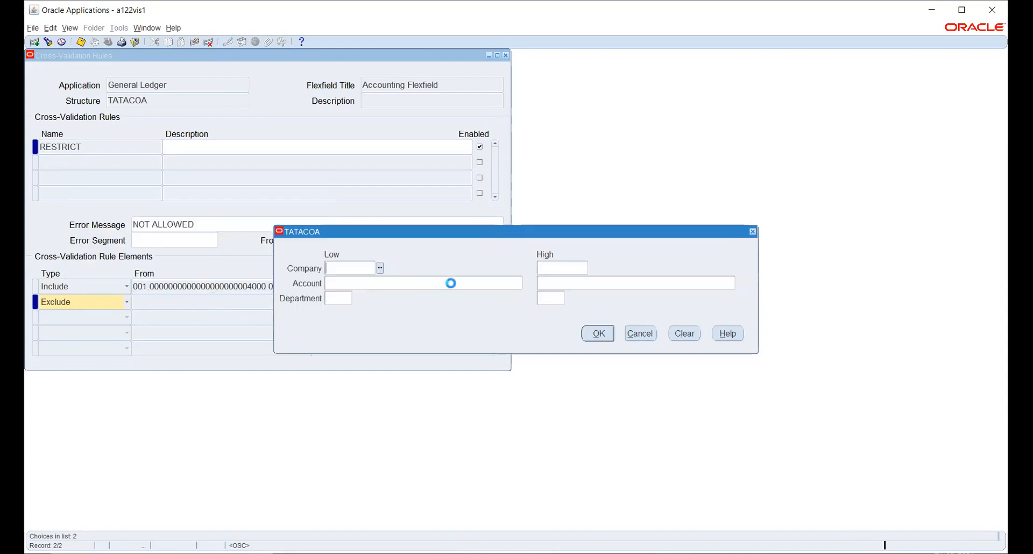
{"action": "left_click", "coordinate": [513, 288]}
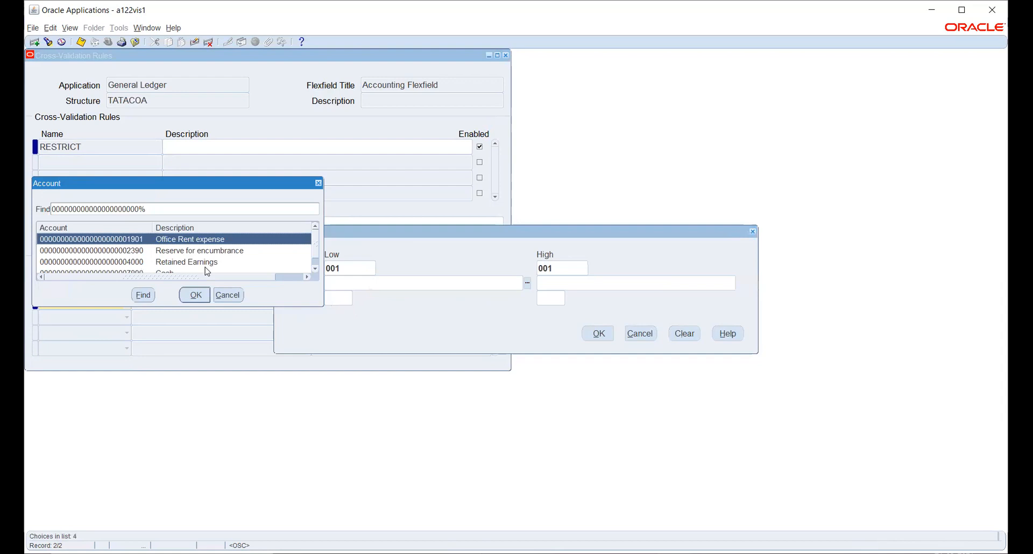
{"action": "left_click", "coordinate": [213, 262]}
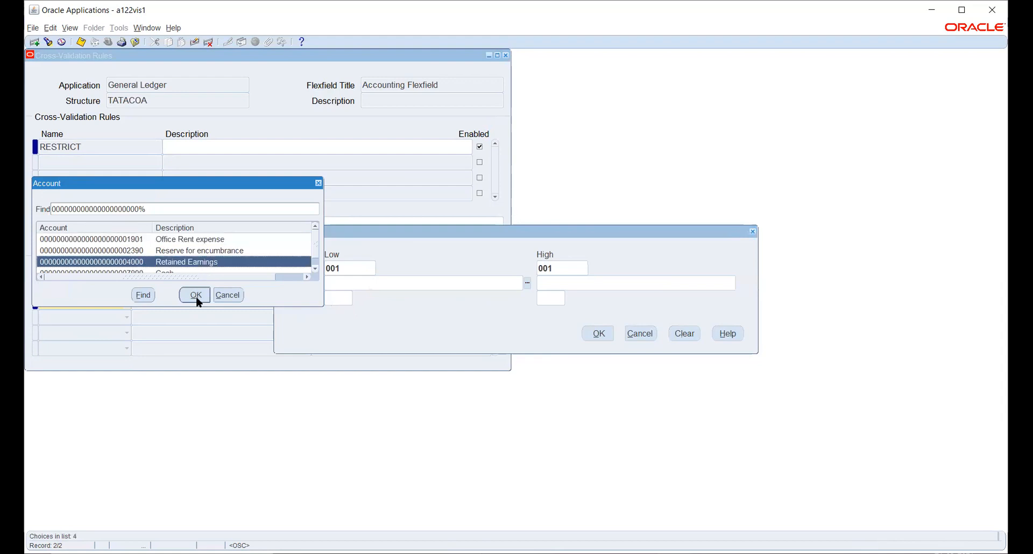
{"action": "left_click", "coordinate": [197, 296]}
Step: Set the Exclude element's department to 030 (HUMAN RESOURCE) and recheck its low and high segment values
{"action": "left_click", "coordinate": [358, 301]}
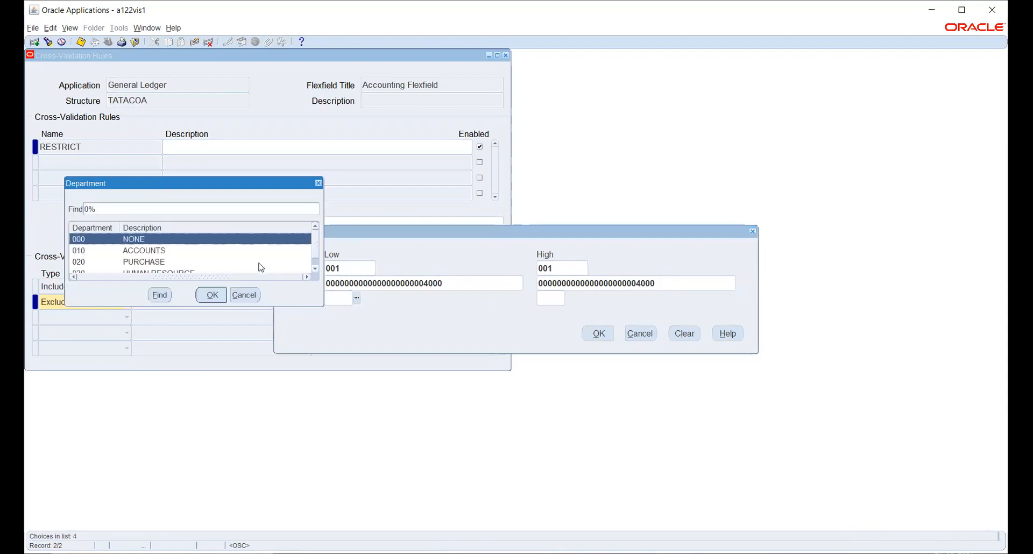
{"action": "scroll", "coordinate": [239, 263], "scroll_direction": "down", "scroll_amount": 1}
{"action": "left_click", "coordinate": [224, 262]}
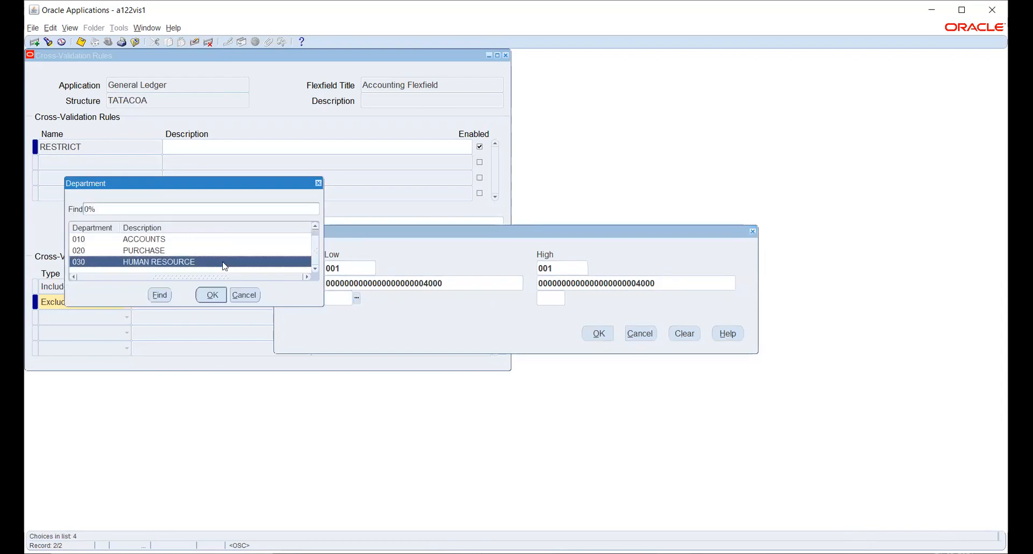
{"action": "left_click", "coordinate": [212, 295]}
{"action": "left_click", "coordinate": [594, 334]}
{"action": "left_click", "coordinate": [292, 301]}
{"action": "double_click", "coordinate": [295, 302]}
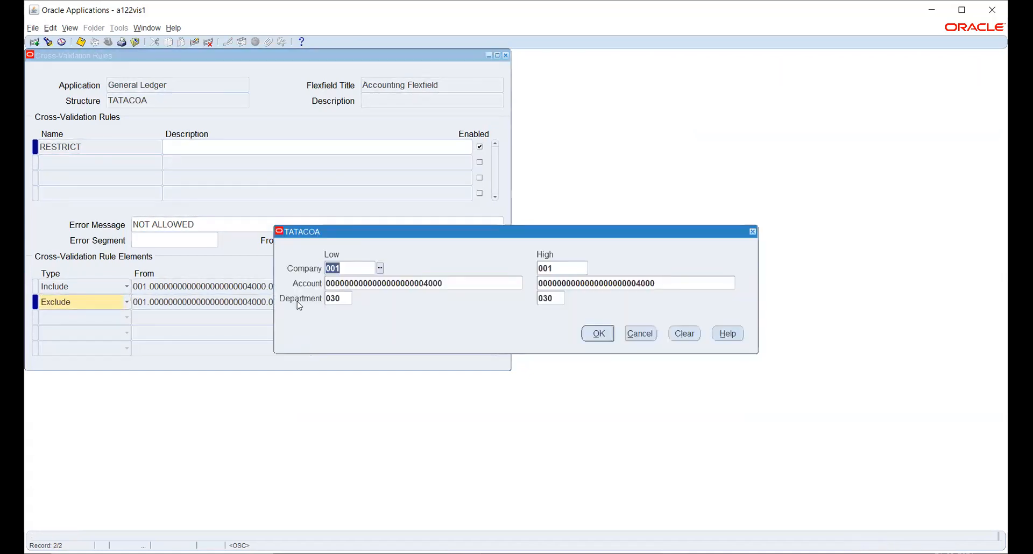
{"action": "left_click", "coordinate": [596, 334]}
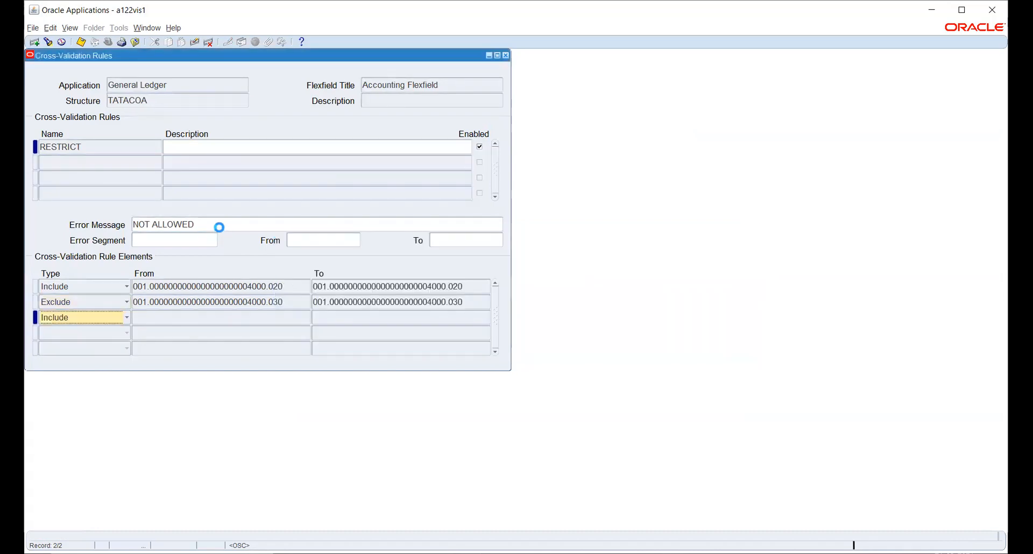
Step: Save the RESTRICT cross-validation rule and close the Cross-Validation Rules form
{"action": "left_click", "coordinate": [210, 222]}
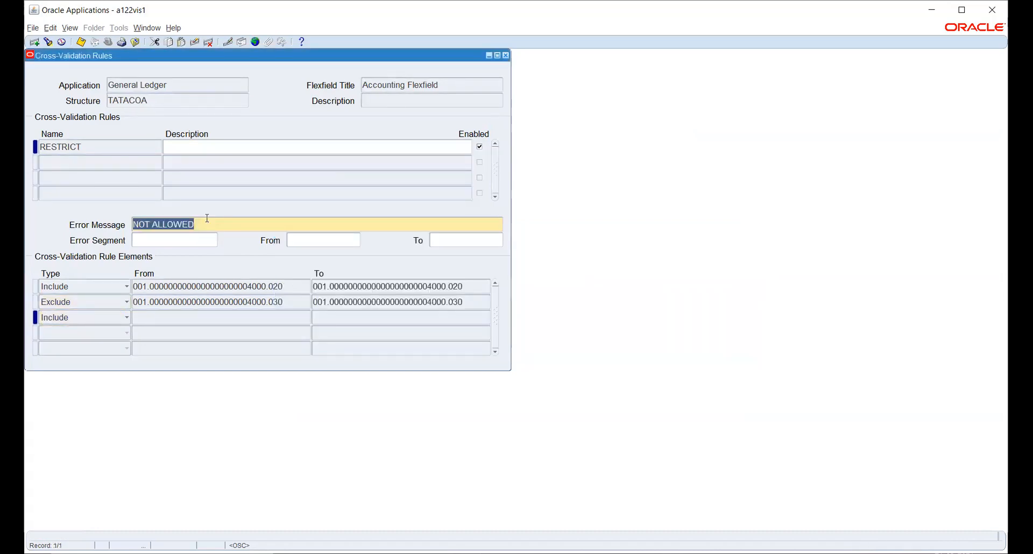
{"action": "left_click", "coordinate": [81, 42]}
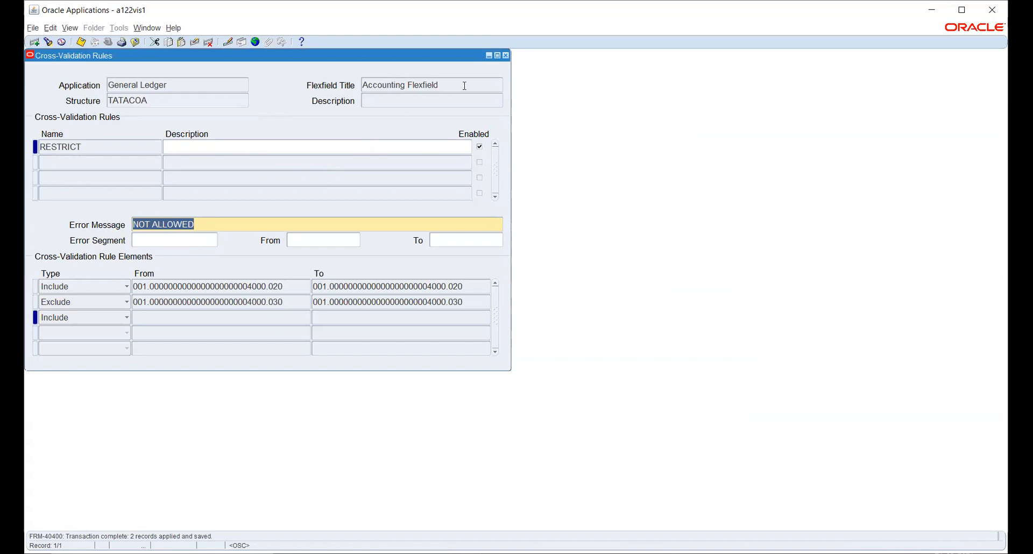
{"action": "left_click", "coordinate": [506, 56]}
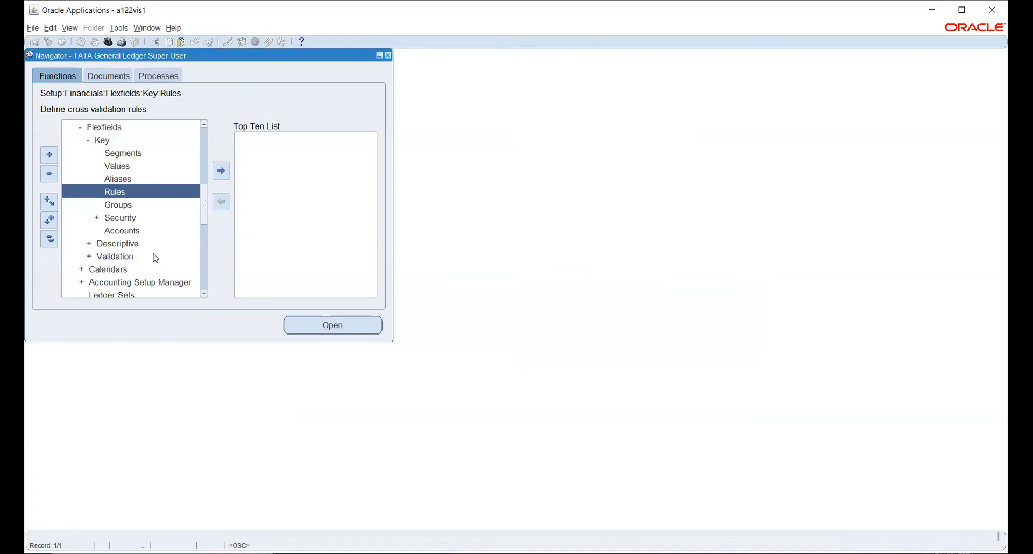
Step: Open the journal entry form and start a new journal named NEW
{"action": "scroll", "coordinate": [130, 187], "scroll_direction": "up", "scroll_amount": 2}
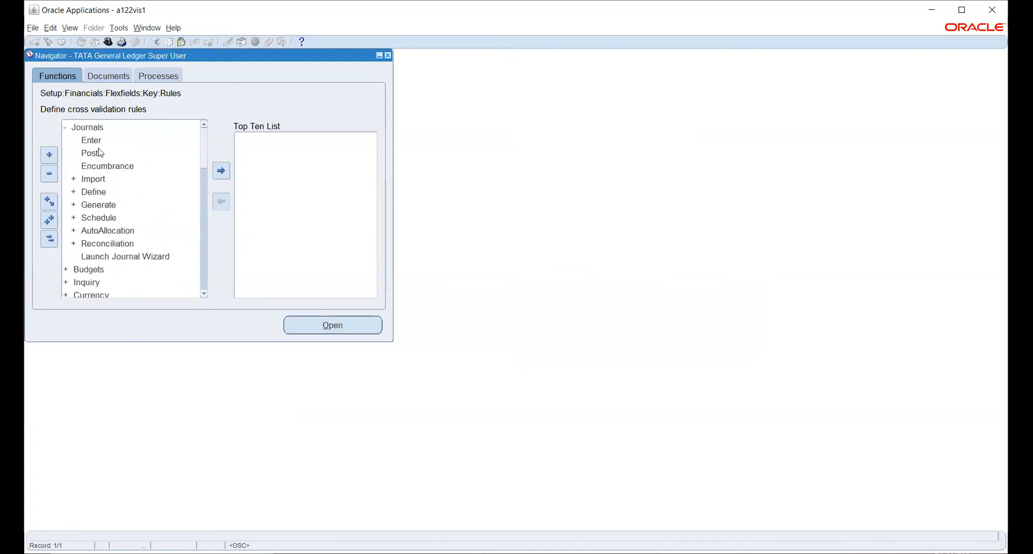
{"action": "left_click", "coordinate": [92, 139]}
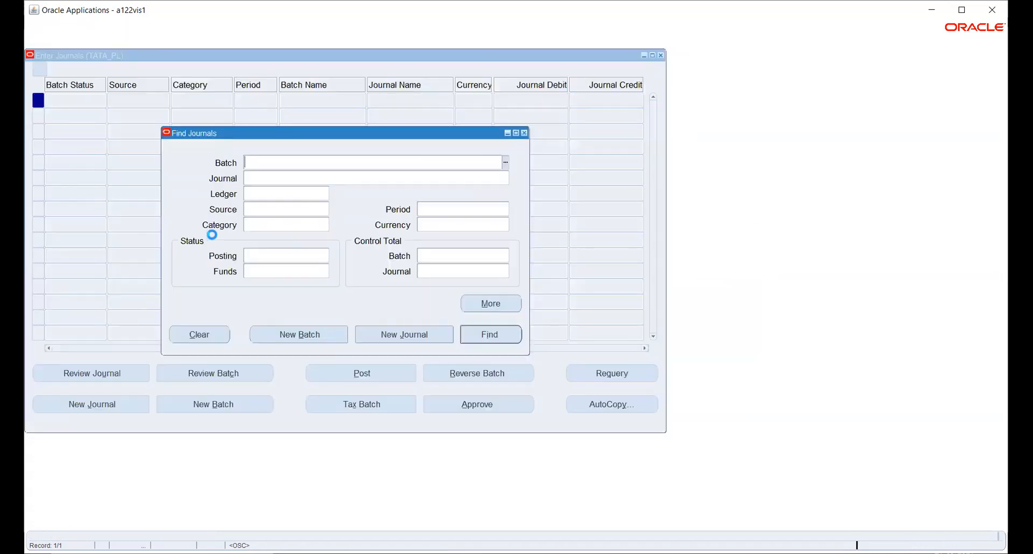
{"action": "left_click", "coordinate": [380, 336]}
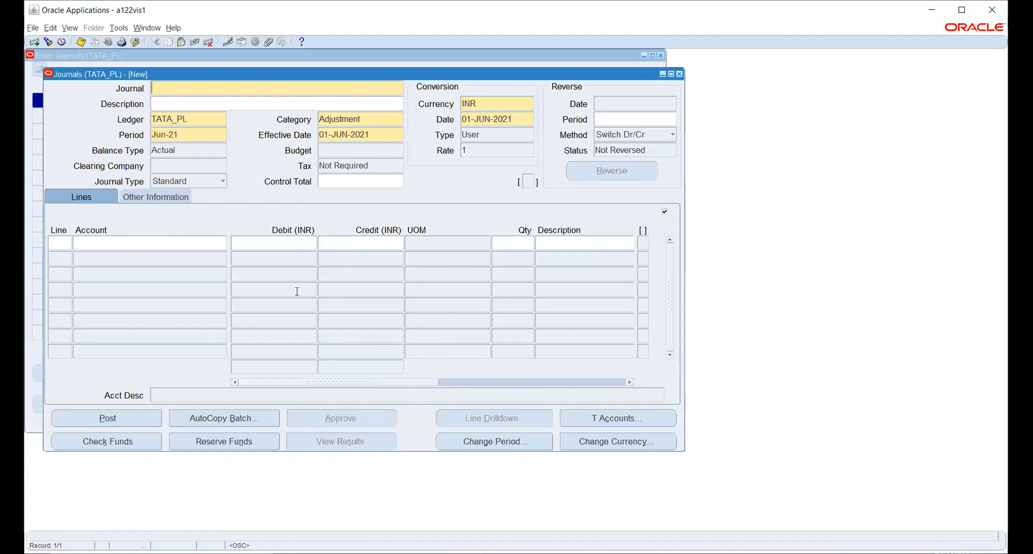
{"action": "type", "text": "NEW"}
{"action": "key", "text": "Tab"}
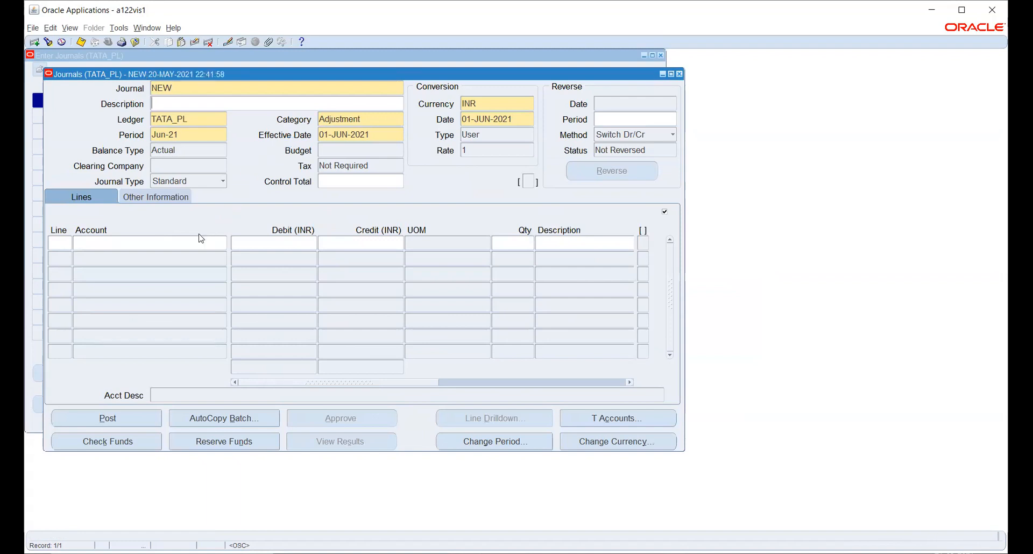
Step: Start journal line 1's account combination with company 001 and the Retained Earnings account ending in 4000
{"action": "left_click", "coordinate": [66, 247]}
{"action": "left_click", "coordinate": [89, 246]}
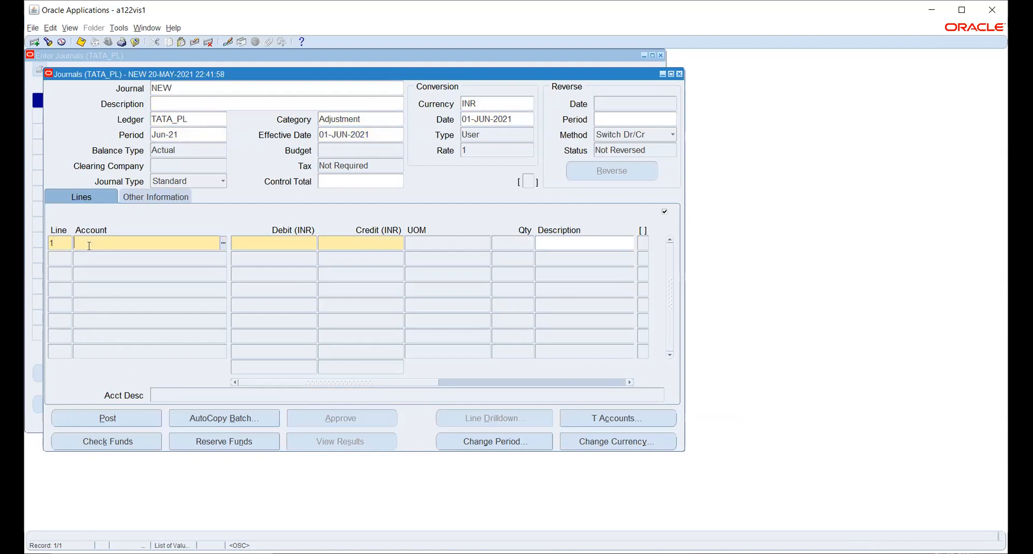
{"action": "left_click", "coordinate": [224, 244]}
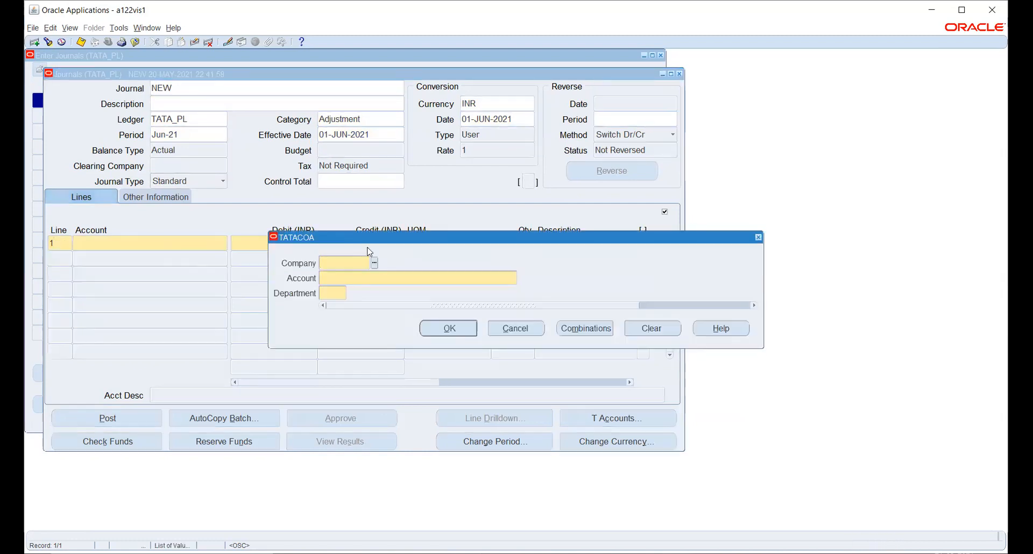
{"action": "left_click", "coordinate": [374, 263]}
{"action": "left_click", "coordinate": [219, 297]}
{"action": "left_click", "coordinate": [522, 277]}
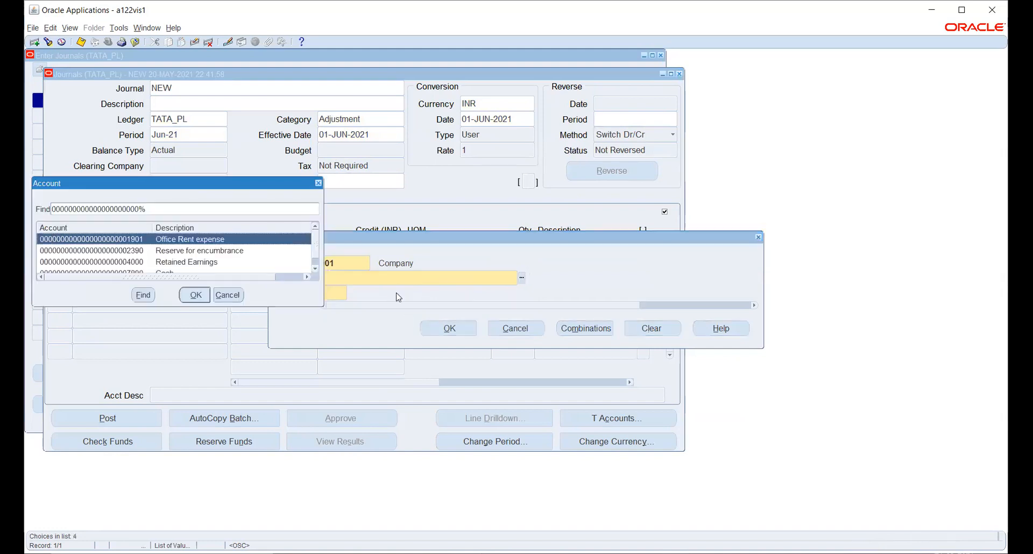
{"action": "left_click", "coordinate": [209, 264]}
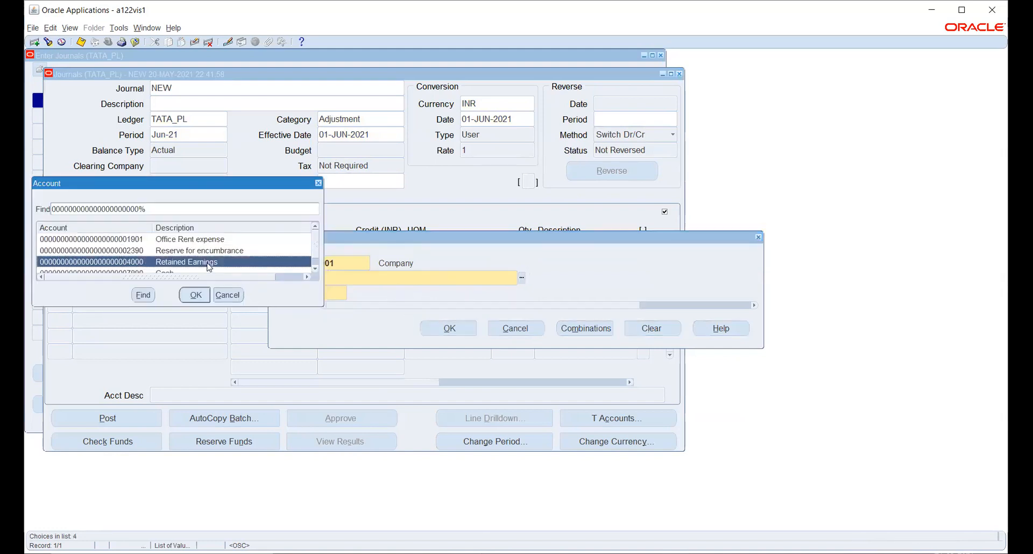
{"action": "left_click", "coordinate": [195, 295]}
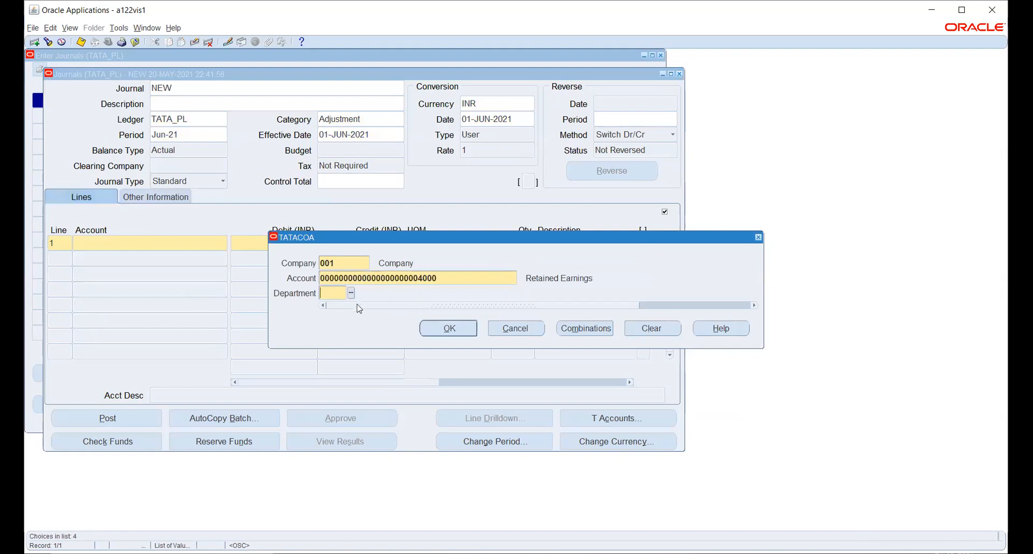
Step: Complete line 1's account combination with department 010 (ACCOUNTS)
{"action": "left_click", "coordinate": [351, 293]}
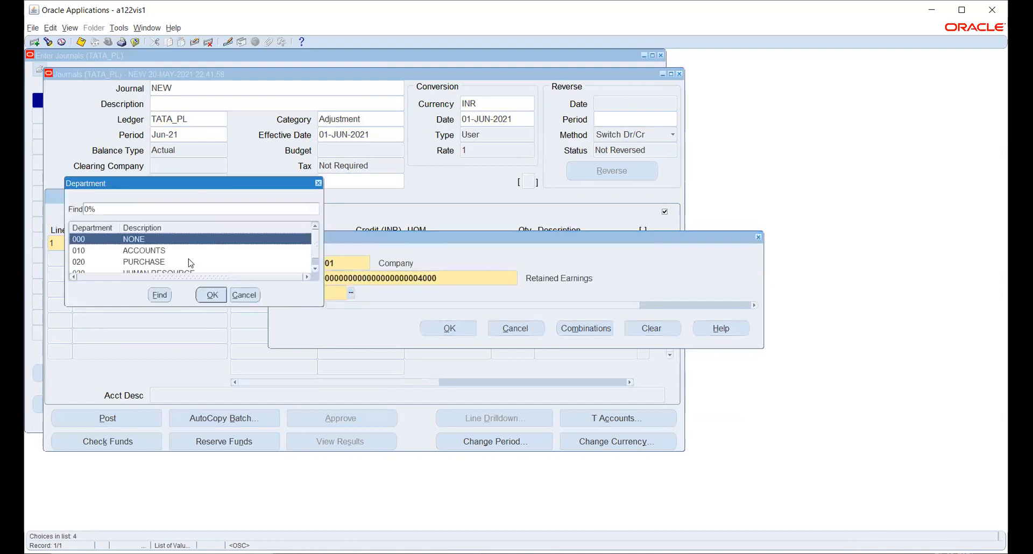
{"action": "left_click", "coordinate": [171, 255]}
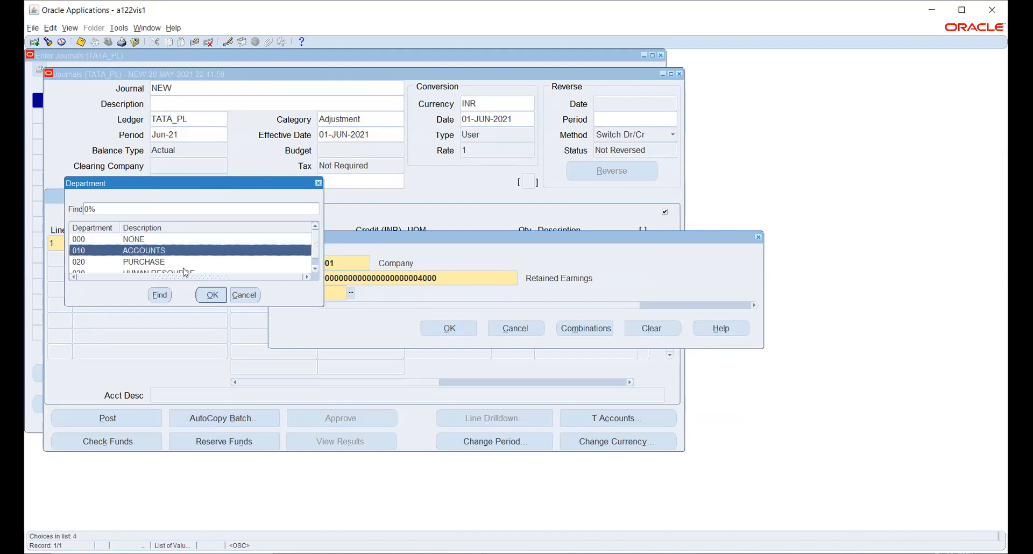
{"action": "left_click", "coordinate": [211, 295]}
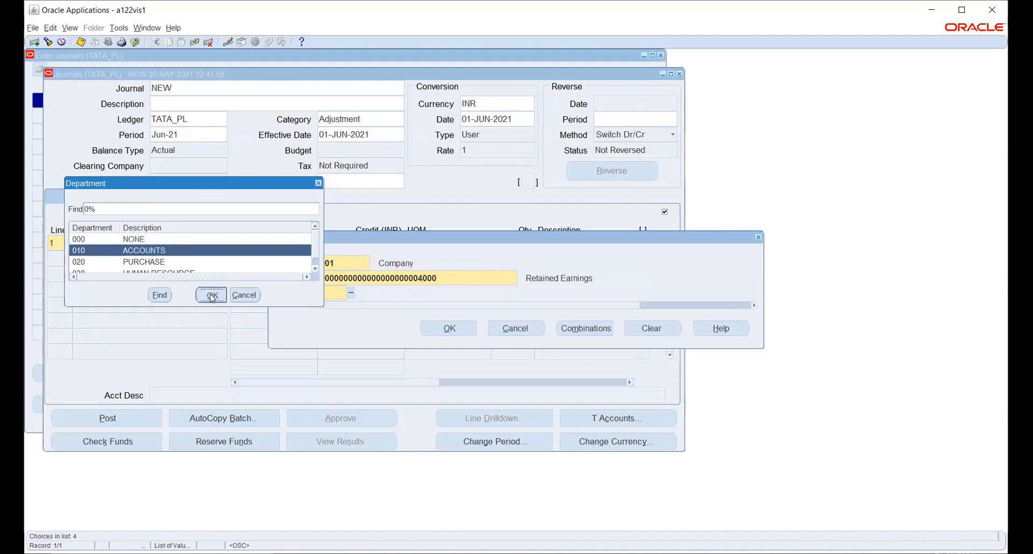
{"action": "left_click", "coordinate": [460, 327]}
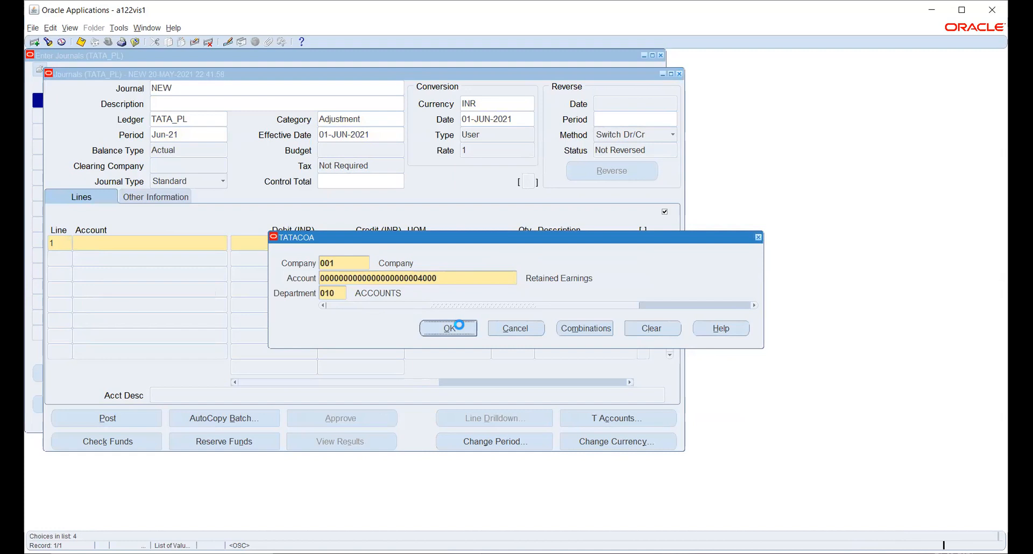
Step: Change the department in line 1's account combination to 020 (PURCHASE)
{"action": "left_click", "coordinate": [225, 243]}
{"action": "left_click", "coordinate": [225, 244]}
{"action": "left_click", "coordinate": [341, 293]}
{"action": "left_click", "coordinate": [351, 294]}
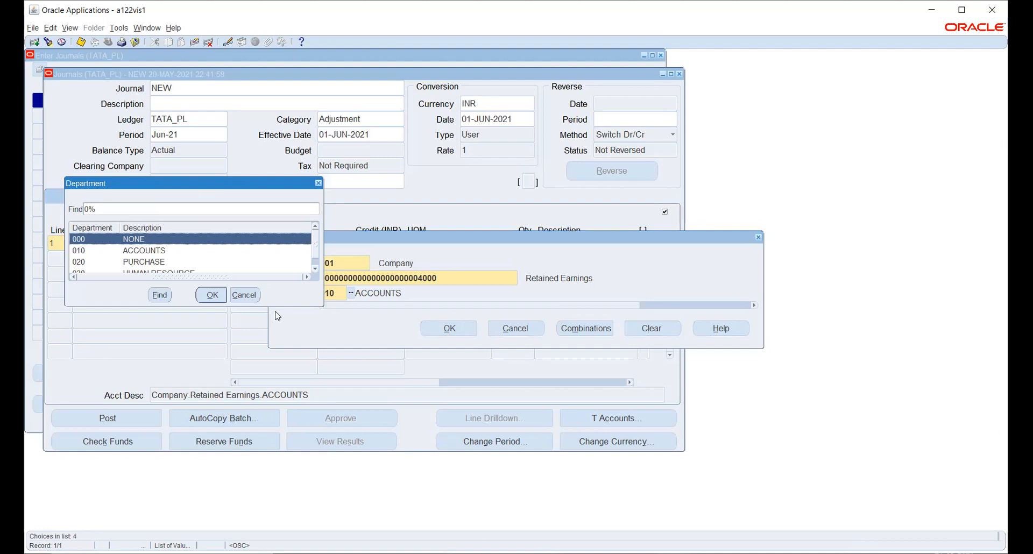
{"action": "left_click", "coordinate": [203, 262]}
{"action": "left_click", "coordinate": [209, 294]}
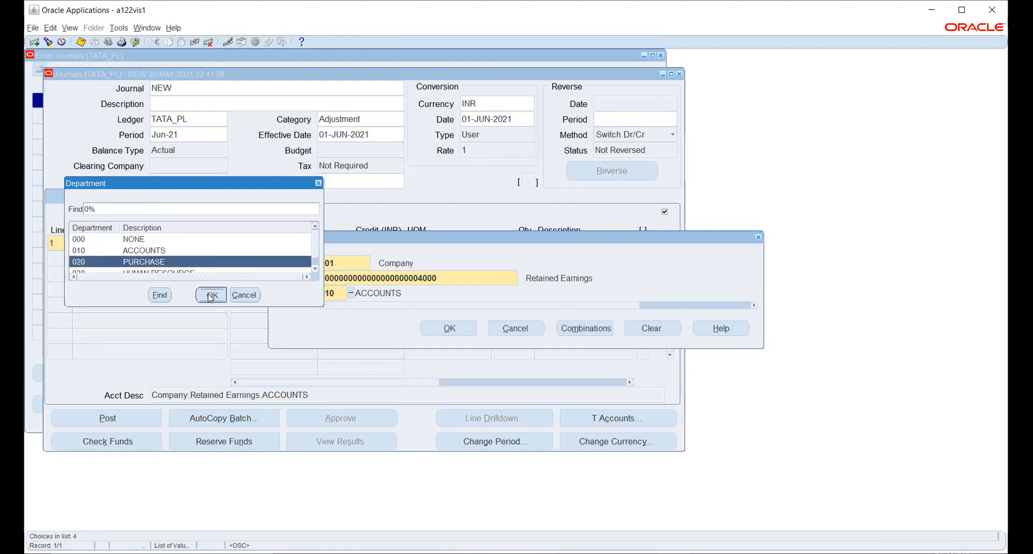
{"action": "left_click", "coordinate": [435, 331]}
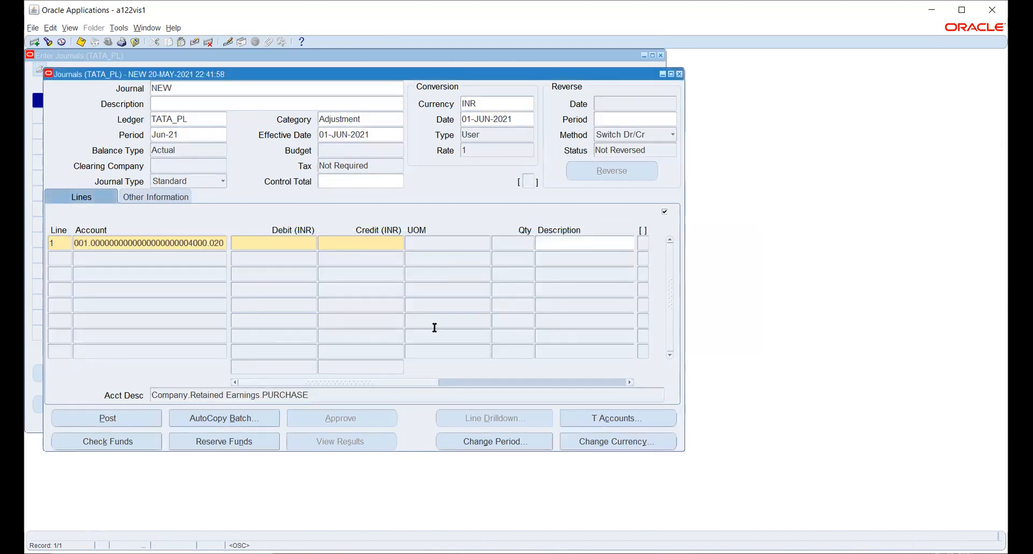
Step: Change the department in journal line 1's account combination to 030 (HUMAN RESOURCE)
{"action": "left_click", "coordinate": [223, 245]}
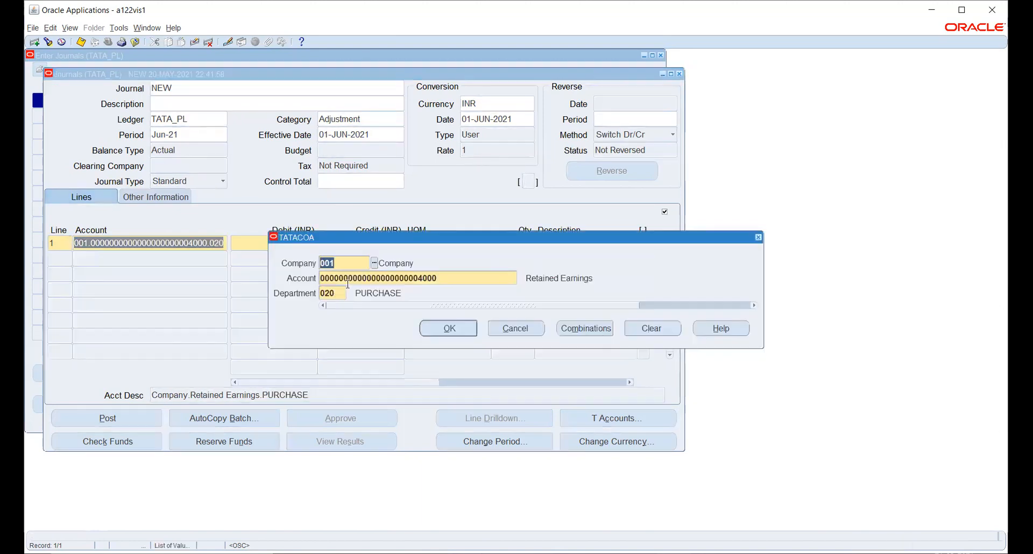
{"action": "left_click", "coordinate": [342, 292]}
{"action": "left_click", "coordinate": [350, 293]}
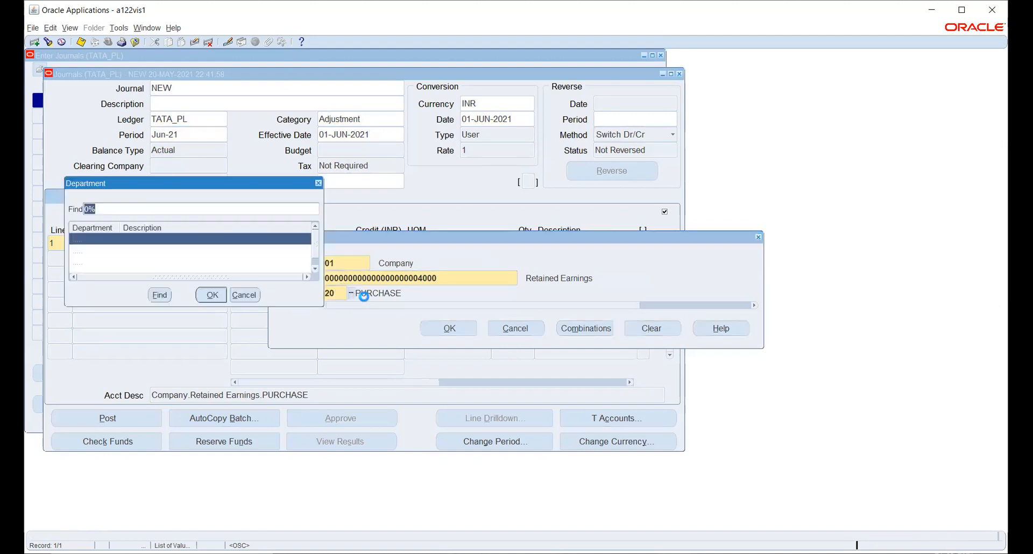
{"action": "left_click", "coordinate": [314, 271]}
{"action": "left_click", "coordinate": [177, 262]}
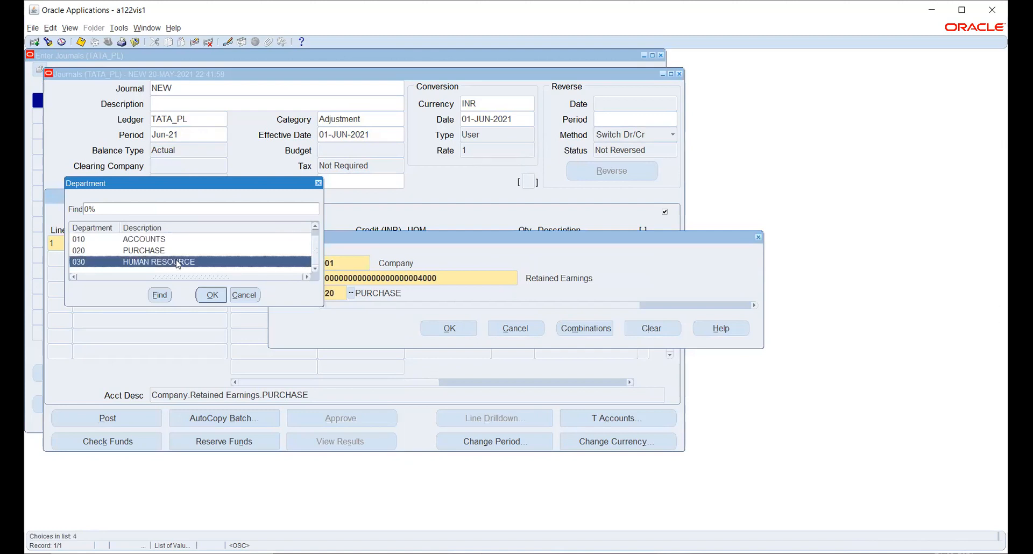
{"action": "left_click", "coordinate": [211, 297]}
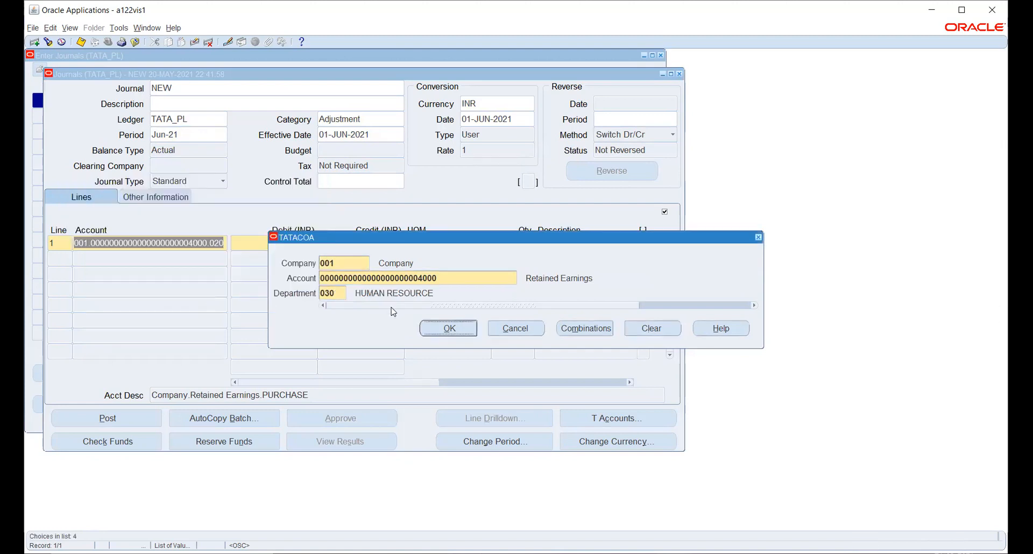
{"action": "left_click", "coordinate": [443, 328]}
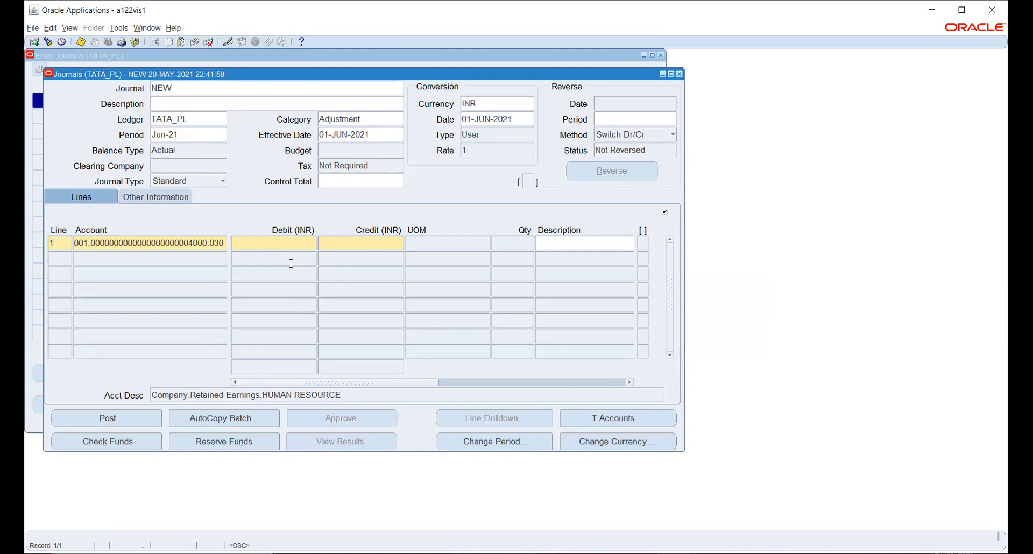
Step: Enter a debit of 1000 INR on journal line 1
{"action": "key", "text": "Tab"}
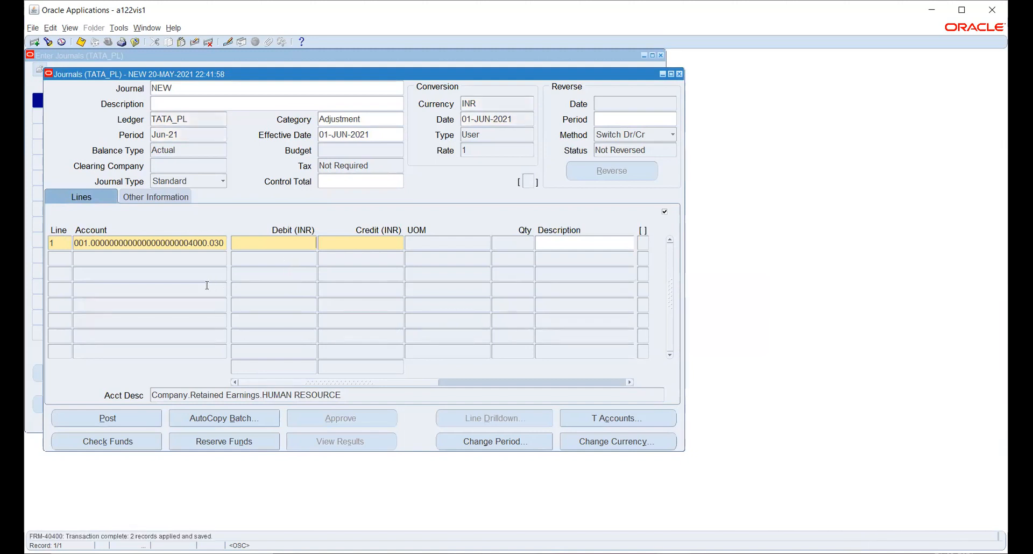
{"action": "type", "text": "1000"}
{"action": "key", "text": "Tab"}
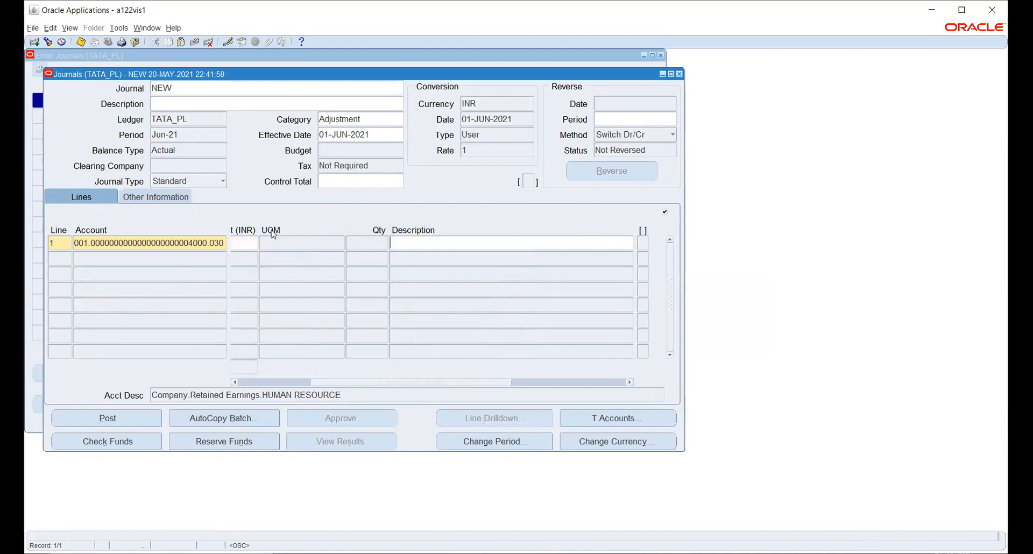
Step: Copy line 1's account combination to line 2 and try changing its account to the one ending in 7890 with department 030
{"action": "left_click", "coordinate": [119, 260]}
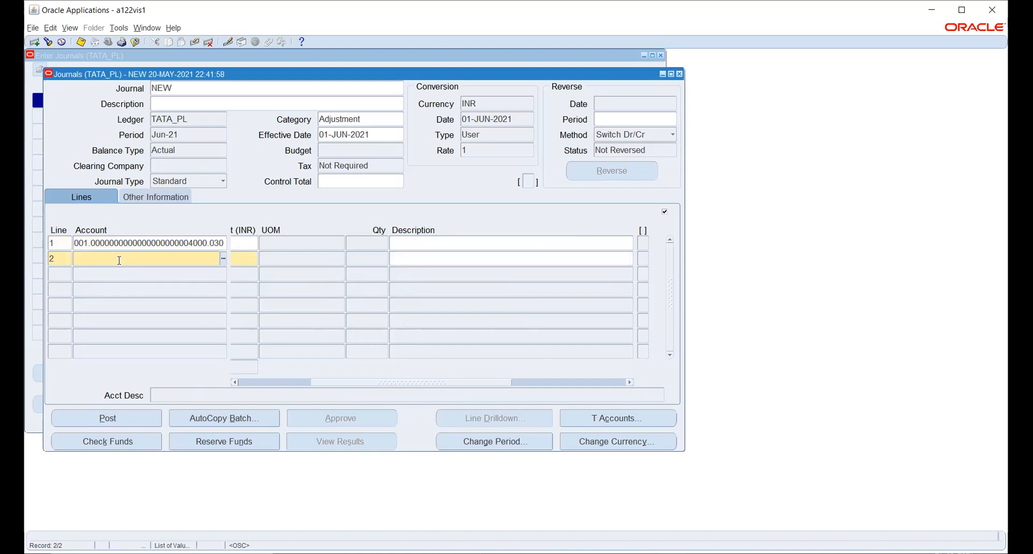
{"action": "key", "text": "shift+F5"}
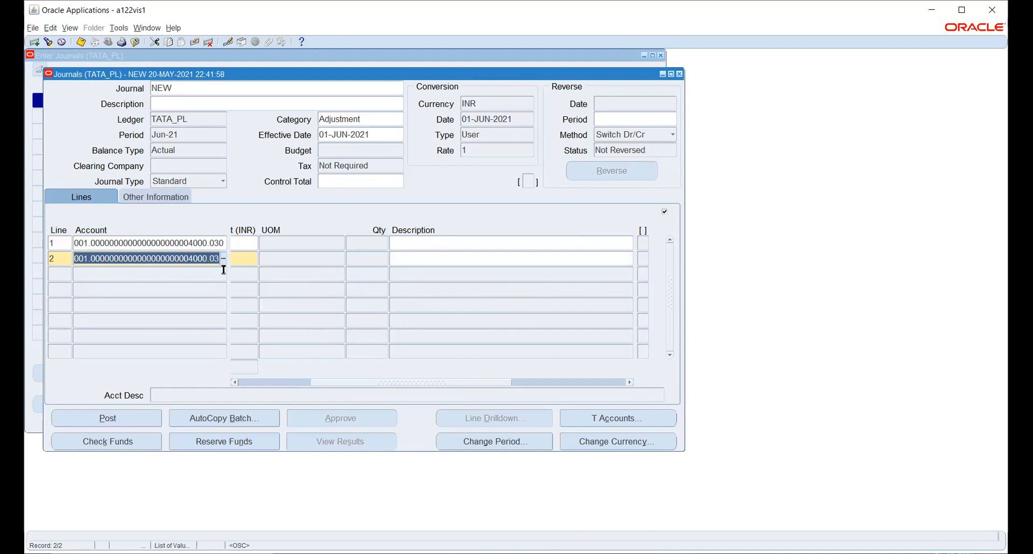
{"action": "left_click", "coordinate": [222, 260]}
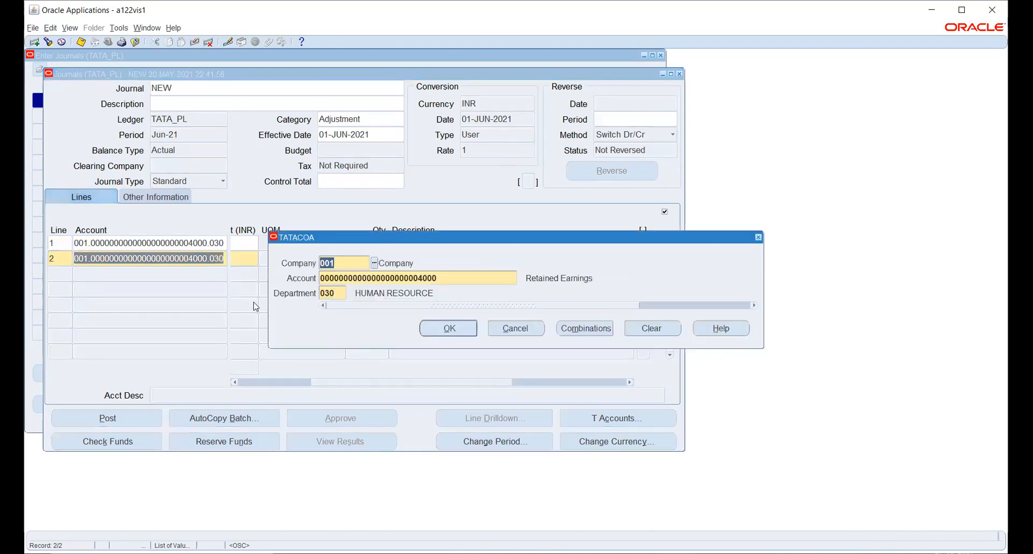
{"action": "key", "text": "Tab"}
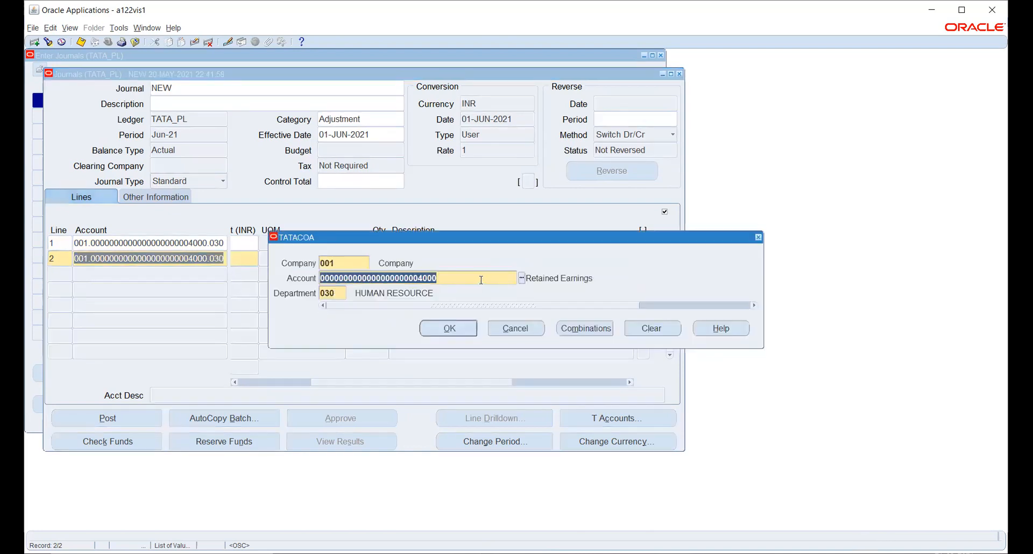
{"action": "left_click", "coordinate": [521, 278]}
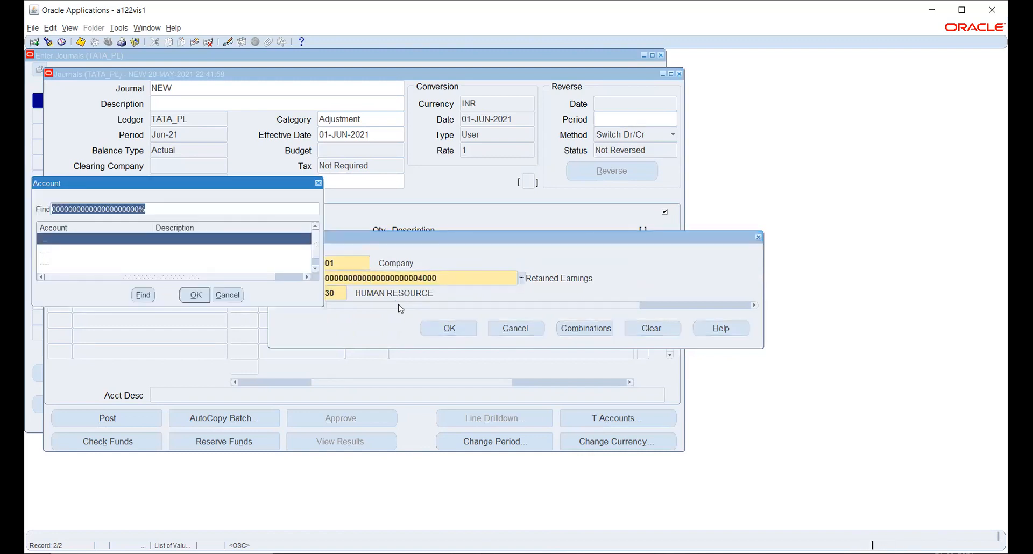
{"action": "left_click", "coordinate": [204, 295]}
{"action": "left_click", "coordinate": [446, 329]}
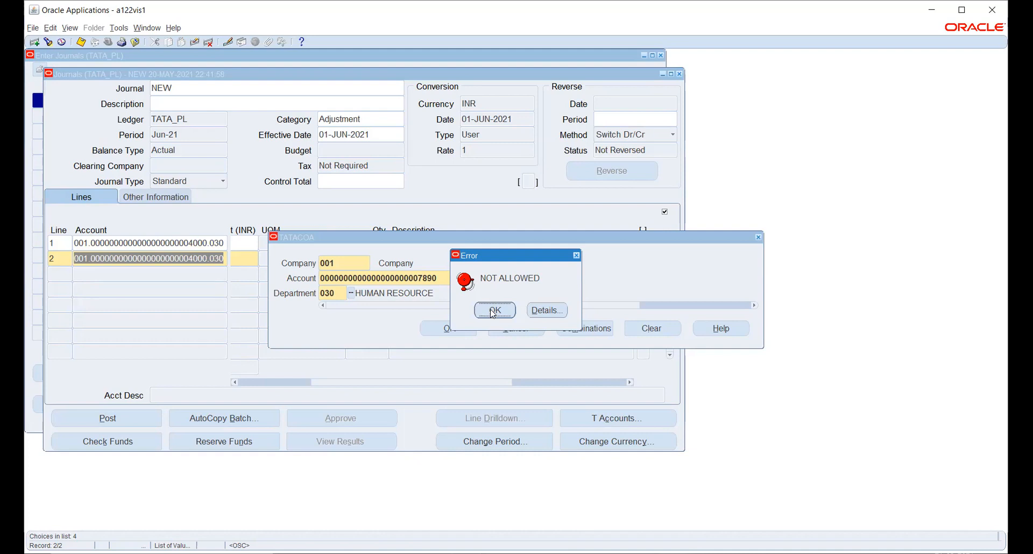
{"action": "left_click", "coordinate": [493, 311]}
{"action": "left_click", "coordinate": [518, 329]}
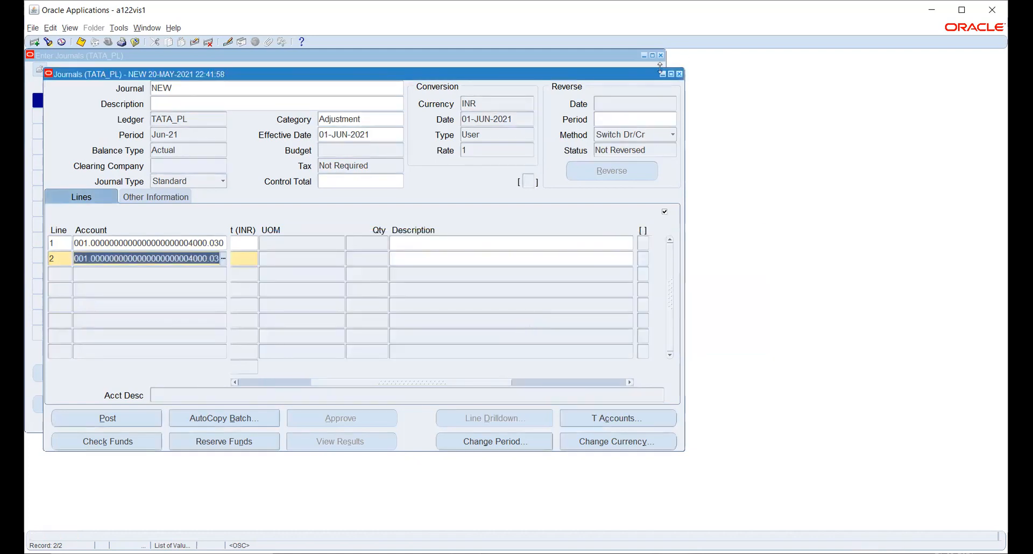
Step: Clear journal line 2 and close the journal windows without saving the changes
{"action": "left_click", "coordinate": [194, 42]}
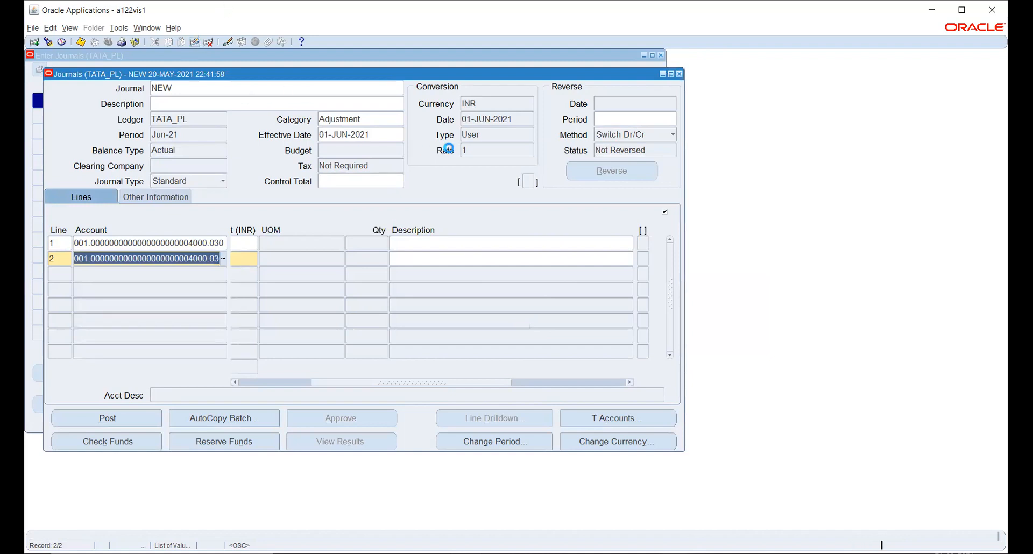
{"action": "left_click", "coordinate": [680, 74]}
{"action": "left_click", "coordinate": [660, 55]}
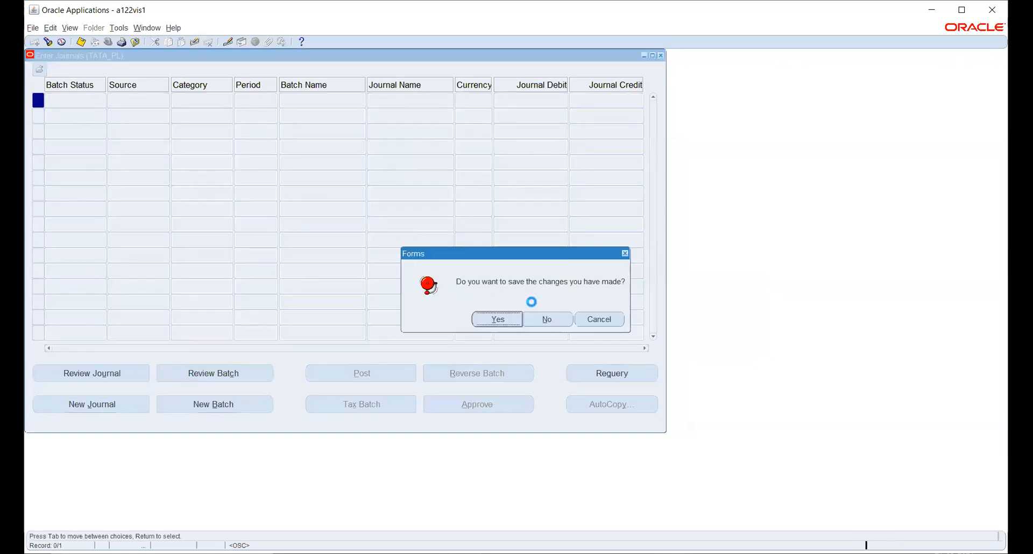
{"action": "left_click", "coordinate": [547, 319]}
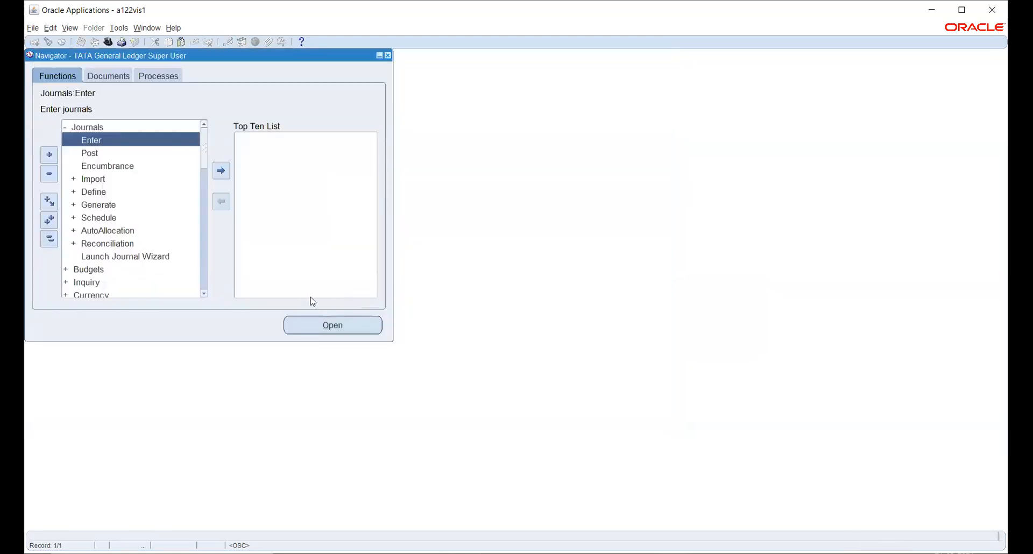
Step: Open the key flexfield cross-validation rules for the General Ledger Accounting Flexfield structure TATACOA
{"action": "scroll", "coordinate": [141, 201], "scroll_direction": "down", "scroll_amount": 1}
{"action": "scroll", "coordinate": [141, 201], "scroll_direction": "down", "scroll_amount": 2}
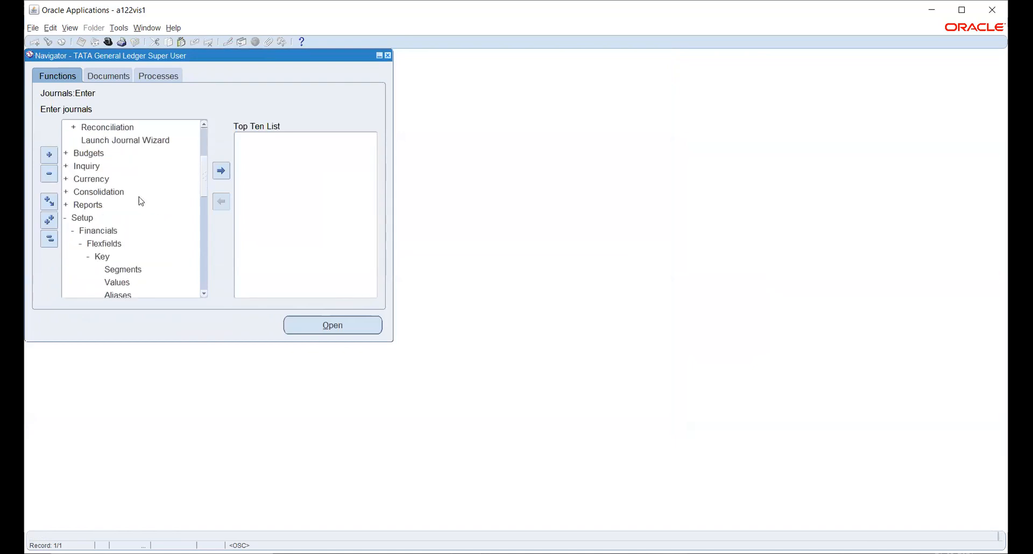
{"action": "scroll", "coordinate": [141, 201], "scroll_direction": "down", "scroll_amount": 2}
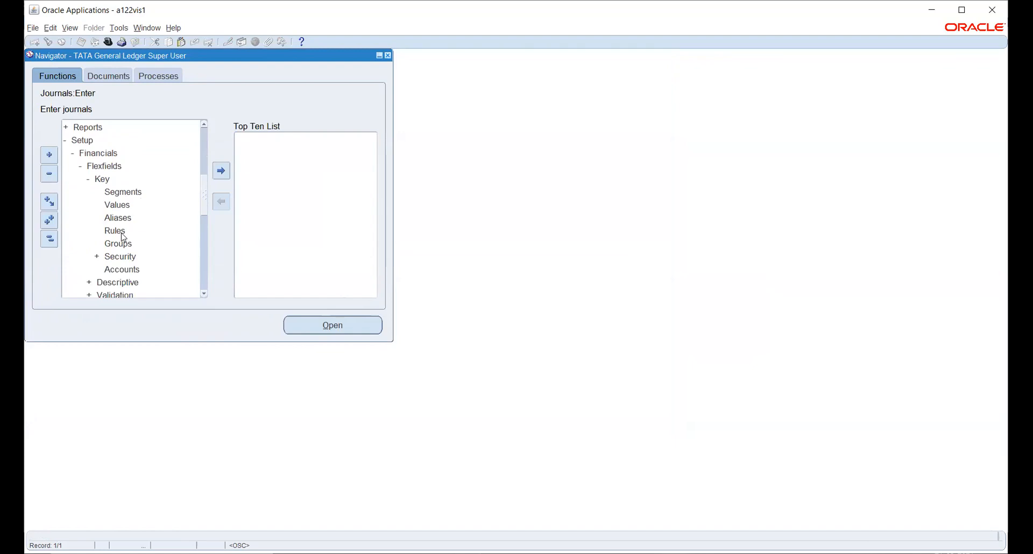
{"action": "double_click", "coordinate": [124, 237]}
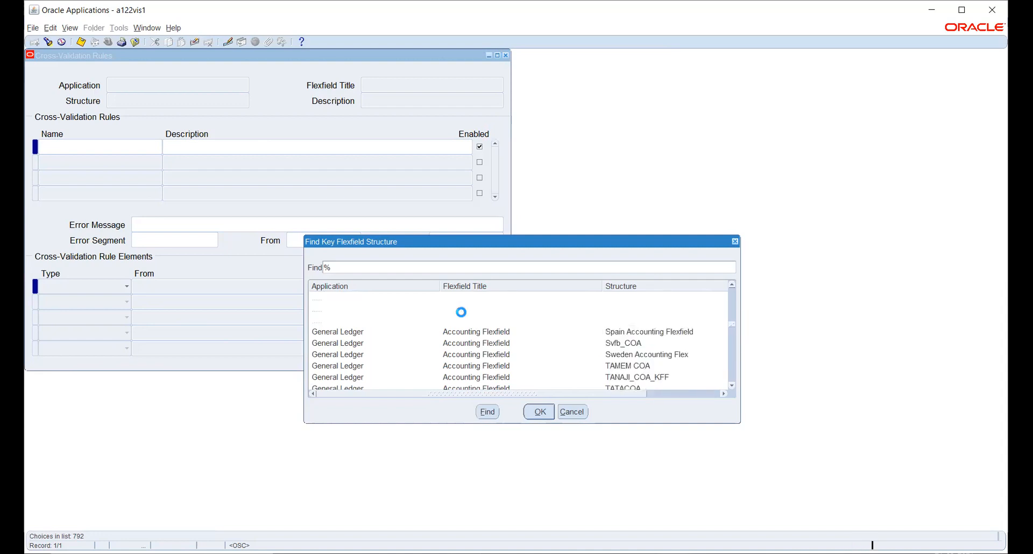
{"action": "scroll", "coordinate": [464, 316], "scroll_direction": "down", "scroll_amount": 1}
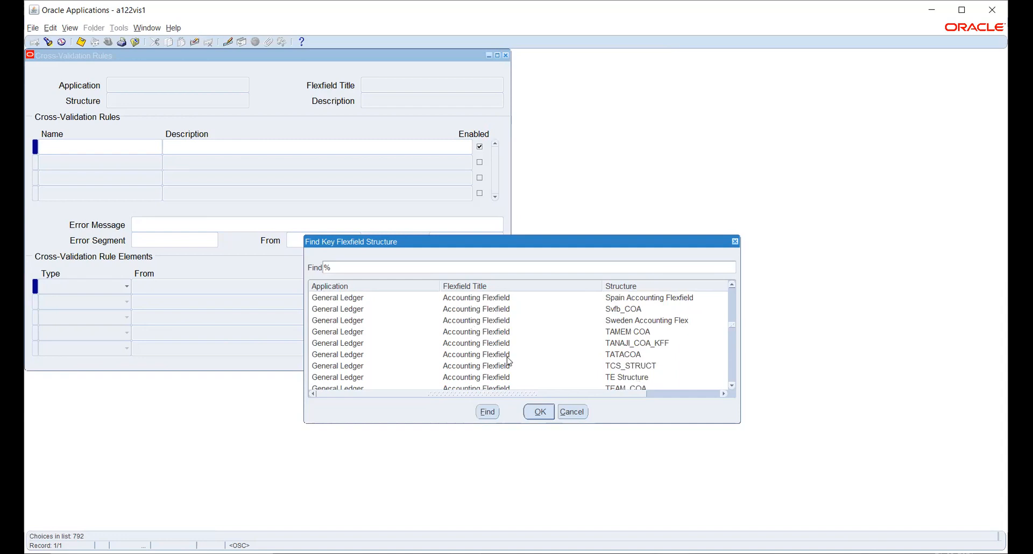
{"action": "left_click", "coordinate": [641, 356]}
{"action": "left_click", "coordinate": [538, 412]}
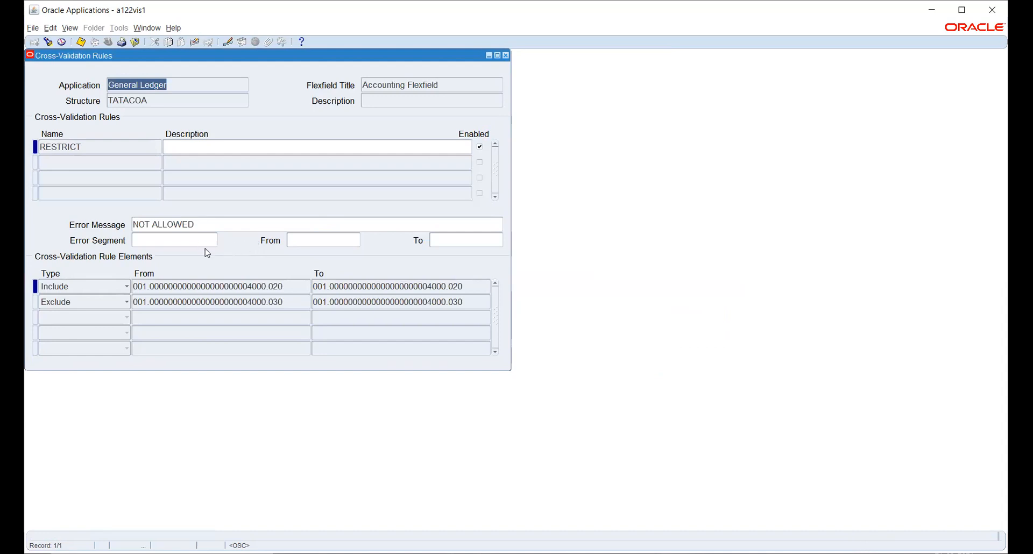
Step: Delete the RESTRICT rule's Include element for department 020 and Exclude element for department 030, and save
{"action": "left_click", "coordinate": [205, 292]}
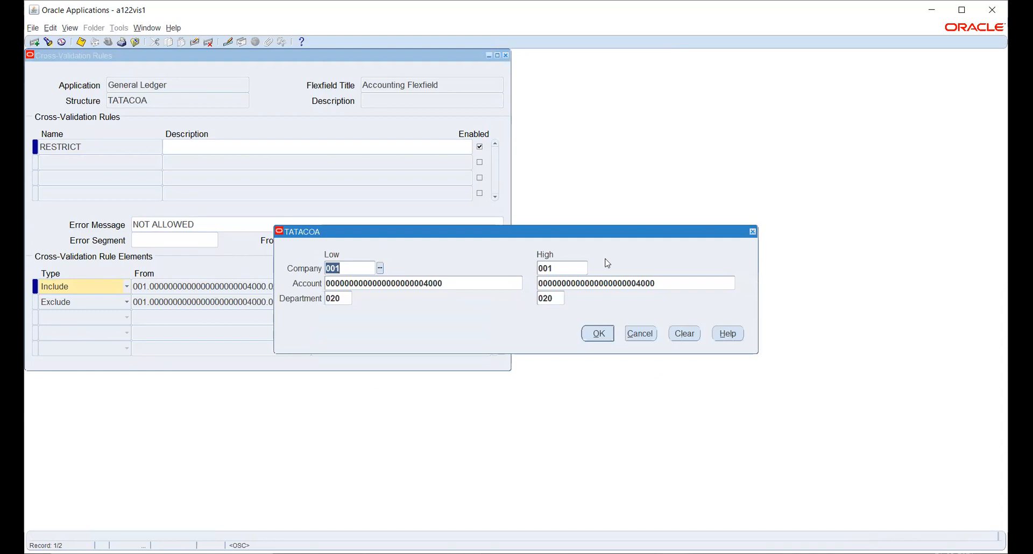
{"action": "left_click", "coordinate": [639, 331]}
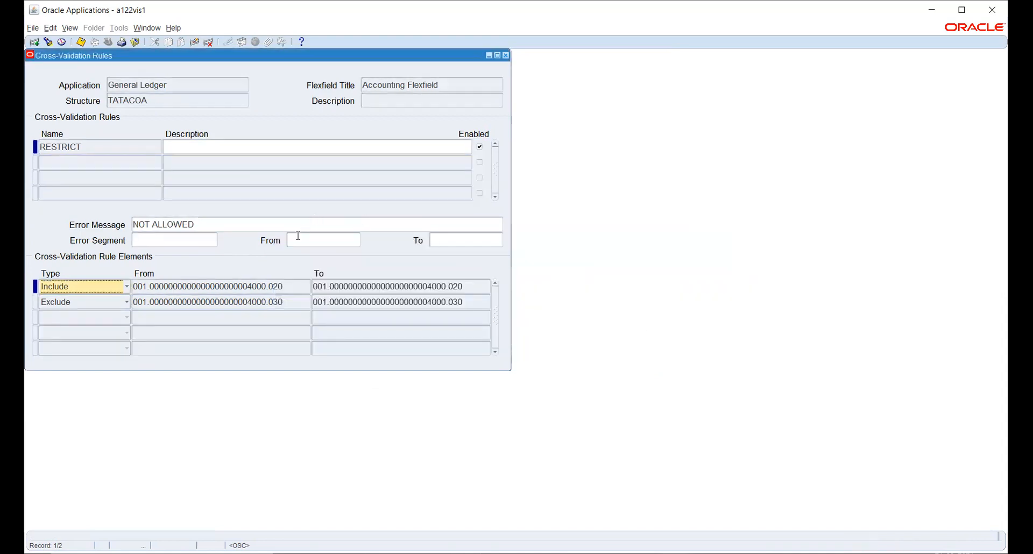
{"action": "left_click", "coordinate": [210, 43]}
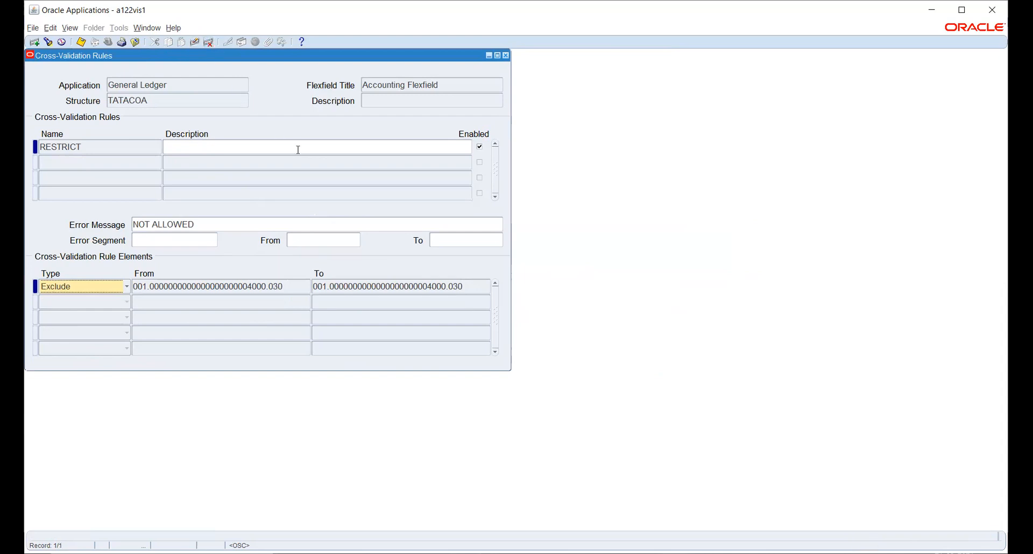
{"action": "left_click", "coordinate": [245, 284]}
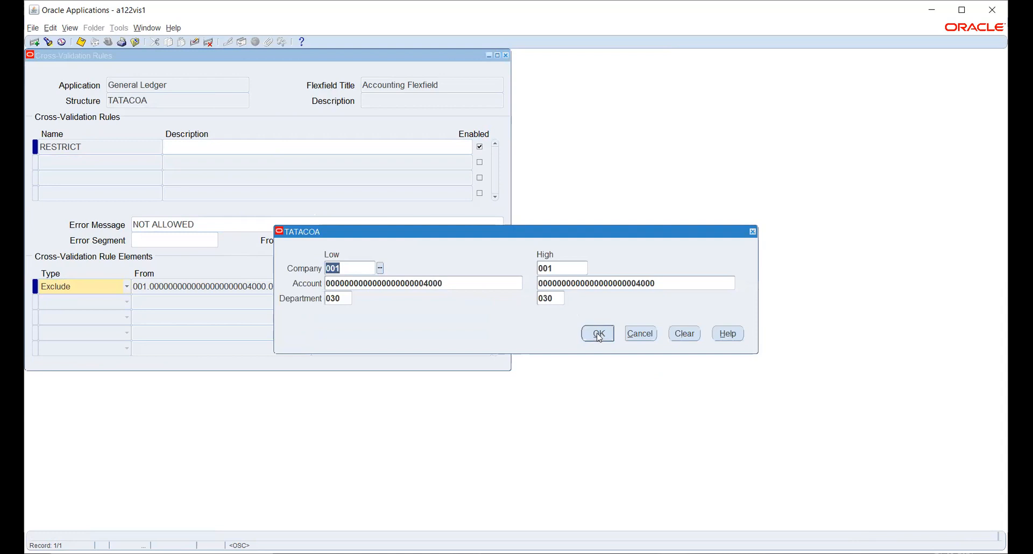
{"action": "left_click", "coordinate": [628, 336]}
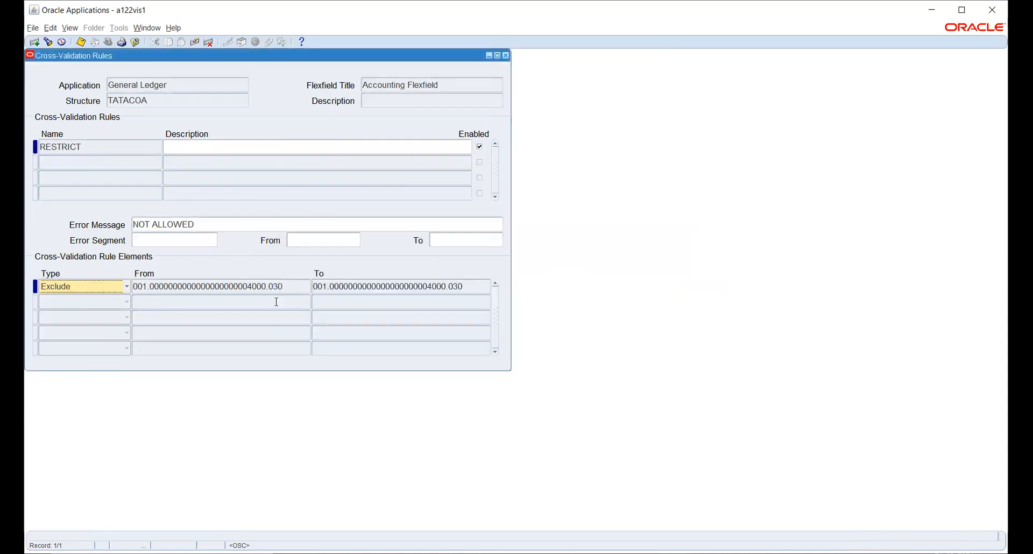
{"action": "left_click", "coordinate": [209, 44]}
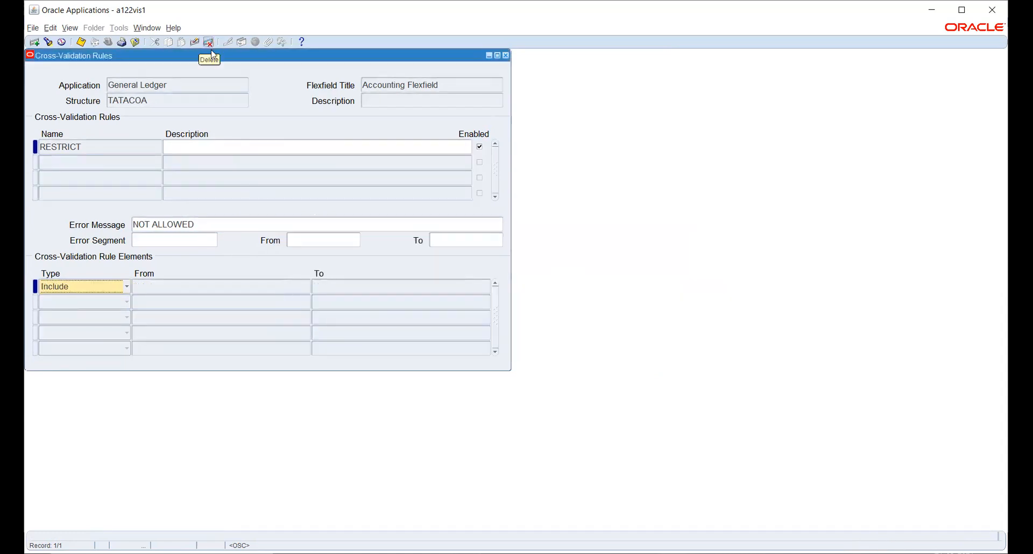
{"action": "left_click", "coordinate": [80, 42]}
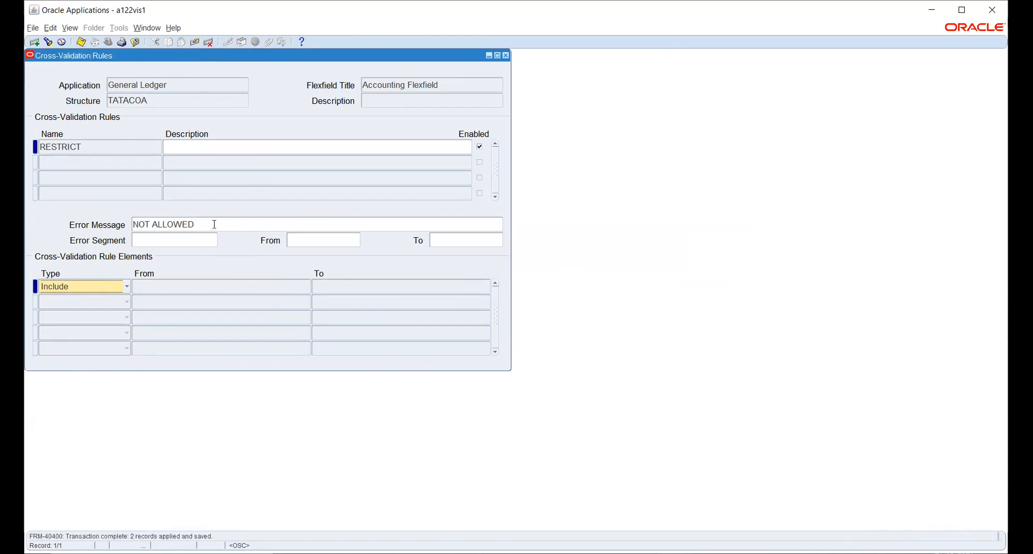
Step: Set the RESTRICT rule's effective dates from 01-MAY-2021 to 10-MAY-2021 and save
{"action": "left_click", "coordinate": [330, 240]}
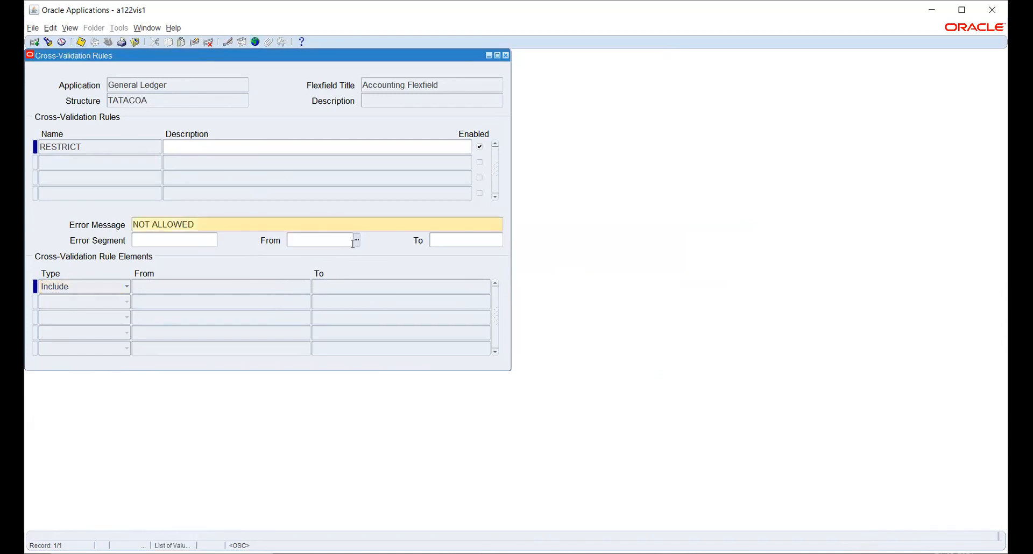
{"action": "left_click", "coordinate": [356, 240]}
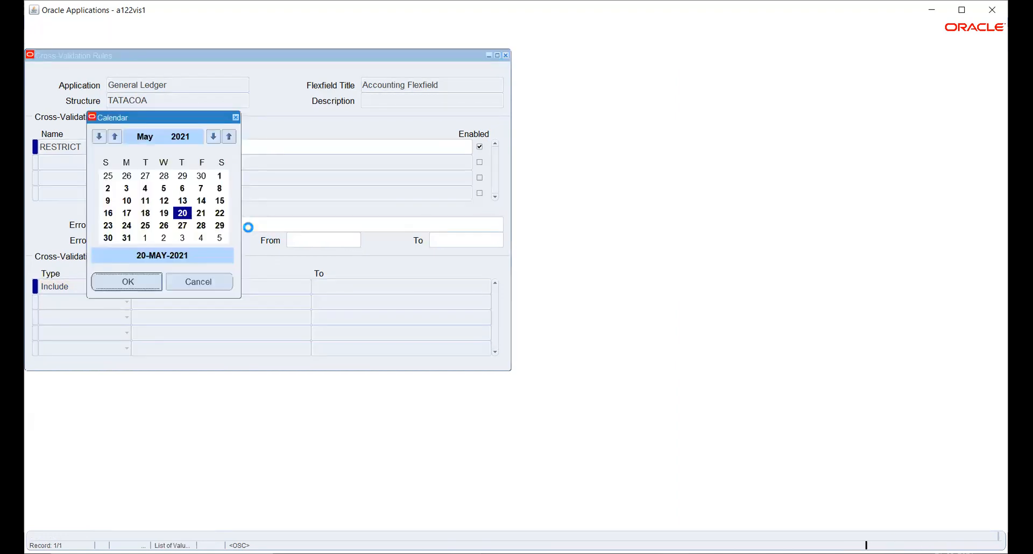
{"action": "left_click", "coordinate": [220, 177]}
{"action": "left_click", "coordinate": [128, 282]}
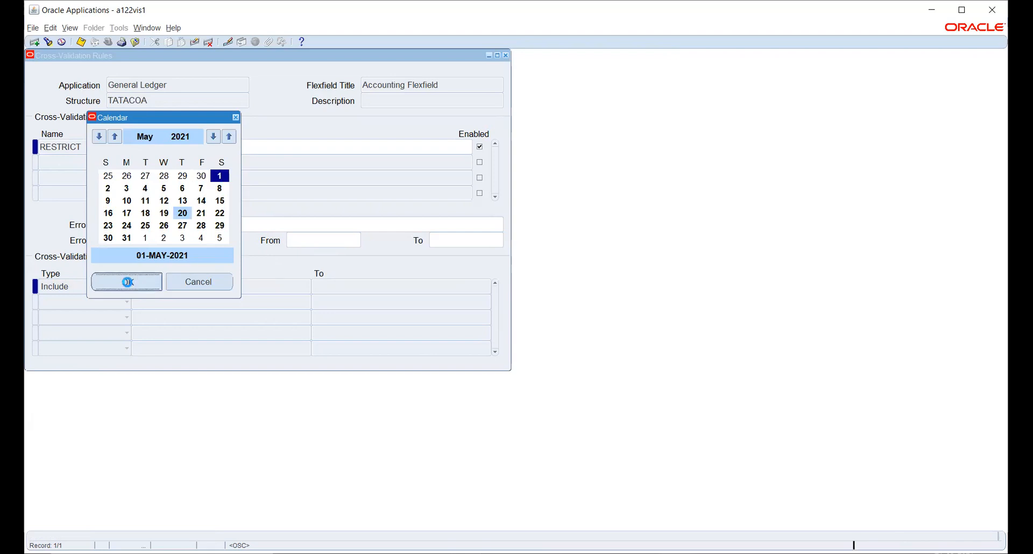
{"action": "left_click", "coordinate": [497, 239]}
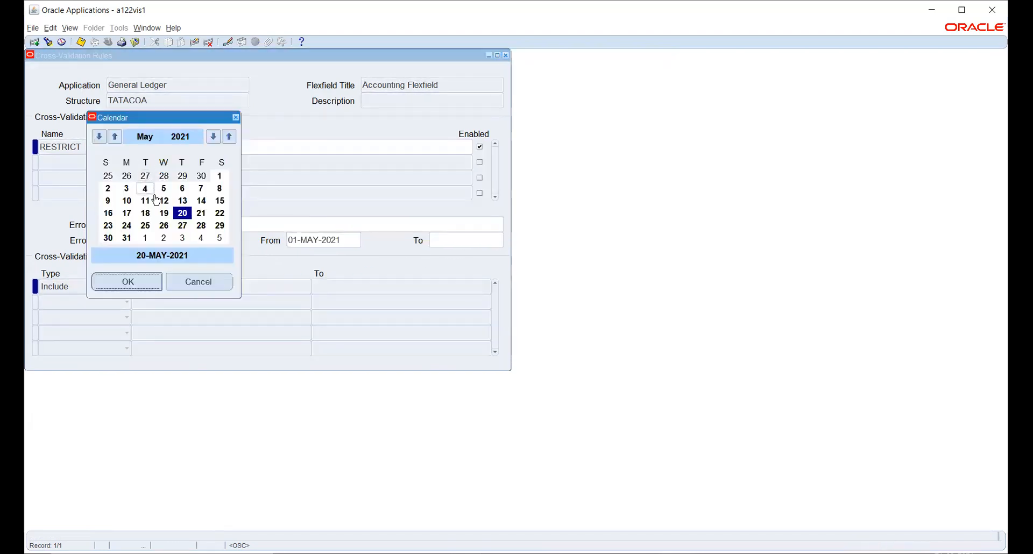
{"action": "left_click", "coordinate": [126, 201]}
{"action": "left_click", "coordinate": [142, 281]}
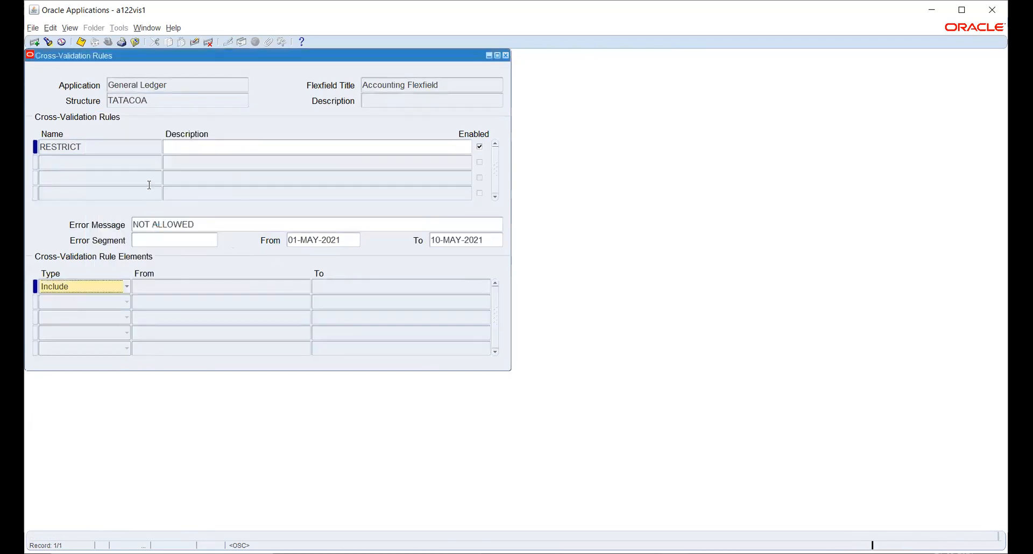
{"action": "left_click", "coordinate": [79, 42]}
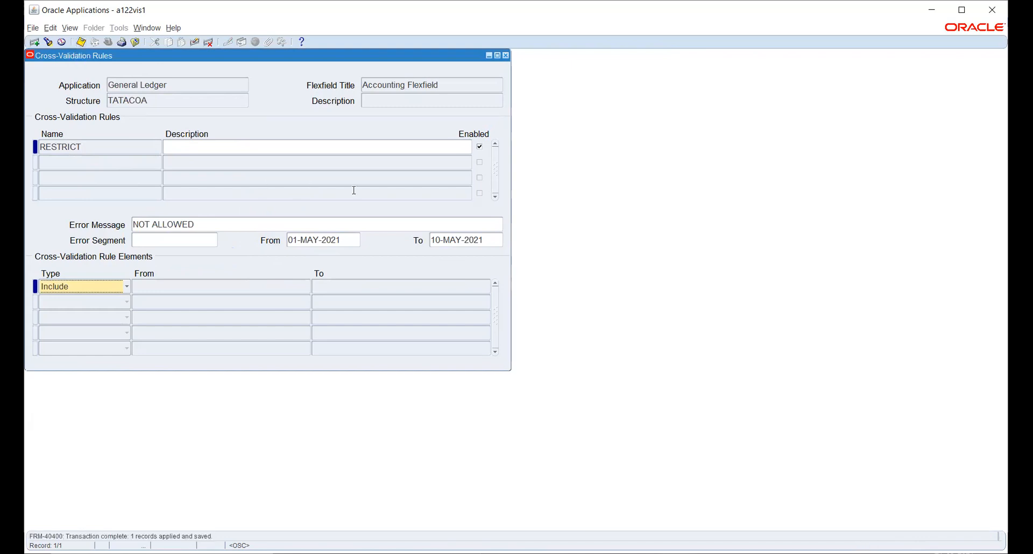
Step: Disable the RESTRICT cross-validation rule, save the change and close the rules window
{"action": "left_click", "coordinate": [480, 146]}
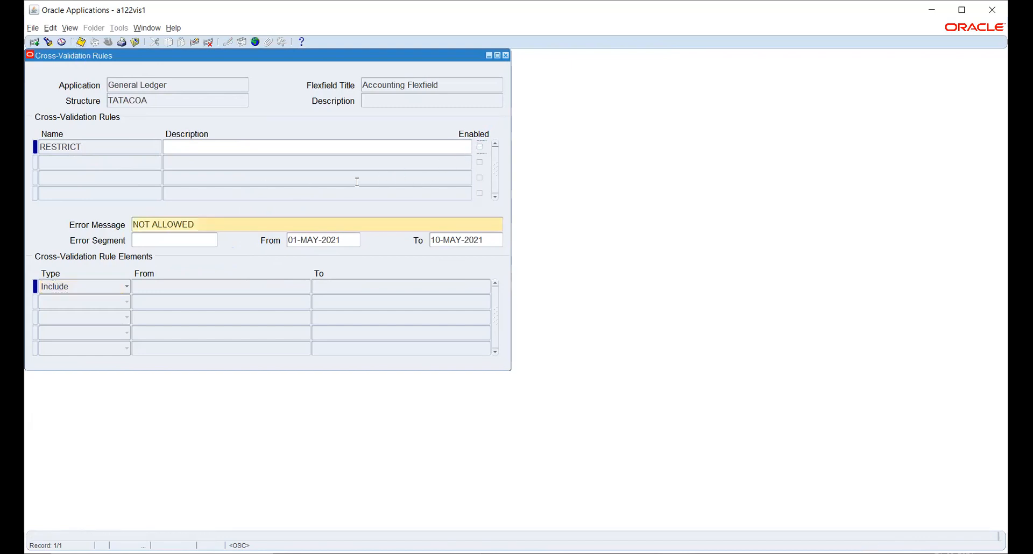
{"action": "left_click", "coordinate": [80, 42]}
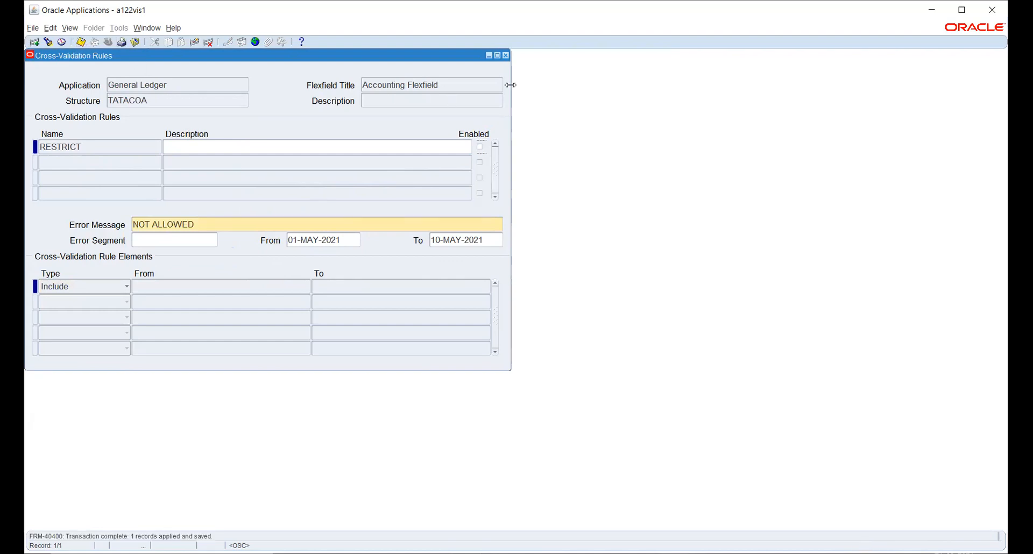
{"action": "left_click", "coordinate": [80, 42]}
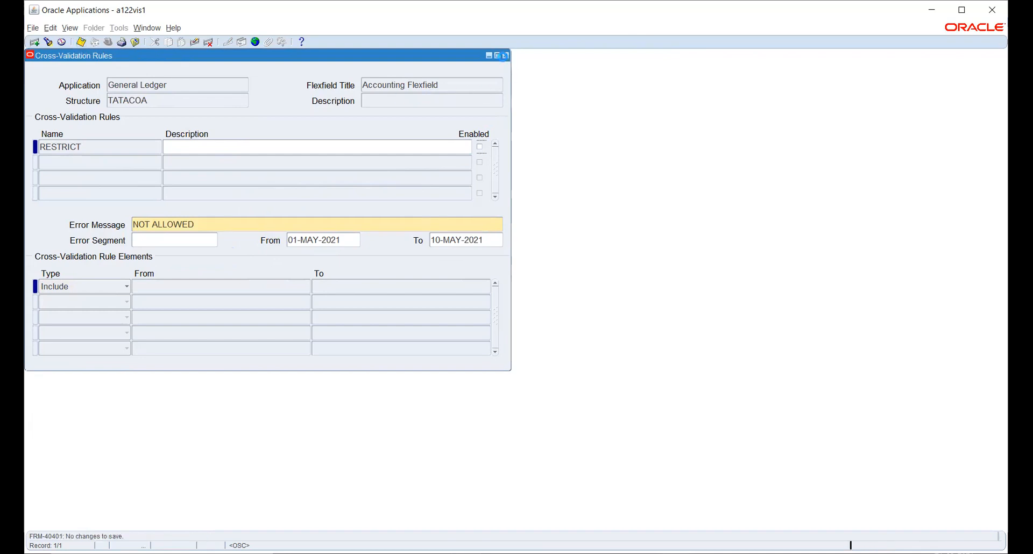
{"action": "left_click", "coordinate": [505, 56]}
Step: Open the key flexfield segments definition and find the General Ledger Accounting Flexfield
{"action": "left_click", "coordinate": [118, 192]}
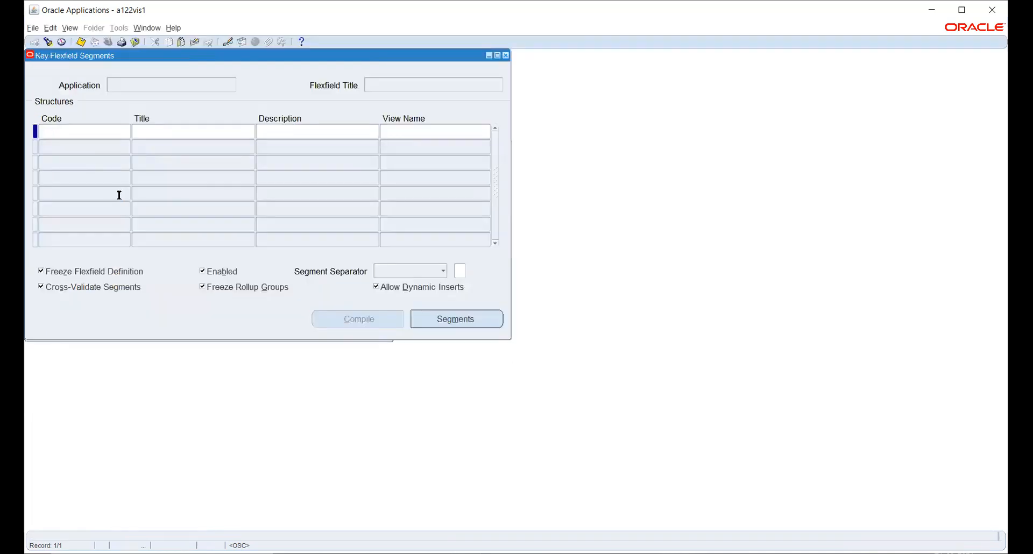
{"action": "left_click", "coordinate": [48, 42]}
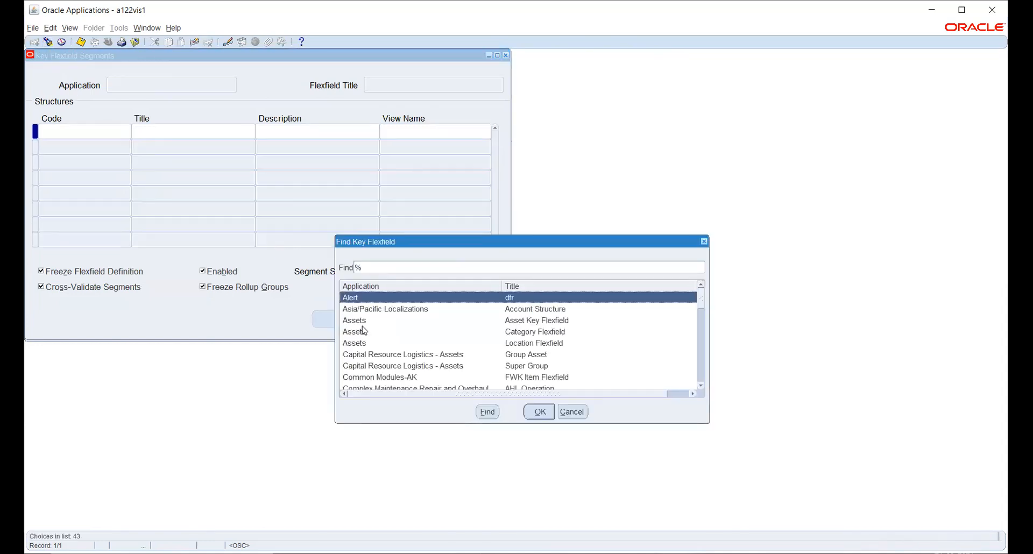
{"action": "type", "text": "general Ledger"}
{"action": "key", "text": "Return"}
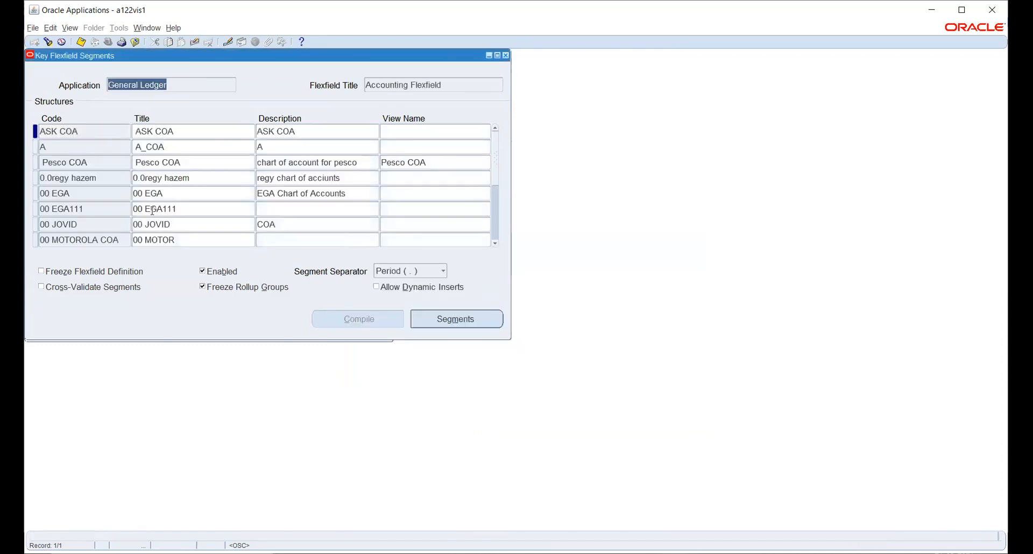
Step: Find the TATACOA structure among the Accounting Flexfield structures by searching for names starting with "ta"
{"action": "left_click", "coordinate": [89, 132]}
{"action": "left_click", "coordinate": [48, 42]}
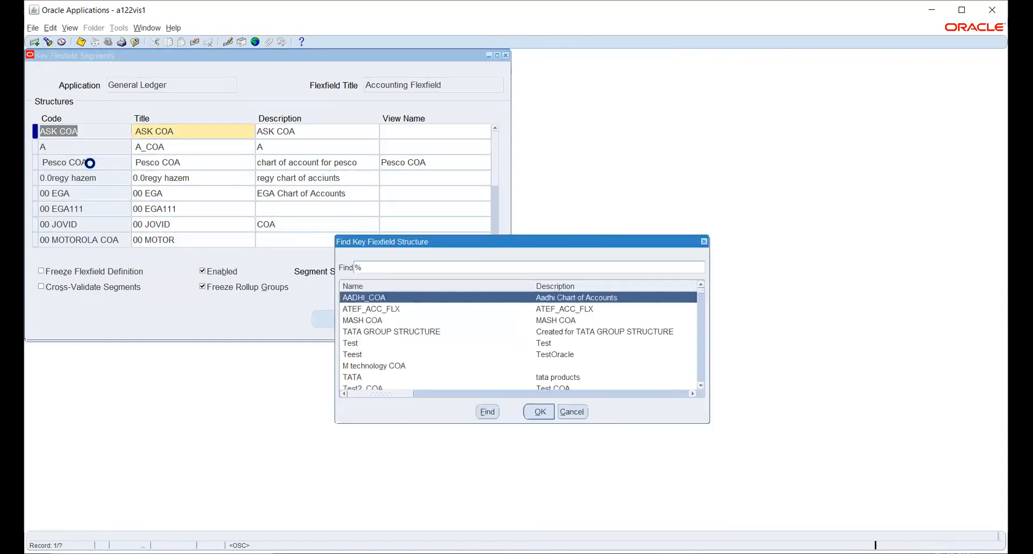
{"action": "type", "text": "ta"}
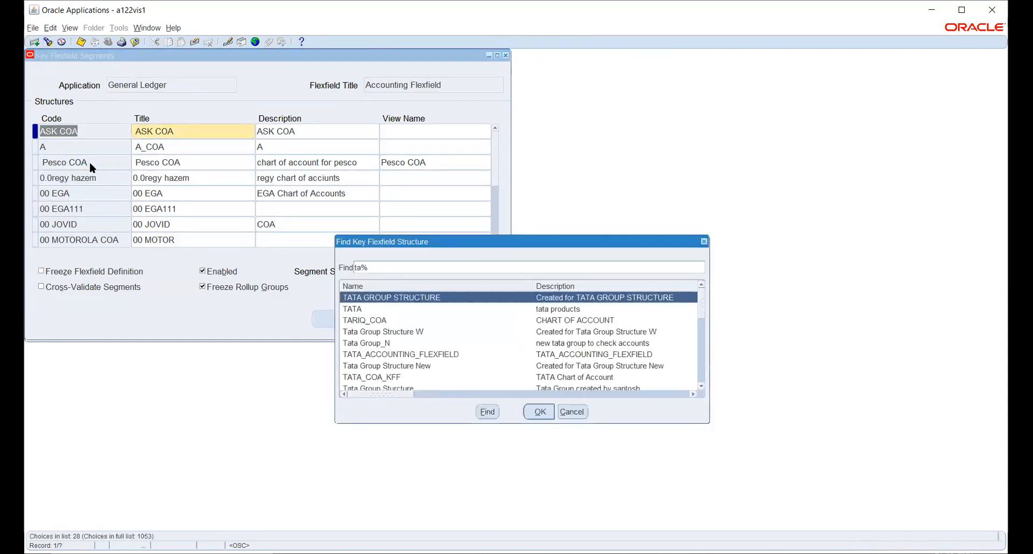
{"action": "key", "text": "Down"}
{"action": "key", "text": "Down"}
{"action": "key", "text": "Down"}
{"action": "key", "text": "Down"}
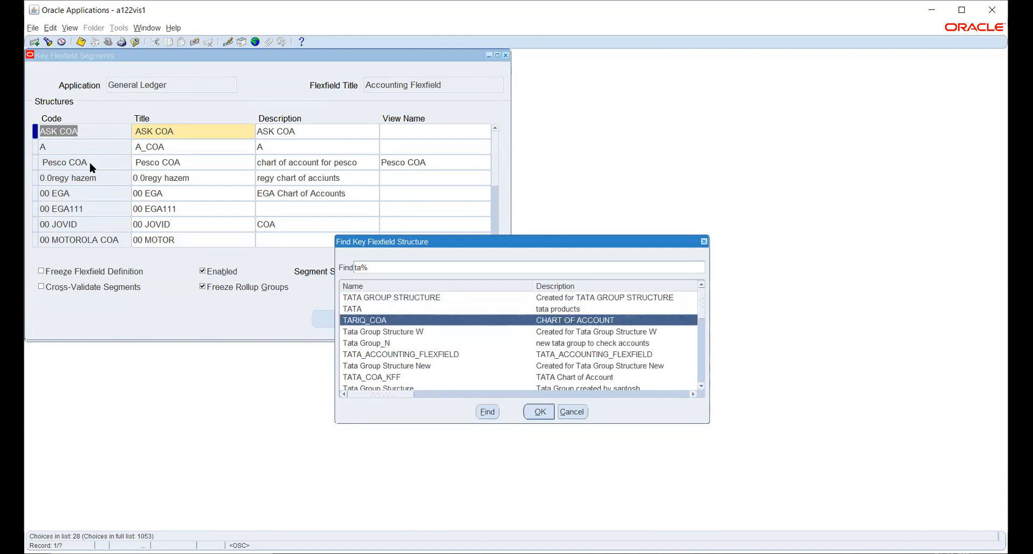
{"action": "key", "text": "Down"}
{"action": "key", "text": "Down"}
{"action": "key", "text": "Down"}
{"action": "key", "text": "Down"}
{"action": "key", "text": "Down"}
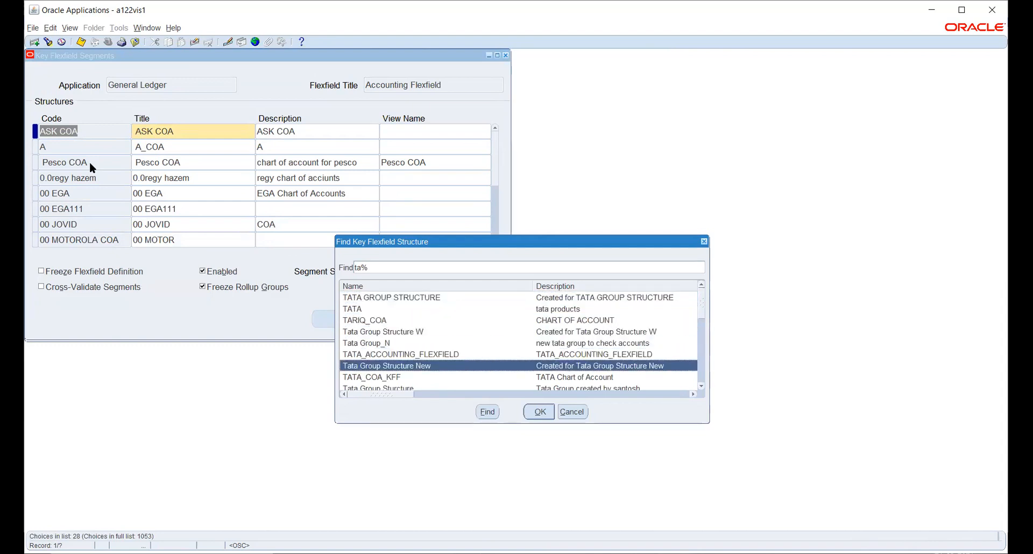
{"action": "key", "text": "Down"}
{"action": "key", "text": "Down"}
{"action": "key", "text": "Down"}
{"action": "key", "text": "Down"}
{"action": "key", "text": "Down"}
{"action": "key", "text": "Down"}
{"action": "key", "text": "Down"}
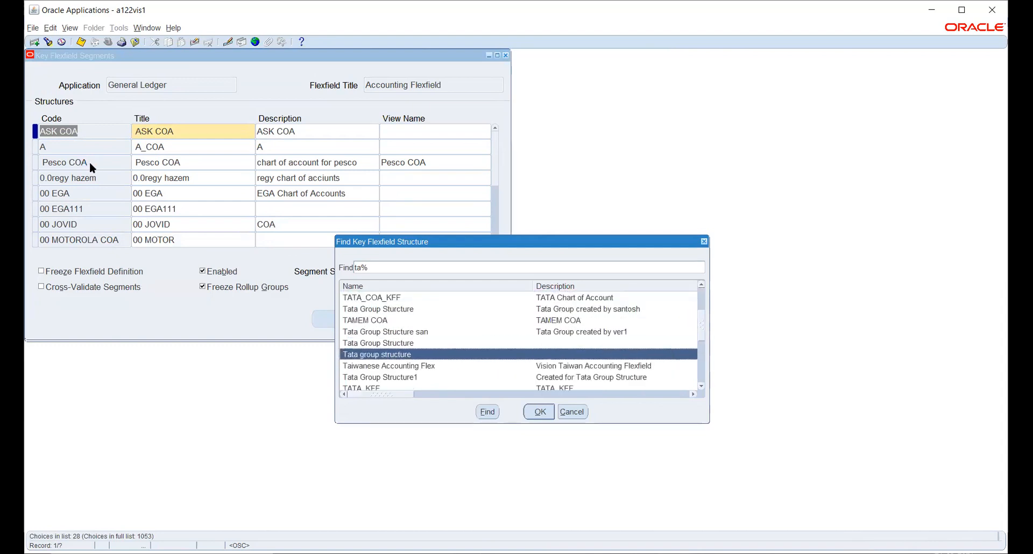
{"action": "key", "text": "Down"}
{"action": "key", "text": "Down"}
{"action": "key", "text": "Down"}
{"action": "key", "text": "Down"}
{"action": "key", "text": "Down"}
{"action": "key", "text": "Down"}
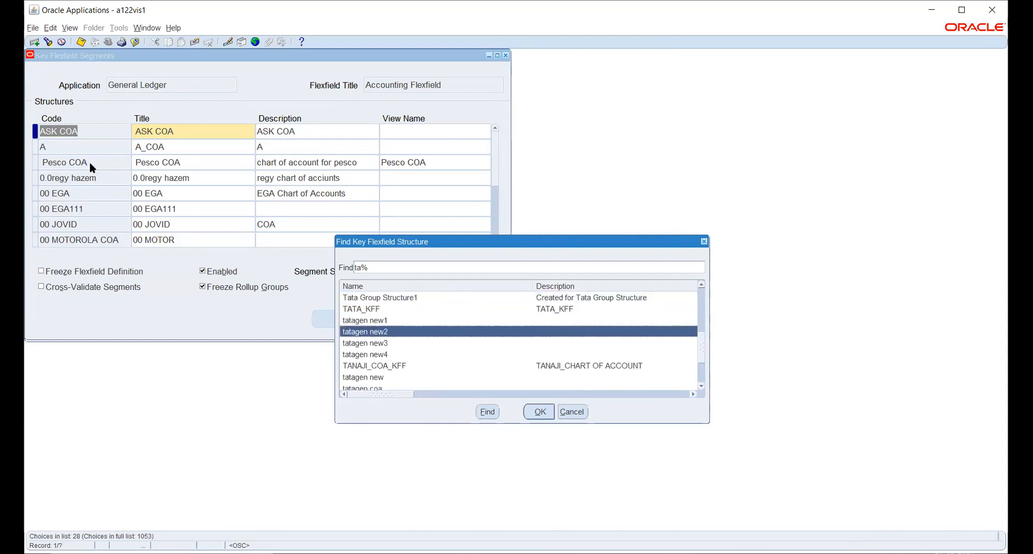
{"action": "key", "text": "Down"}
{"action": "key", "text": "Down"}
{"action": "key", "text": "Down"}
{"action": "key", "text": "Down"}
{"action": "key", "text": "Down"}
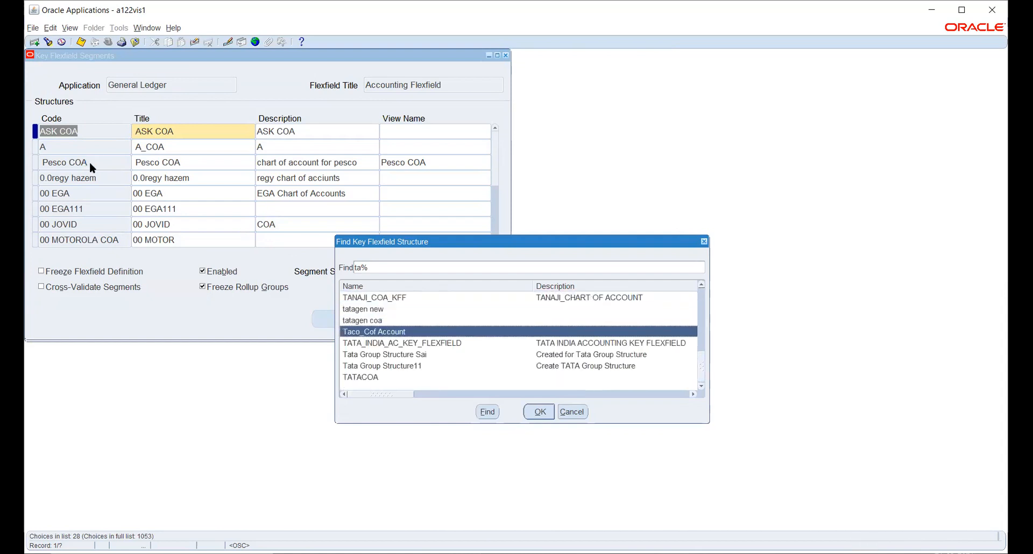
{"action": "key", "text": "Return"}
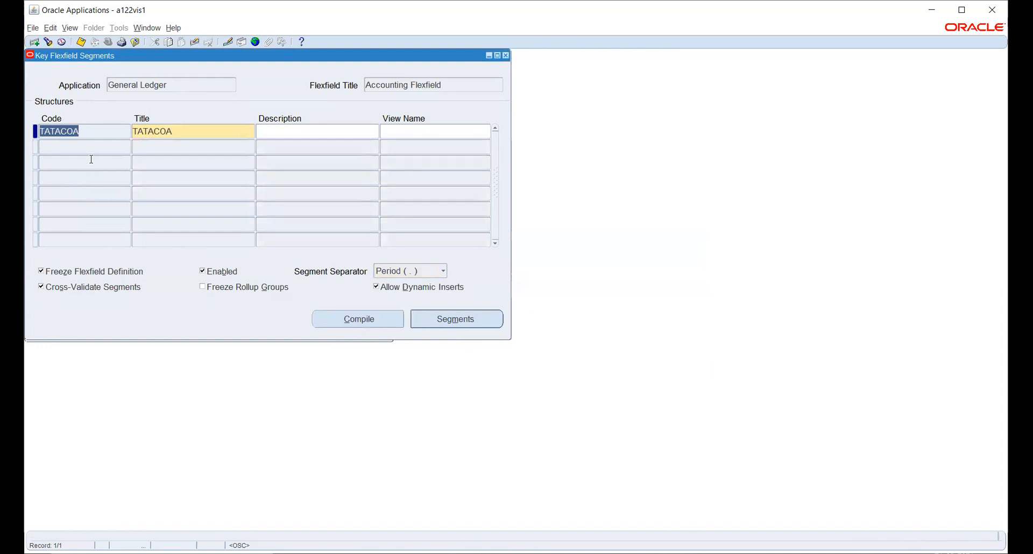
Step: Unfreeze the TATACOA flexfield definition, turn off Cross-Validate Segments and freeze the definition again
{"action": "left_click", "coordinate": [63, 271]}
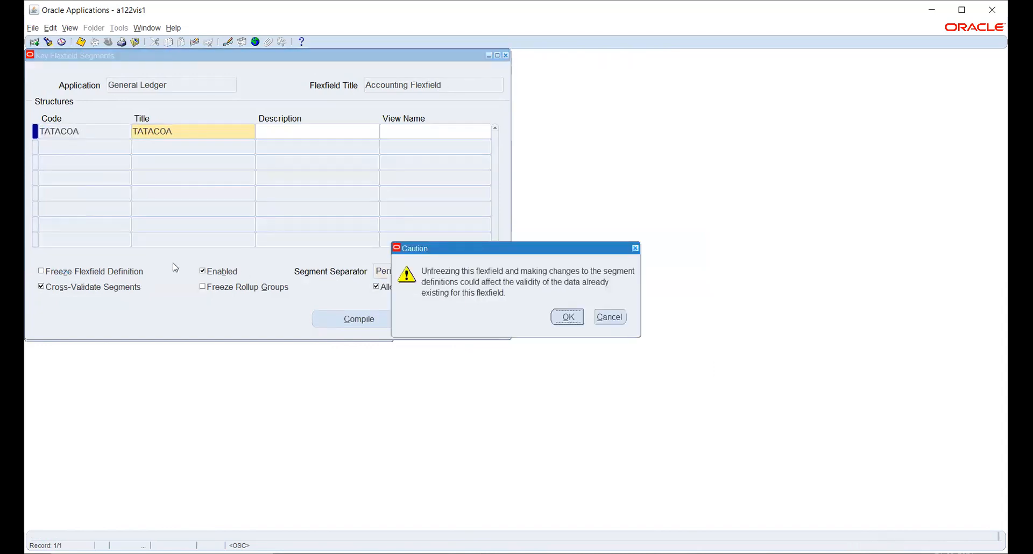
{"action": "key", "text": "Return"}
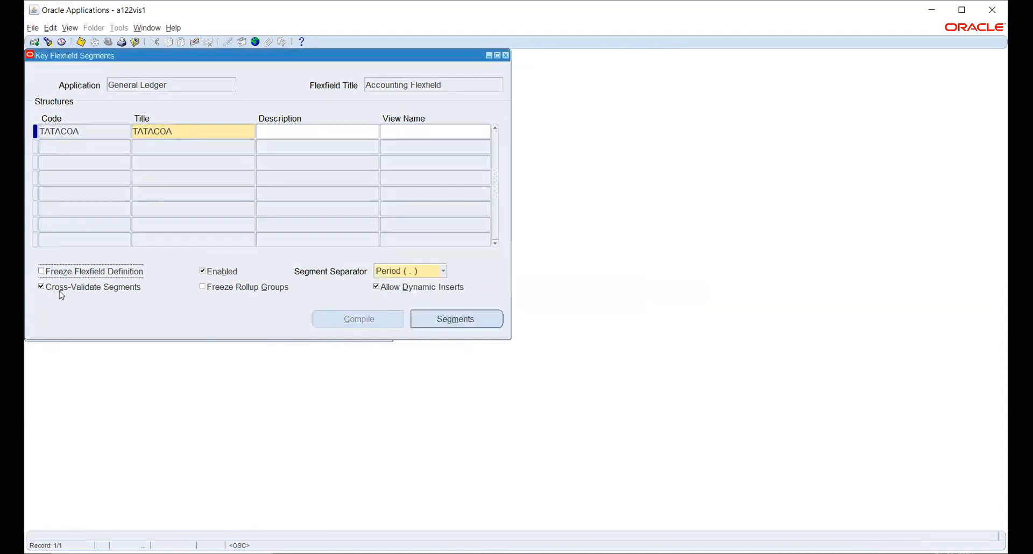
{"action": "left_click", "coordinate": [61, 292]}
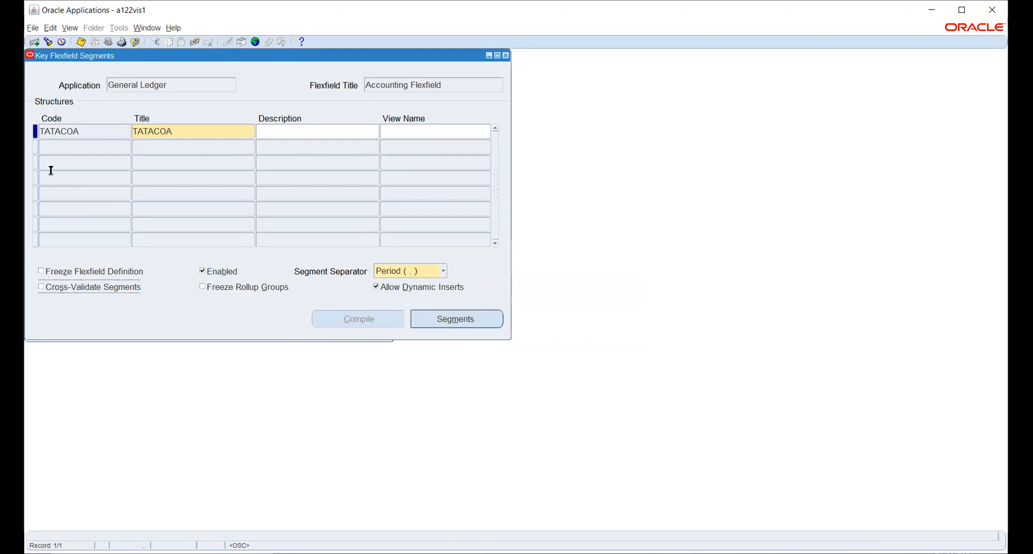
{"action": "left_click", "coordinate": [51, 273]}
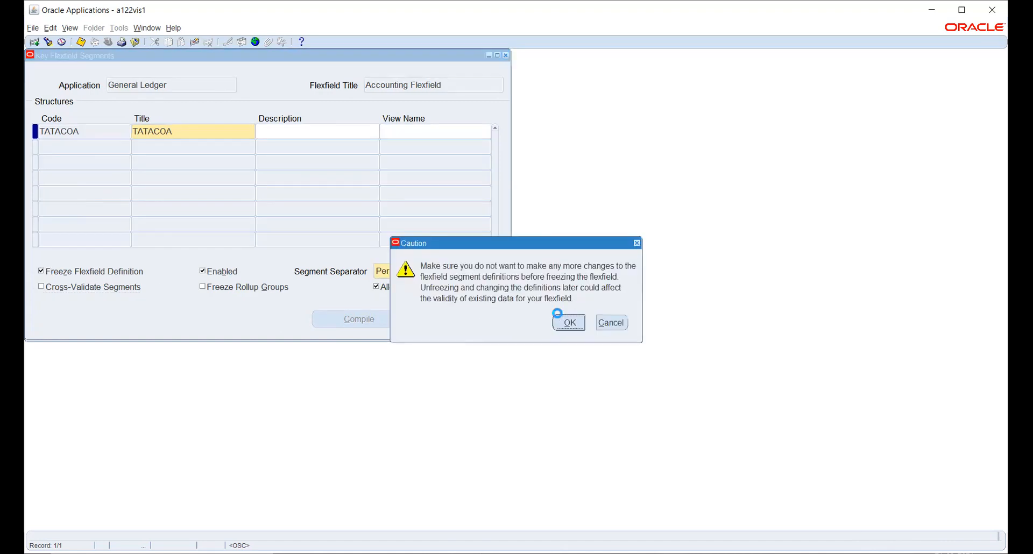
{"action": "left_click", "coordinate": [564, 324]}
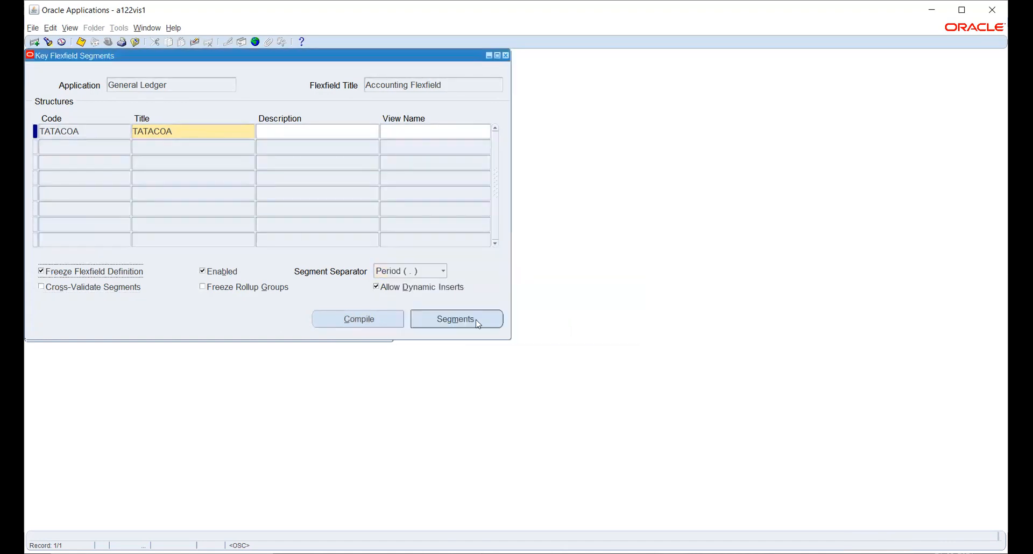
Step: Compile the TATACOA flexfield definition, acknowledge the notes and close the segments window
{"action": "left_click", "coordinate": [355, 320]}
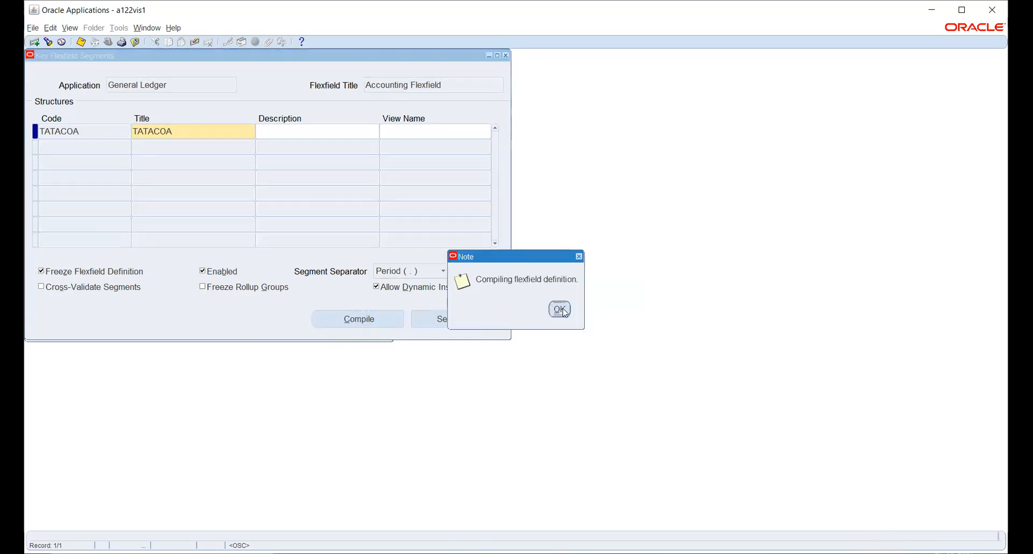
{"action": "left_click", "coordinate": [560, 308]}
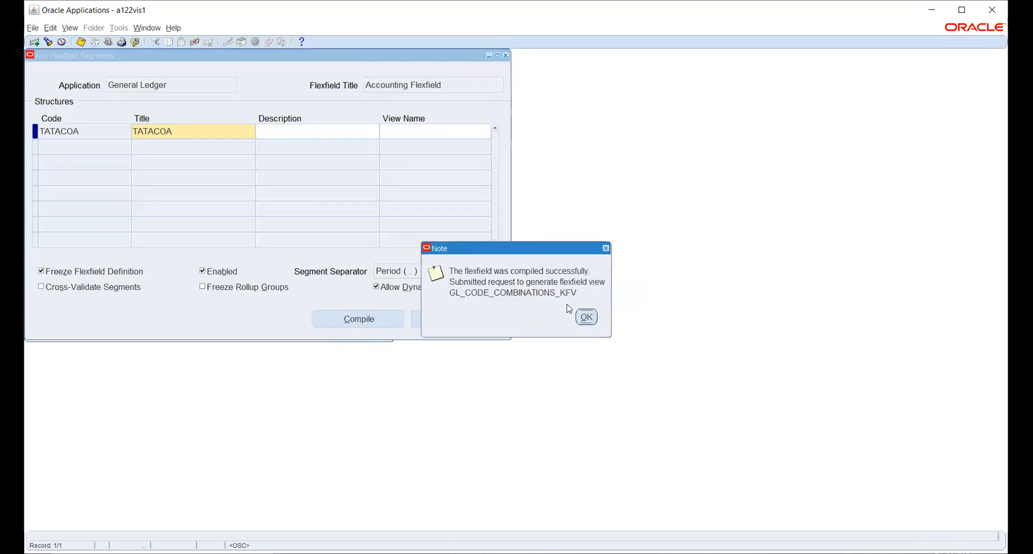
{"action": "left_click", "coordinate": [587, 317]}
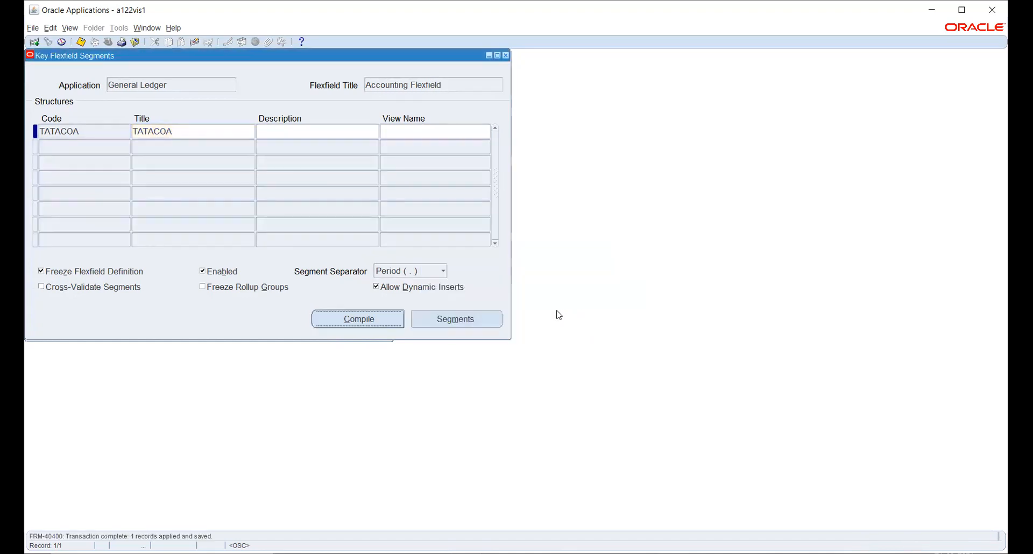
{"action": "left_click", "coordinate": [506, 55]}
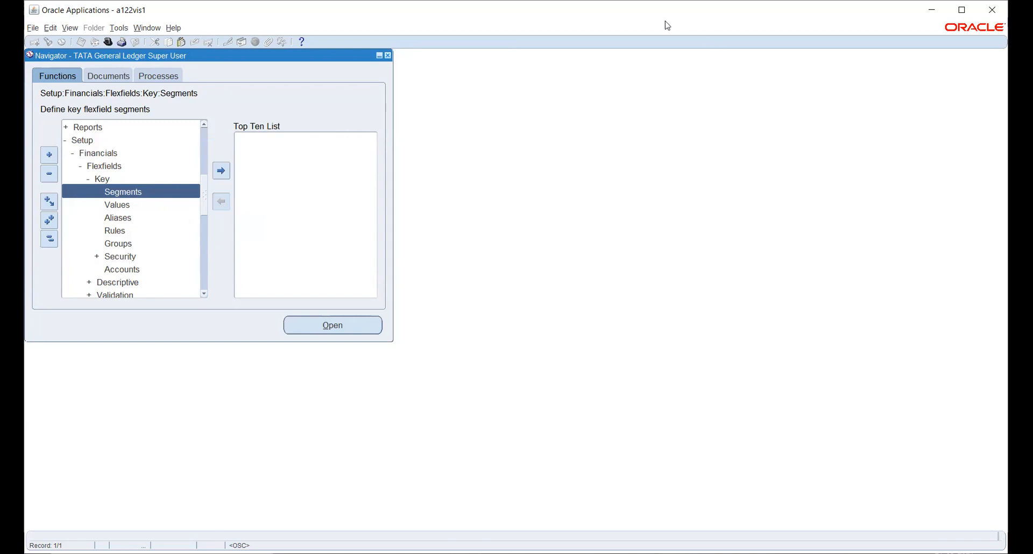
Step: Expand the key flexfield Security functions, maximize the application window and open the security rules definition form
{"action": "left_click", "coordinate": [116, 256]}
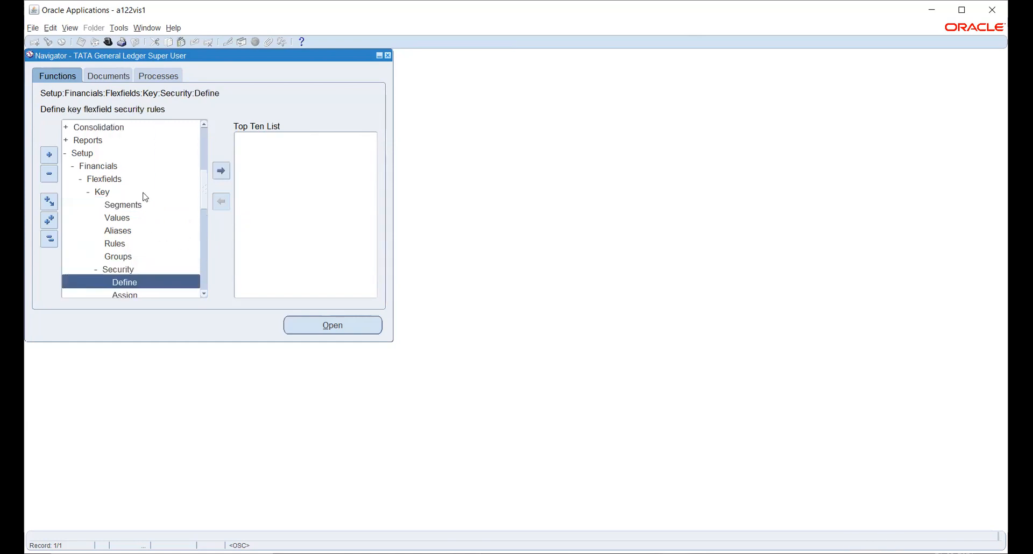
{"action": "scroll", "coordinate": [144, 185], "scroll_direction": "down", "scroll_amount": 1}
{"action": "scroll", "coordinate": [144, 186], "scroll_direction": "down", "scroll_amount": 1}
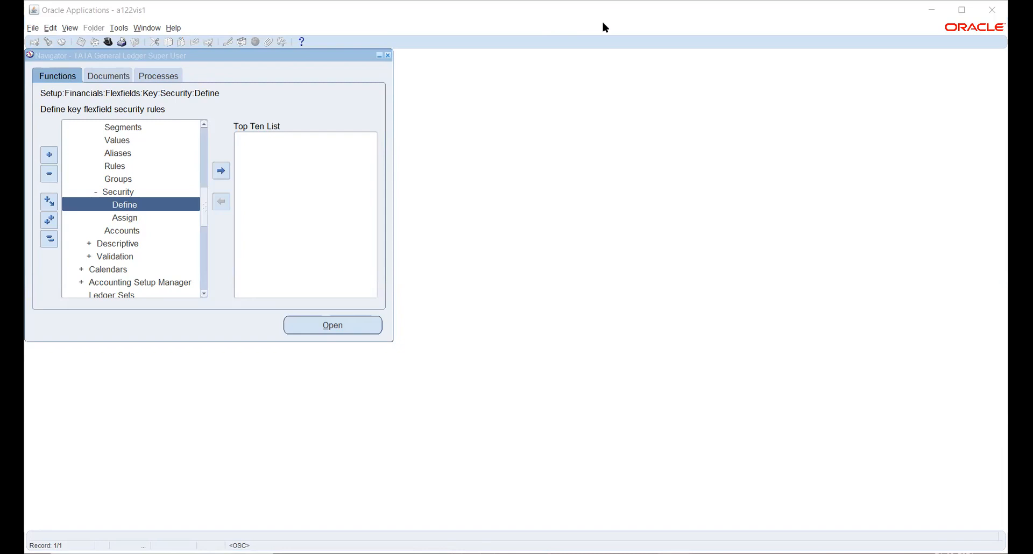
{"action": "left_click", "coordinate": [966, 11]}
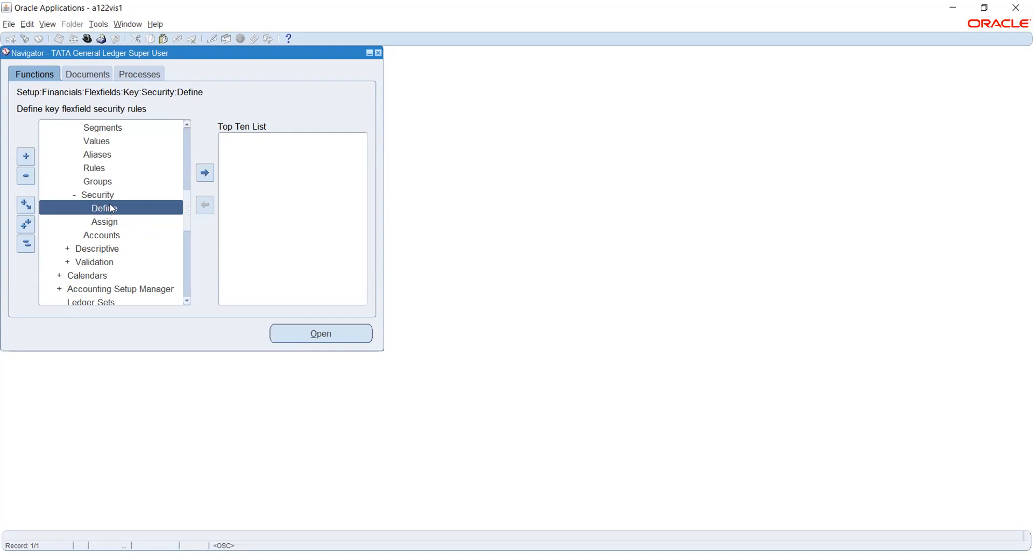
{"action": "scroll", "coordinate": [159, 197], "scroll_direction": "up", "scroll_amount": 1}
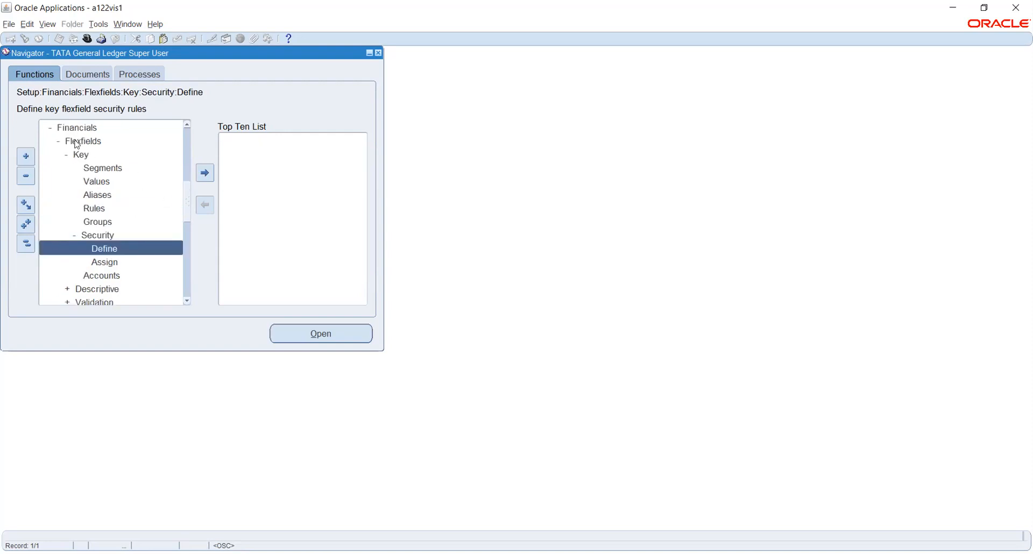
{"action": "scroll", "coordinate": [81, 157], "scroll_direction": "up", "scroll_amount": 1}
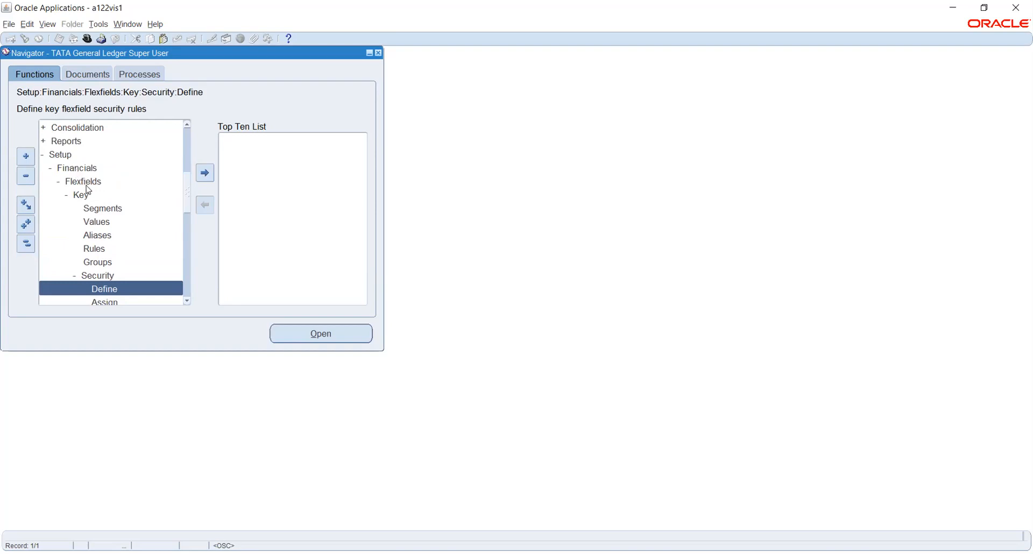
{"action": "scroll", "coordinate": [88, 191], "scroll_direction": "down", "scroll_amount": 2}
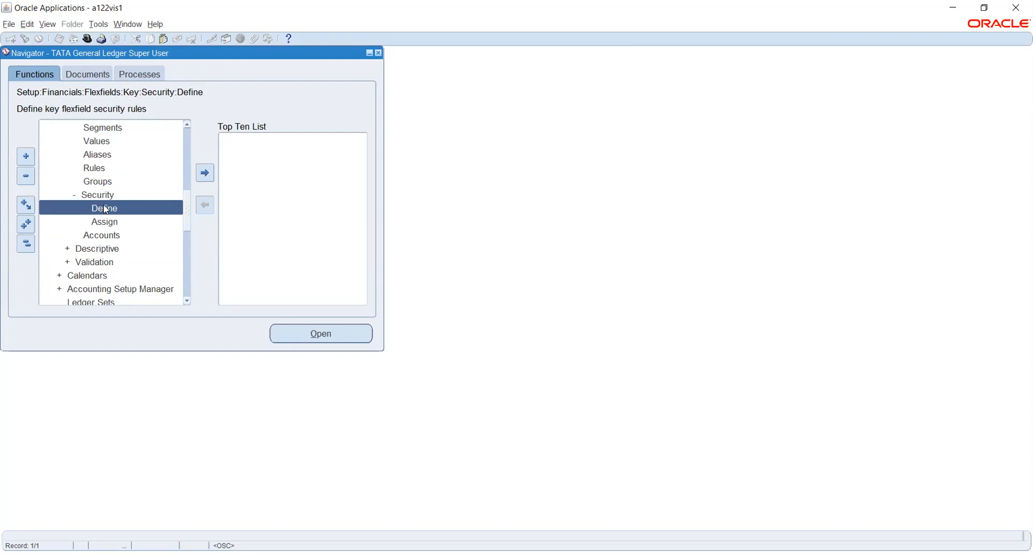
{"action": "double_click", "coordinate": [106, 209]}
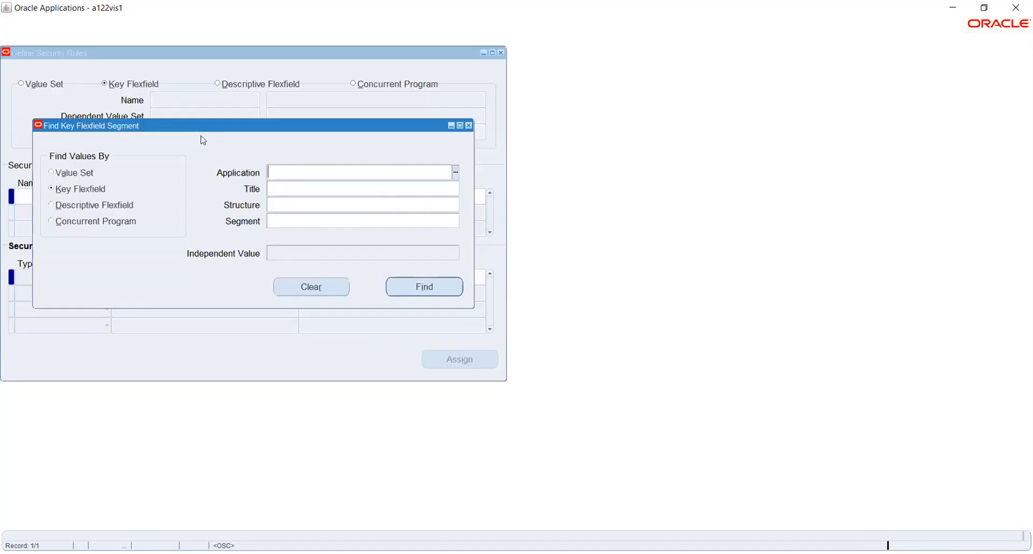
Step: Set the segment search criteria to the General Ledger application, the Accounting Flexfield title and the TATA structure
{"action": "type", "text": "GENE"}
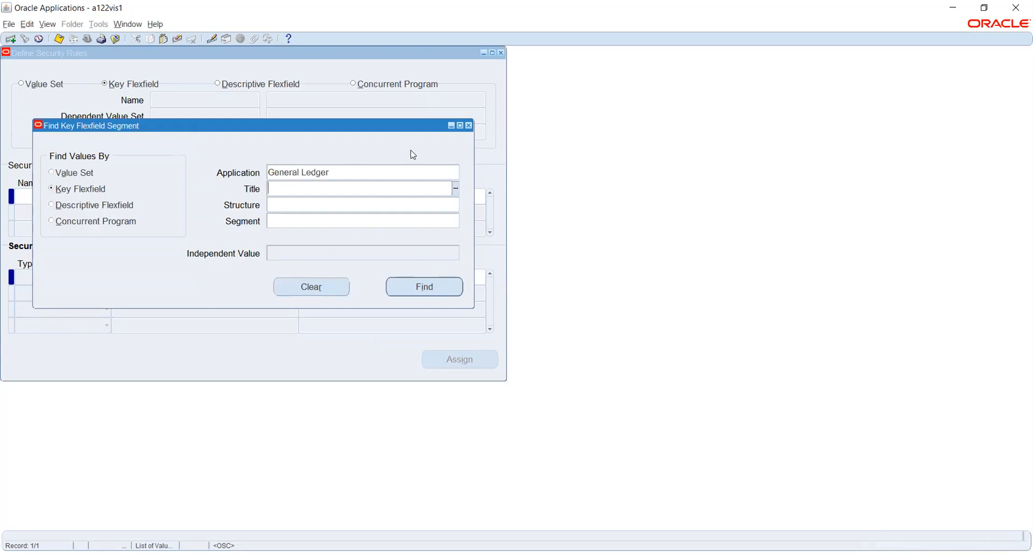
{"action": "type", "text": "ACC"}
{"action": "type", "text": "TATA"}
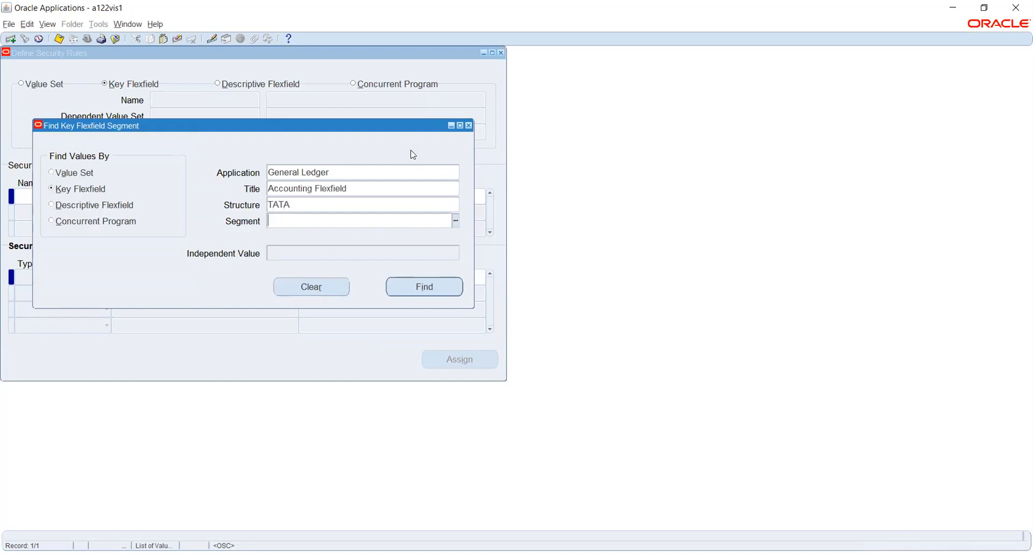
Step: Change the structure in the search criteria to TATACOA and find its segment for defining security rules
{"action": "left_click", "coordinate": [402, 208]}
{"action": "left_click", "coordinate": [456, 207]}
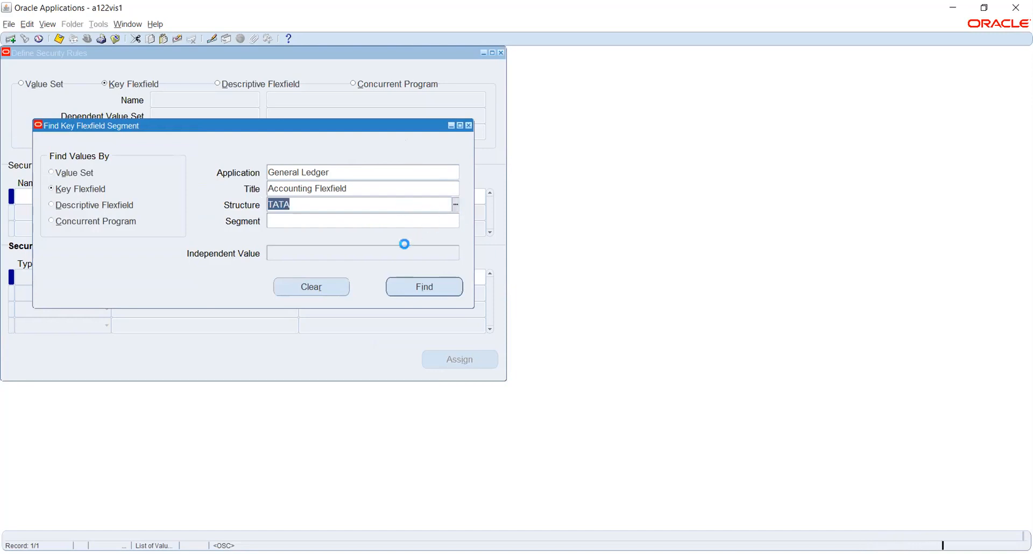
{"action": "type", "text": "ta"}
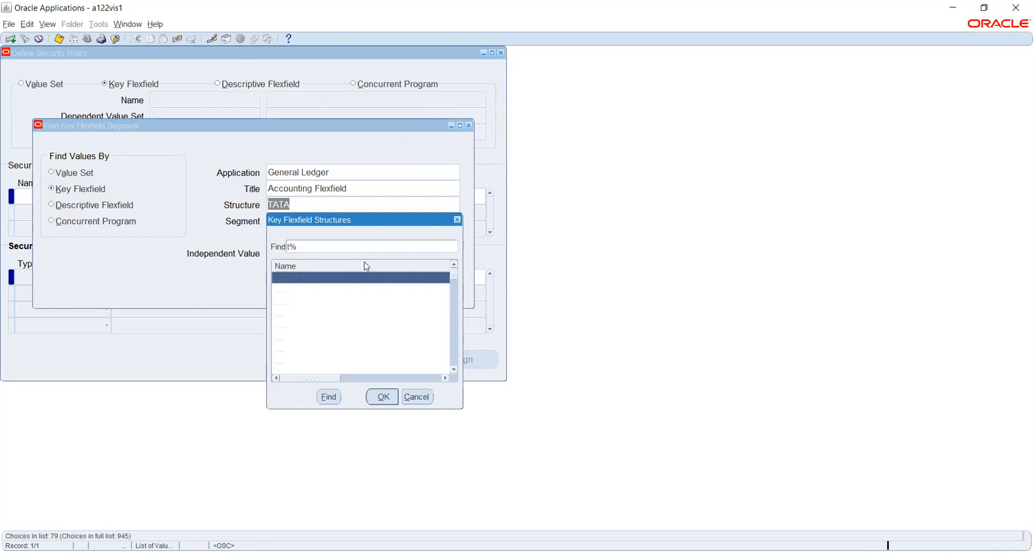
{"action": "type", "text": "tA"}
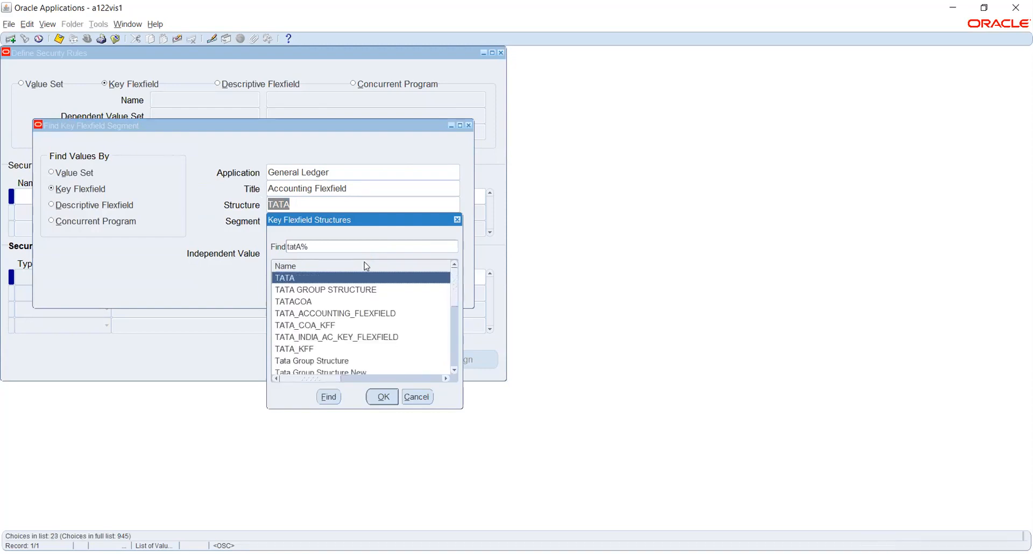
{"action": "left_click", "coordinate": [314, 303]}
{"action": "left_click", "coordinate": [381, 397]}
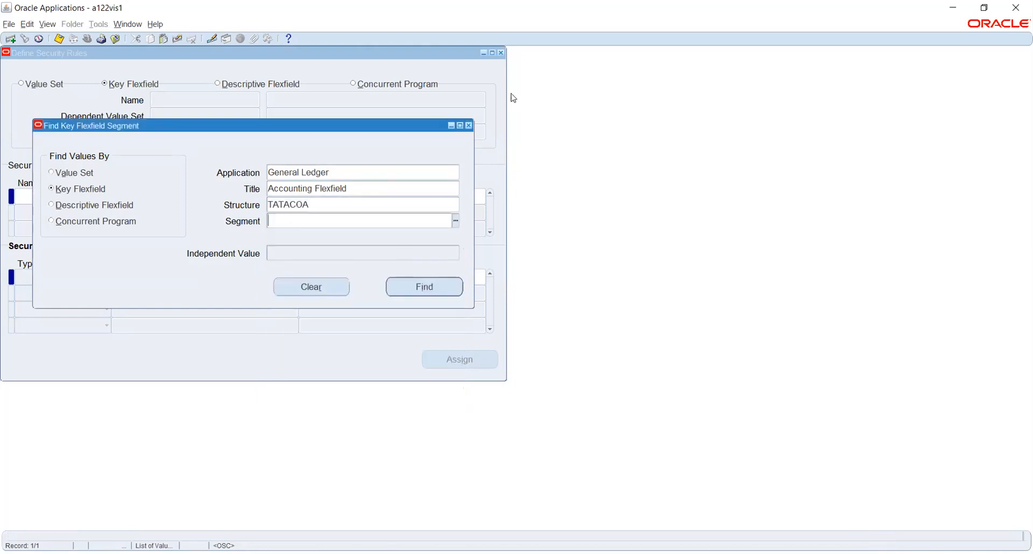
{"action": "left_click", "coordinate": [411, 285]}
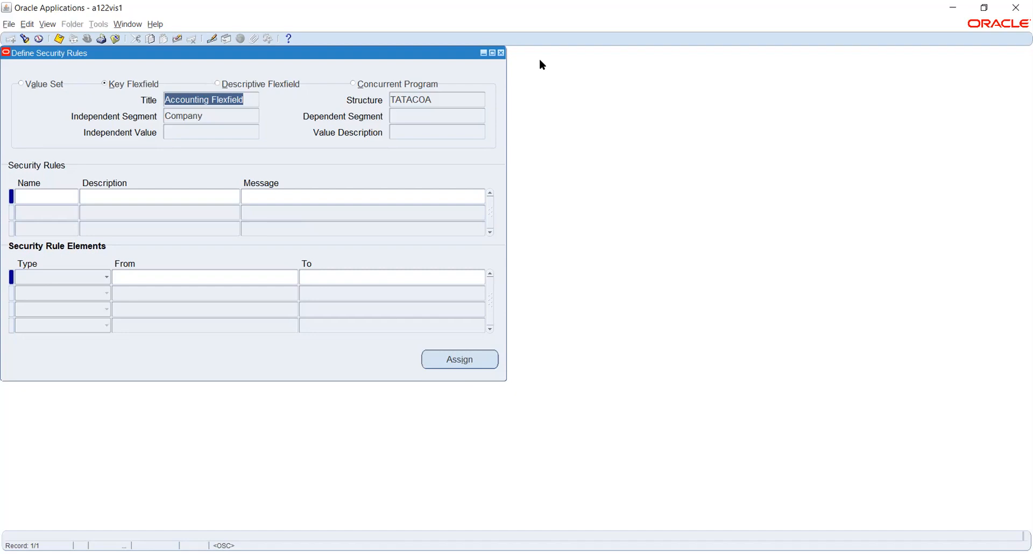
{"action": "left_click", "coordinate": [541, 27]}
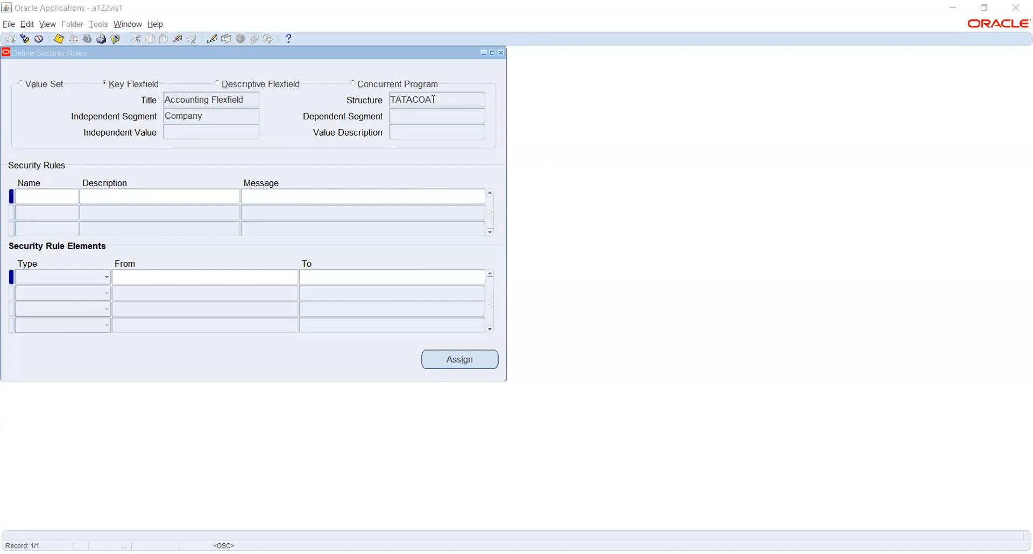
Step: Add a security rule named TEST with the message "CONTACT IT" for the Company segment
{"action": "left_click", "coordinate": [34, 195]}
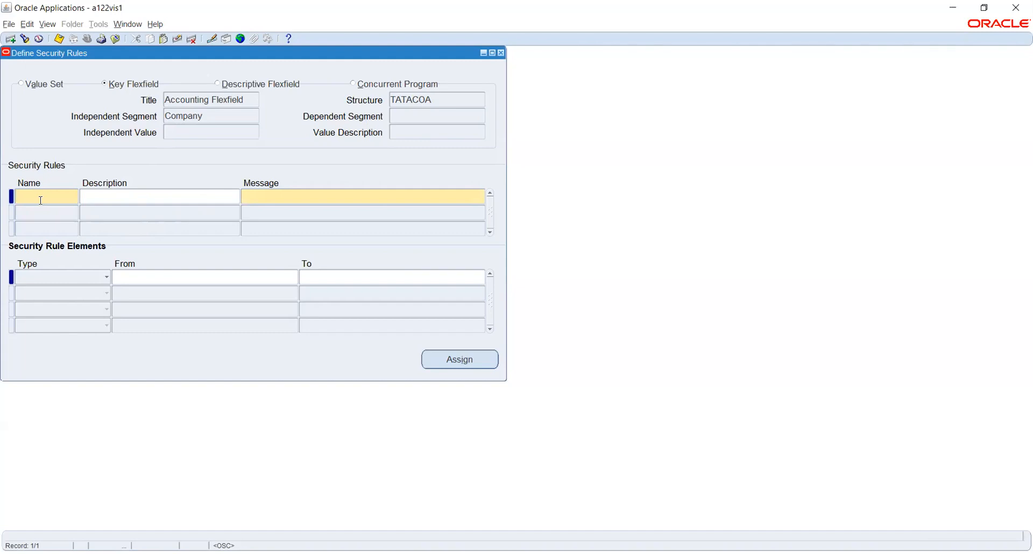
{"action": "type", "text": "TEST"}
{"action": "key", "text": "Tab"}
{"action": "key", "text": "Tab"}
{"action": "type", "text": "CONTACT IT"}
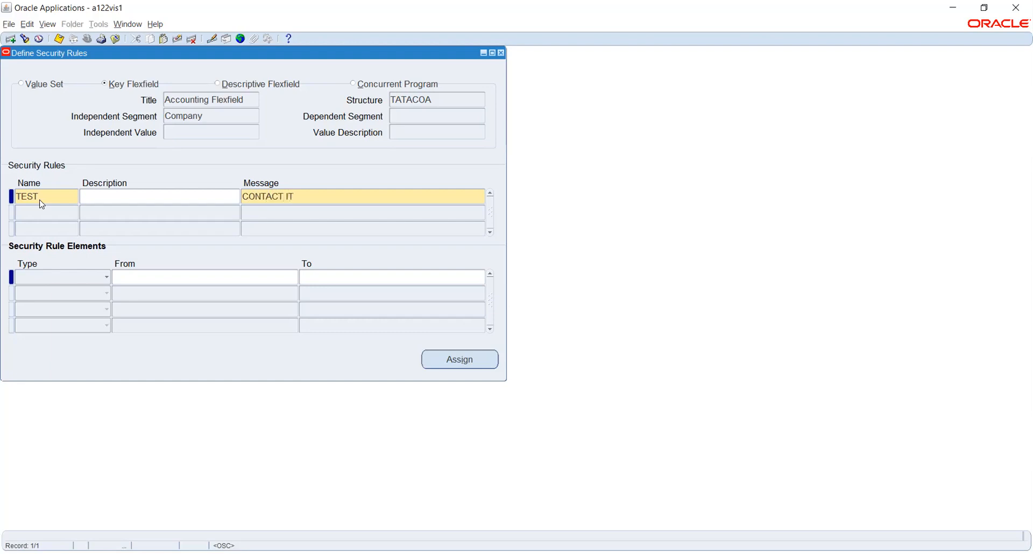
{"action": "key", "text": "Tab"}
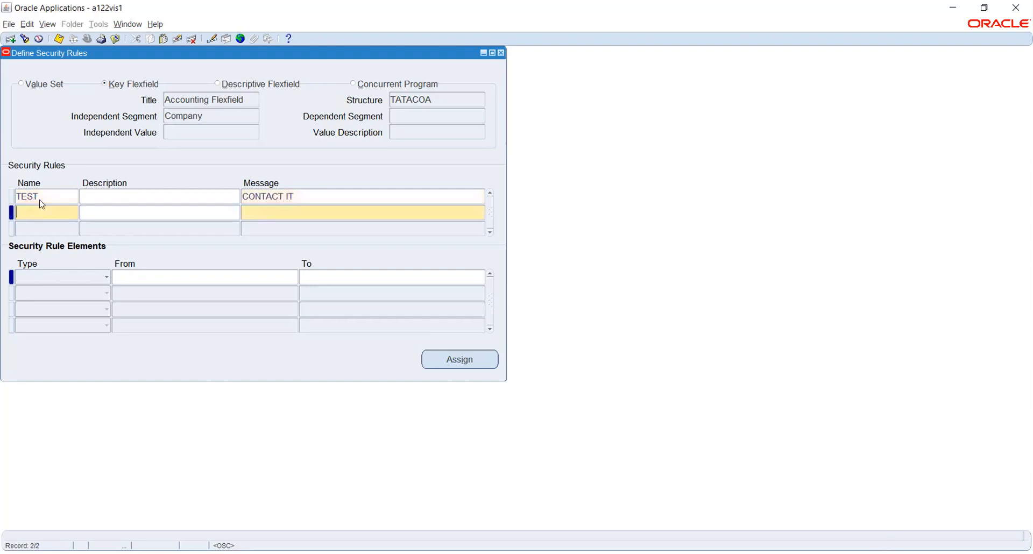
{"action": "left_click", "coordinate": [41, 200]}
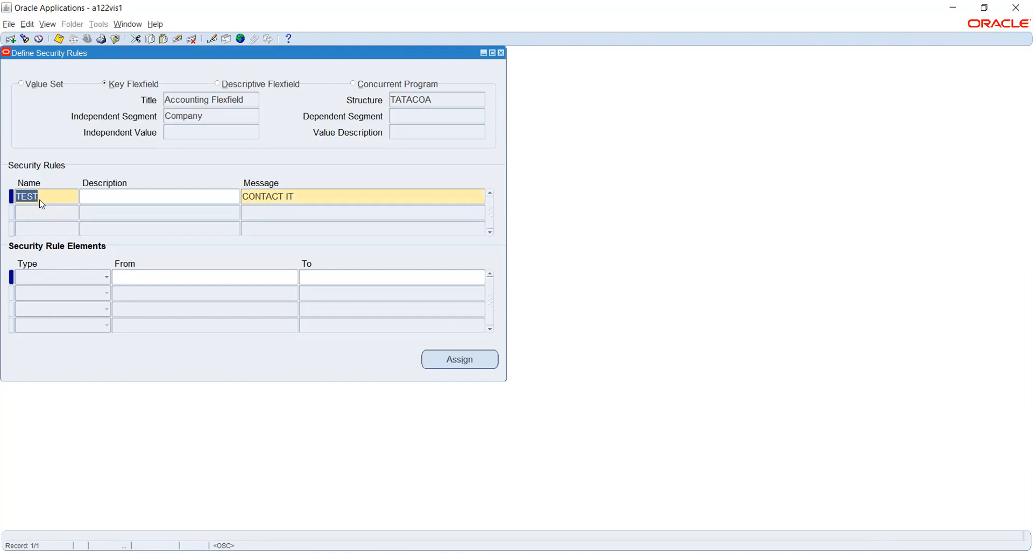
Step: Add an Include element to the TEST rule covering company values from 001 to 001
{"action": "left_click", "coordinate": [63, 277]}
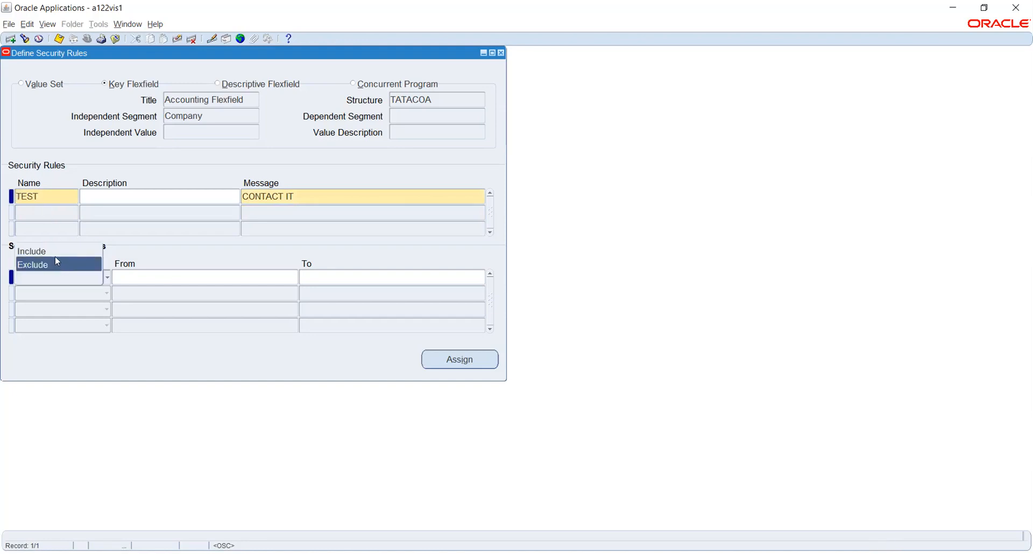
{"action": "left_click", "coordinate": [54, 251]}
{"action": "left_click", "coordinate": [163, 276]}
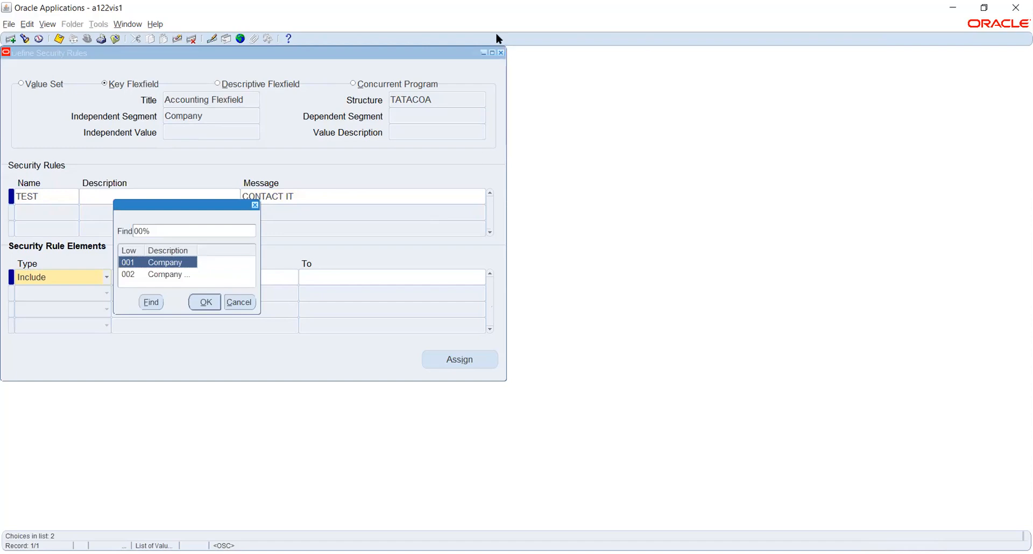
{"action": "left_click", "coordinate": [205, 302]}
{"action": "key", "text": "Tab"}
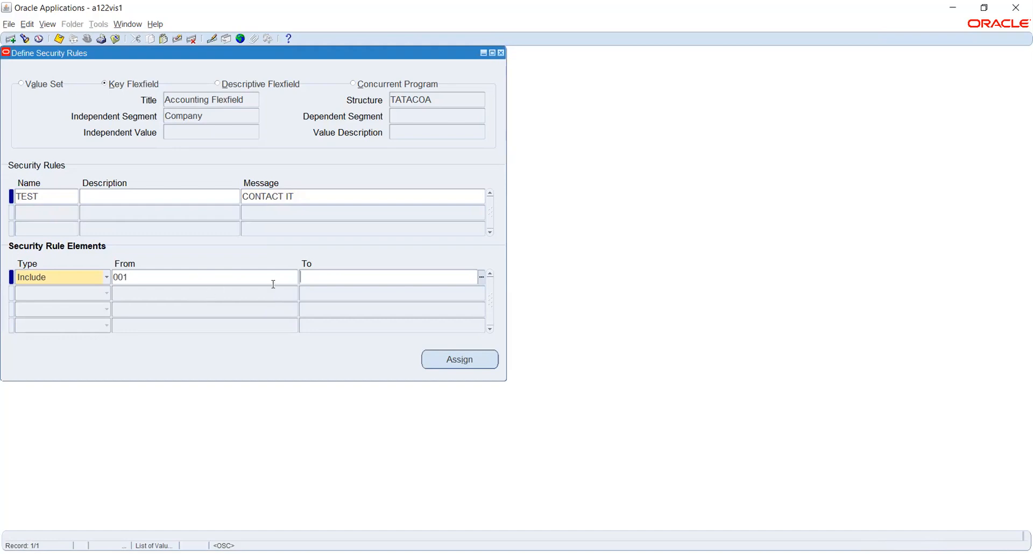
{"action": "left_click", "coordinate": [481, 276]}
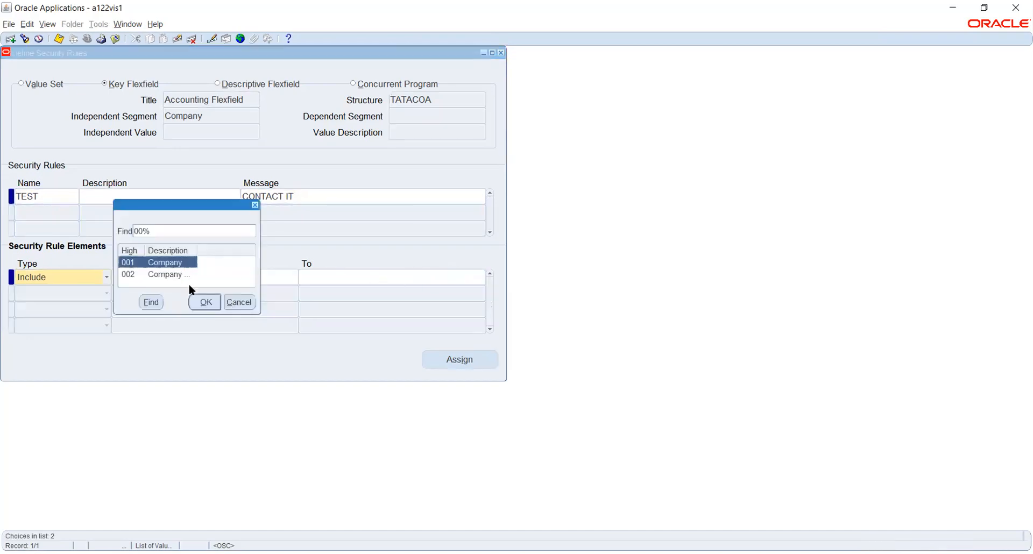
{"action": "left_click", "coordinate": [204, 300]}
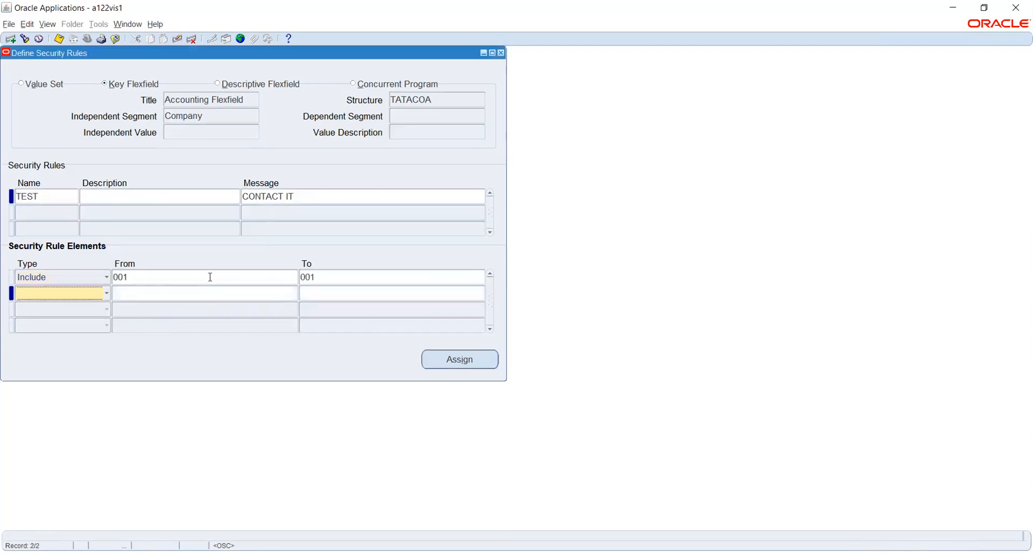
{"action": "left_click", "coordinate": [207, 274]}
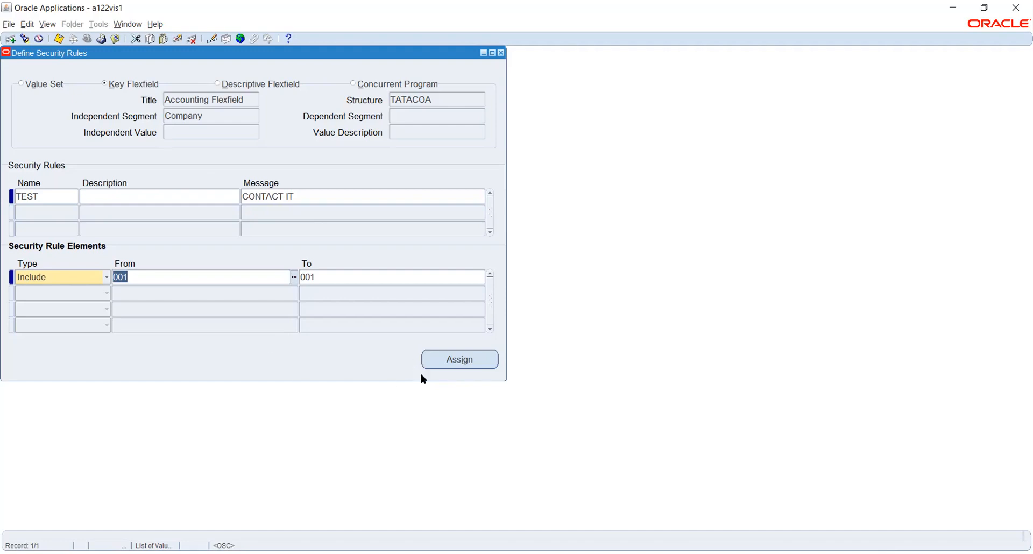
{"action": "left_click", "coordinate": [442, 365]}
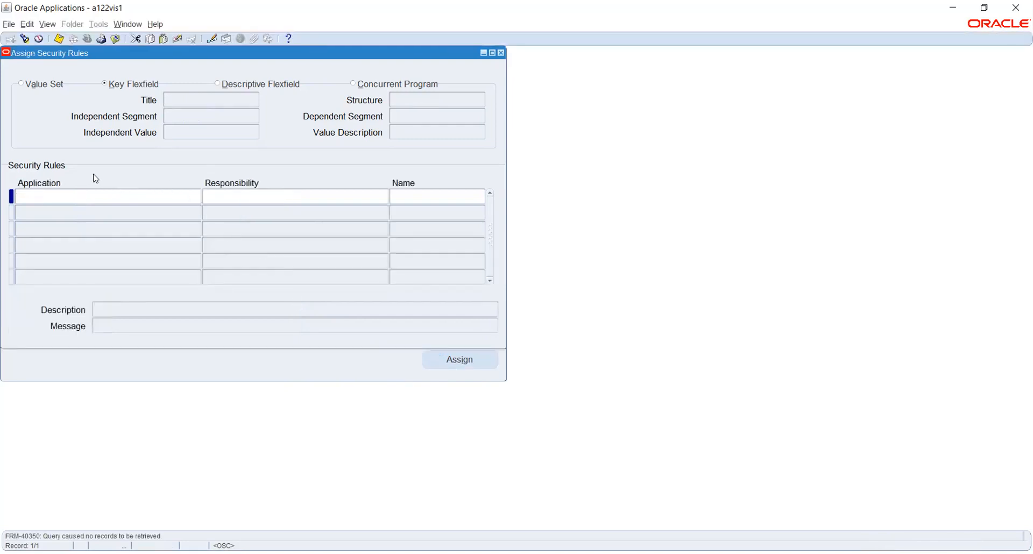
{"action": "left_click", "coordinate": [69, 196]}
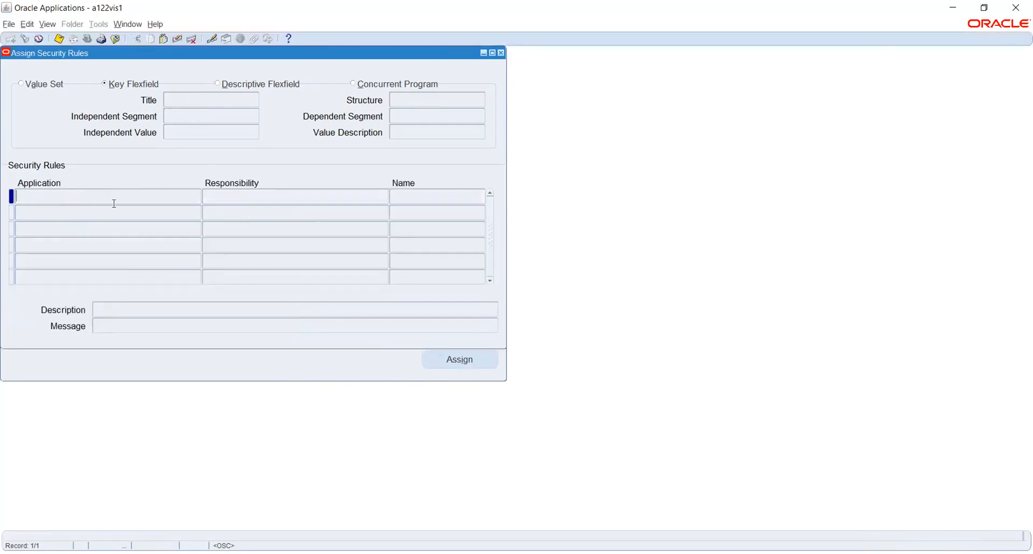
{"action": "left_click", "coordinate": [181, 98]}
{"action": "left_click", "coordinate": [25, 39]}
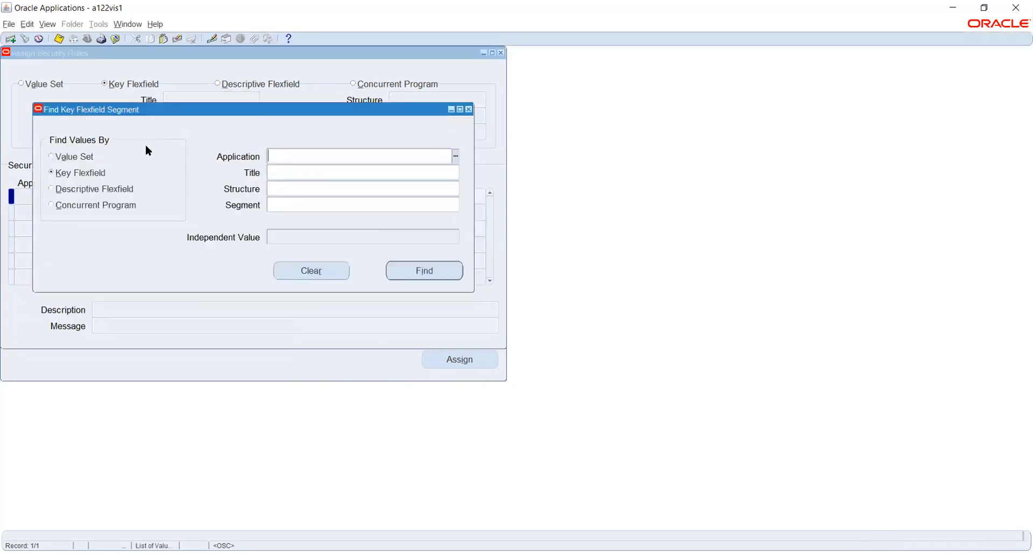
{"action": "type", "text": "GENE"}
{"action": "key", "text": "Tab"}
{"action": "type", "text": "ACC"}
{"action": "key", "text": "Tab"}
{"action": "left_click", "coordinate": [454, 188]}
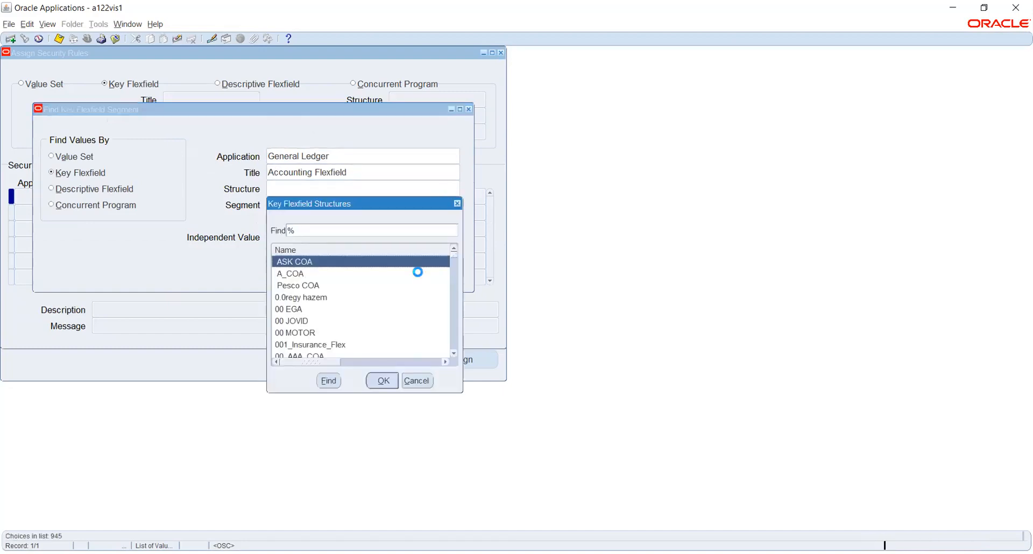
{"action": "type", "text": "tatA"}
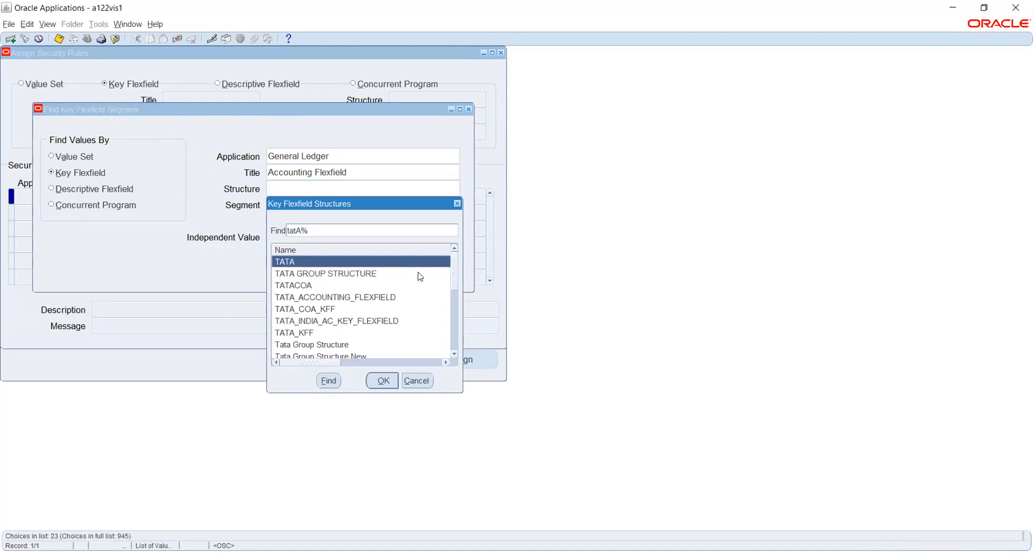
{"action": "left_click", "coordinate": [322, 285]}
{"action": "left_click", "coordinate": [381, 382]}
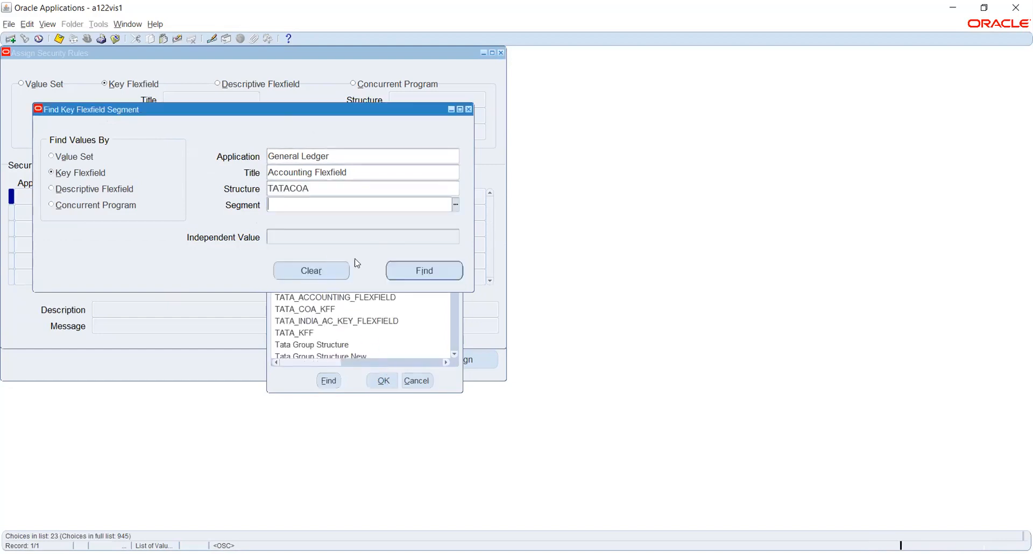
{"action": "left_click", "coordinate": [408, 268]}
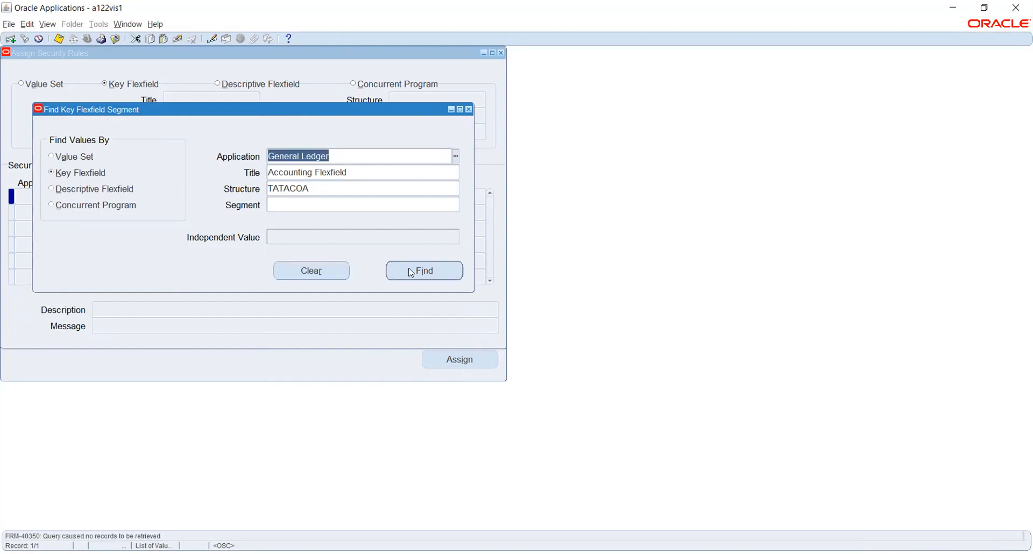
{"action": "left_click", "coordinate": [412, 272]}
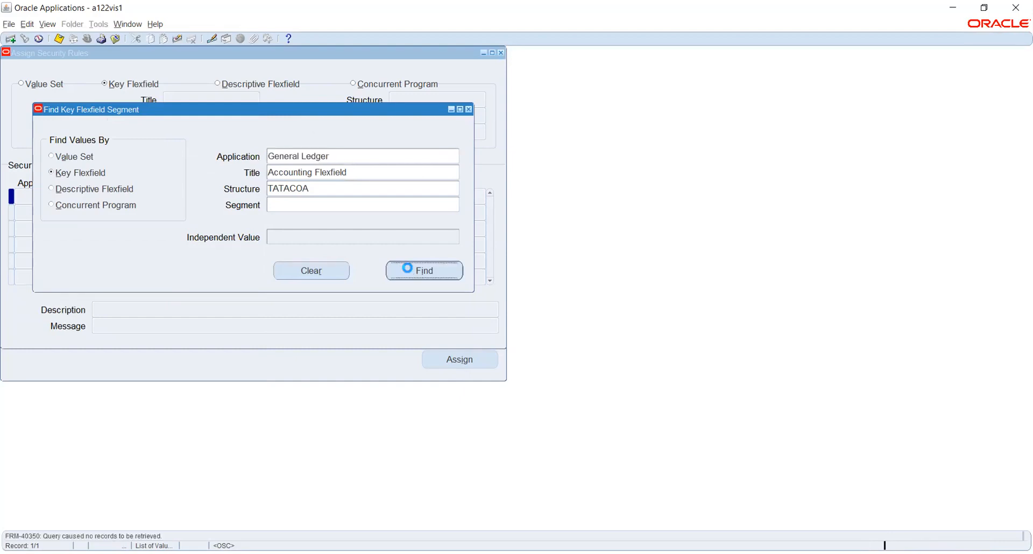
{"action": "left_click", "coordinate": [468, 109]}
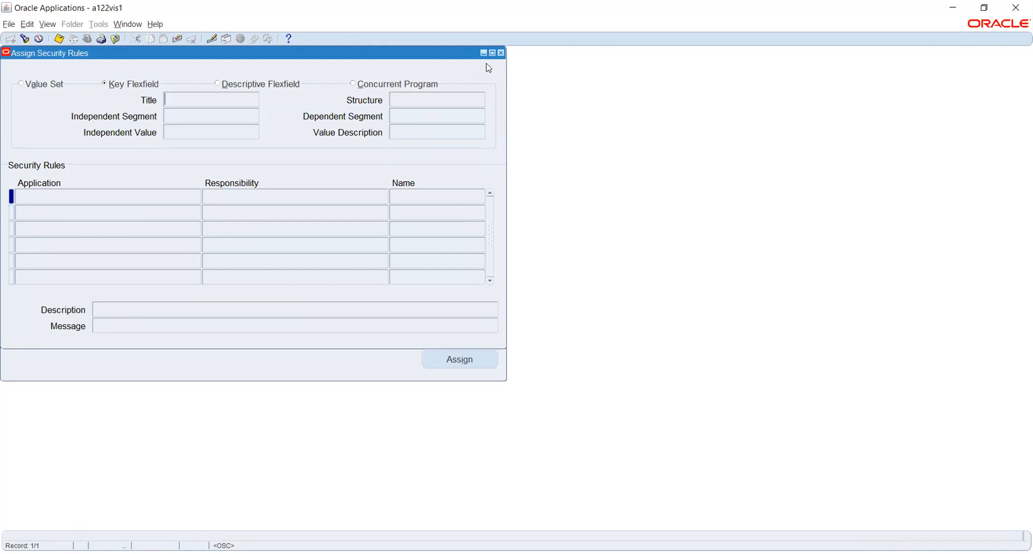
{"action": "left_click", "coordinate": [501, 53]}
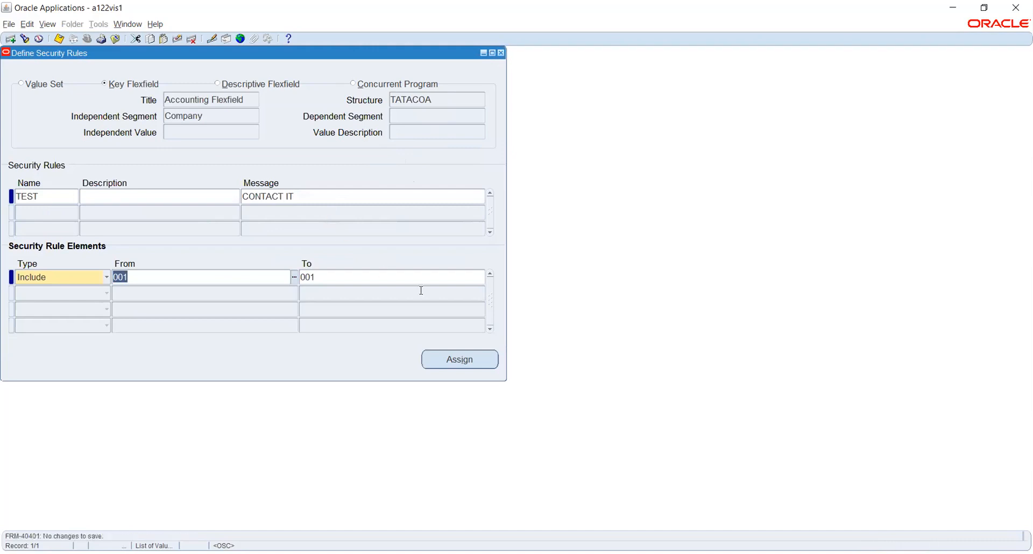
Step: Open the assignment of security rules for TATACOA and set the first row's application to General Ledger
{"action": "left_click", "coordinate": [461, 361]}
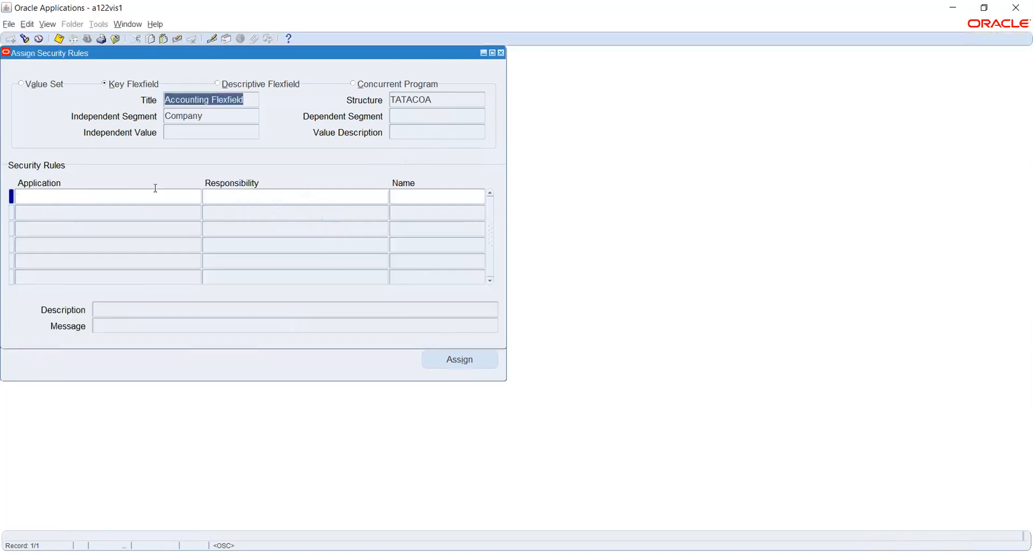
{"action": "left_click", "coordinate": [138, 198]}
{"action": "left_click", "coordinate": [197, 197]}
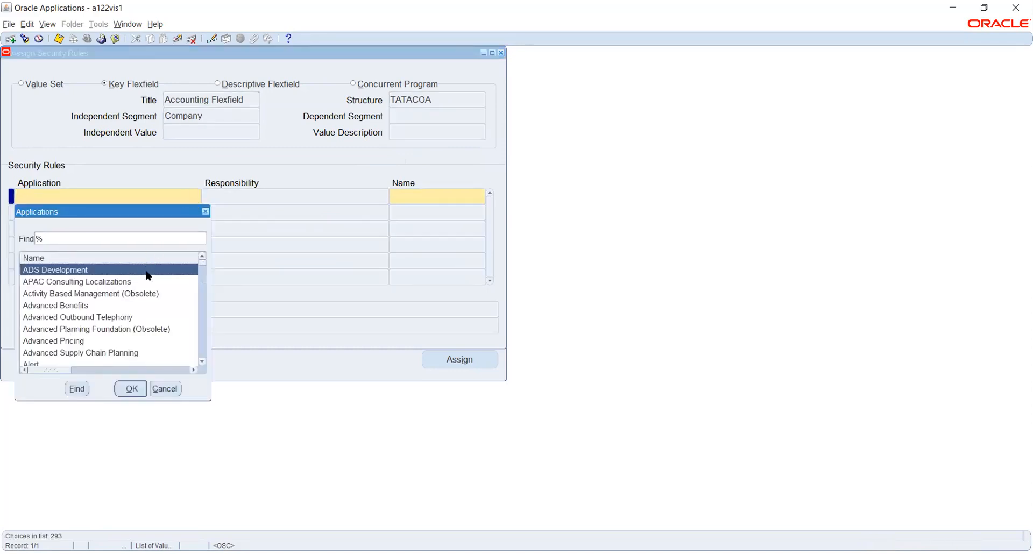
{"action": "type", "text": "g"}
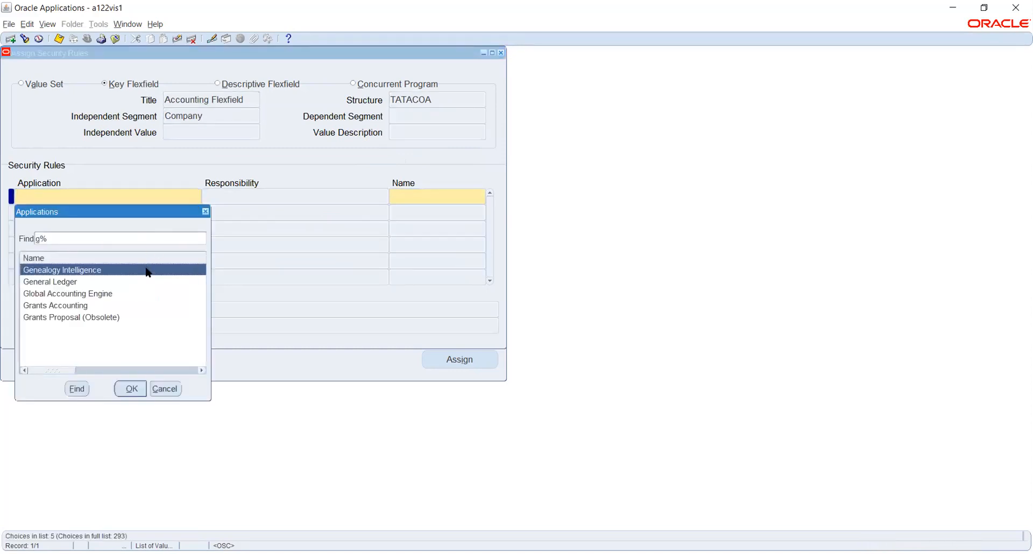
{"action": "key", "text": "Down"}
{"action": "key", "text": "Return"}
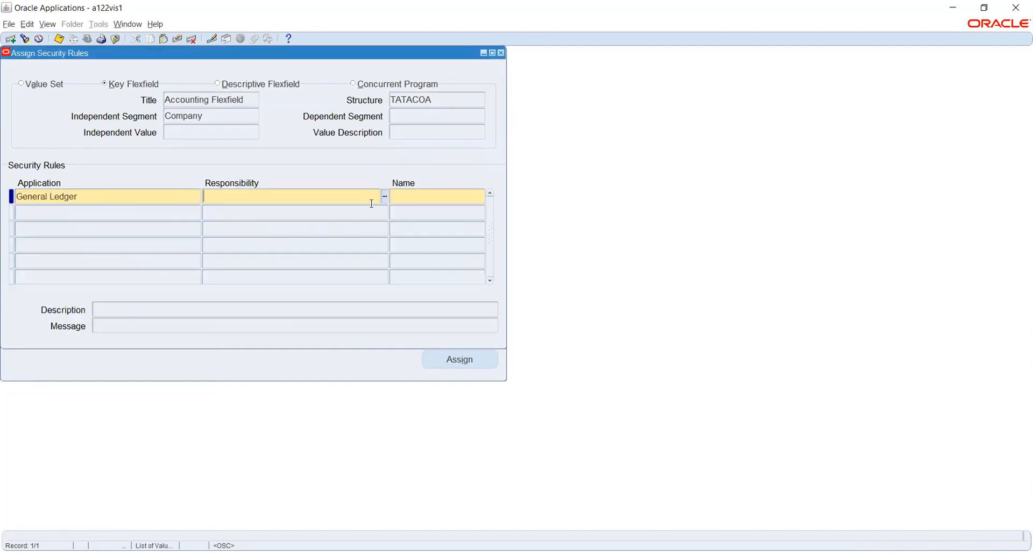
Step: Set the responsibility of the General Ledger assignment row to TATA General Ledger Super User
{"action": "left_click", "coordinate": [385, 196]}
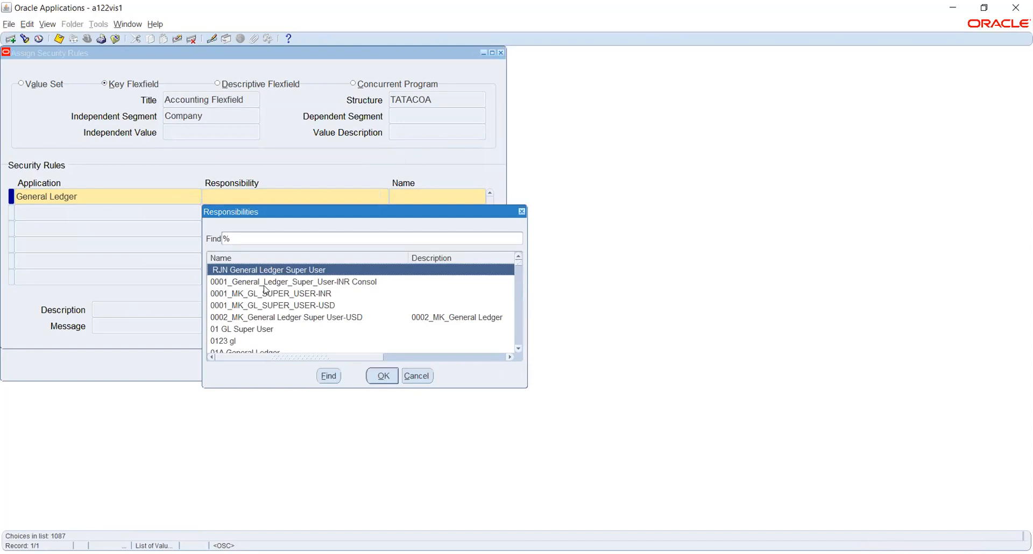
{"action": "type", "text": "t"}
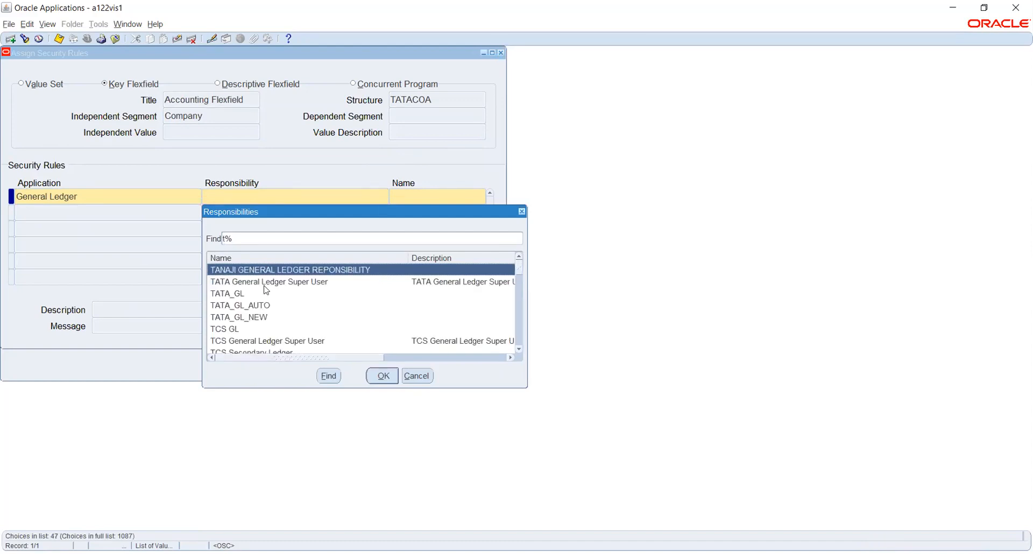
{"action": "double_click", "coordinate": [265, 282]}
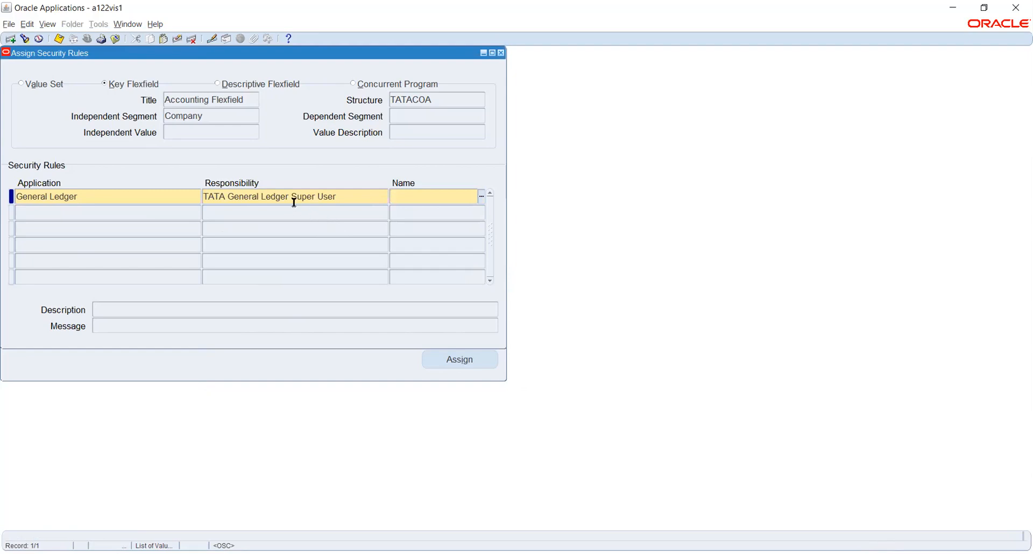
Step: Assign the TEST rule to the TATA General Ledger Super User row, save it, and close the security rule windows
{"action": "left_click", "coordinate": [480, 197]}
{"action": "left_click", "coordinate": [430, 197]}
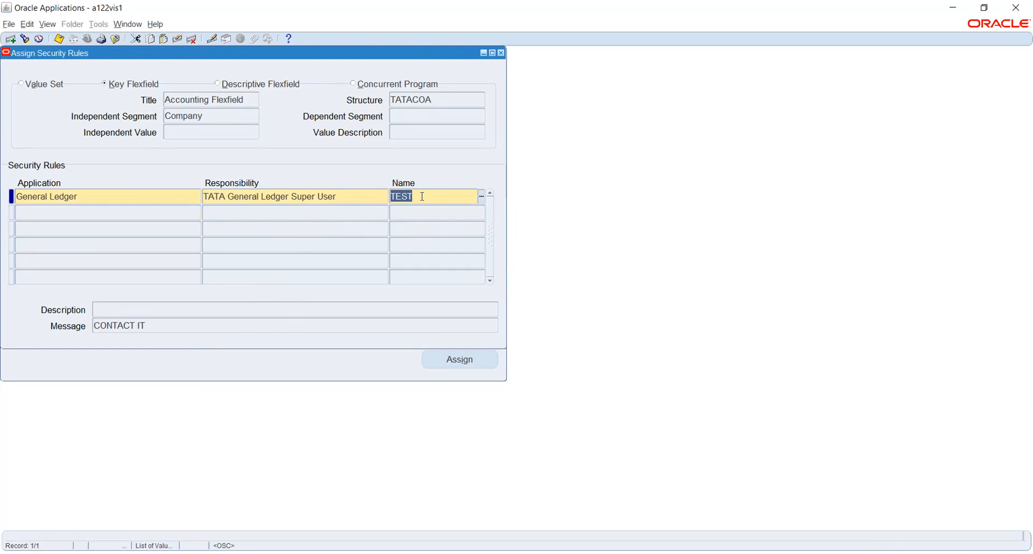
{"action": "key", "text": "ctrl+s"}
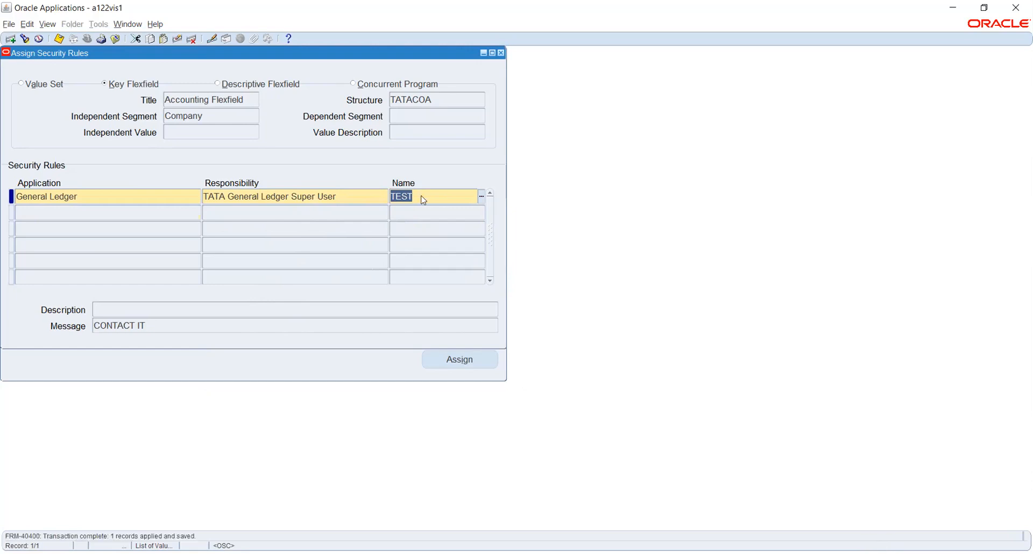
{"action": "key", "text": "ctrl+s"}
{"action": "left_click", "coordinate": [501, 52]}
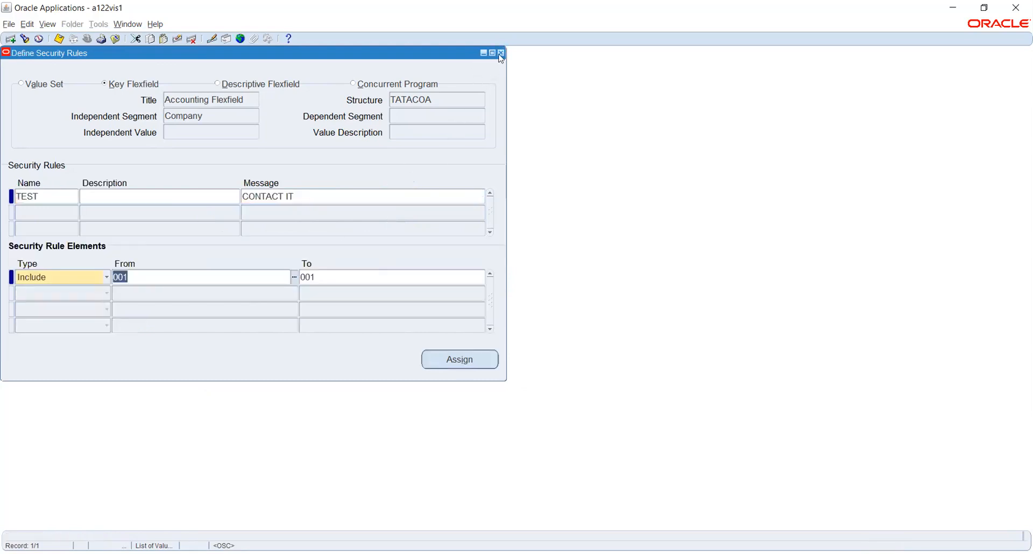
{"action": "left_click", "coordinate": [501, 53]}
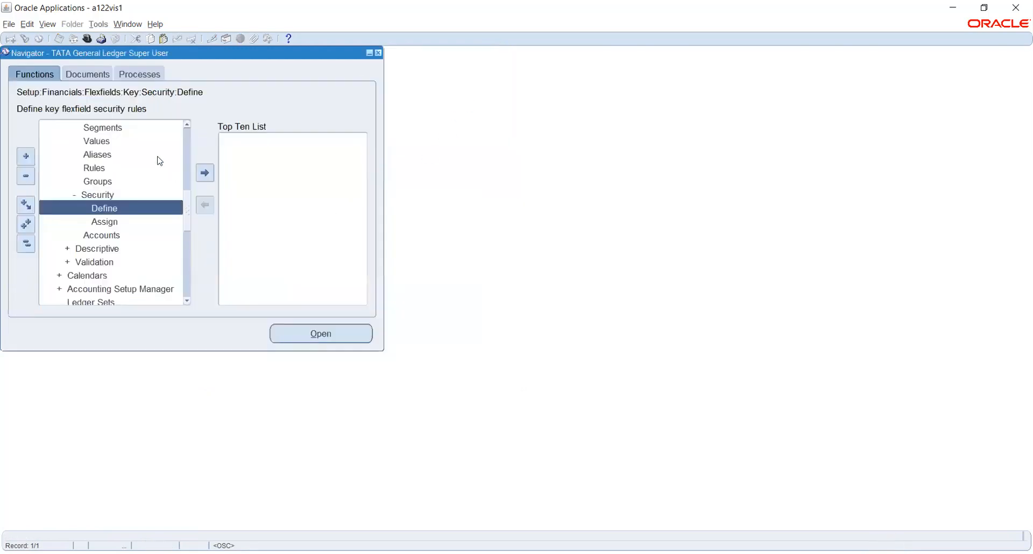
Step: Open journal entry from the Navigator and start a new journal named NEW
{"action": "scroll", "coordinate": [125, 163], "scroll_direction": "up", "scroll_amount": 5}
{"action": "scroll", "coordinate": [124, 163], "scroll_direction": "up", "scroll_amount": 3}
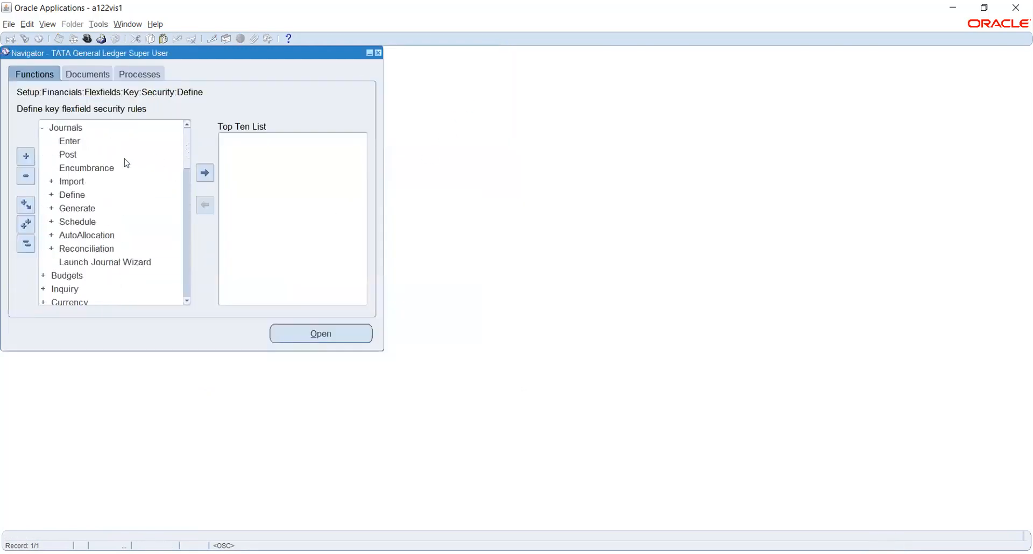
{"action": "double_click", "coordinate": [88, 144]}
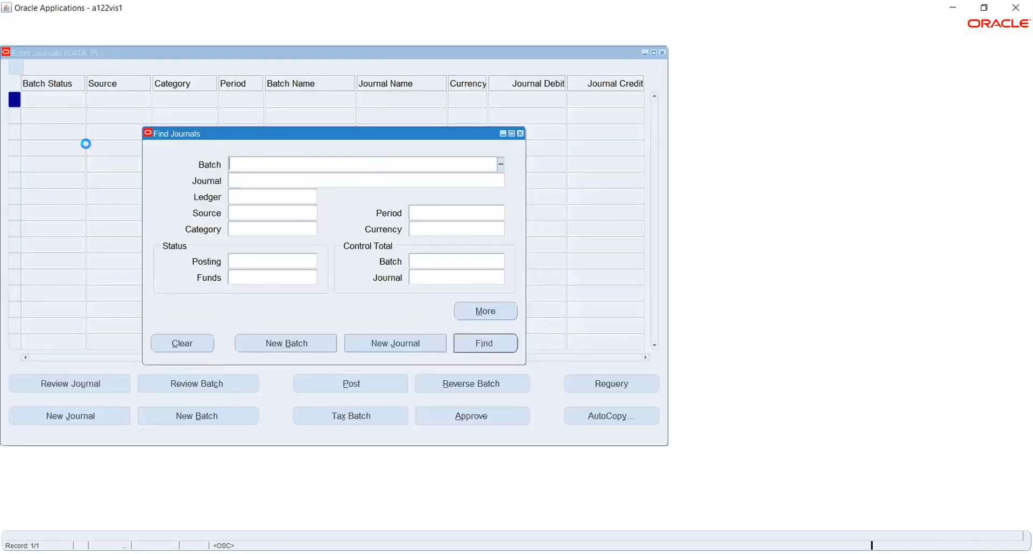
{"action": "left_click", "coordinate": [383, 341]}
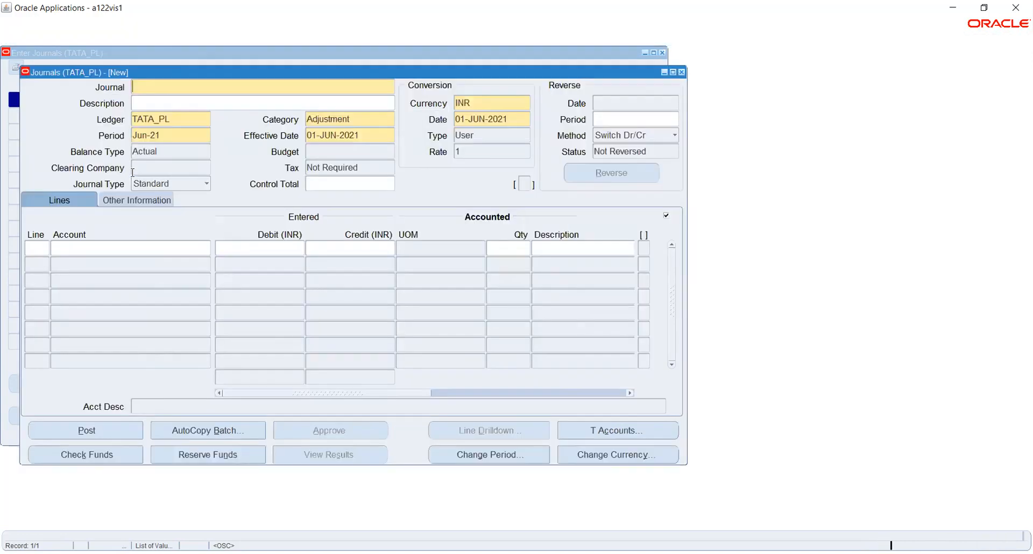
{"action": "type", "text": "NEW"}
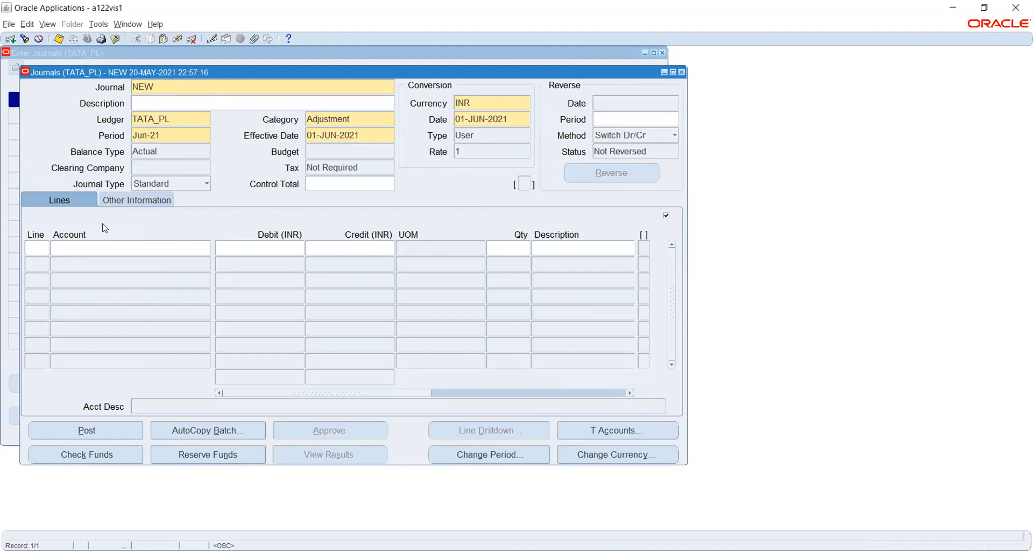
Step: Start journal line 1 and choose company 002 for its account combination
{"action": "left_click", "coordinate": [39, 248]}
{"action": "type", "text": "1"}
{"action": "key", "text": "Tab"}
{"action": "left_click", "coordinate": [206, 248]}
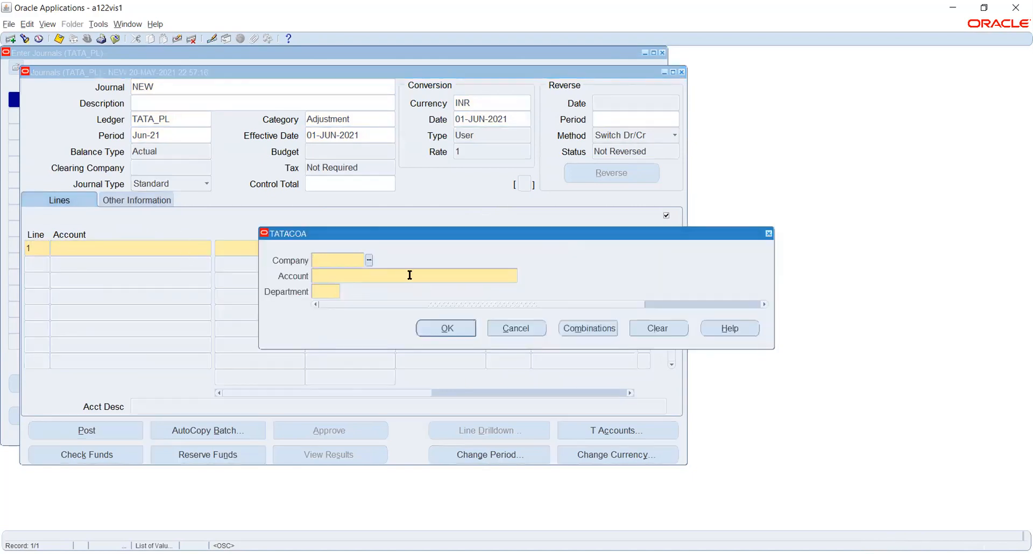
{"action": "left_click", "coordinate": [369, 260]}
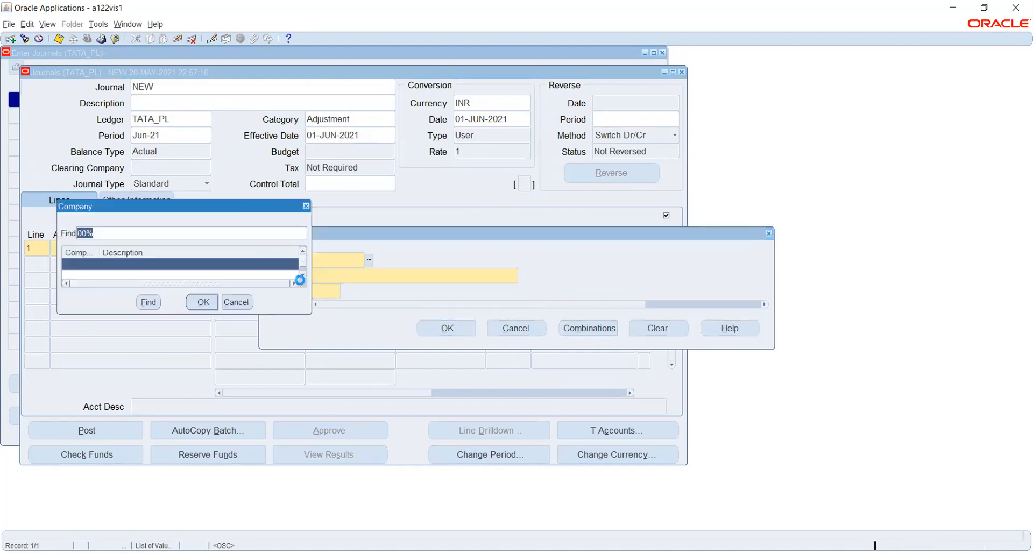
{"action": "left_click", "coordinate": [233, 276]}
{"action": "left_click", "coordinate": [203, 302]}
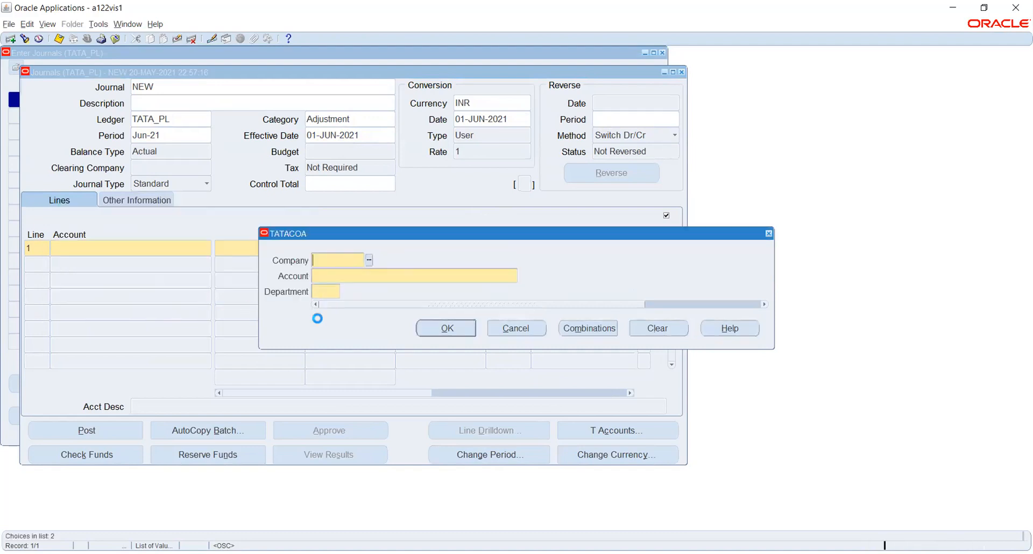
Step: Complete line 1's account combination with the Office Rent expense account and department 010 ACCOUNTS
{"action": "left_click", "coordinate": [522, 276]}
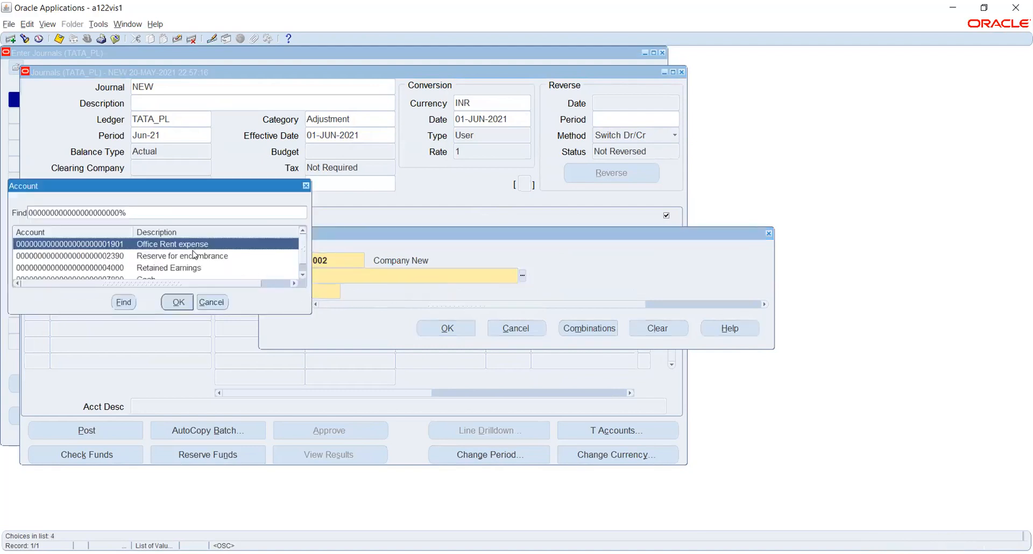
{"action": "left_click", "coordinate": [179, 302]}
{"action": "left_click", "coordinate": [346, 291]}
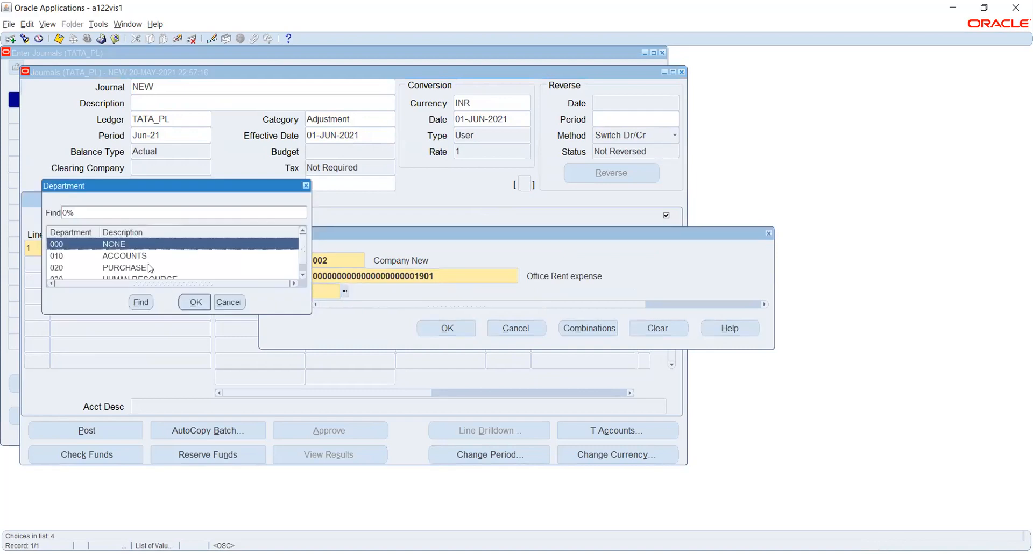
{"action": "left_click", "coordinate": [139, 257]}
{"action": "left_click", "coordinate": [195, 302]}
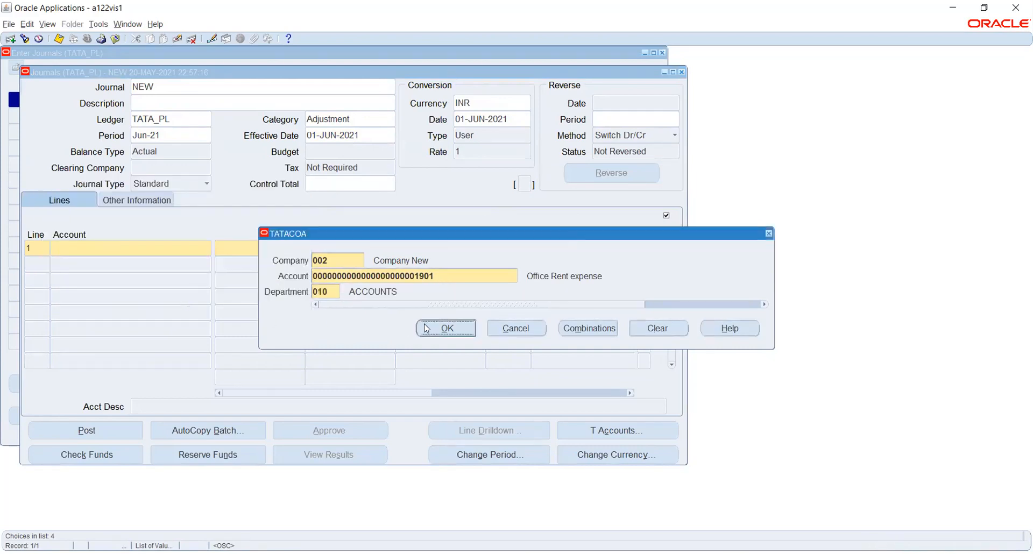
{"action": "left_click", "coordinate": [445, 326]}
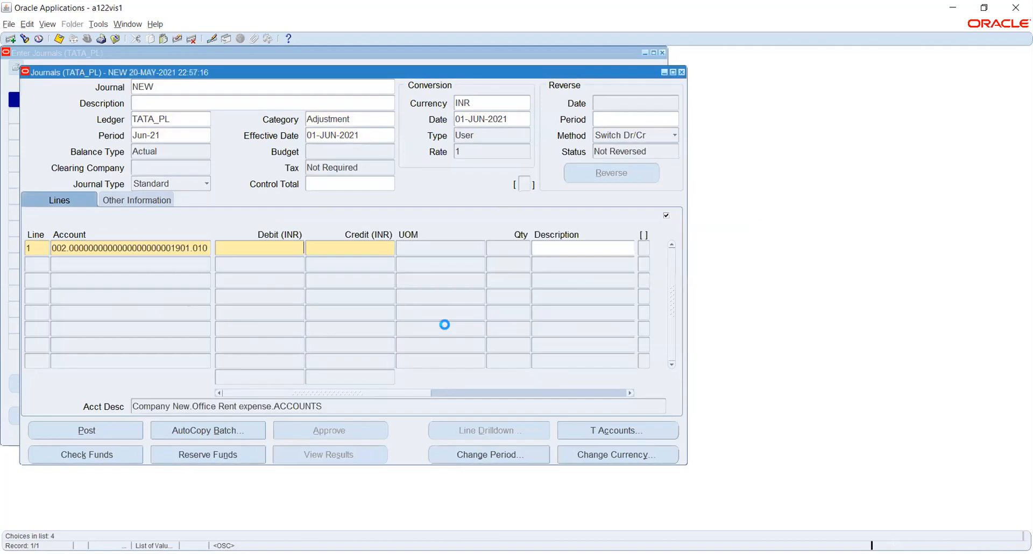
Step: Change line 1's company to 001 and enter a debit of 1000 INR
{"action": "left_click", "coordinate": [153, 242]}
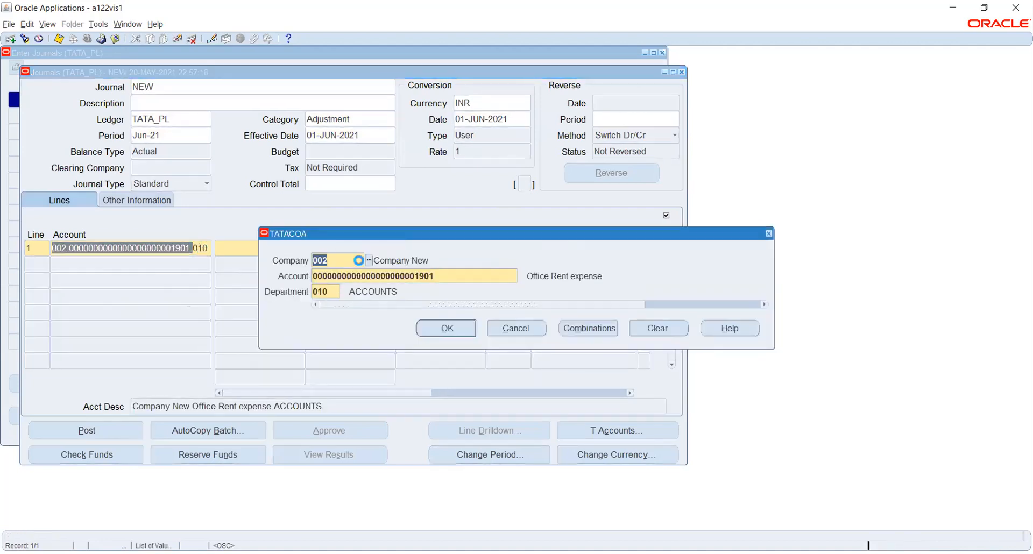
{"action": "left_click", "coordinate": [368, 262]}
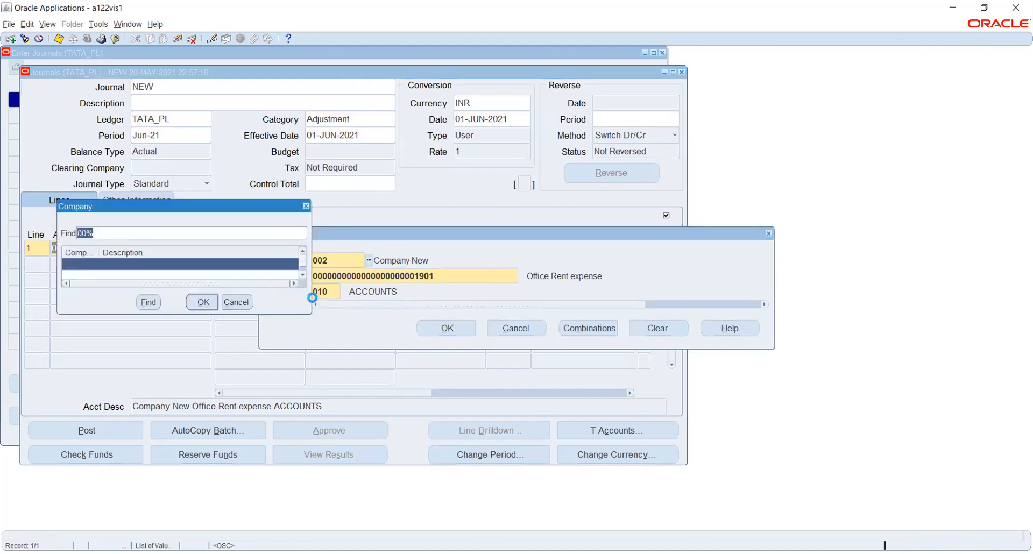
{"action": "left_click", "coordinate": [203, 302]}
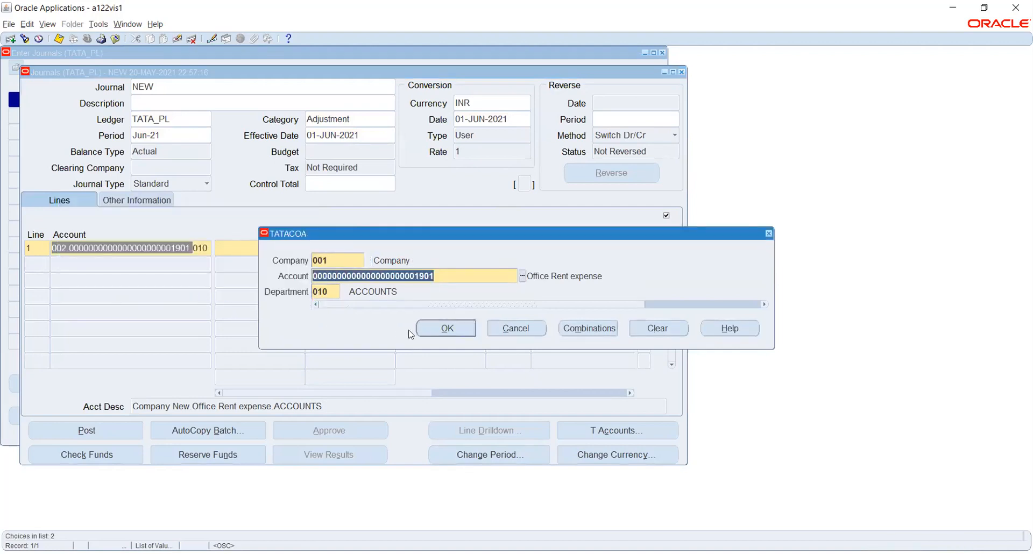
{"action": "left_click", "coordinate": [442, 329]}
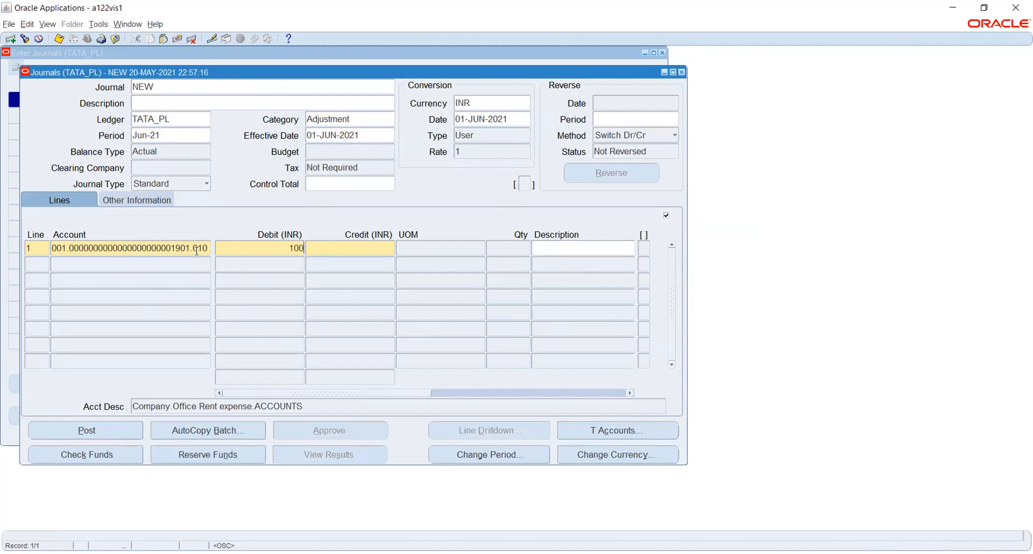
{"action": "type", "text": "0"}
{"action": "key", "text": "Tab"}
Step: Add journal line 2 with company 001, the Cash account and department 010 ACCOUNTS
{"action": "left_click", "coordinate": [86, 263]}
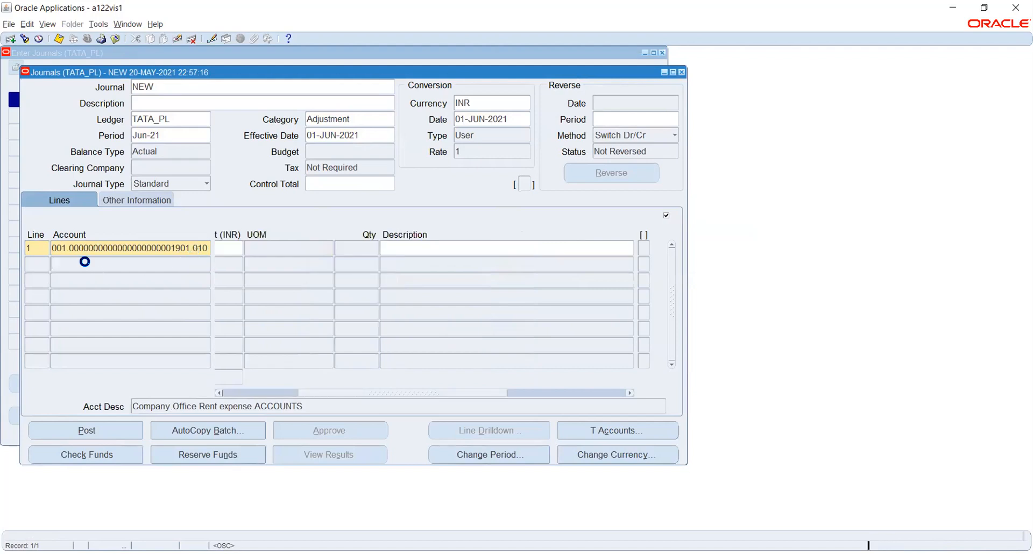
{"action": "left_click", "coordinate": [206, 265]}
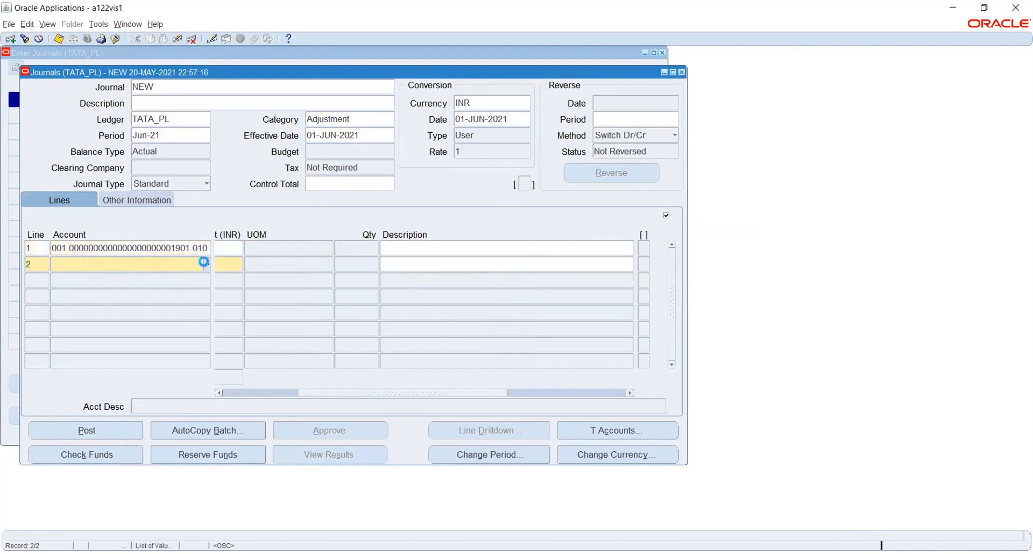
{"action": "left_click", "coordinate": [522, 275]}
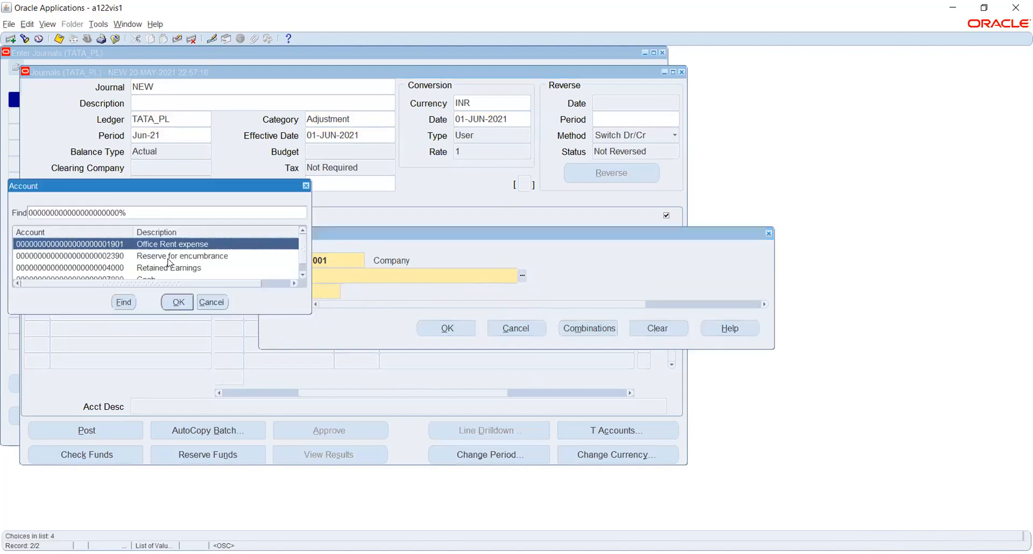
{"action": "left_click", "coordinate": [160, 279]}
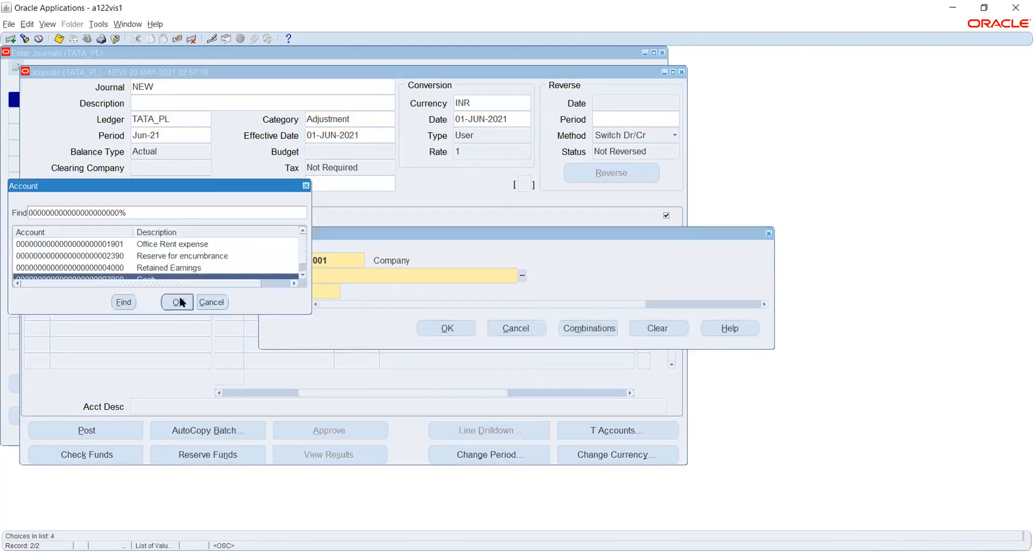
{"action": "left_click", "coordinate": [178, 297]}
{"action": "left_click", "coordinate": [345, 292]}
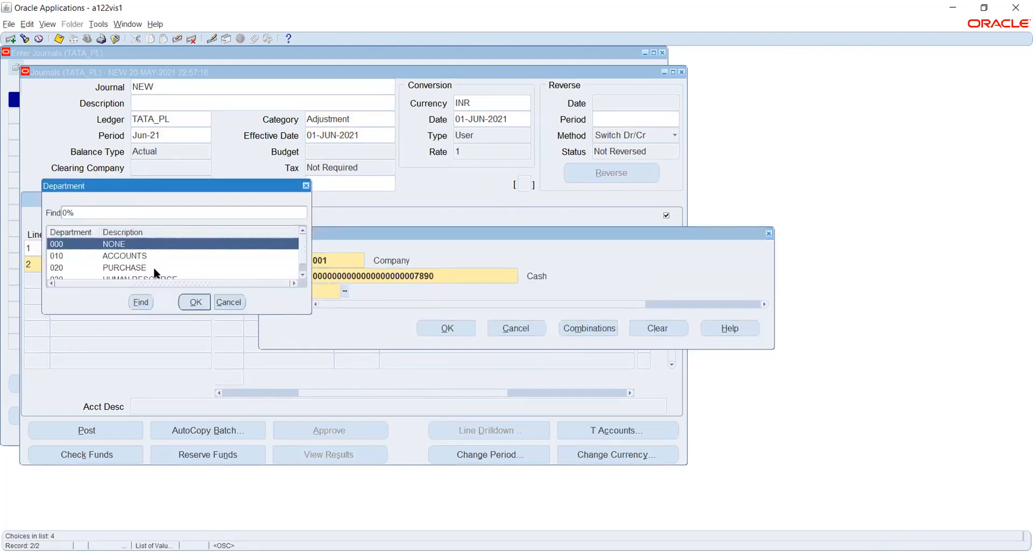
{"action": "left_click", "coordinate": [131, 255]}
{"action": "left_click", "coordinate": [192, 300]}
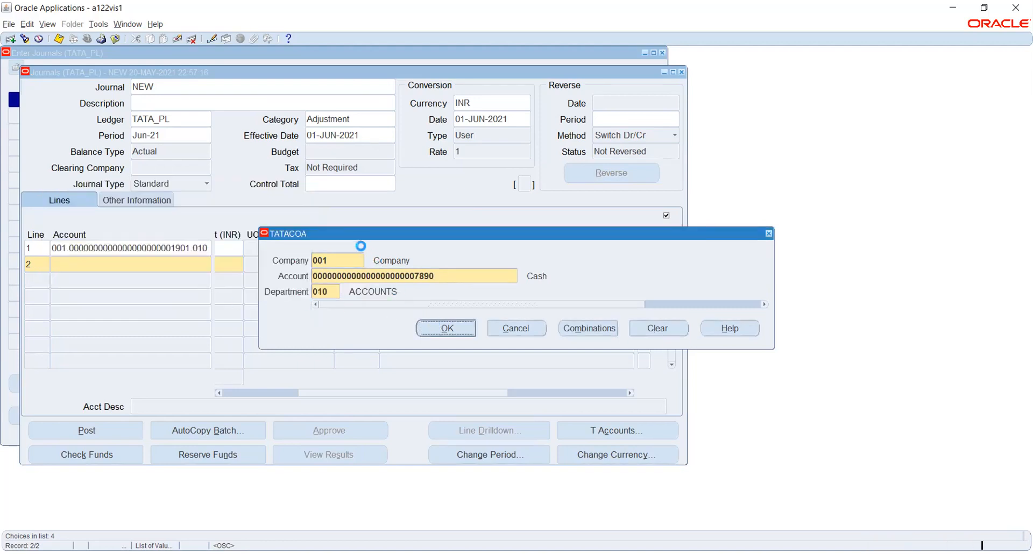
Step: Enter the balancing credit on line 2, save the journal and close the journal windows
{"action": "left_click", "coordinate": [343, 261]}
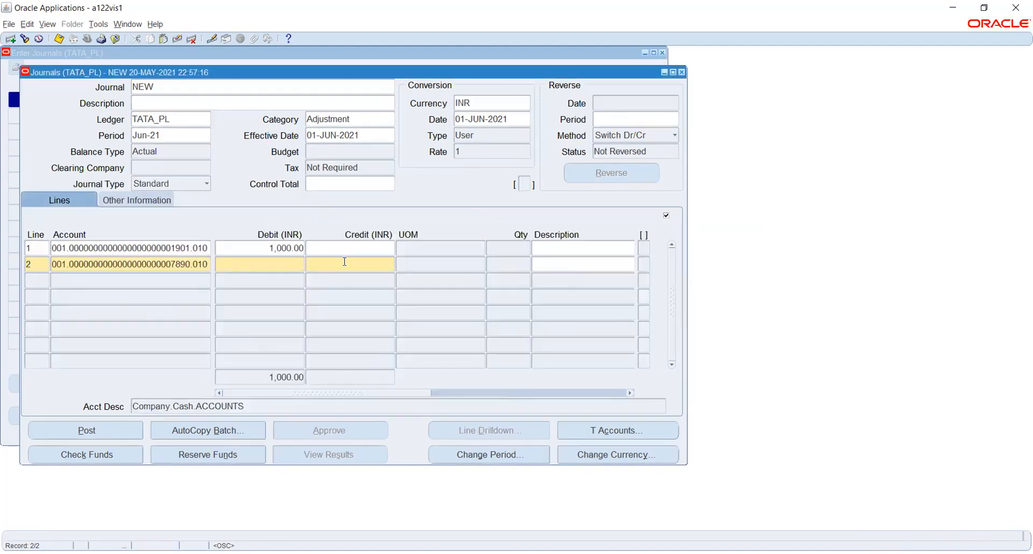
{"action": "key", "text": "Tab"}
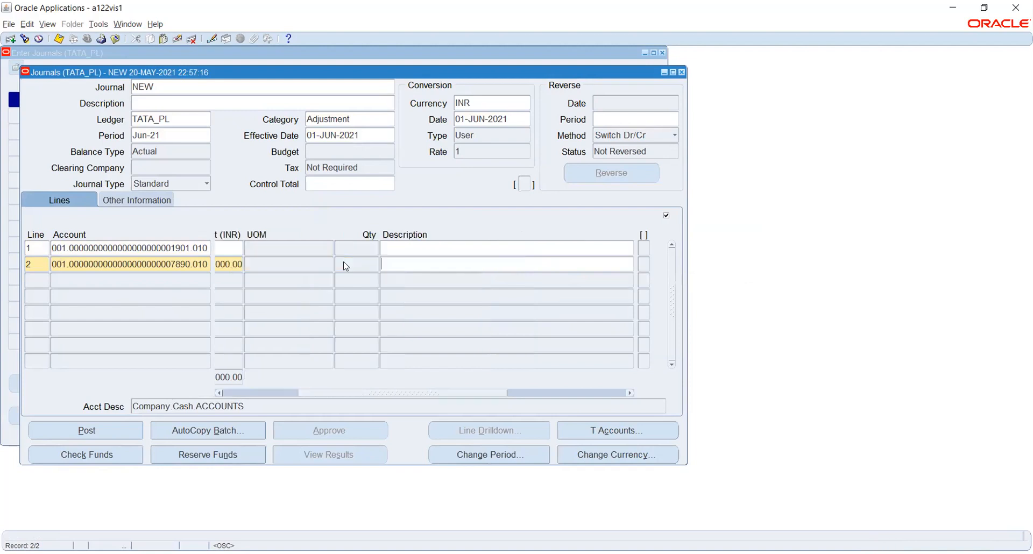
{"action": "left_click", "coordinate": [58, 41]}
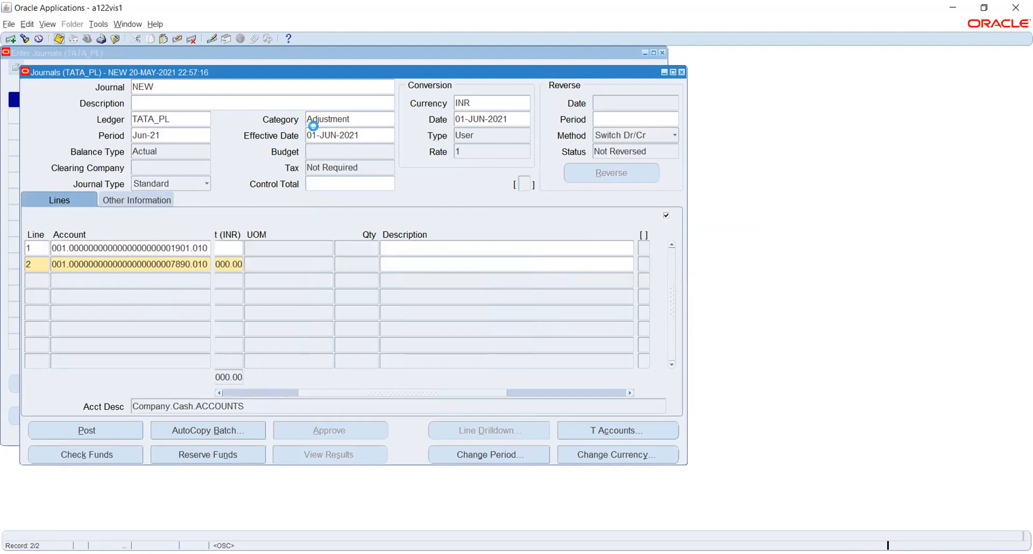
{"action": "left_click", "coordinate": [681, 73]}
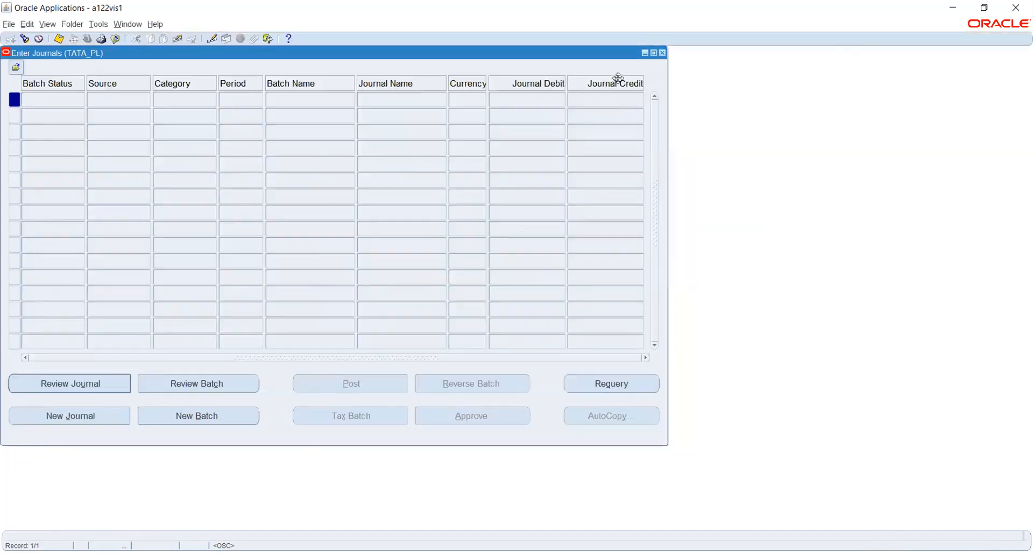
{"action": "left_click", "coordinate": [663, 53]}
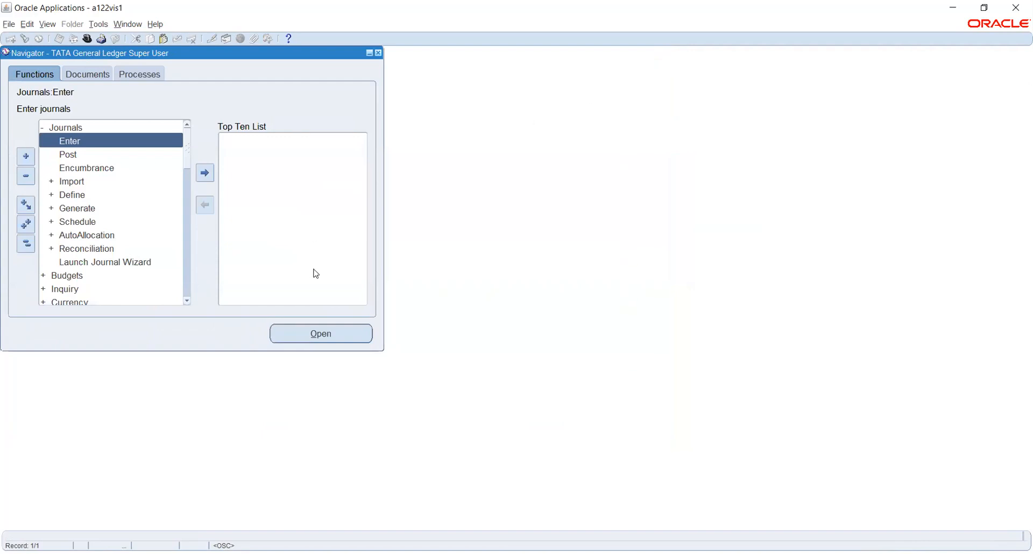
Step: Open the key flexfield security rule definition and find the General Ledger Accounting Flexfield rules for structure TATACOA
{"action": "scroll", "coordinate": [79, 250], "scroll_direction": "down", "scroll_amount": 4}
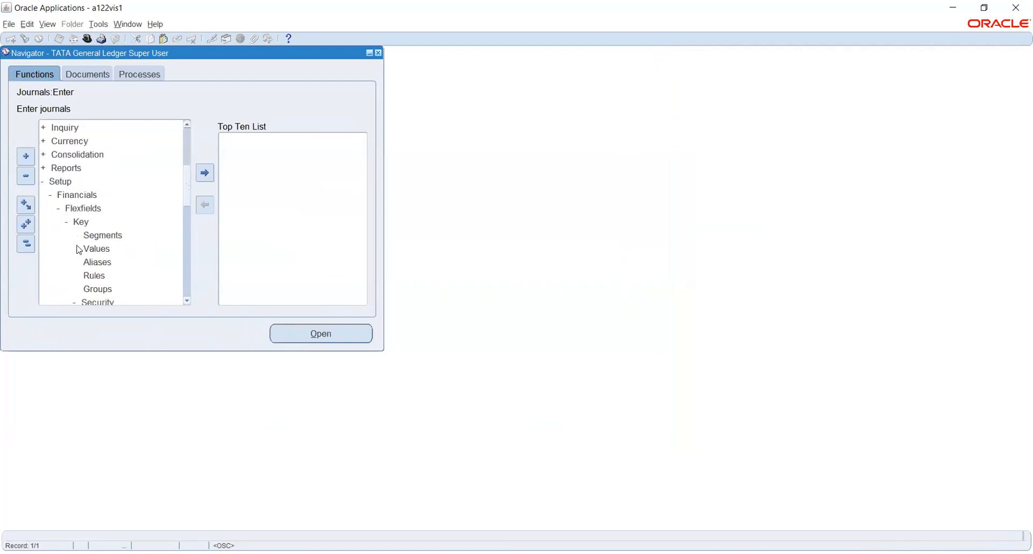
{"action": "scroll", "coordinate": [79, 250], "scroll_direction": "down", "scroll_amount": 1}
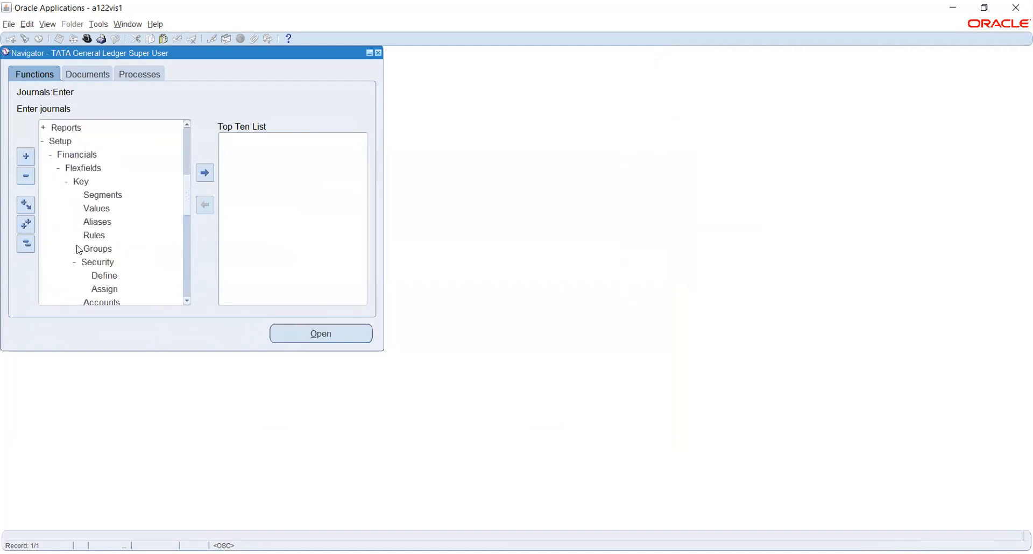
{"action": "double_click", "coordinate": [100, 271]}
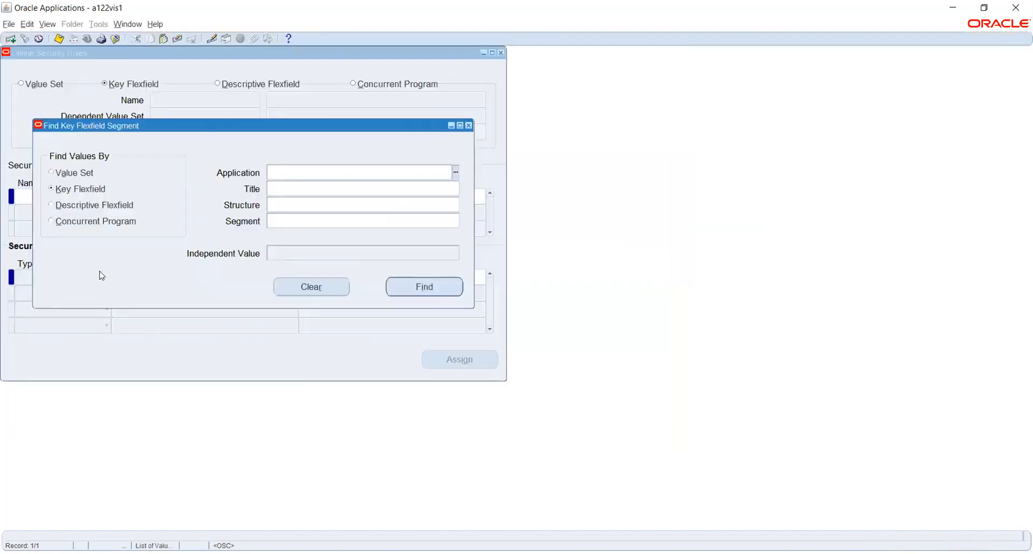
{"action": "left_click", "coordinate": [455, 172]}
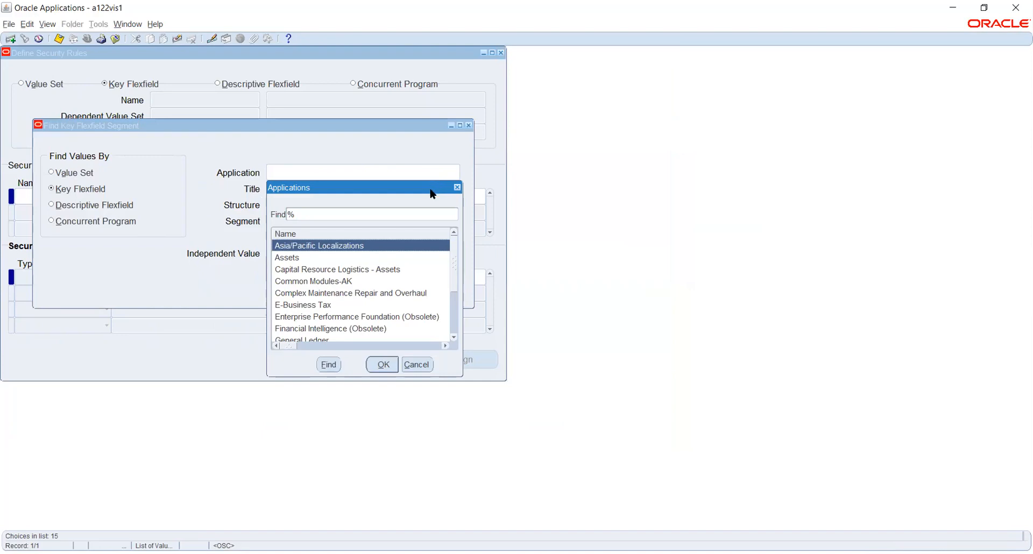
{"action": "key", "text": "g"}
{"action": "type", "text": "ACC"}
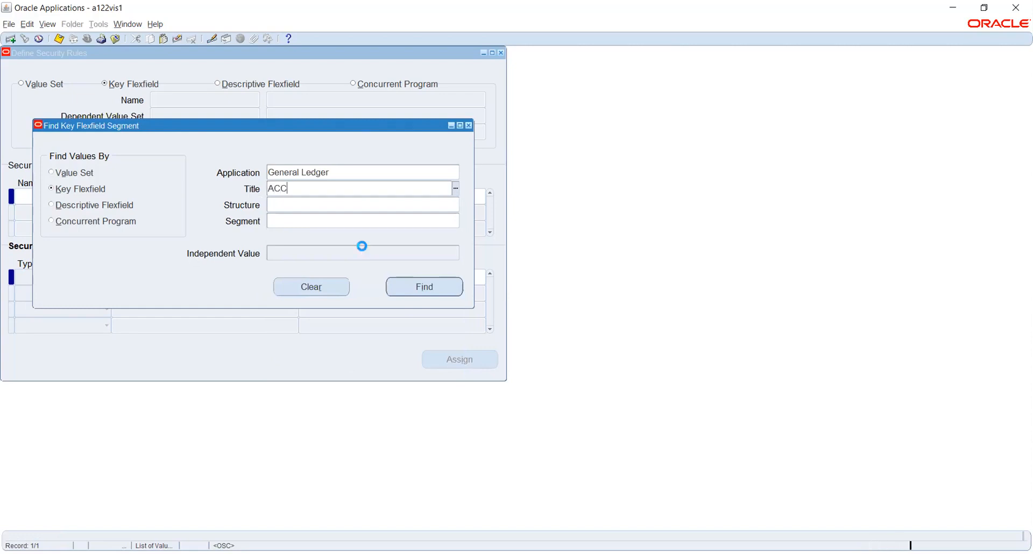
{"action": "key", "text": "Tab"}
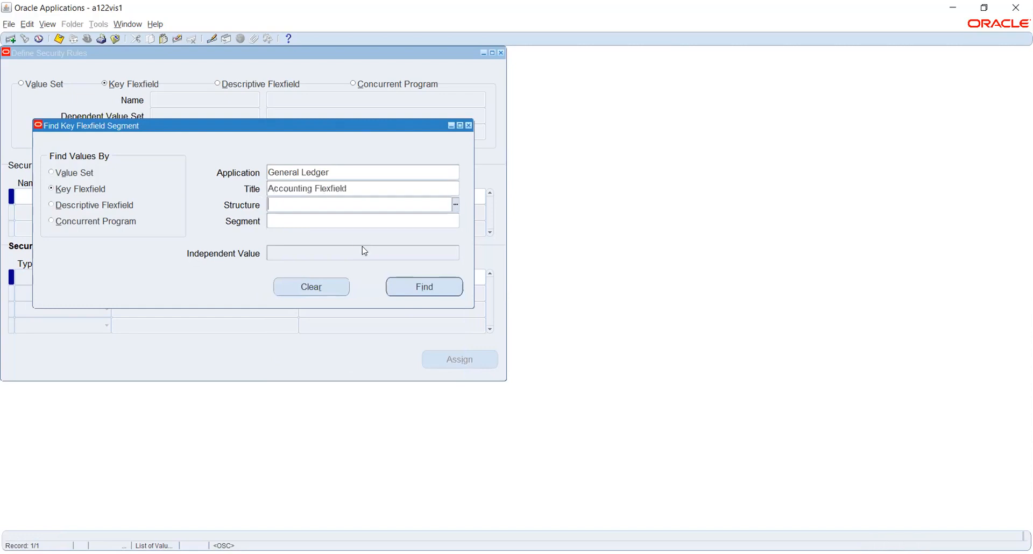
{"action": "left_click", "coordinate": [455, 205]}
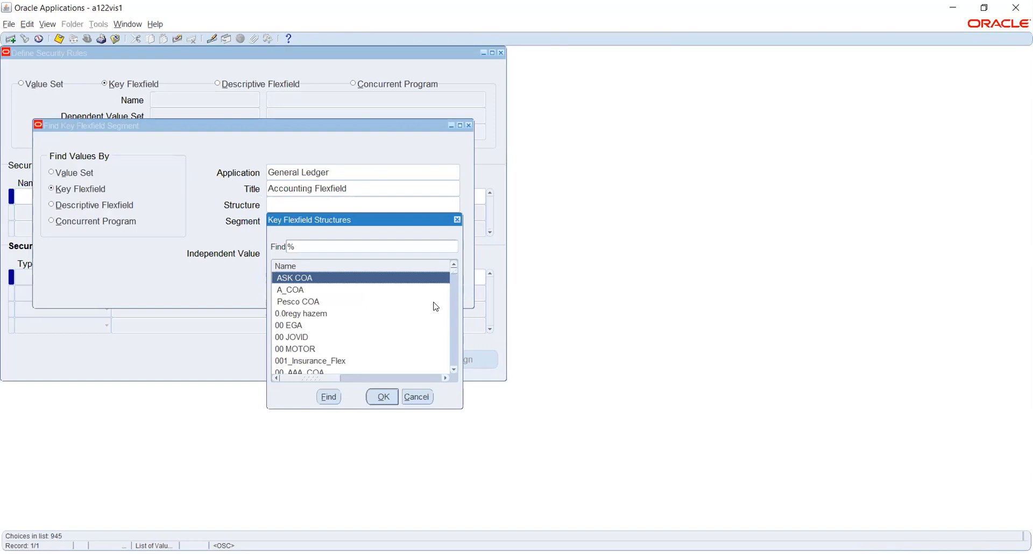
{"action": "type", "text": "tatA"}
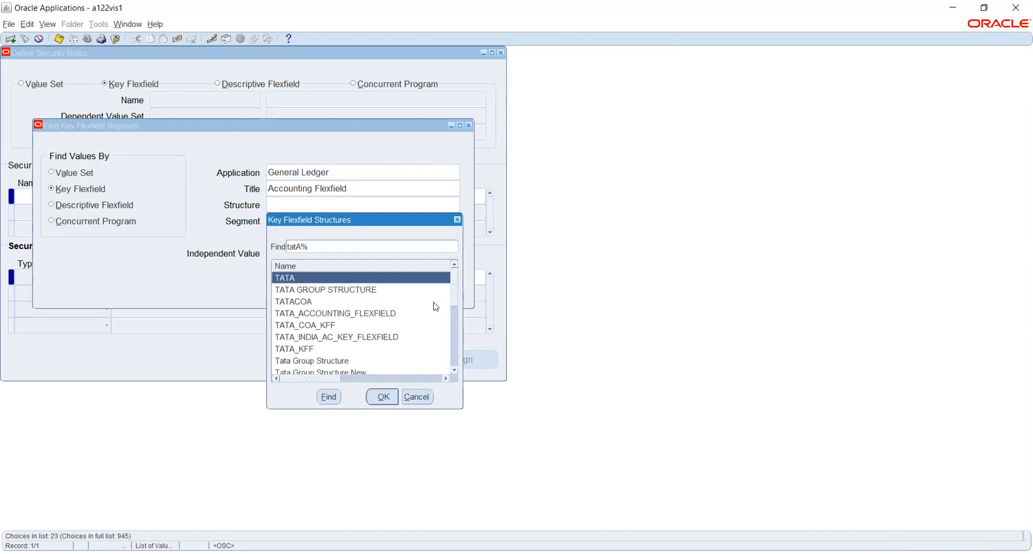
{"action": "double_click", "coordinate": [436, 306]}
{"action": "left_click", "coordinate": [431, 294]}
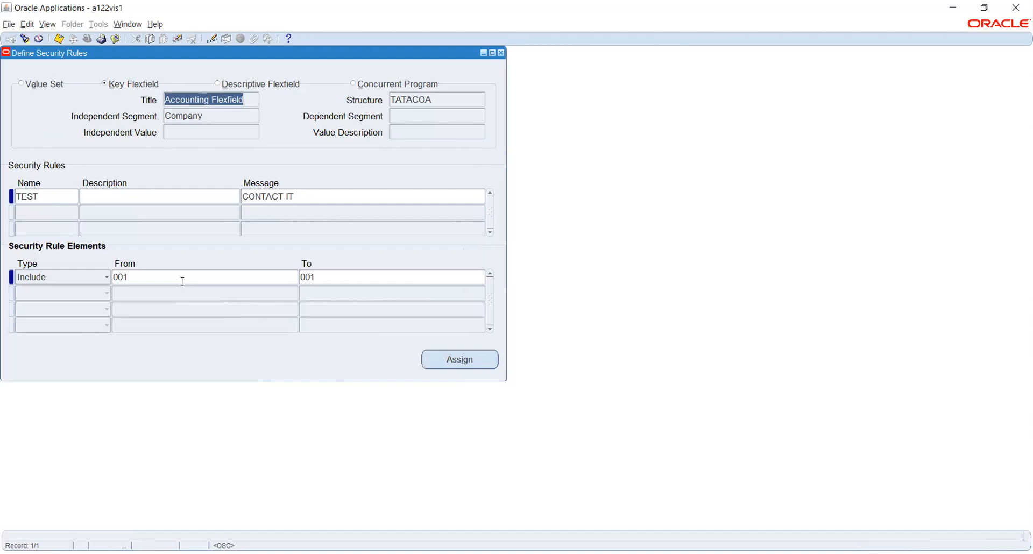
Step: Try to query TATACOA's segments again from the rule's Independent Segment, and close the security rule definition
{"action": "double_click", "coordinate": [204, 116]}
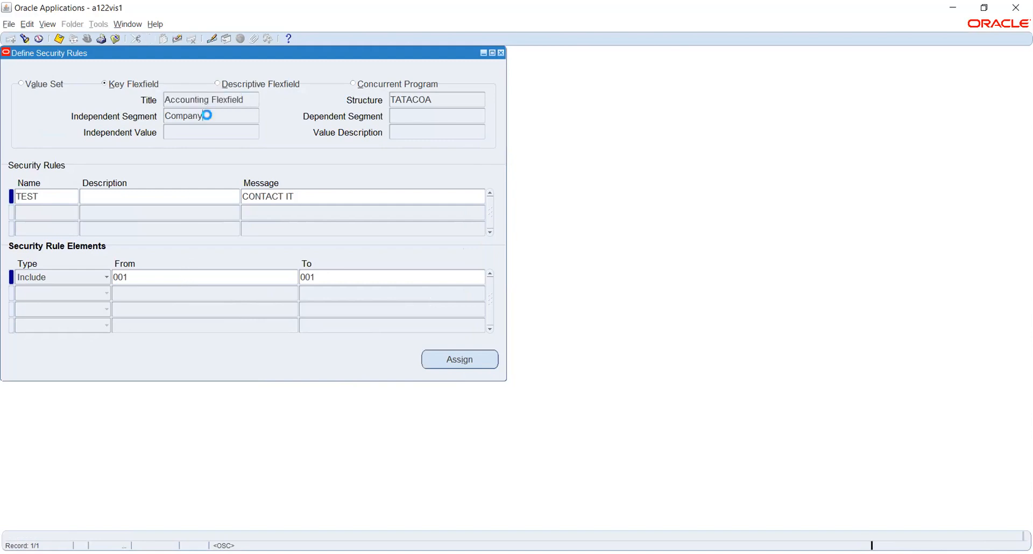
{"action": "left_click", "coordinate": [243, 132]}
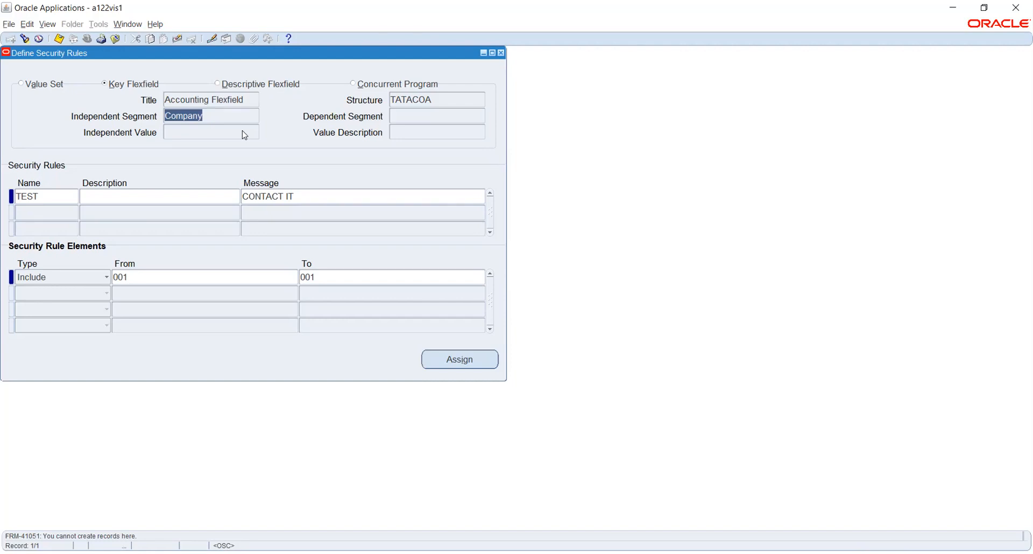
{"action": "left_click", "coordinate": [25, 39]}
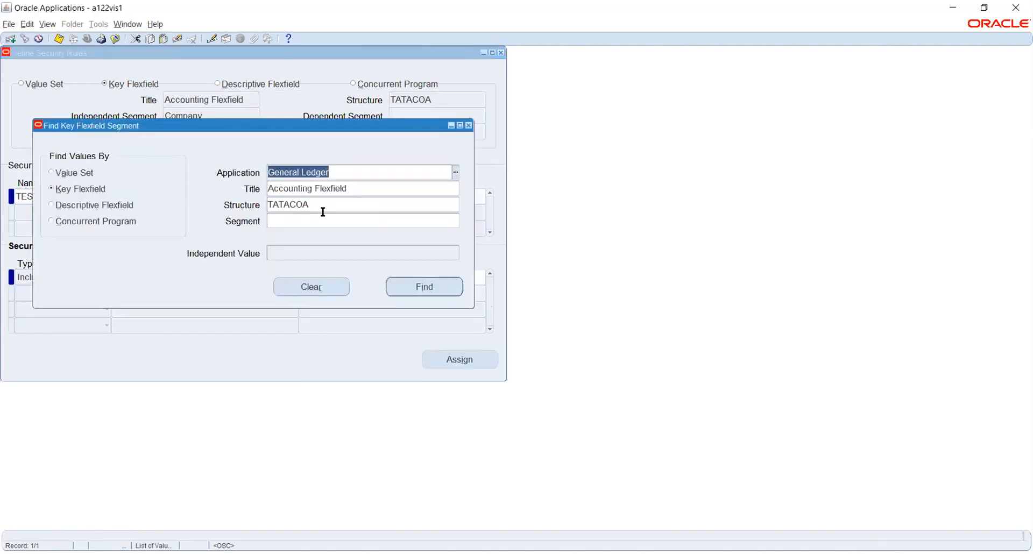
{"action": "left_click", "coordinate": [424, 287]}
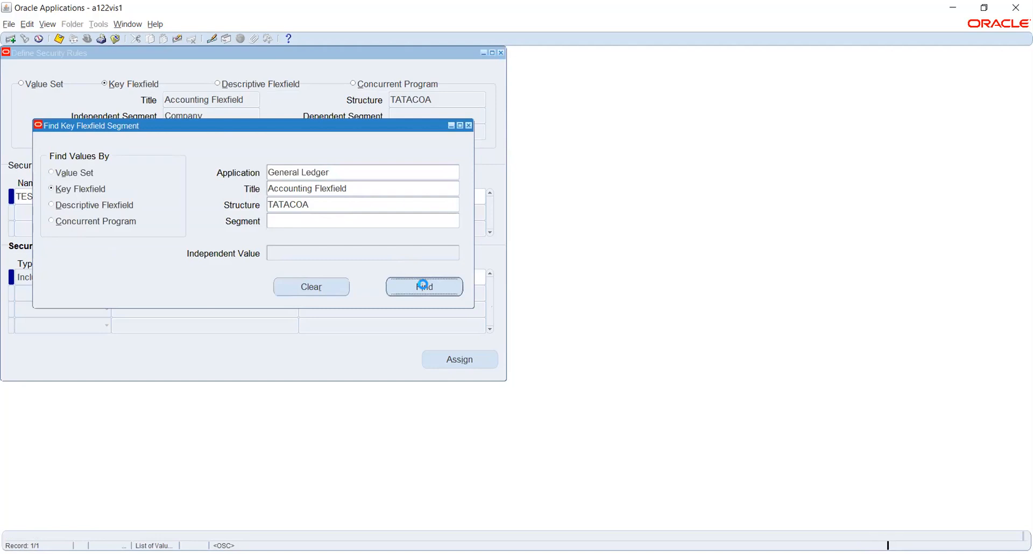
{"action": "left_click", "coordinate": [348, 213]}
{"action": "key", "text": "Up"}
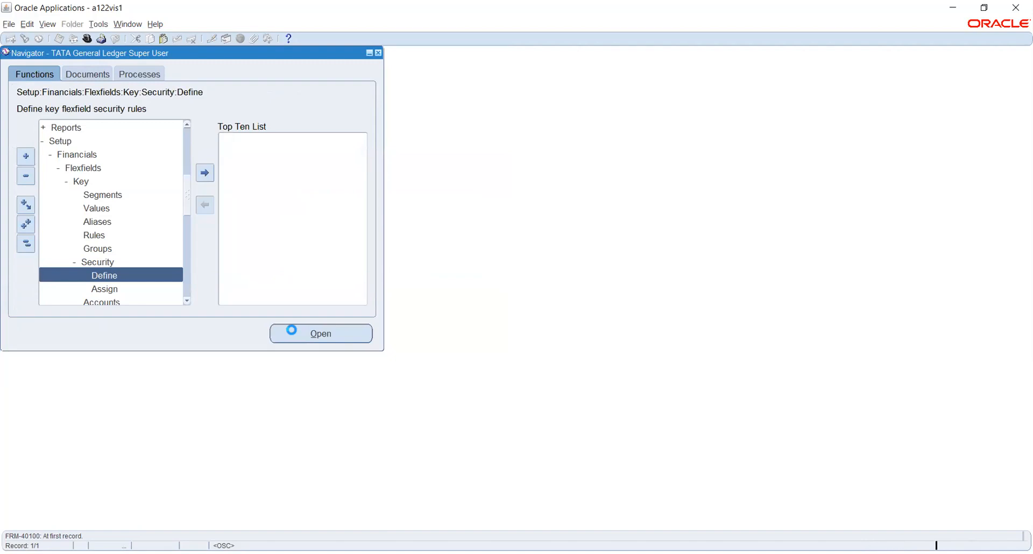
Step: Reopen the security rule definition and retrieve the Company segment's rules for General Ledger, Accounting Flexfield, structure TATACOA
{"action": "left_click", "coordinate": [295, 333]}
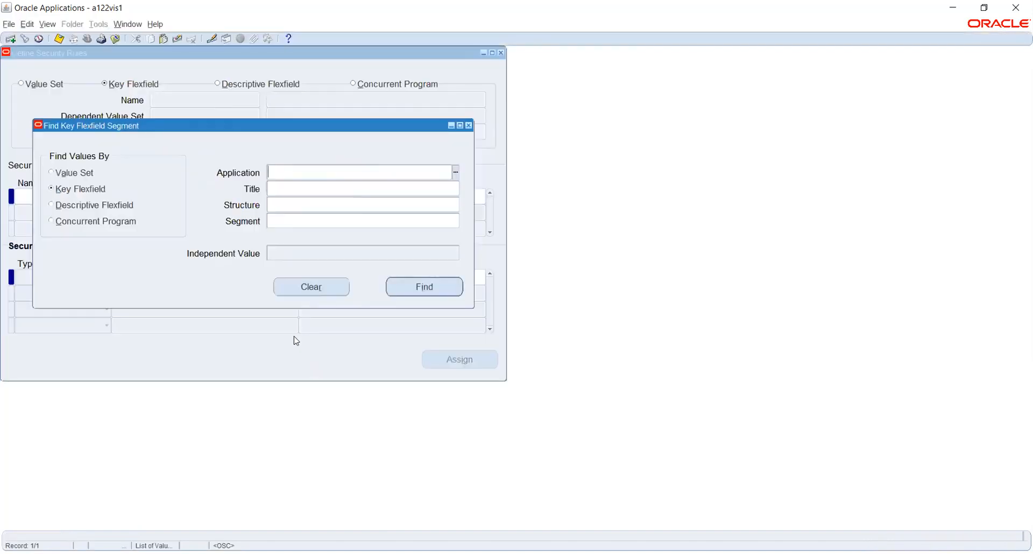
{"action": "type", "text": "GENE"}
{"action": "key", "text": "Tab"}
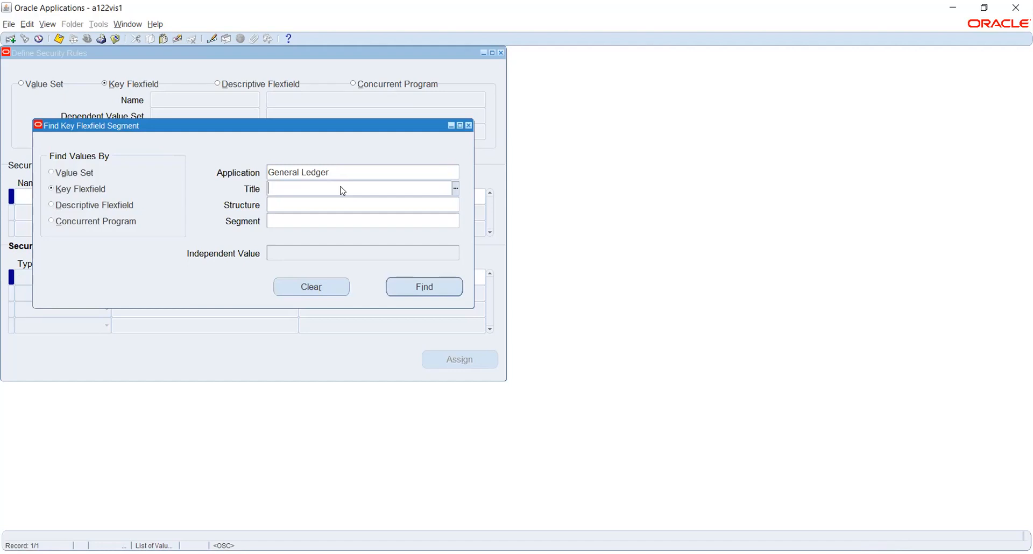
{"action": "type", "text": "ACC"}
{"action": "key", "text": "Tab"}
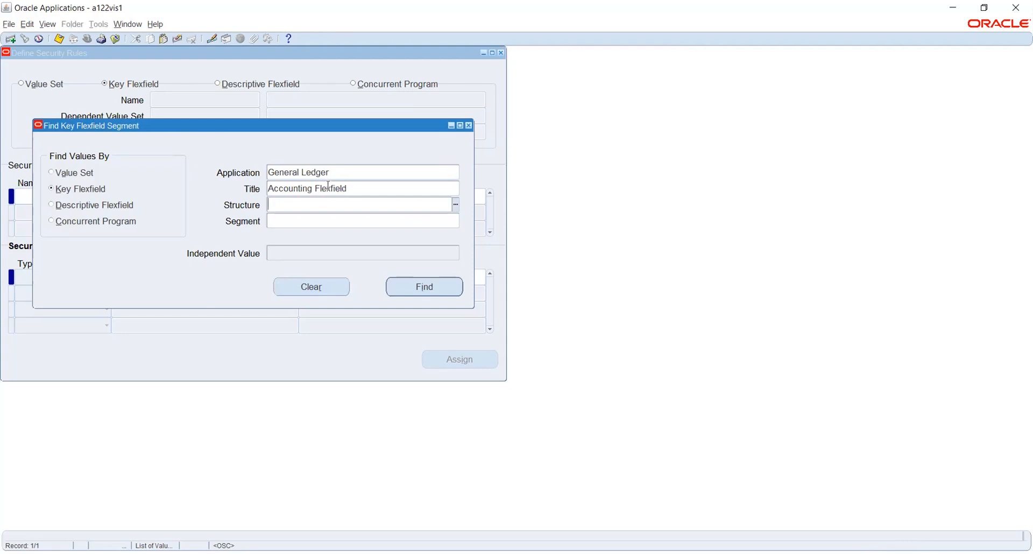
{"action": "left_click", "coordinate": [456, 205]}
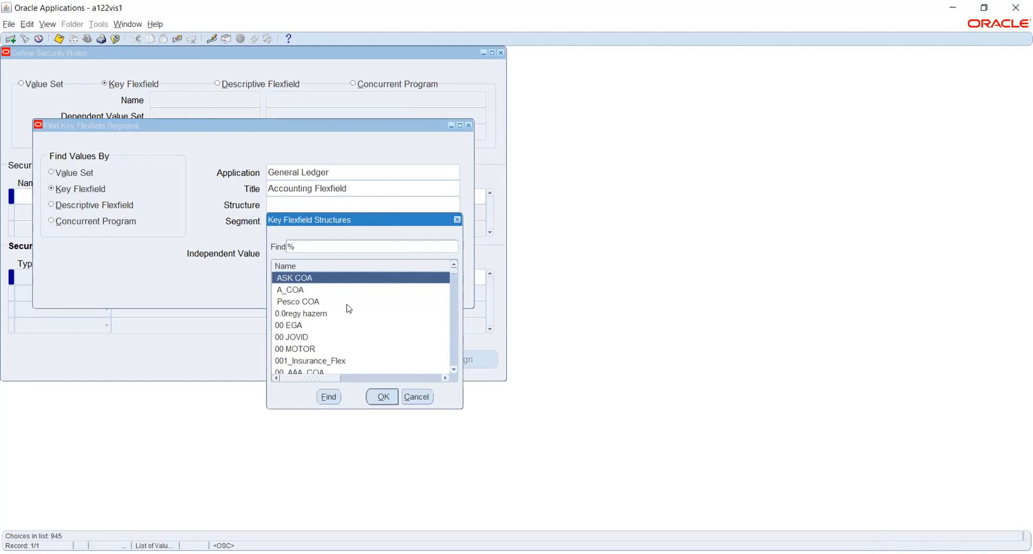
{"action": "type", "text": "ta"}
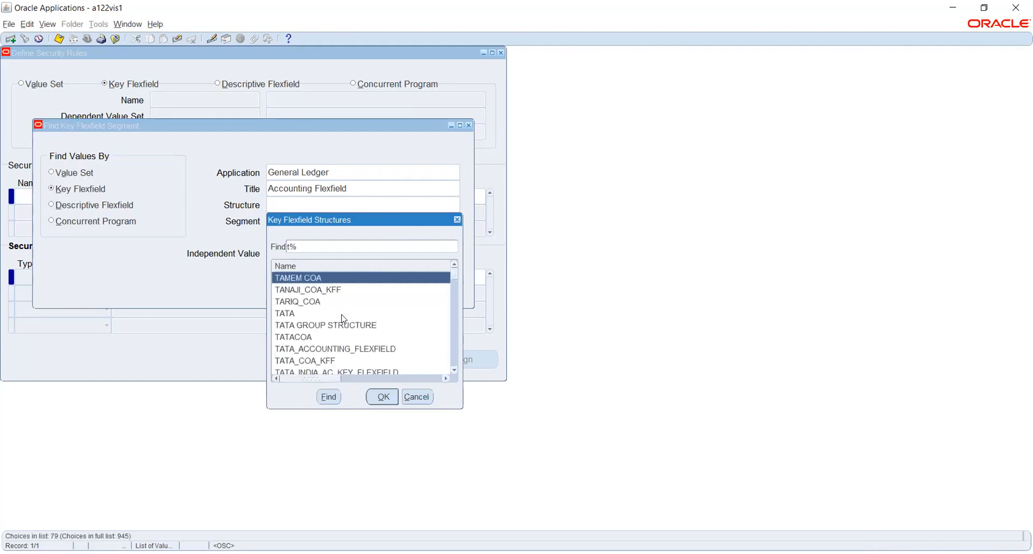
{"action": "type", "text": "tA"}
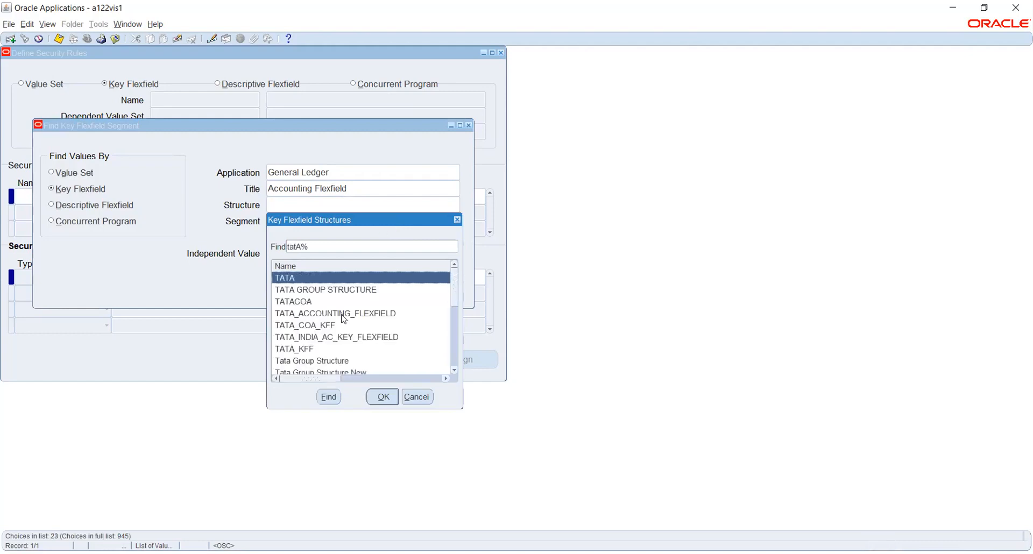
{"action": "key", "text": "Down"}
{"action": "key", "text": "Down"}
{"action": "key", "text": "Return"}
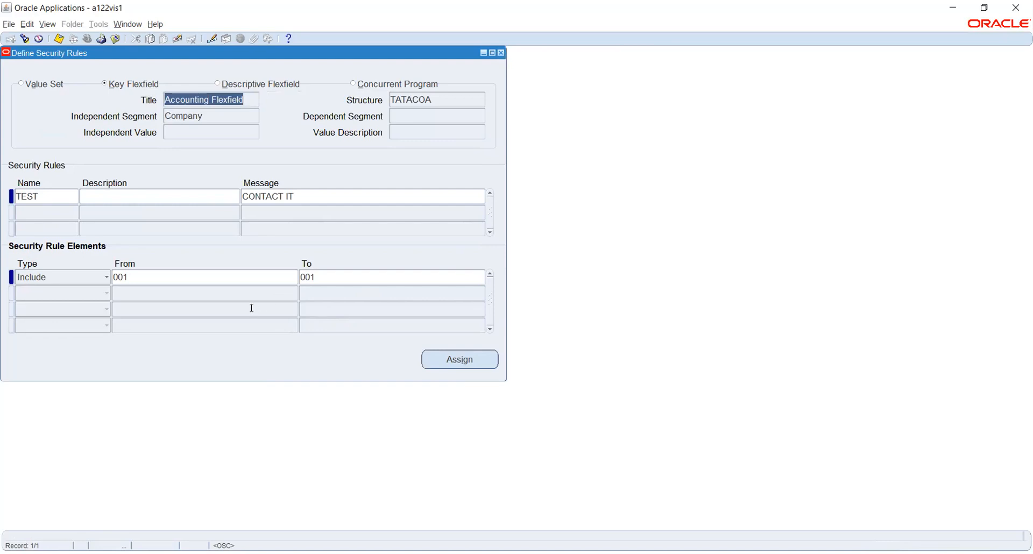
Step: Repeat the flexfield segment search for structure TATACOA after clearing the Segment value
{"action": "left_click", "coordinate": [205, 120]}
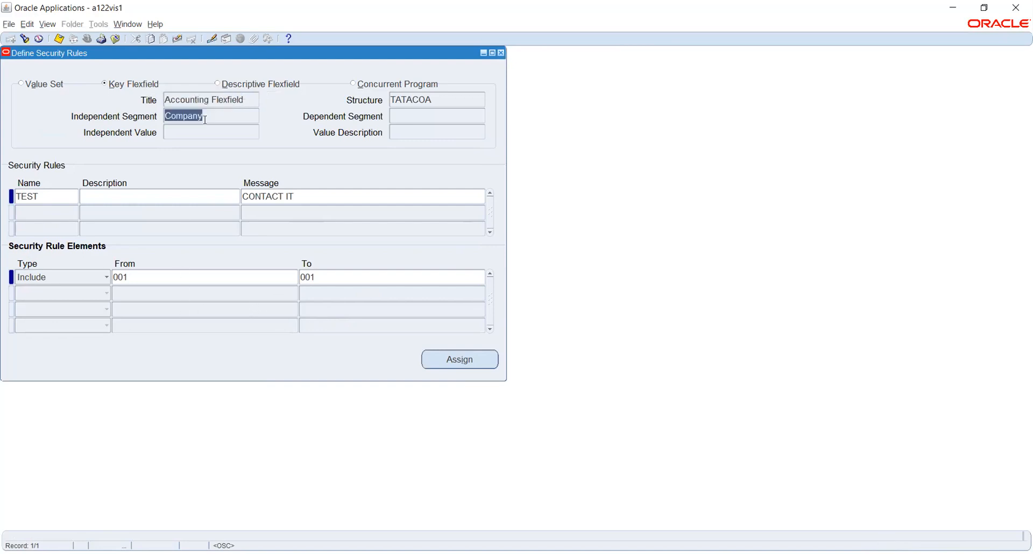
{"action": "left_click", "coordinate": [24, 39]}
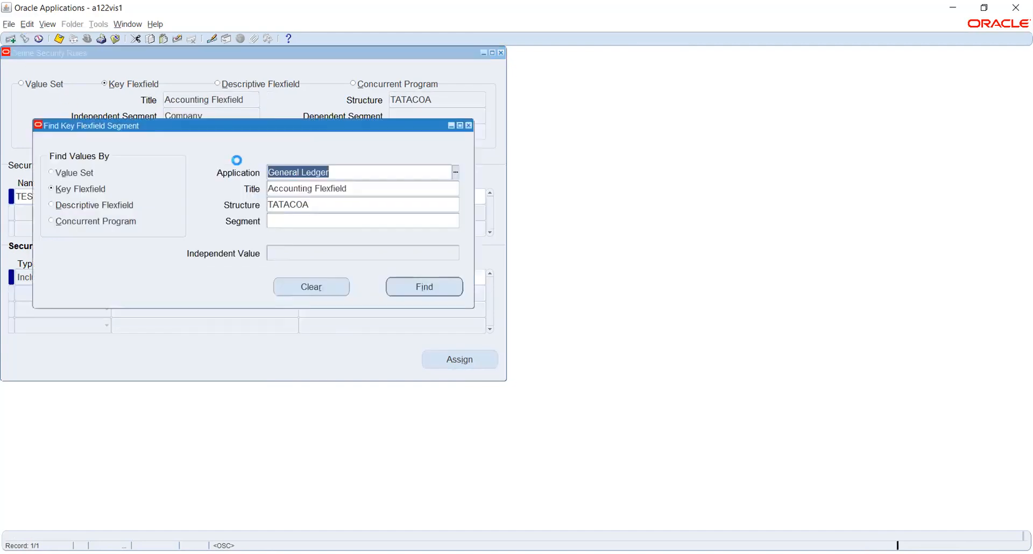
{"action": "left_click", "coordinate": [338, 220]}
{"action": "left_click", "coordinate": [455, 220]}
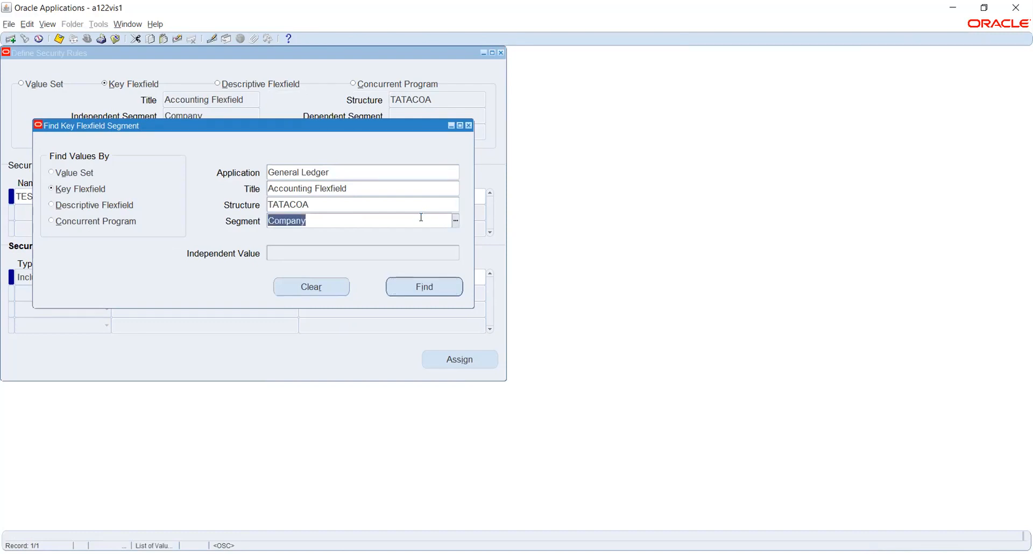
{"action": "key", "text": "BackSpace"}
{"action": "left_click", "coordinate": [432, 284]}
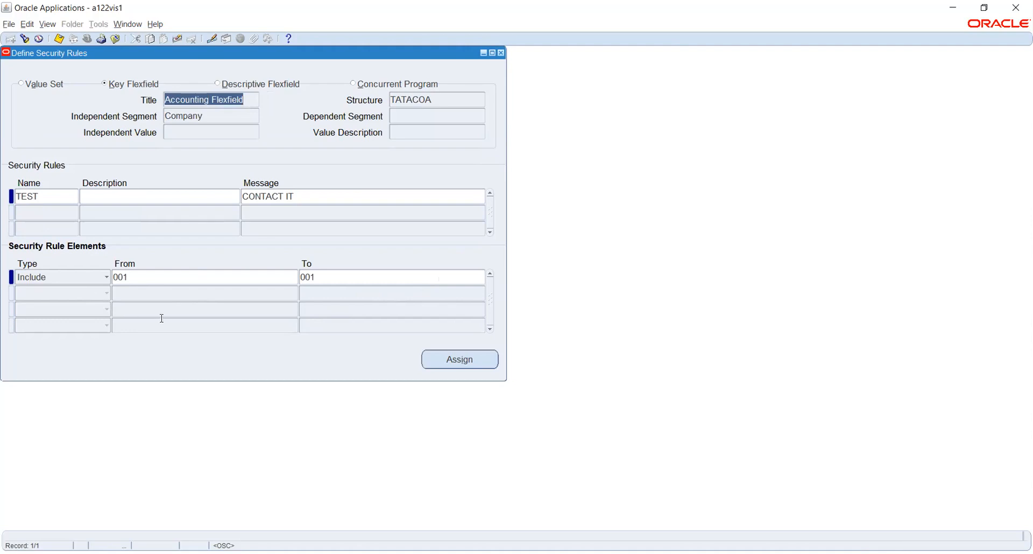
Step: Change the TEST rule's element for company range 001 to 001 to type Exclude and save the rule
{"action": "left_click", "coordinate": [105, 277]}
{"action": "left_click", "coordinate": [89, 290]}
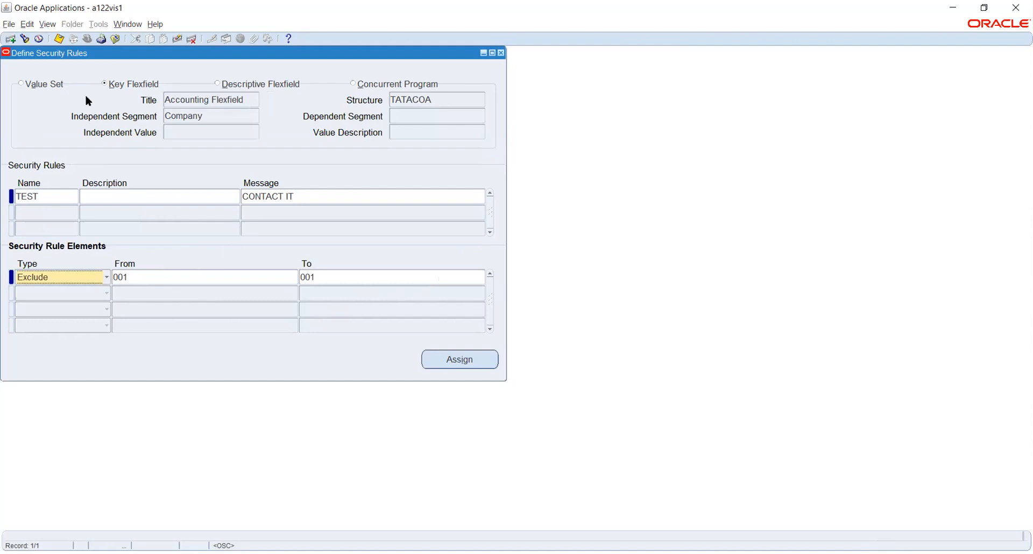
{"action": "left_click", "coordinate": [59, 38]}
Step: Check which responsibility the TEST rule is assigned to, and close the assignment and rule definition windows
{"action": "left_click", "coordinate": [432, 359]}
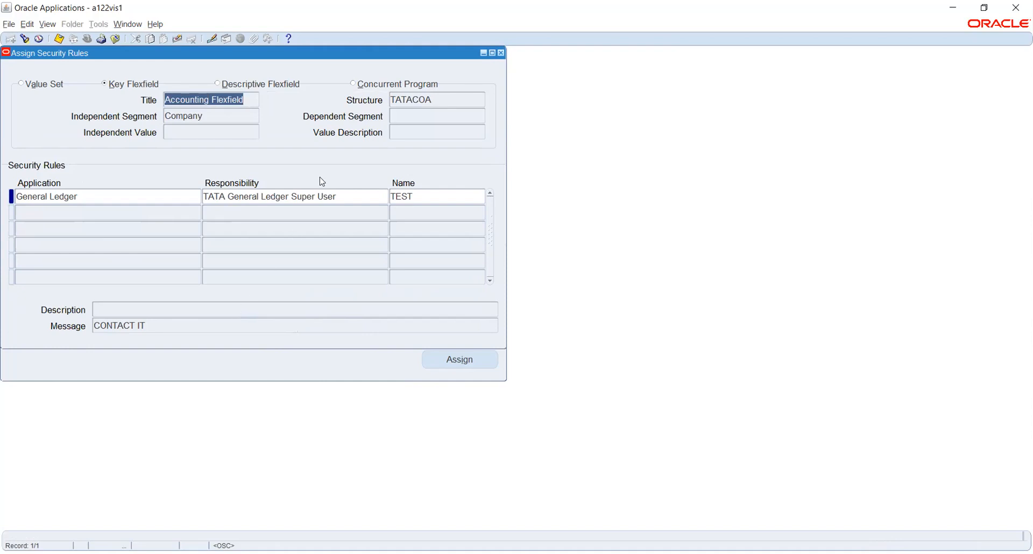
{"action": "left_click_drag", "start_coordinate": [345, 55], "coordinate": [390, 74]}
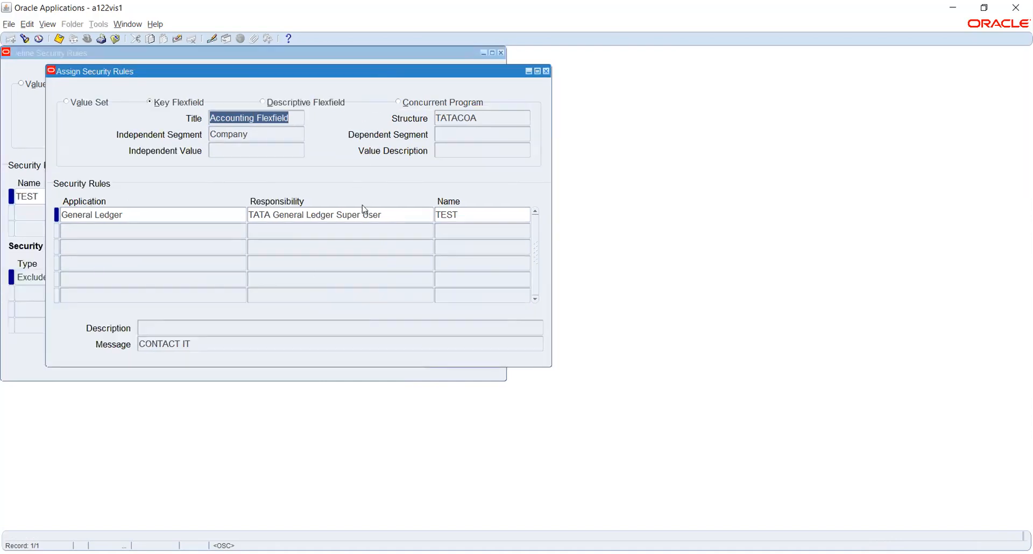
{"action": "left_click", "coordinate": [546, 71]}
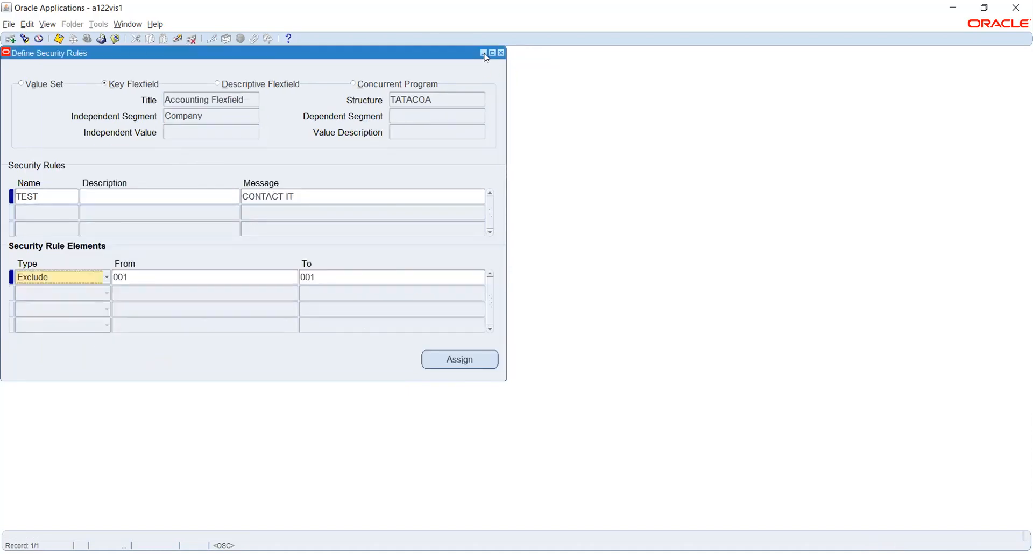
{"action": "left_click", "coordinate": [500, 52]}
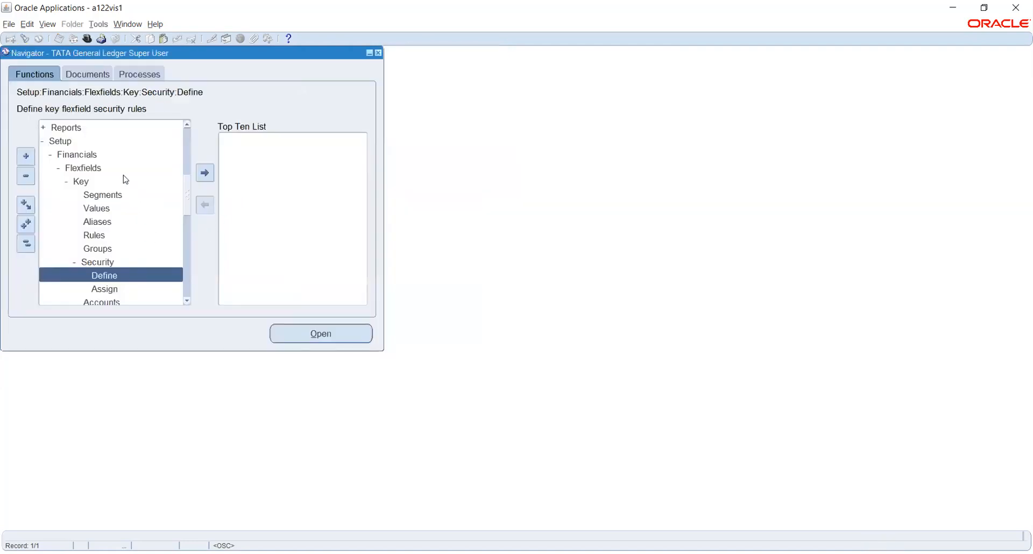
Step: Create a new journal from the Enter Journals form and start line 1
{"action": "scroll", "coordinate": [124, 177], "scroll_direction": "up", "scroll_amount": 5}
{"action": "left_click", "coordinate": [93, 141]}
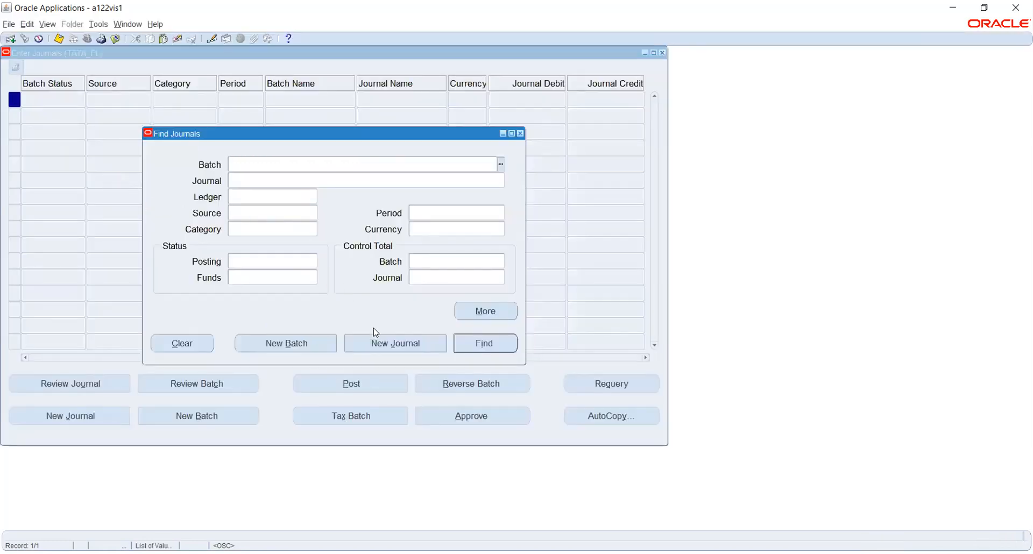
{"action": "left_click", "coordinate": [386, 344]}
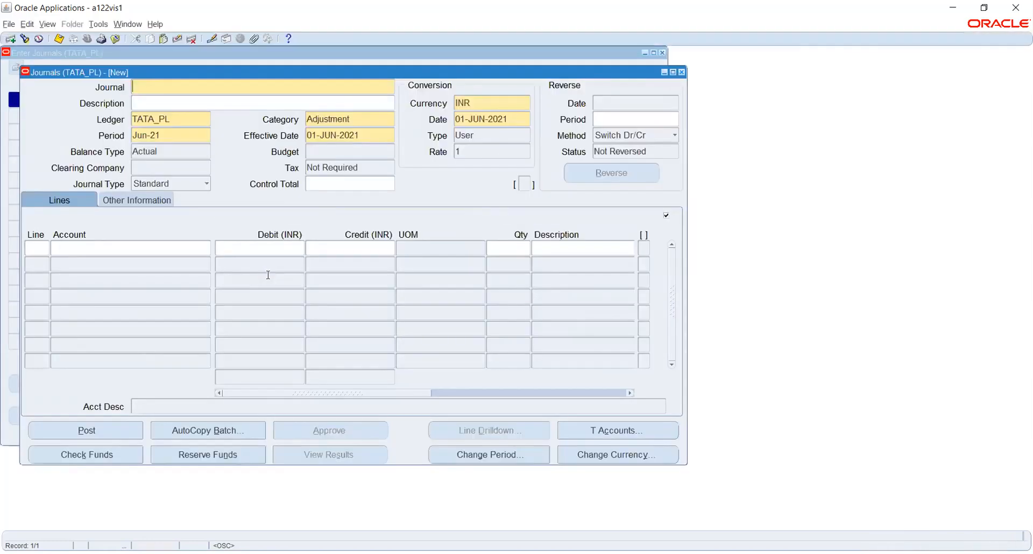
{"action": "left_click", "coordinate": [45, 249]}
{"action": "type", "text": "1"}
{"action": "key", "text": "Tab"}
Step: Select company 001 in line 1's account combination
{"action": "left_click", "coordinate": [207, 248]}
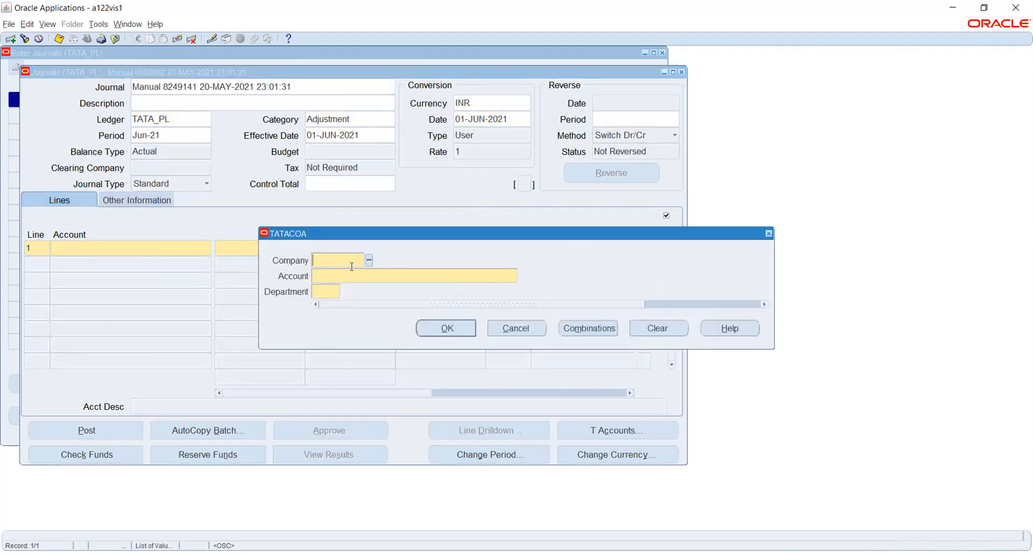
{"action": "left_click", "coordinate": [369, 261]}
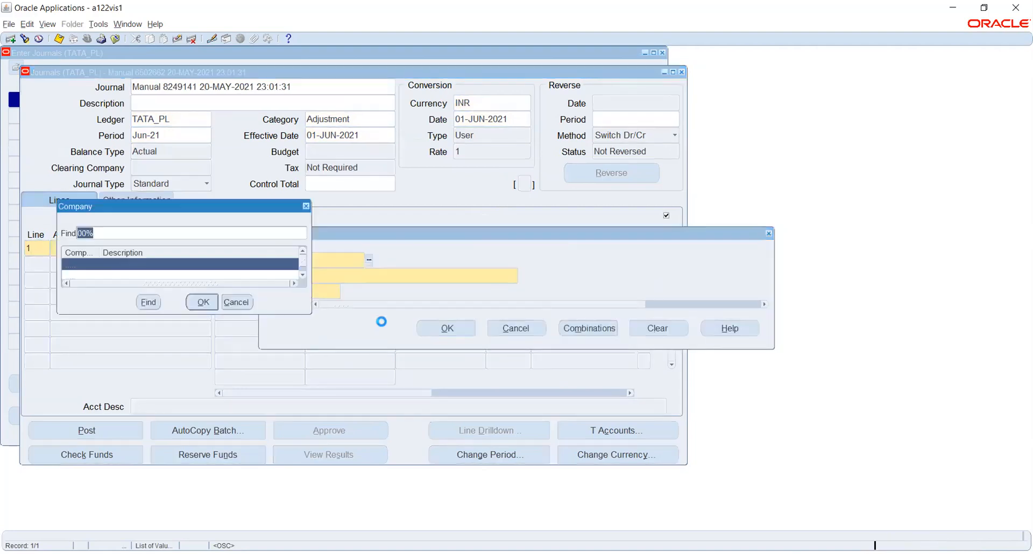
{"action": "left_click", "coordinate": [203, 302]}
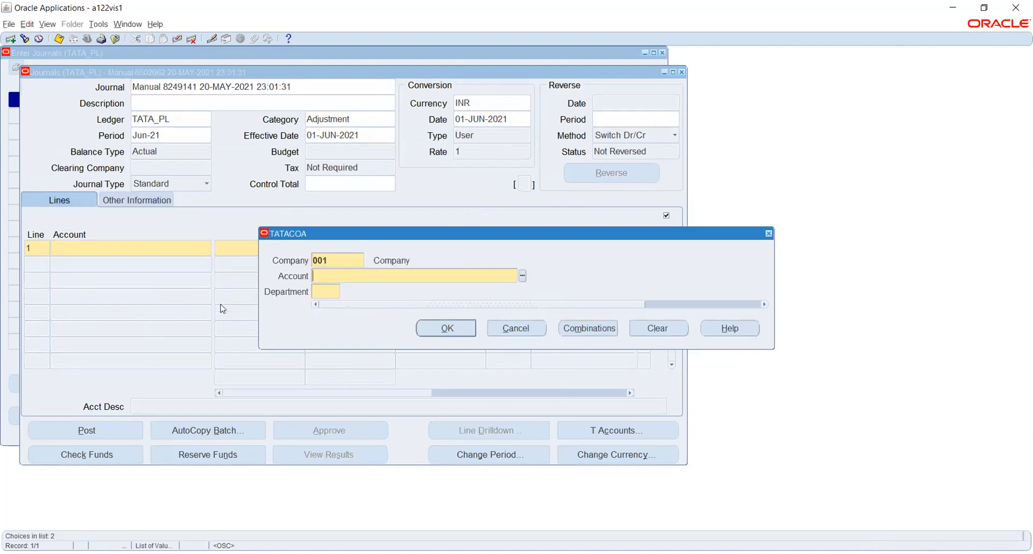
Step: Complete line 1's account combination with the Office Rent expense account (1901) and department 010 ACCOUNTS
{"action": "left_click", "coordinate": [522, 276]}
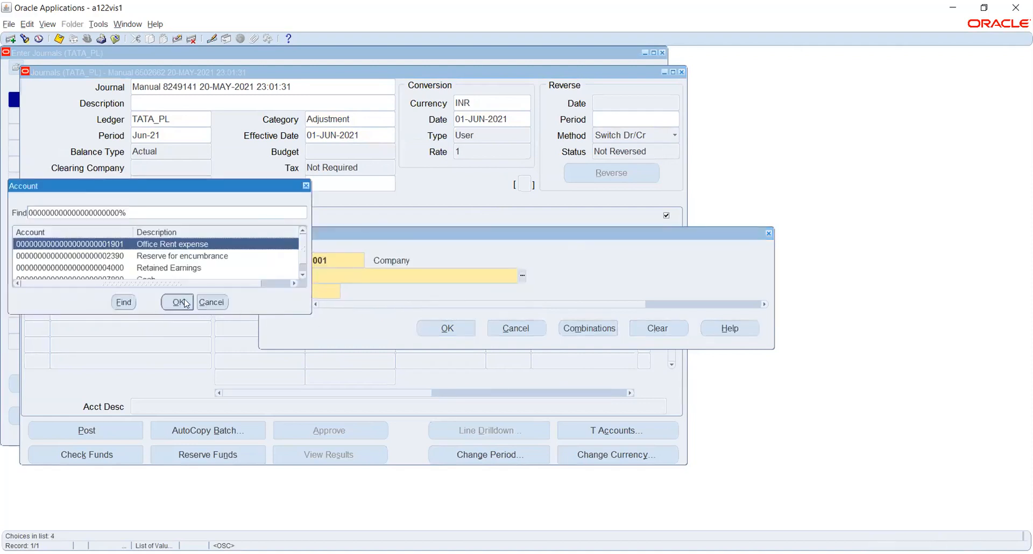
{"action": "left_click", "coordinate": [170, 271]}
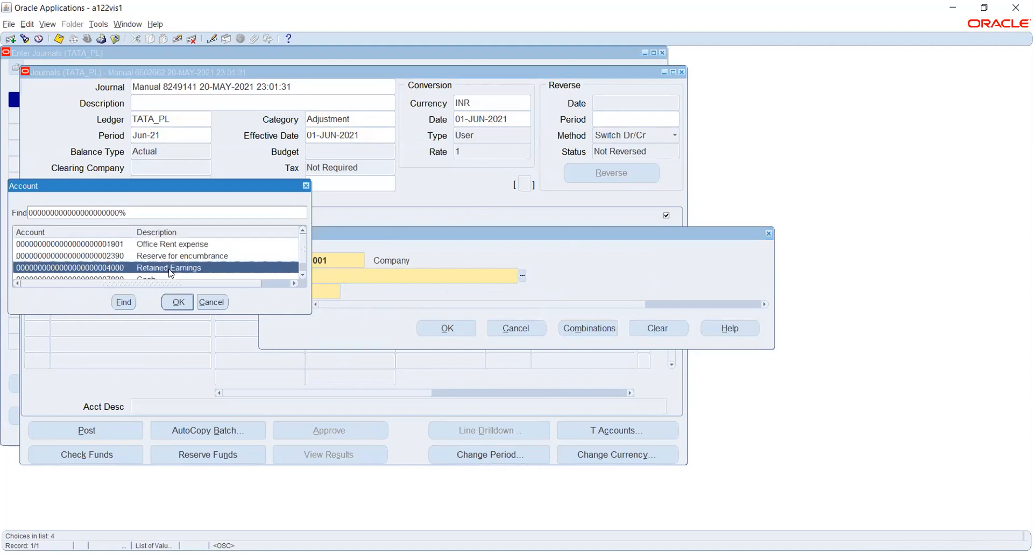
{"action": "left_click", "coordinate": [168, 247]}
{"action": "left_click", "coordinate": [178, 302]}
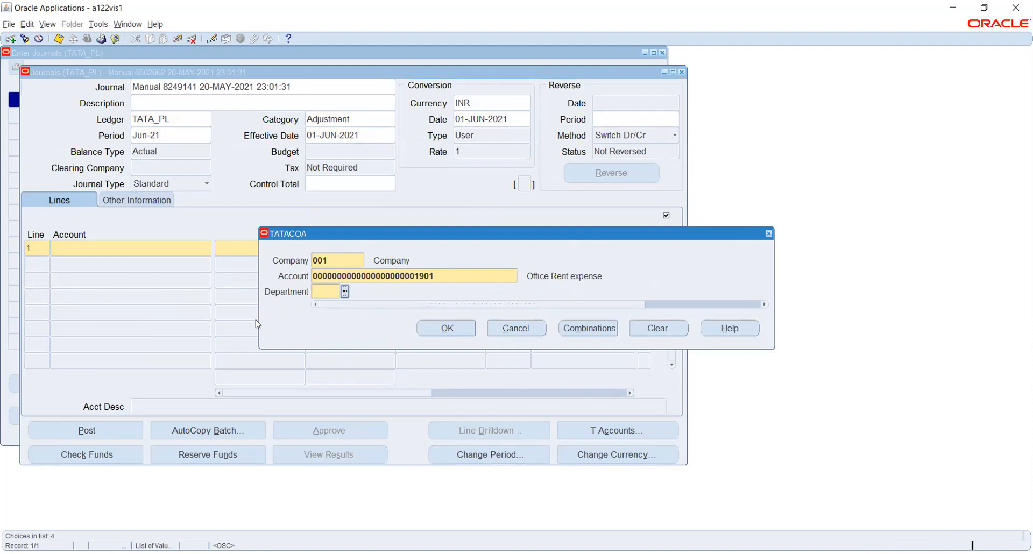
{"action": "left_click", "coordinate": [145, 258]}
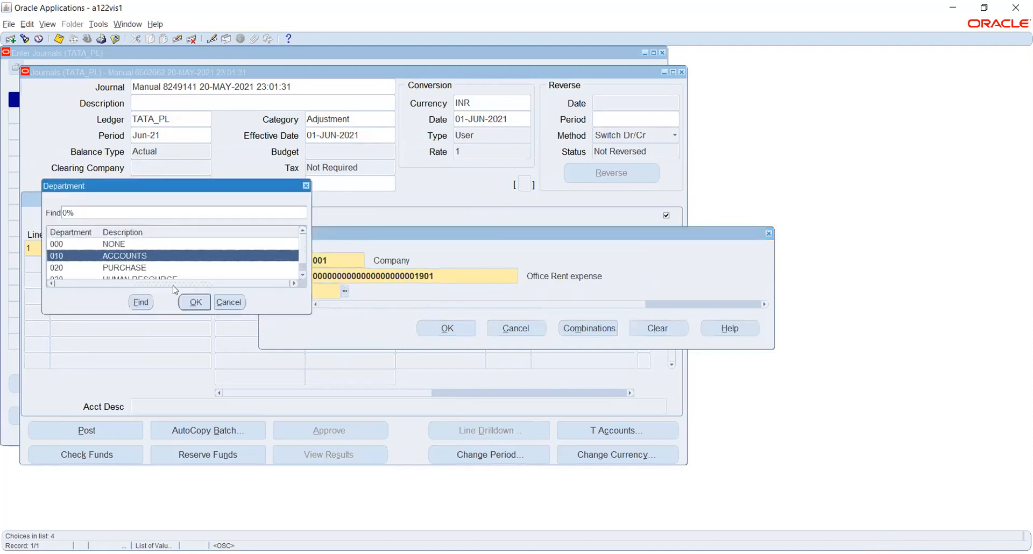
{"action": "left_click", "coordinate": [195, 302]}
{"action": "left_click", "coordinate": [425, 326]}
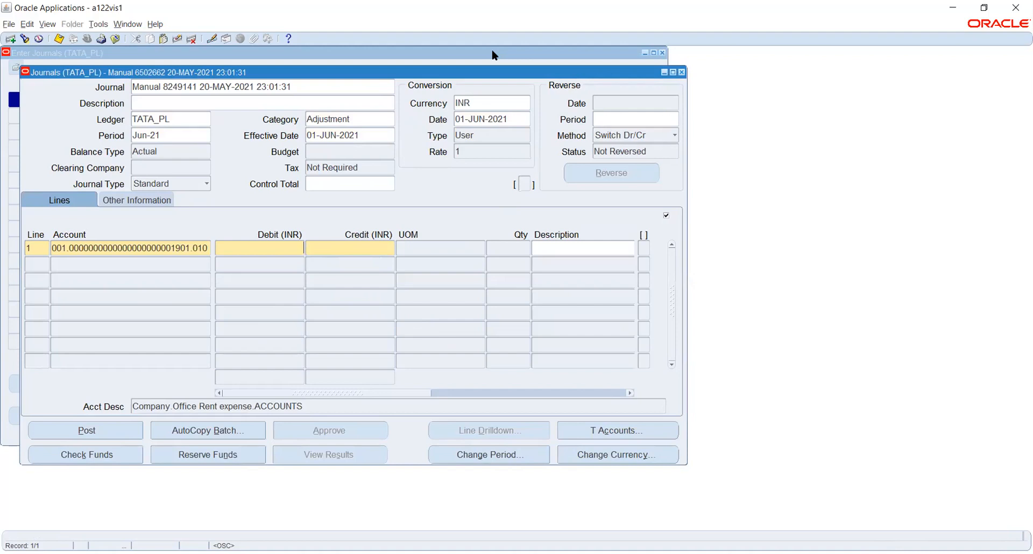
{"action": "key", "text": "alt+Tab"}
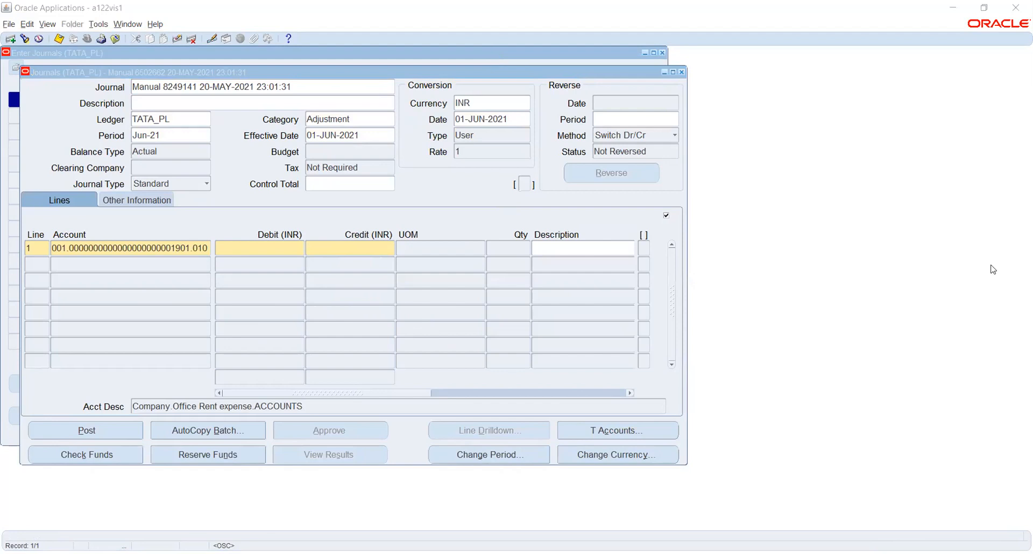
{"action": "left_click", "coordinate": [681, 73]}
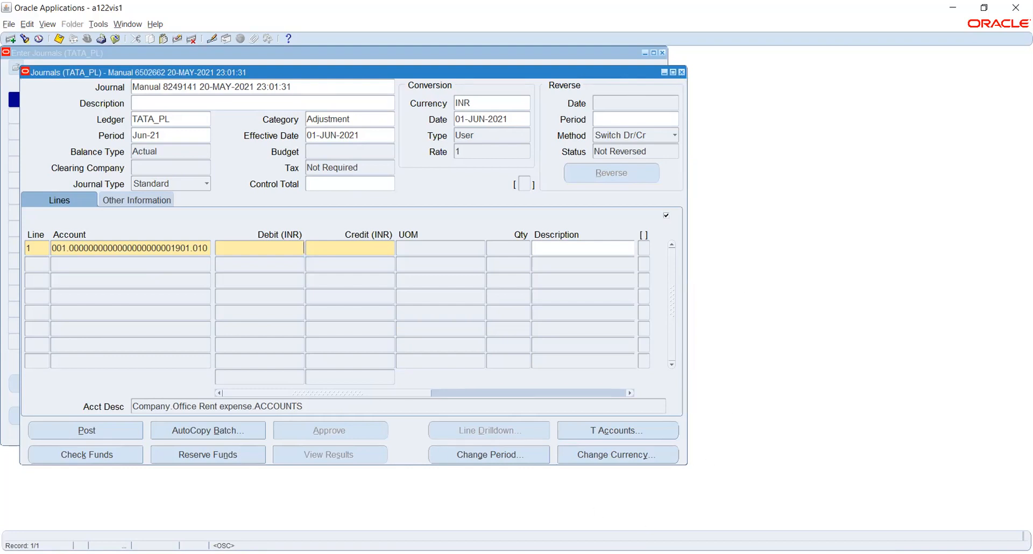
{"action": "key", "text": "alt+Tab"}
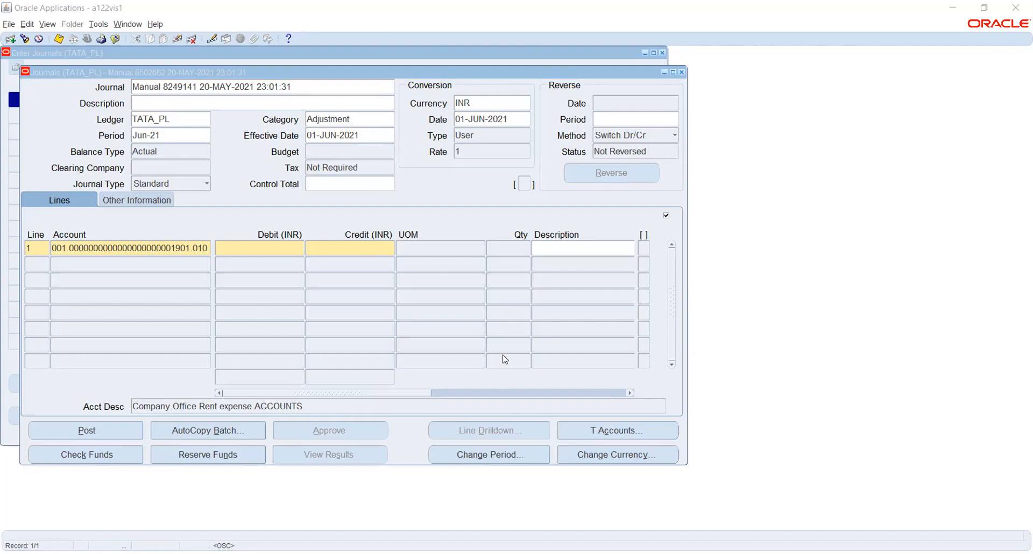
{"action": "left_click", "coordinate": [287, 318]}
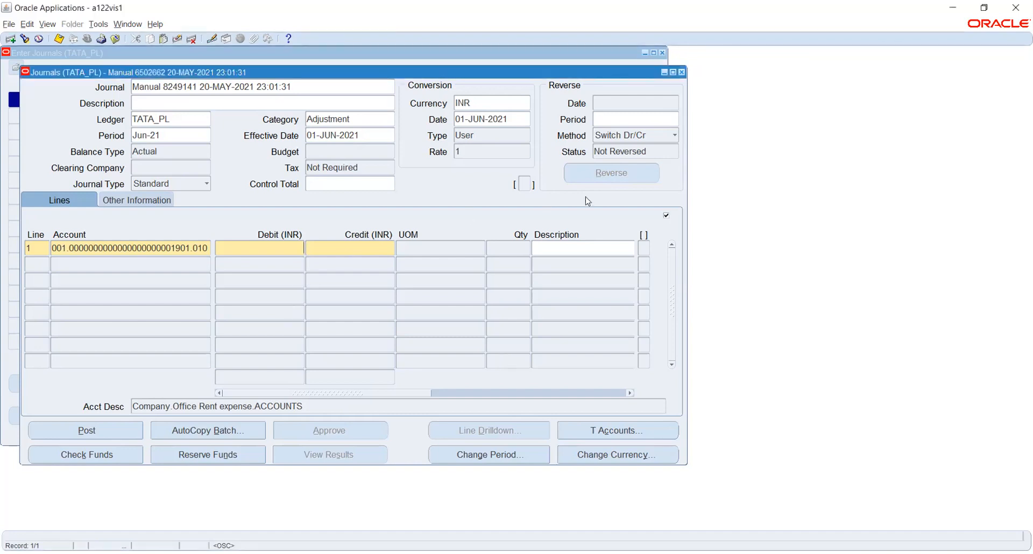
Step: Close the open journal without saving its changes and start a new journal named New
{"action": "left_click", "coordinate": [682, 72]}
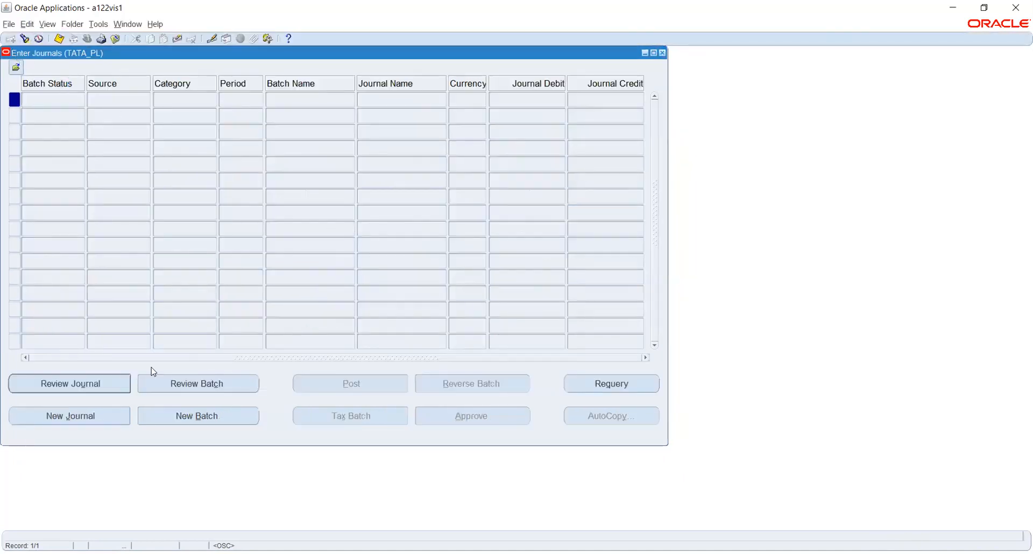
{"action": "left_click", "coordinate": [84, 414]}
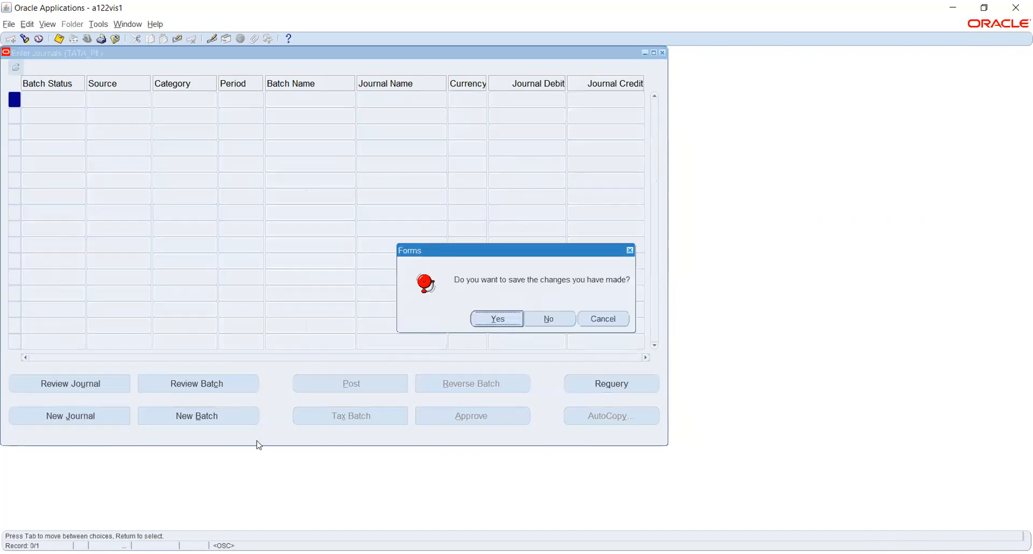
{"action": "left_click", "coordinate": [548, 318]}
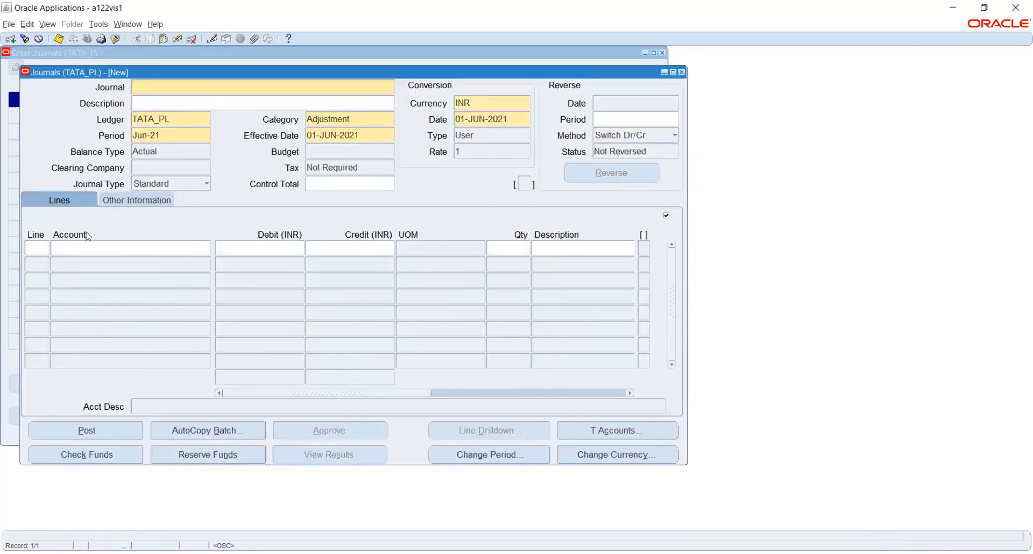
{"action": "type", "text": "New"}
{"action": "key", "text": "Tab"}
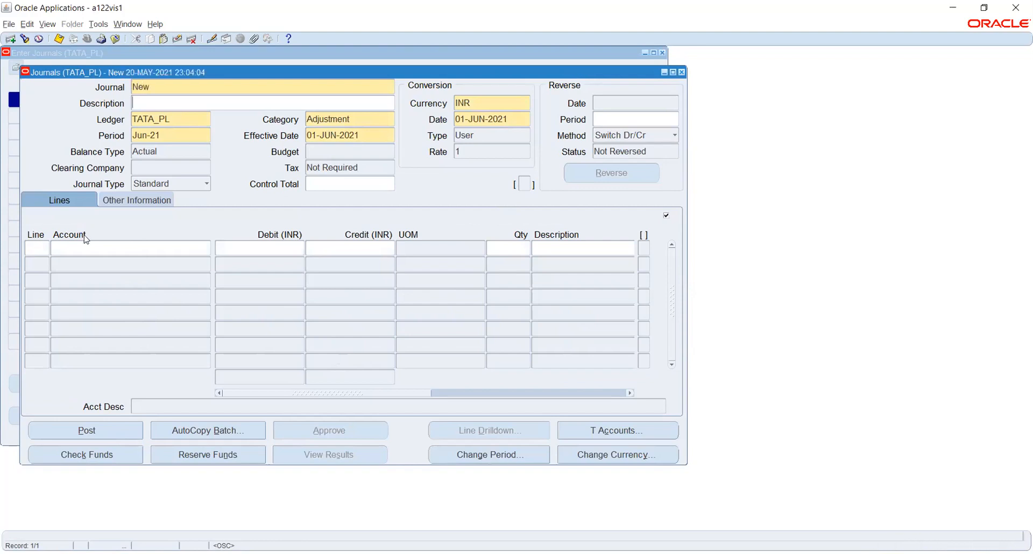
Step: Add line 1 to the journal with company 001, the Office Rent expense account (1901) and department 000 NONE
{"action": "left_click", "coordinate": [37, 247]}
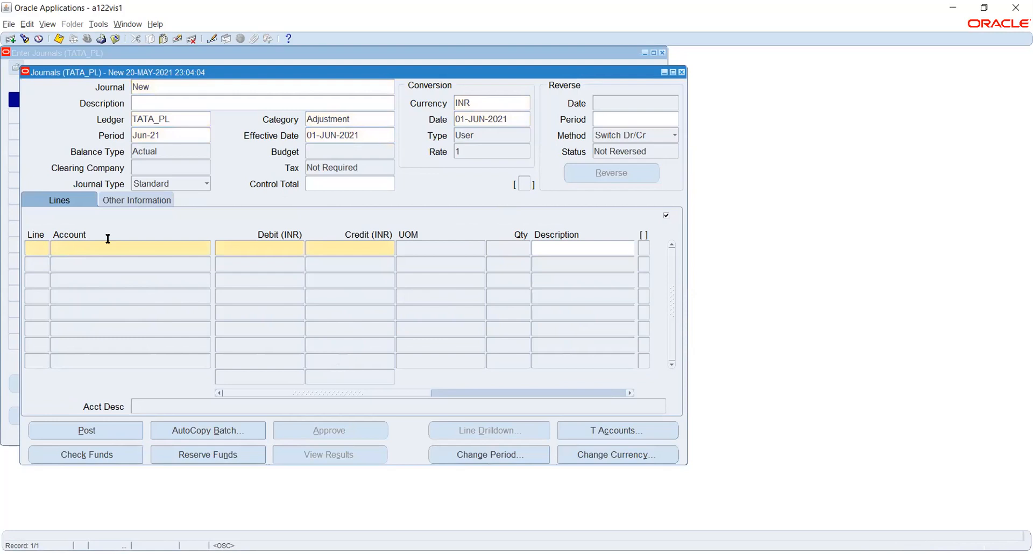
{"action": "type", "text": "1"}
{"action": "key", "text": "Tab"}
{"action": "left_click", "coordinate": [207, 248]}
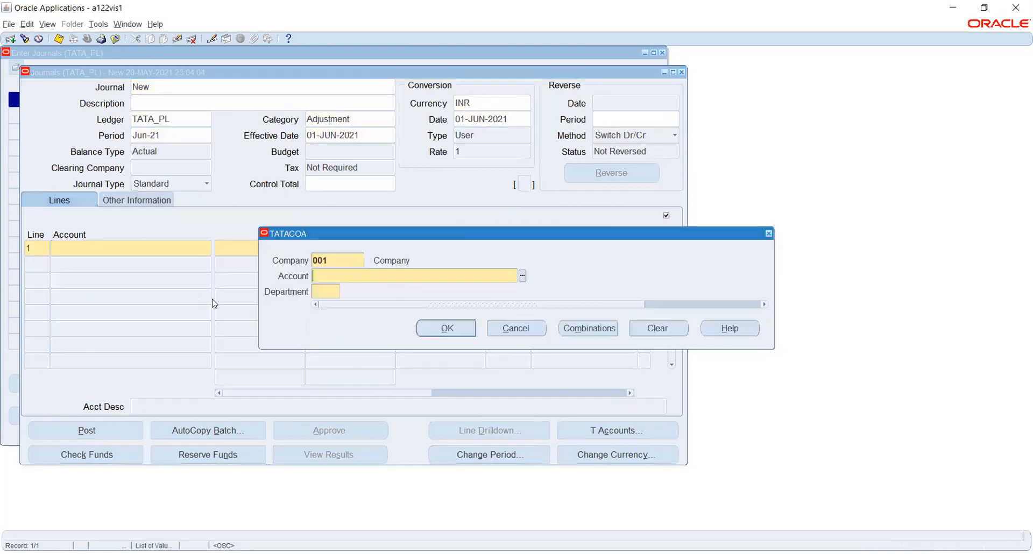
{"action": "left_click", "coordinate": [521, 276]}
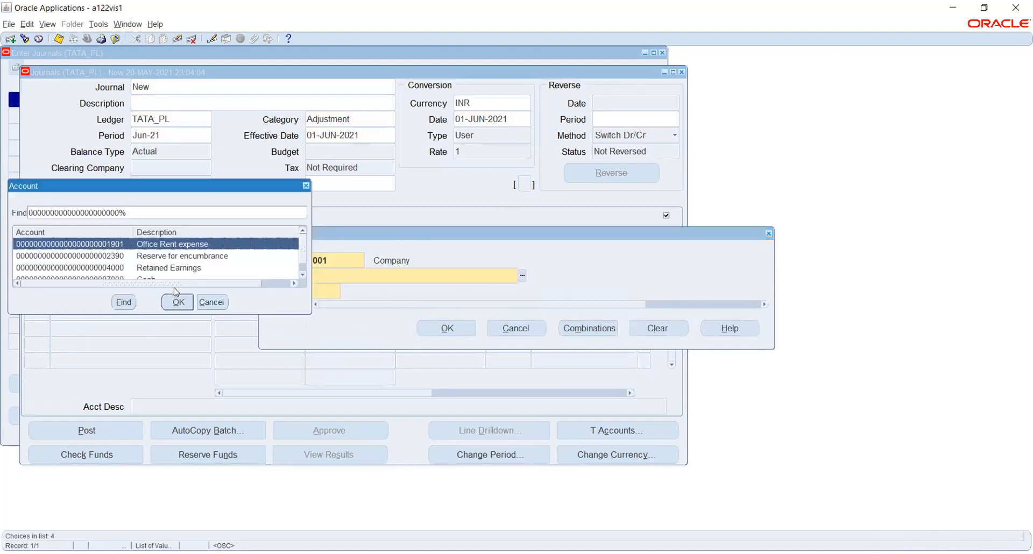
{"action": "left_click", "coordinate": [178, 303]}
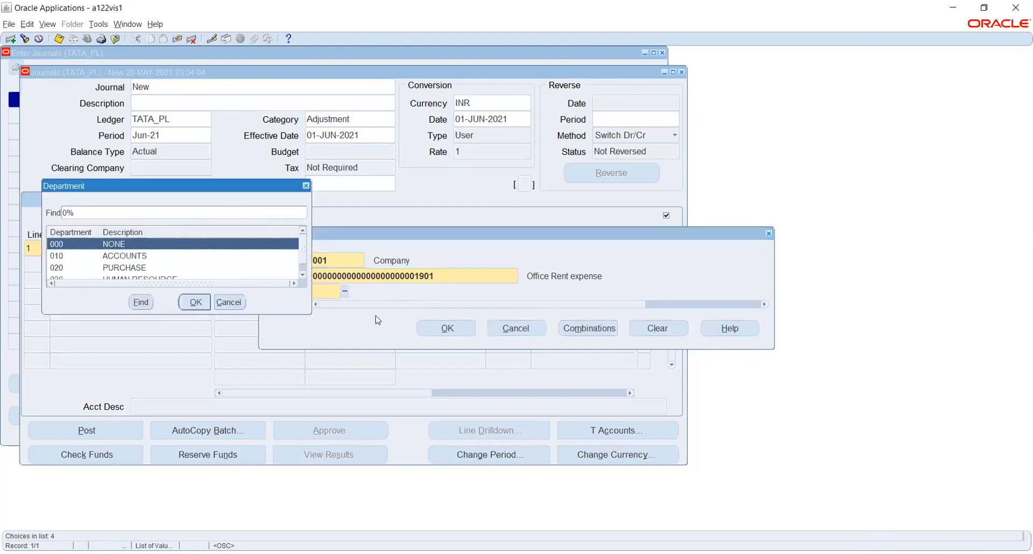
{"action": "left_click", "coordinate": [192, 301]}
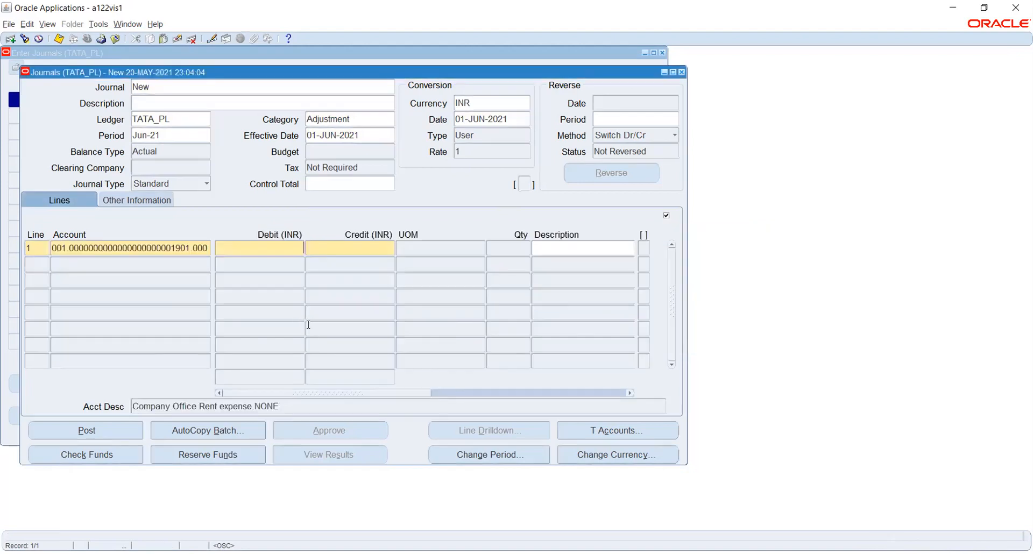
Step: Enter a debit of 1000 INR on line 1
{"action": "type", "text": "1000"}
{"action": "key", "text": "Tab"}
{"action": "key", "text": "Tab"}
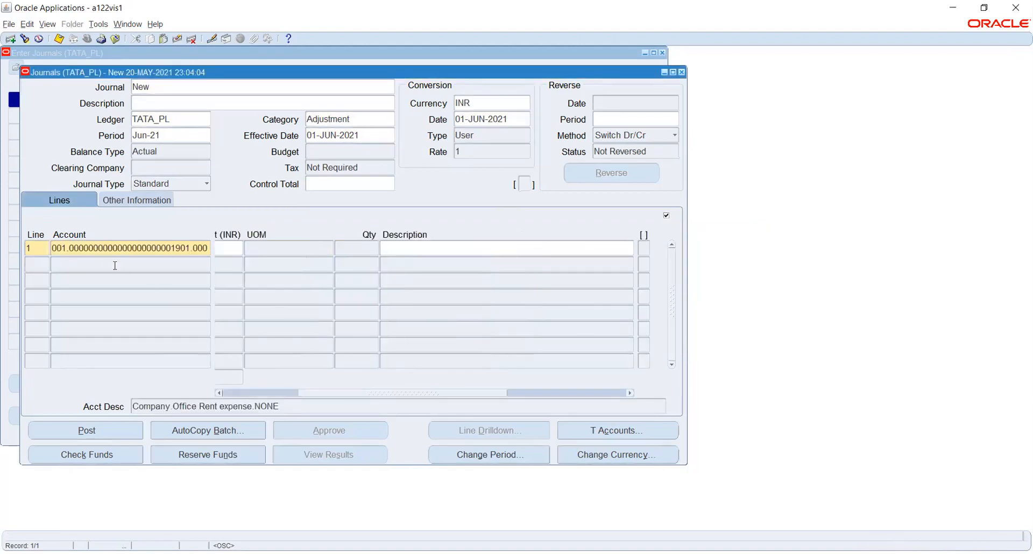
Step: Add line 2 with the same account combination as line 1 and a credit of 1000 INR
{"action": "left_click", "coordinate": [135, 265]}
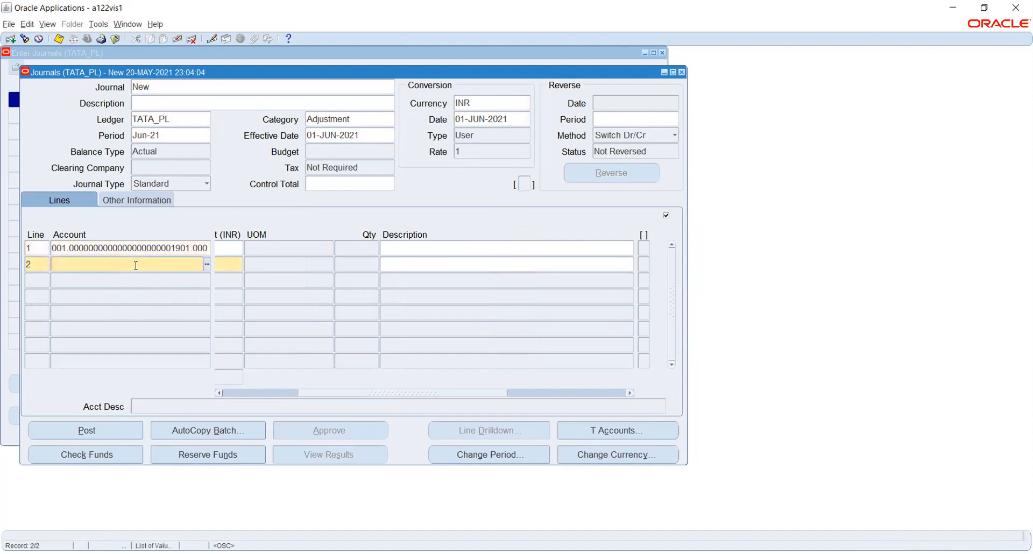
{"action": "key", "text": "shift+F5"}
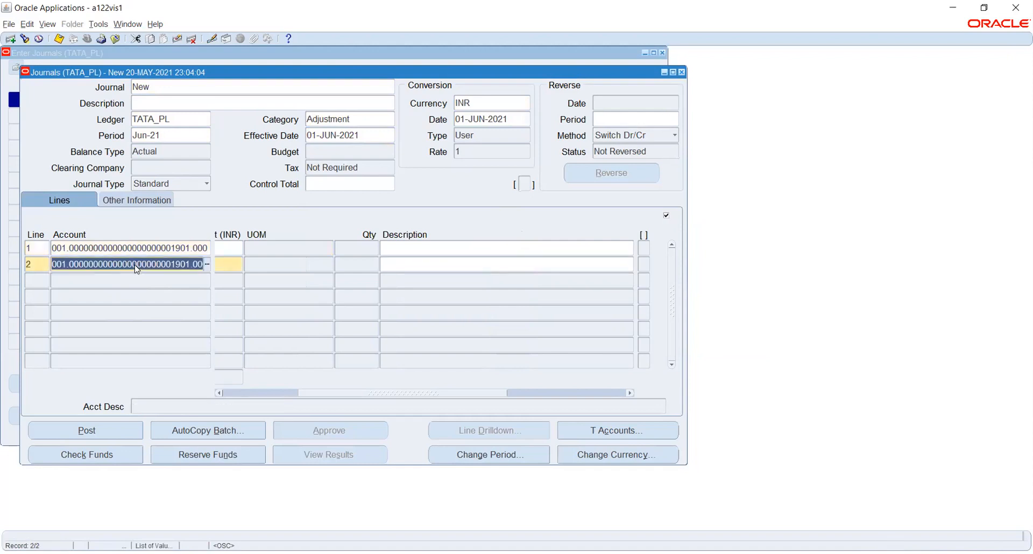
{"action": "key", "text": "Tab"}
{"action": "key", "text": "Tab"}
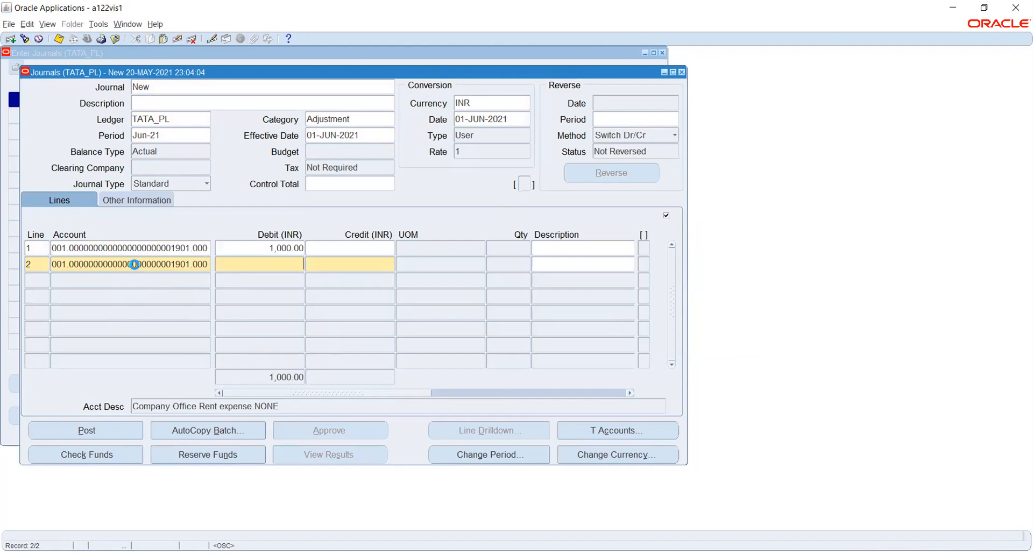
{"action": "type", "text": "1000"}
{"action": "key", "text": "Tab"}
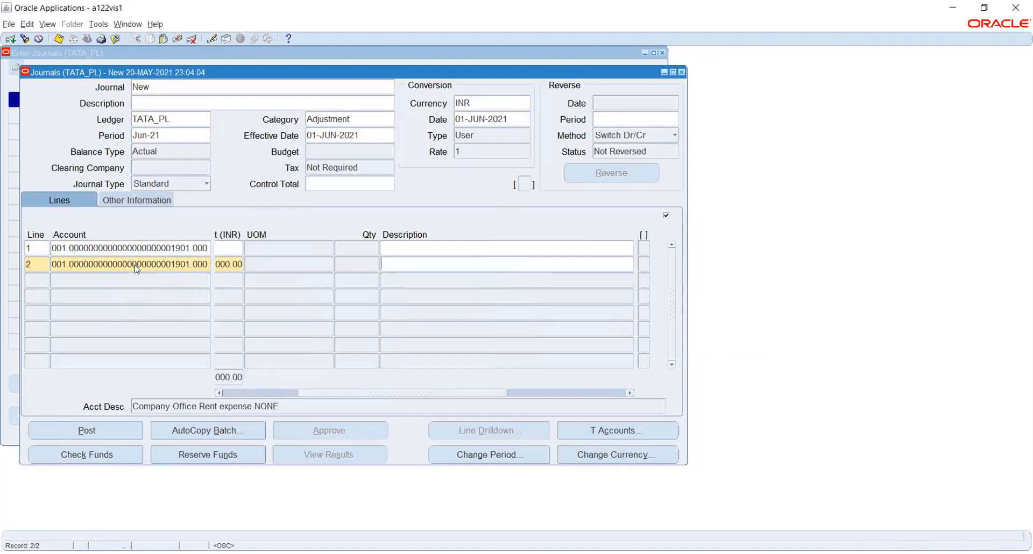
Step: Save journal New, submit it for posting, and close the Journals window
{"action": "key", "text": "ctrl+s"}
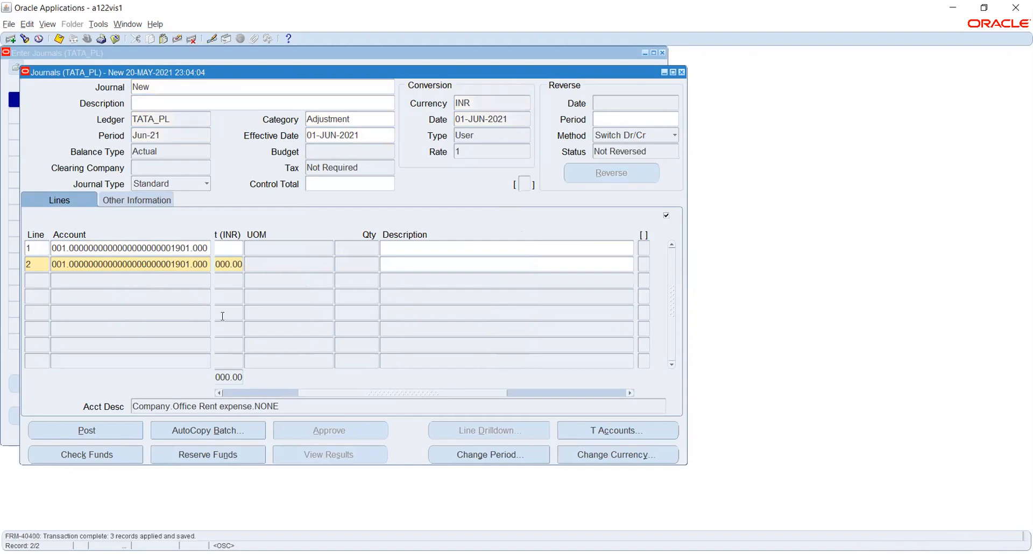
{"action": "left_click", "coordinate": [88, 429]}
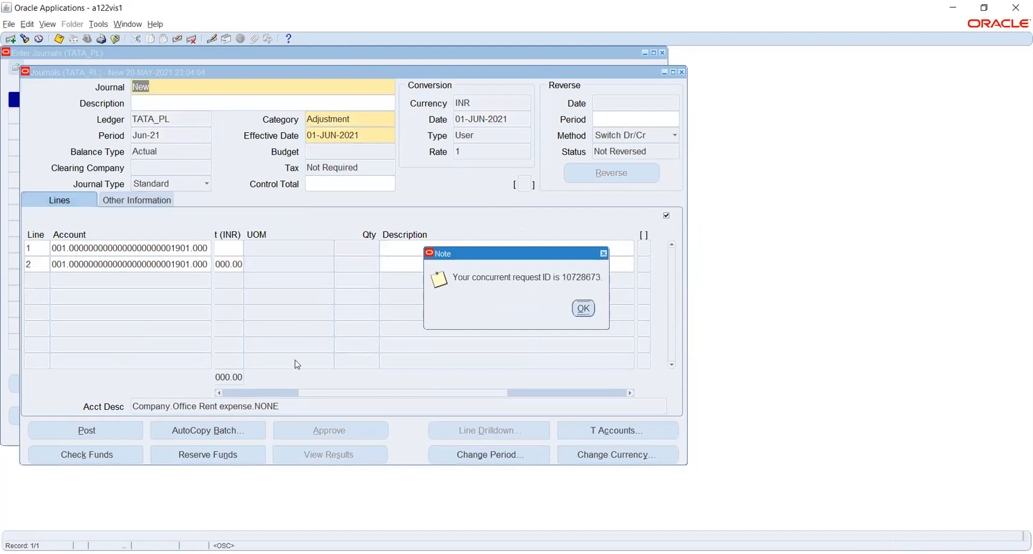
{"action": "left_click", "coordinate": [584, 307]}
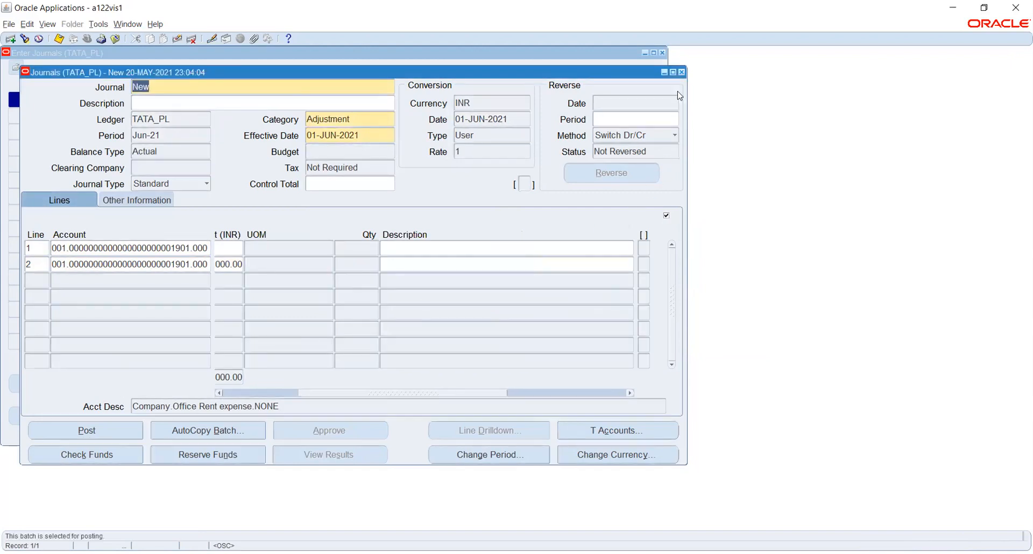
{"action": "left_click", "coordinate": [681, 73]}
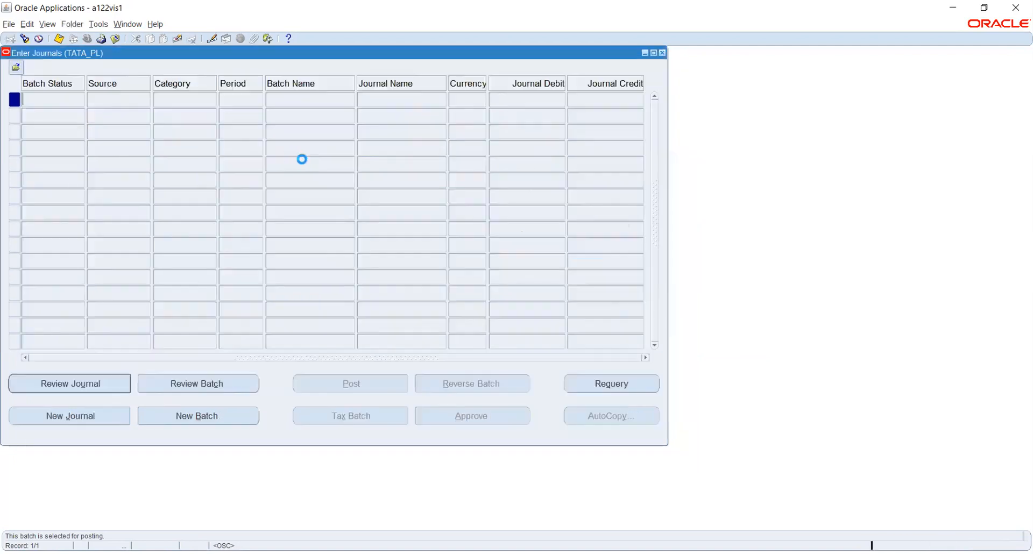
Step: Find all own concurrent requests, view the output of the newest Posting: Single Ledger request, and close the Requests window
{"action": "left_click", "coordinate": [48, 24]}
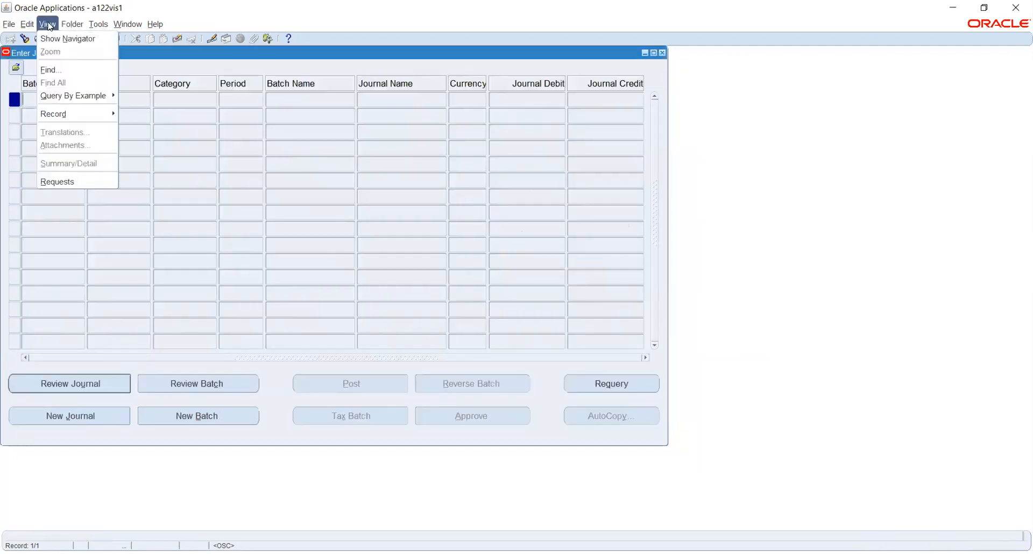
{"action": "left_click", "coordinate": [43, 181]}
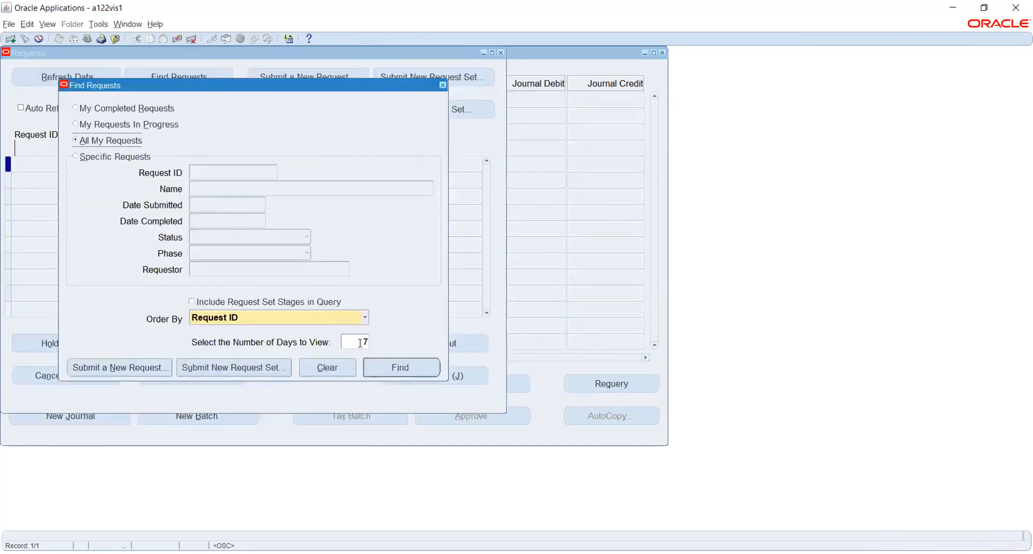
{"action": "left_click", "coordinate": [397, 366]}
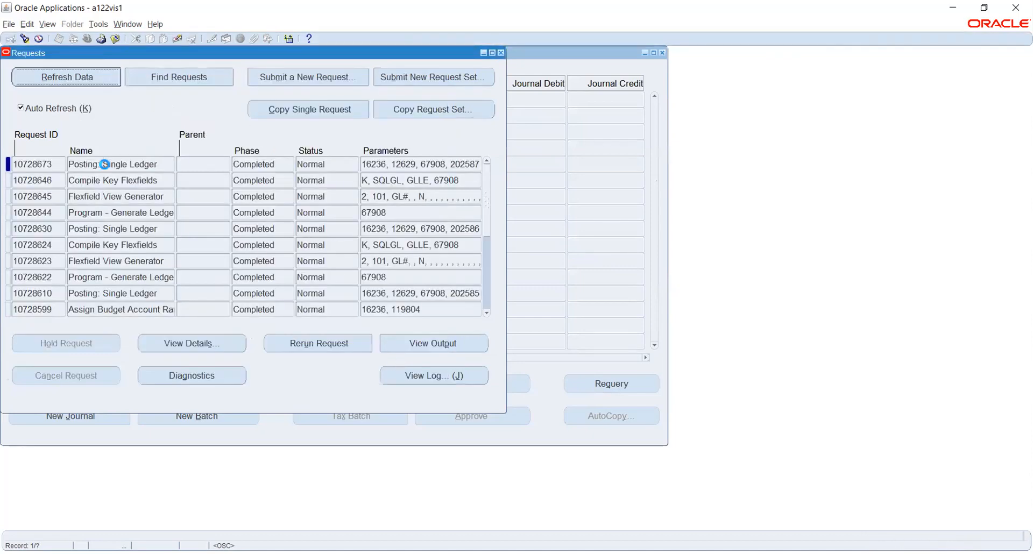
{"action": "double_click", "coordinate": [104, 164]}
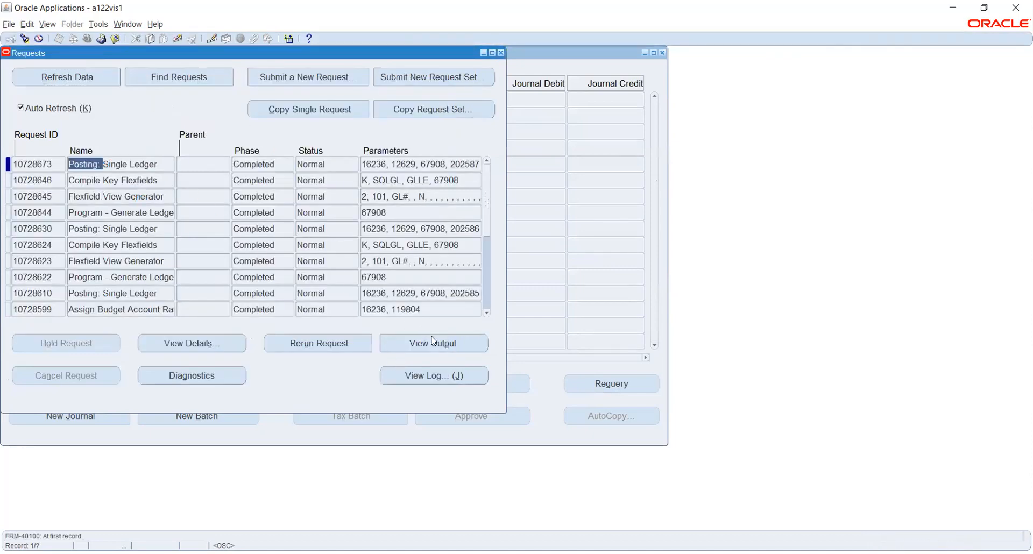
{"action": "left_click", "coordinate": [433, 342]}
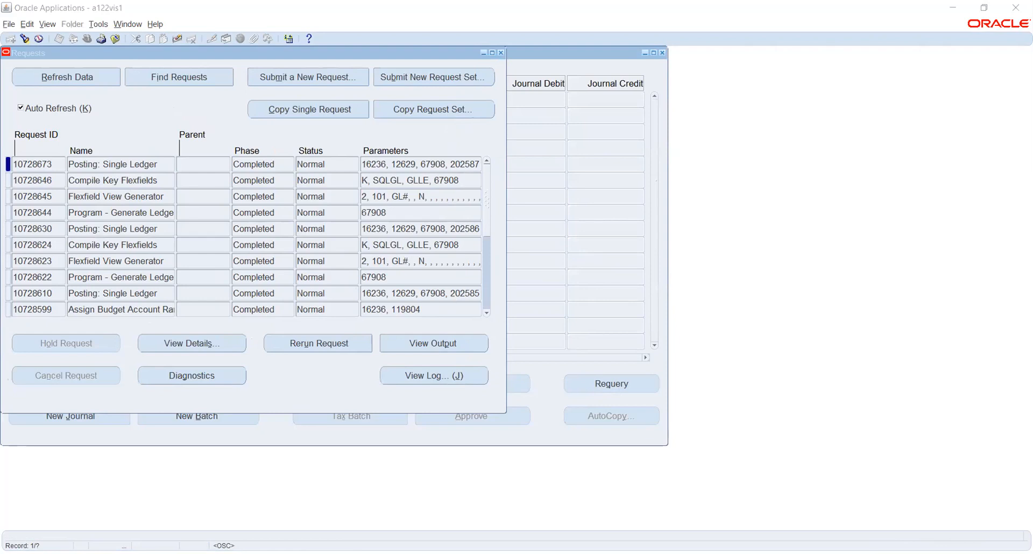
{"action": "left_click", "coordinate": [471, 341]}
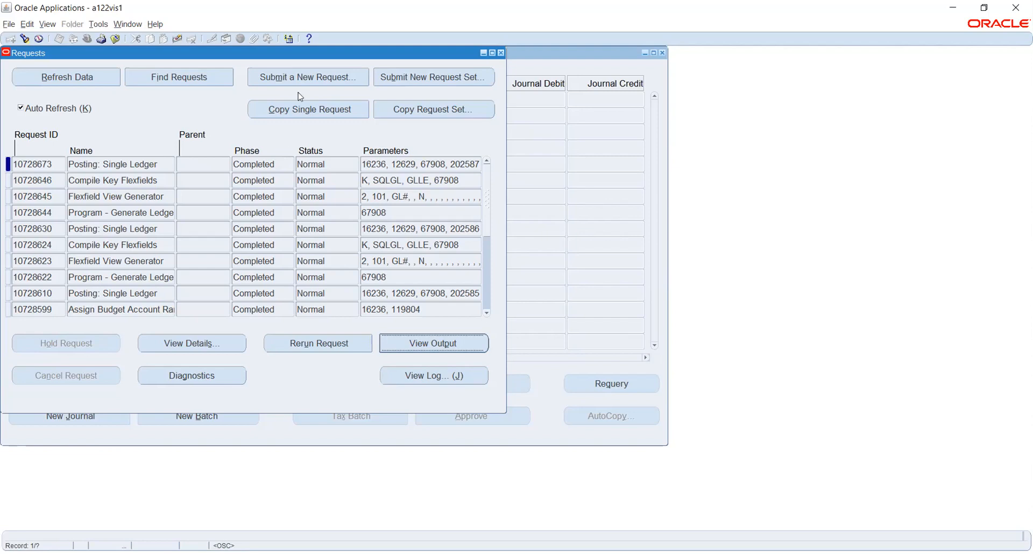
{"action": "left_click_drag", "start_coordinate": [301, 60], "coordinate": [318, 77]}
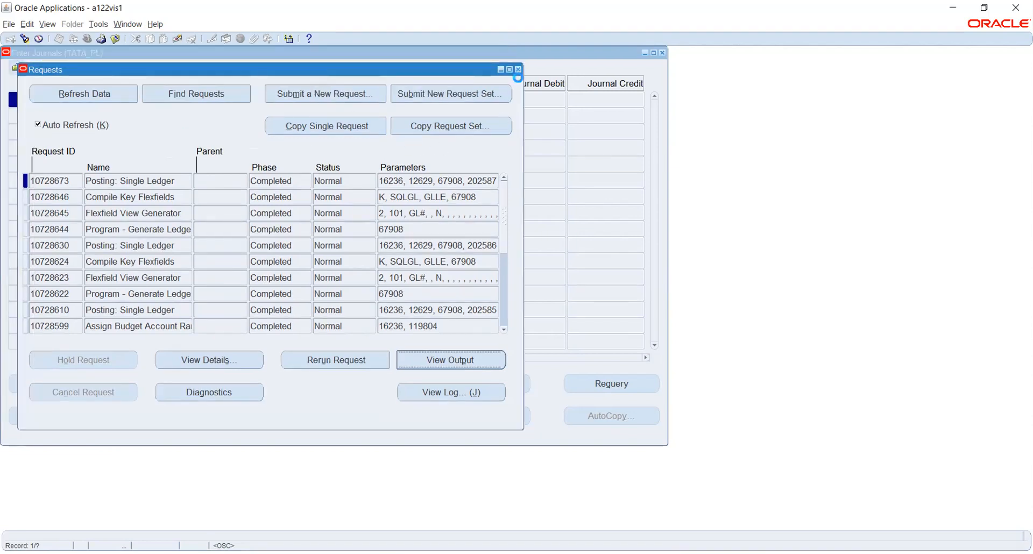
{"action": "left_click", "coordinate": [518, 69]}
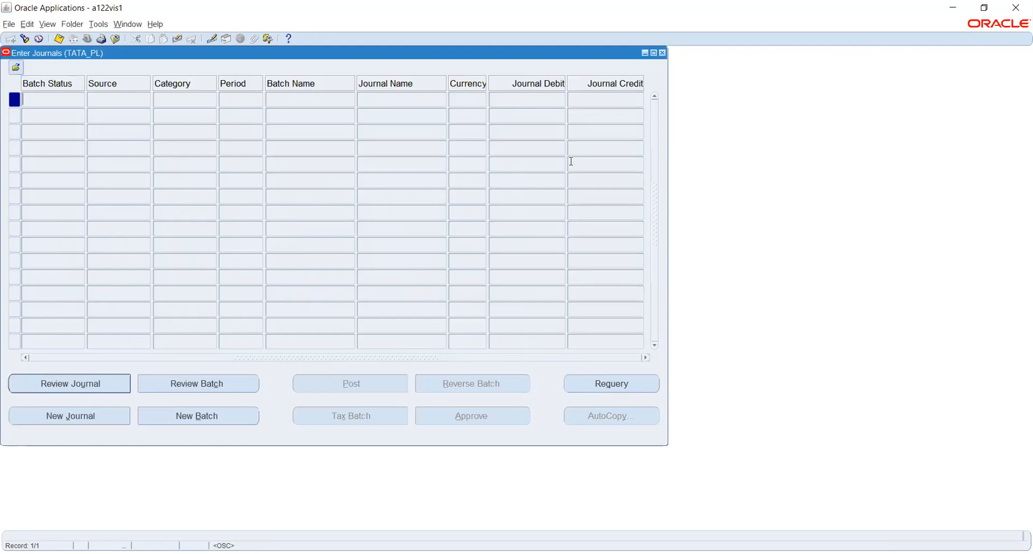
Step: Close the Enter Journals window and open the key flexfield security rule definition form
{"action": "left_click", "coordinate": [662, 52]}
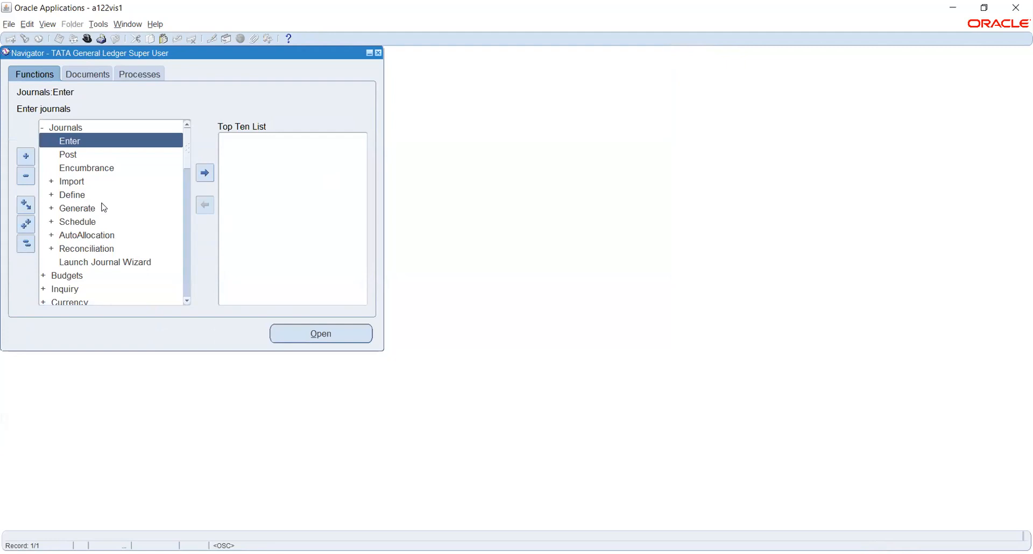
{"action": "scroll", "coordinate": [105, 208], "scroll_direction": "down", "scroll_amount": 1}
{"action": "scroll", "coordinate": [104, 208], "scroll_direction": "down", "scroll_amount": 3}
{"action": "scroll", "coordinate": [105, 208], "scroll_direction": "down", "scroll_amount": 2}
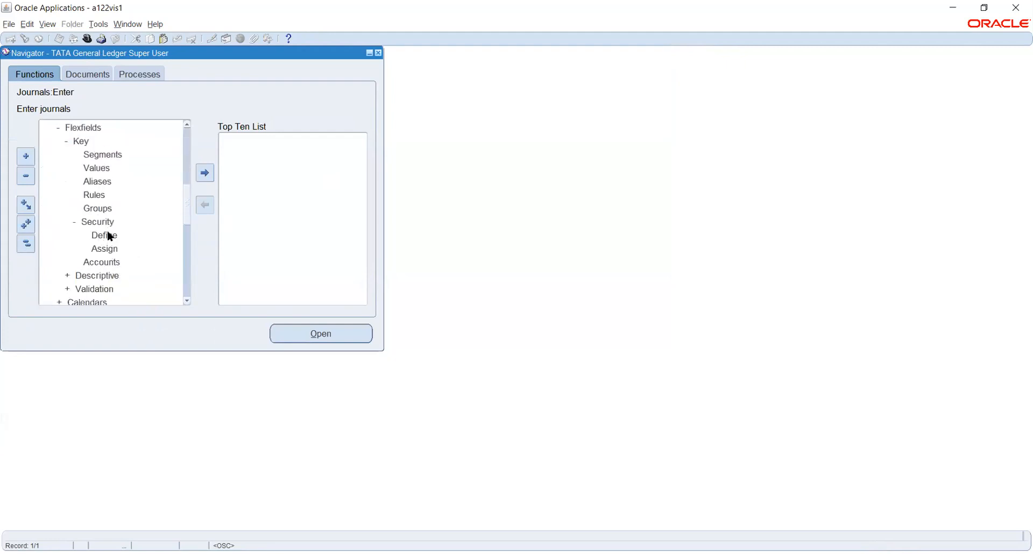
{"action": "left_click", "coordinate": [108, 236]}
{"action": "left_click", "coordinate": [321, 334]}
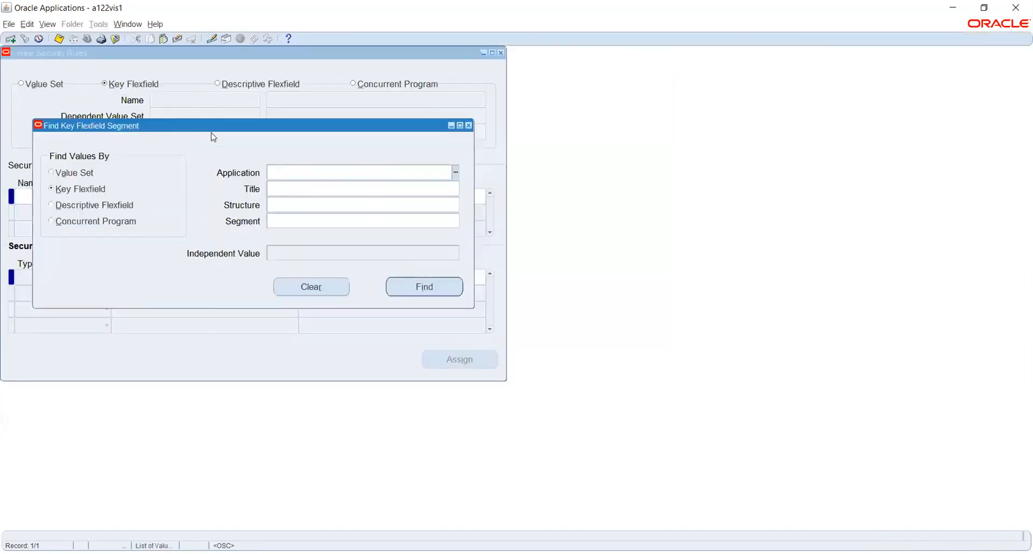
Step: Set the segment search to application General Ledger, title Accounting Flexfield and structure TATACOA
{"action": "left_click", "coordinate": [456, 173]}
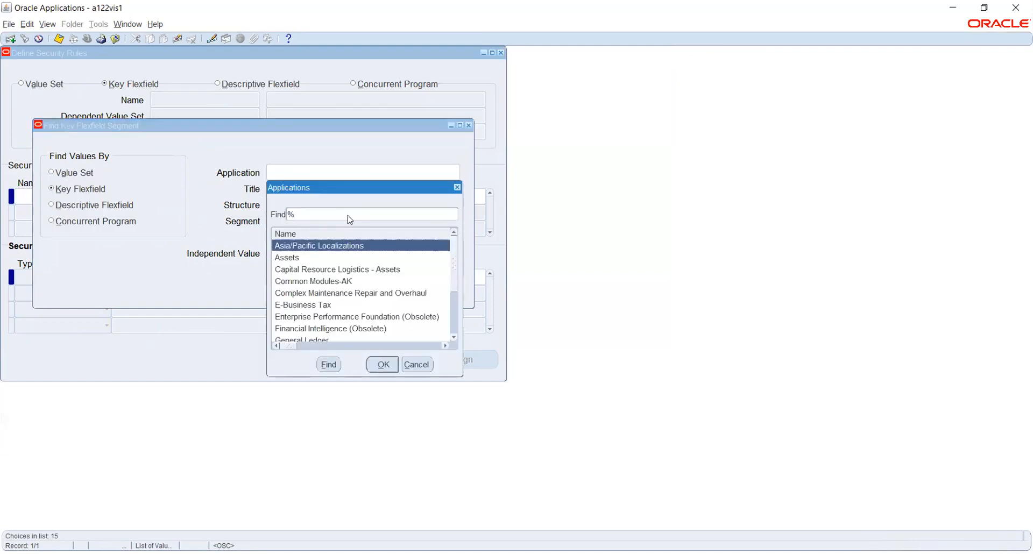
{"action": "key", "text": "g"}
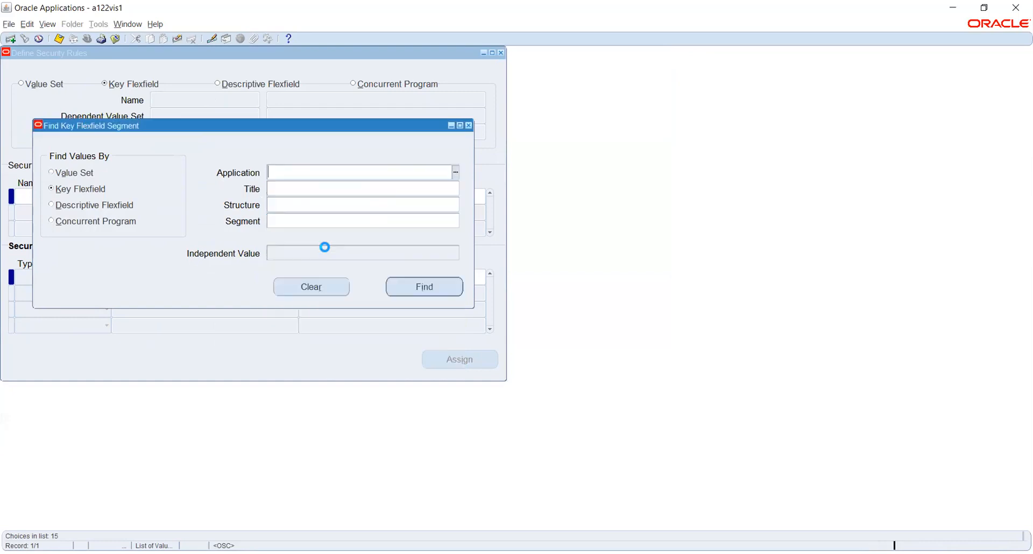
{"action": "left_click", "coordinate": [454, 188]}
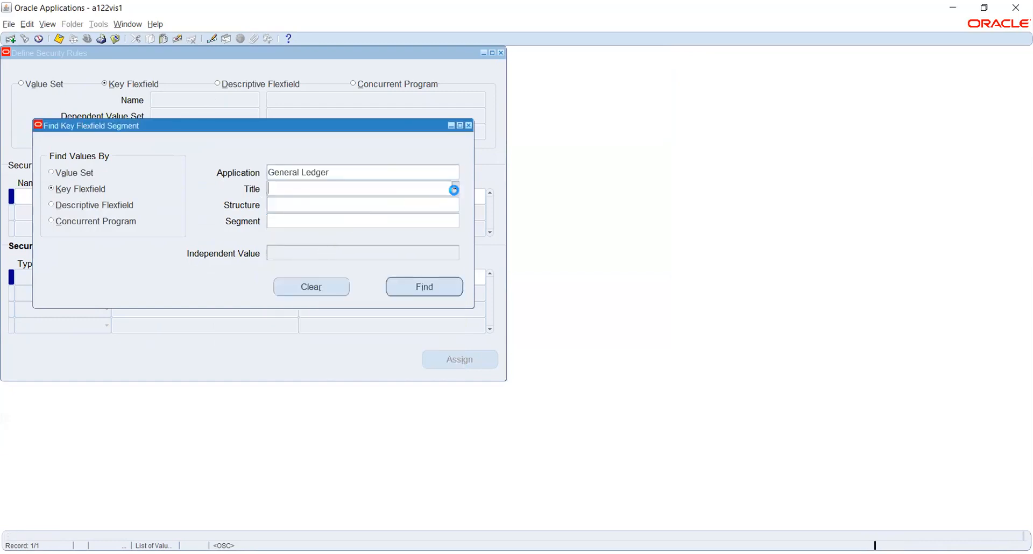
{"action": "key", "text": "Return"}
{"action": "left_click", "coordinate": [452, 204]}
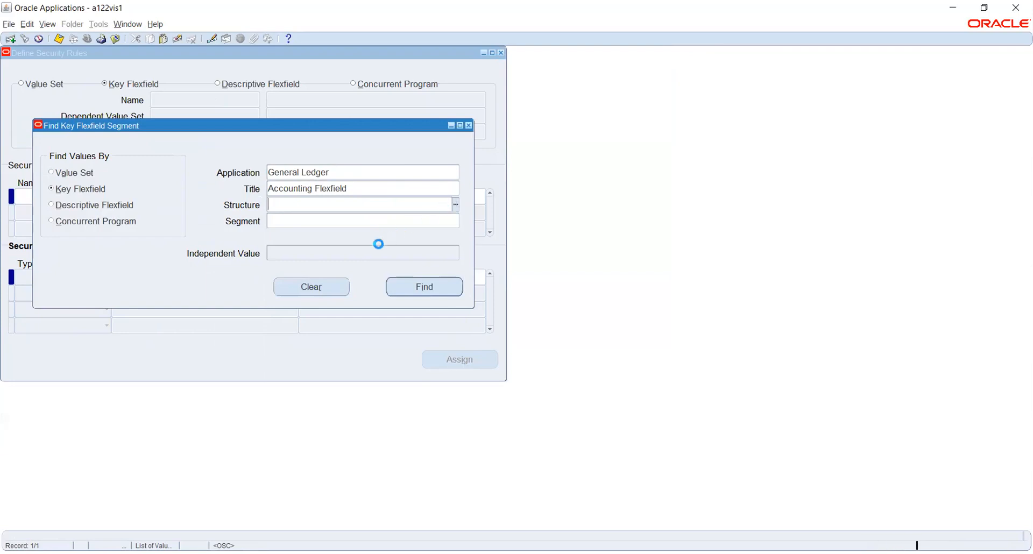
{"action": "type", "text": "ta%"}
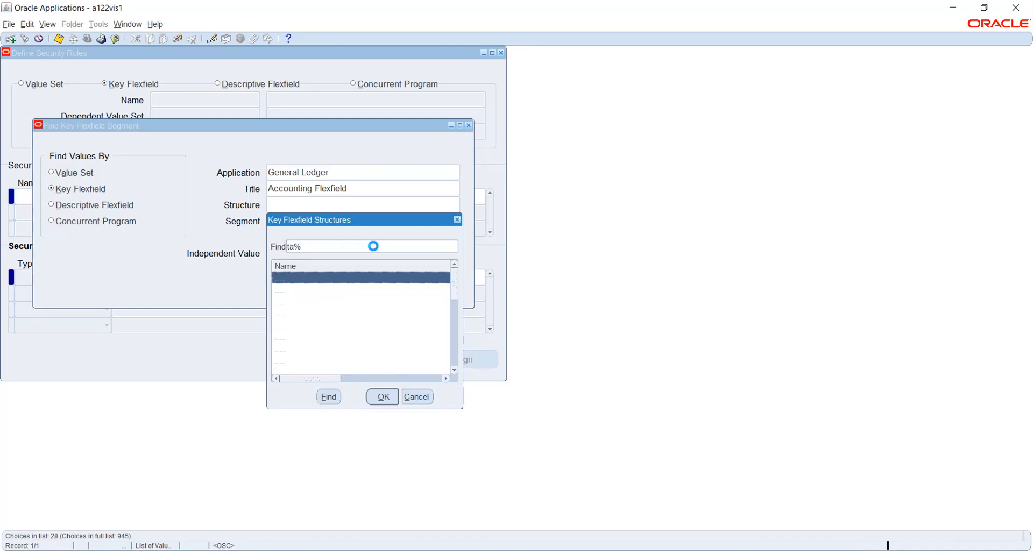
{"action": "type", "text": "tA"}
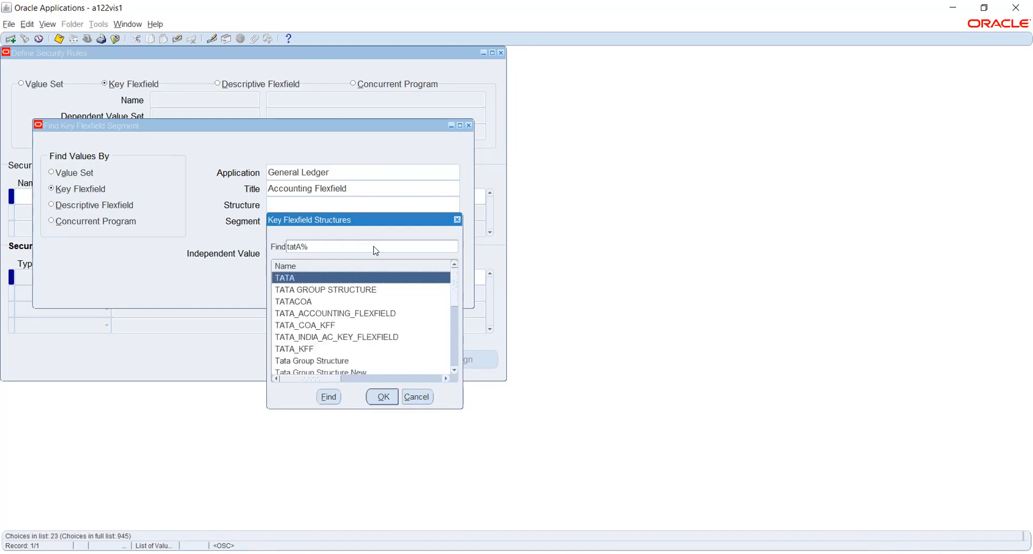
{"action": "key", "text": "Down"}
{"action": "key", "text": "Down"}
{"action": "key", "text": "Return"}
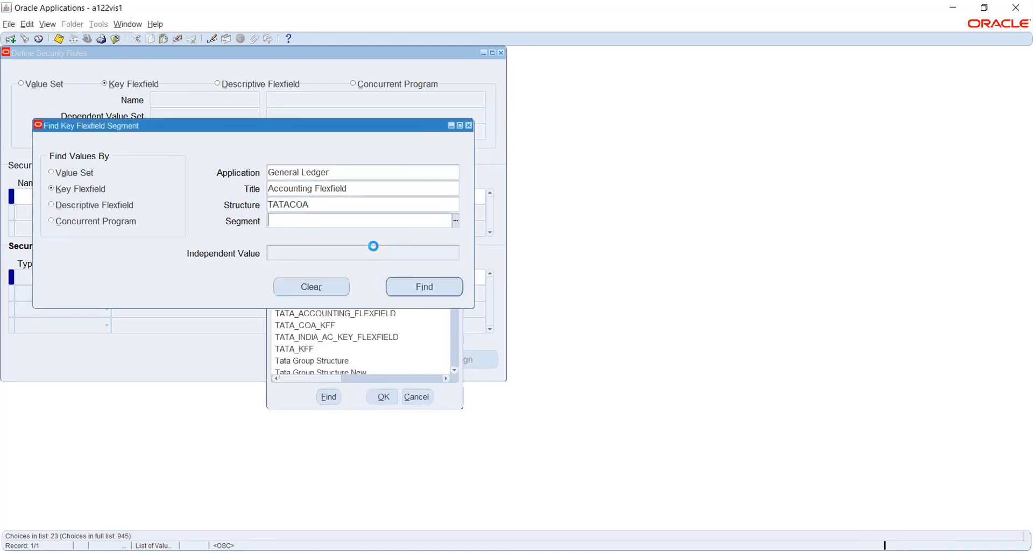
Step: Choose the Company segment and find its security rules
{"action": "left_click", "coordinate": [456, 220]}
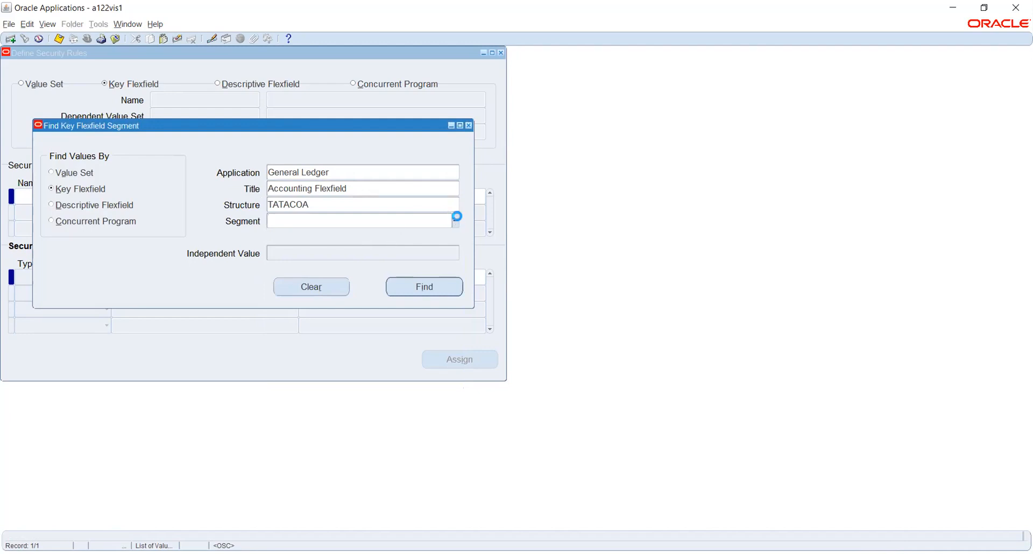
{"action": "left_click", "coordinate": [398, 215]}
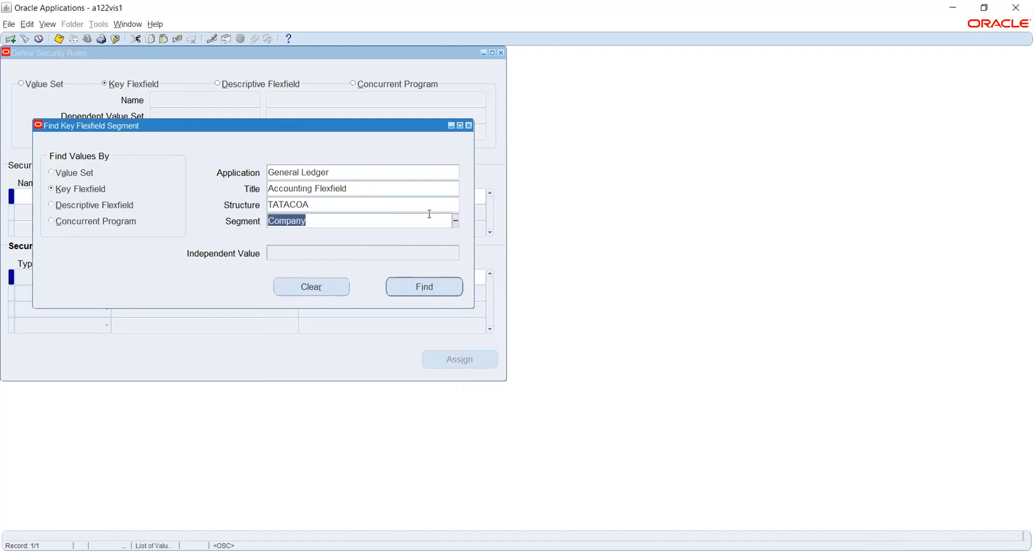
{"action": "left_click", "coordinate": [455, 222]}
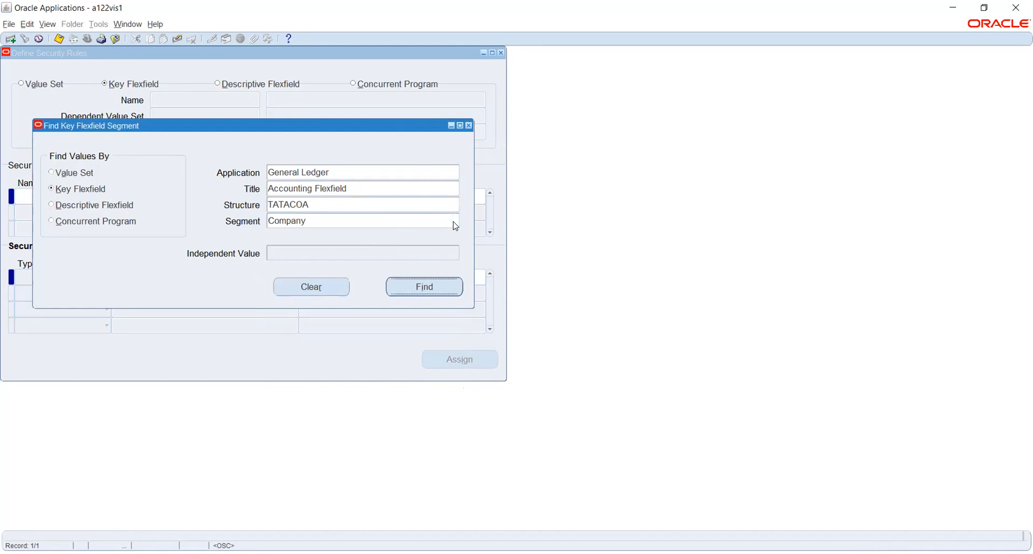
{"action": "left_click", "coordinate": [432, 215]}
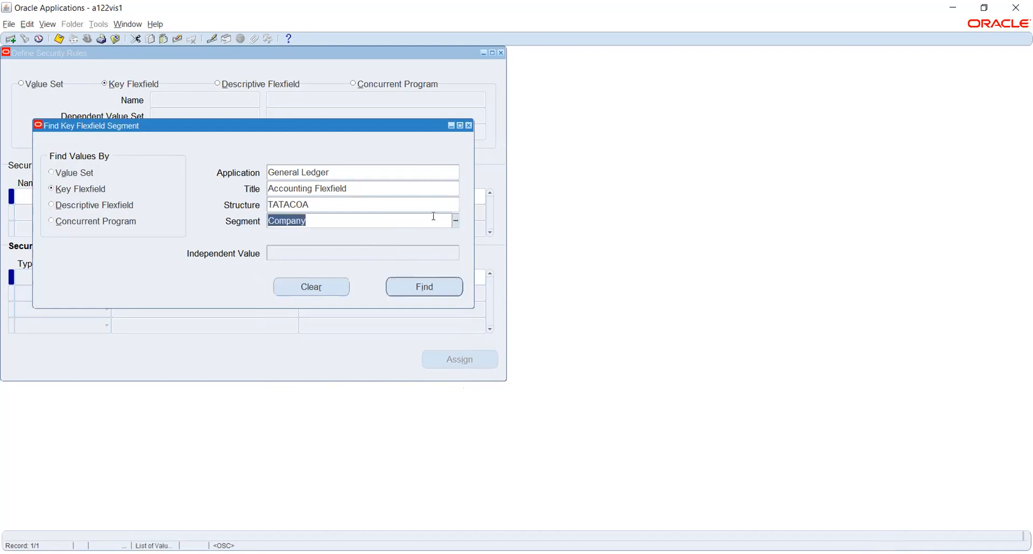
{"action": "left_click", "coordinate": [446, 286]}
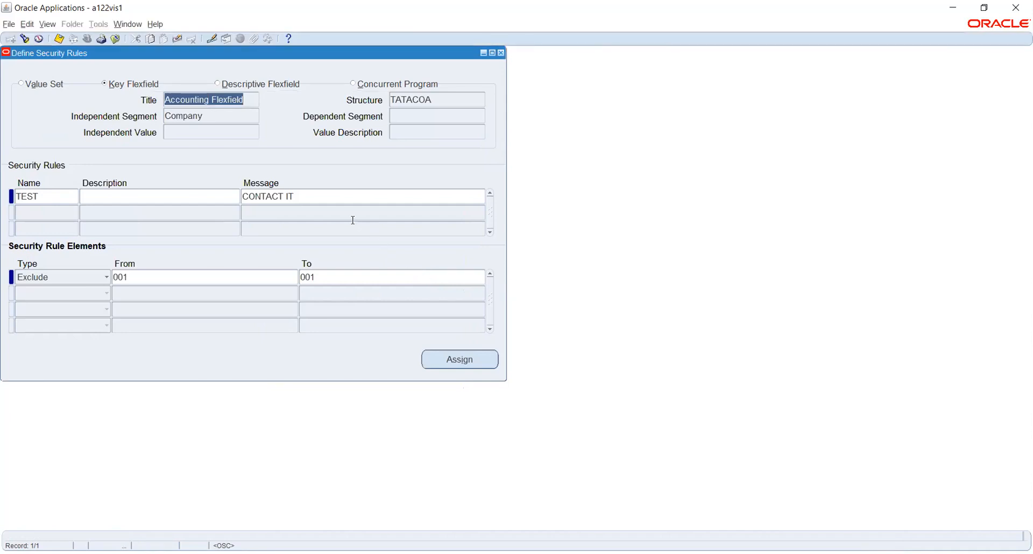
Step: Examine rule TEST and the blank rule row below it for the Company segment, and close the Define Security Rules window
{"action": "left_click", "coordinate": [62, 199]}
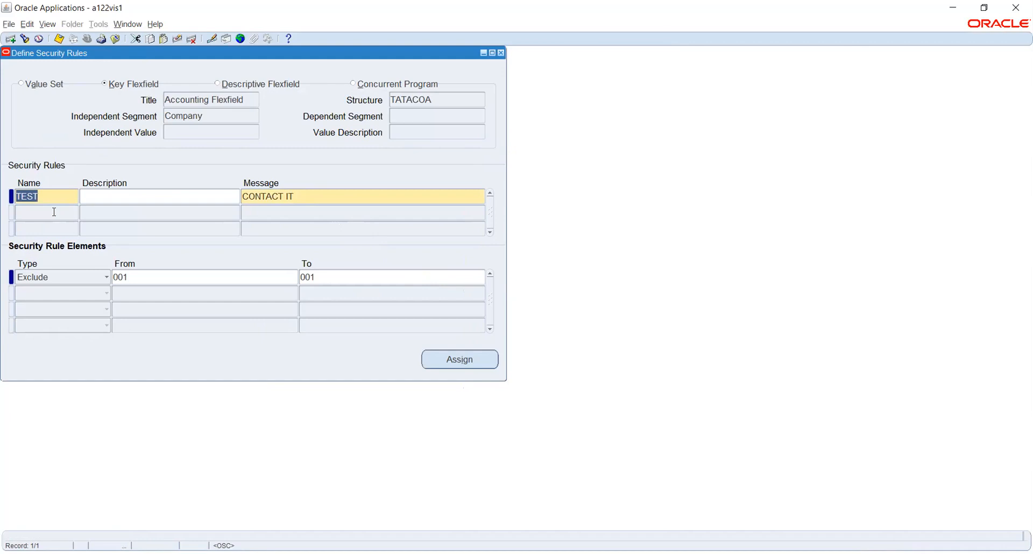
{"action": "left_click", "coordinate": [55, 212]}
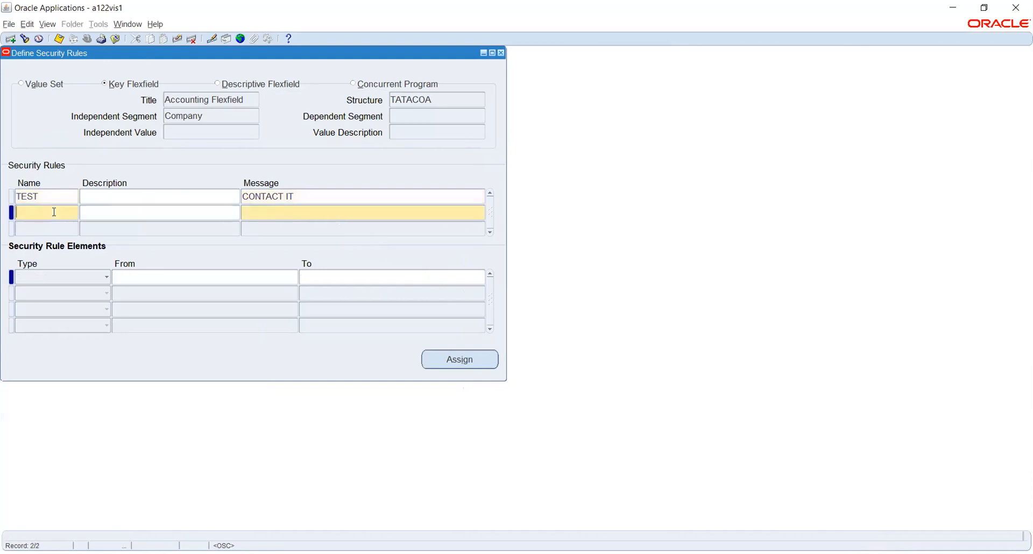
{"action": "left_click", "coordinate": [240, 116]}
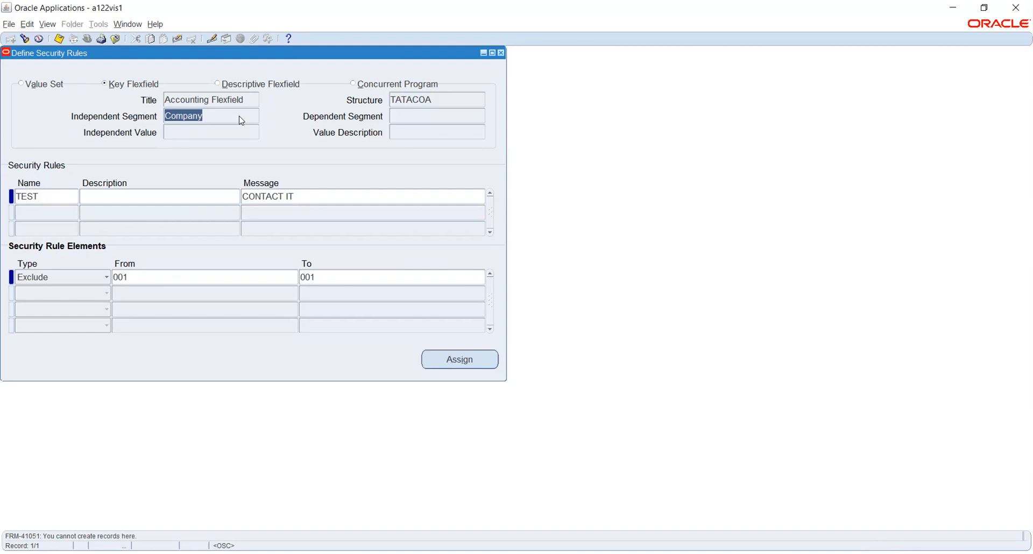
{"action": "left_click", "coordinate": [40, 212]}
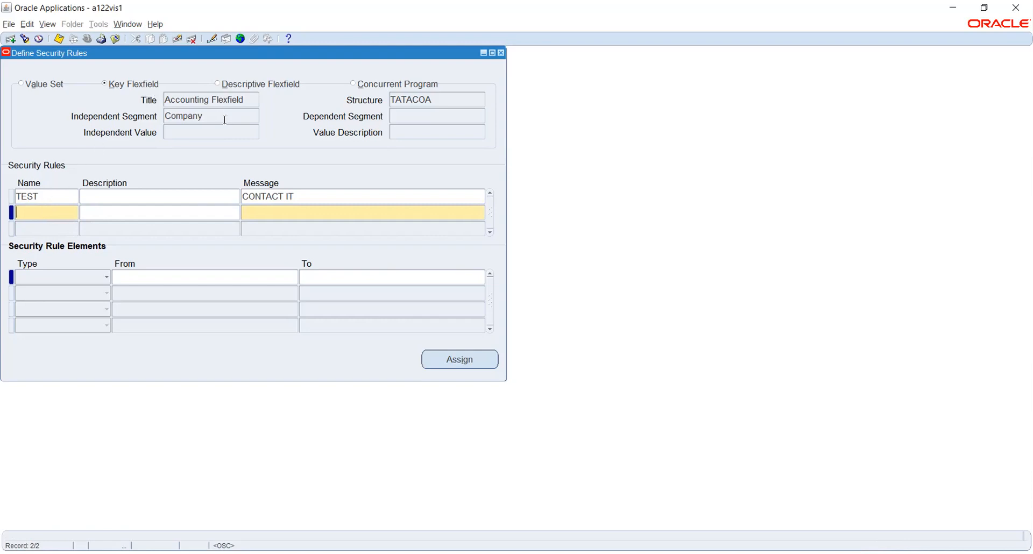
{"action": "left_click", "coordinate": [176, 41]}
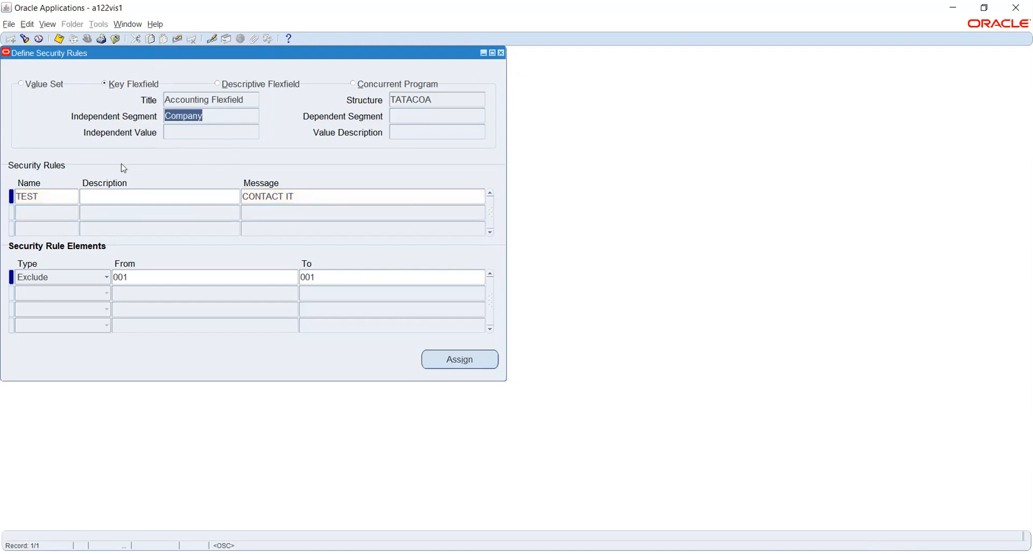
{"action": "left_click", "coordinate": [501, 53]}
{"action": "double_click", "coordinate": [117, 235]}
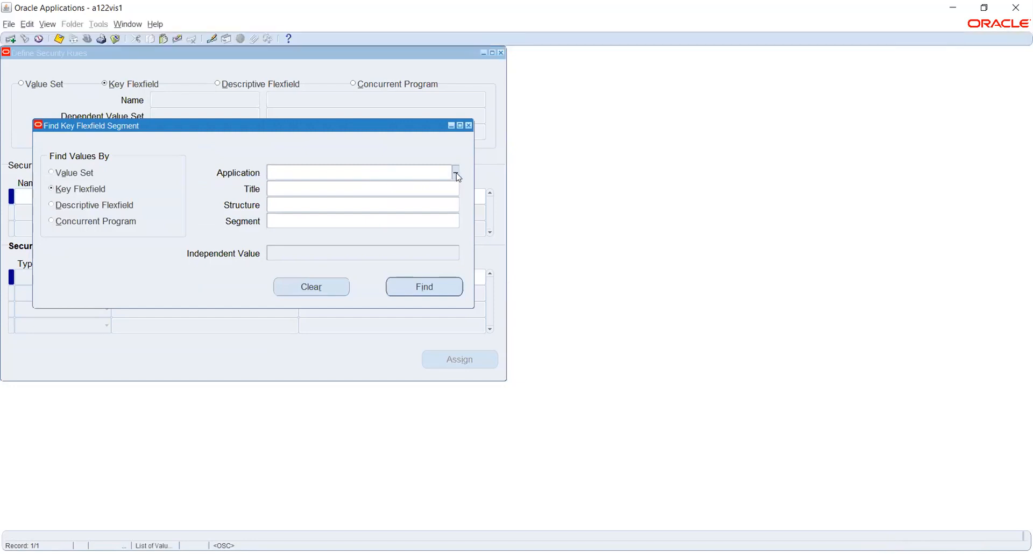
{"action": "type", "text": "g"}
{"action": "type", "text": "acc"}
{"action": "key", "text": "Tab"}
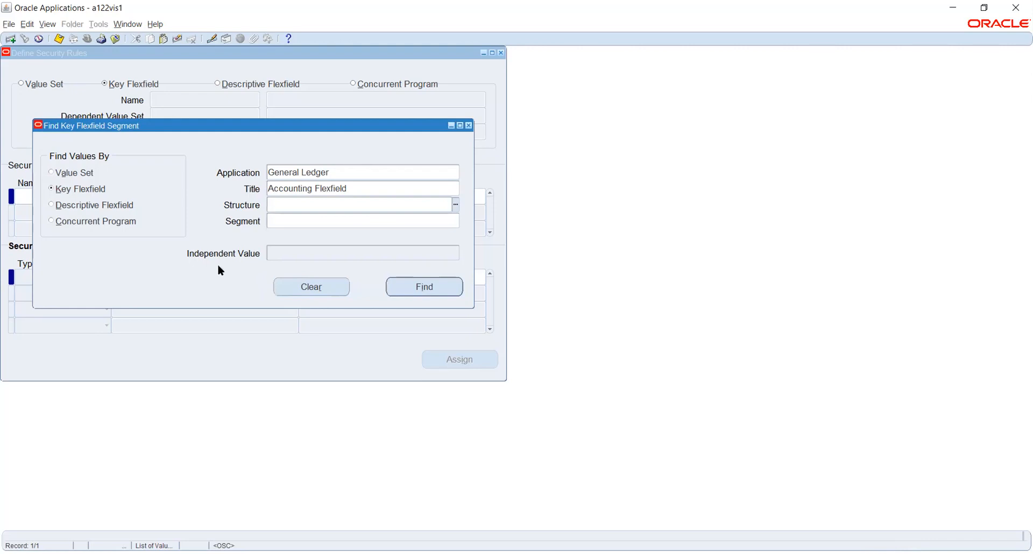
{"action": "left_click", "coordinate": [468, 126]}
{"action": "left_click", "coordinate": [501, 53]}
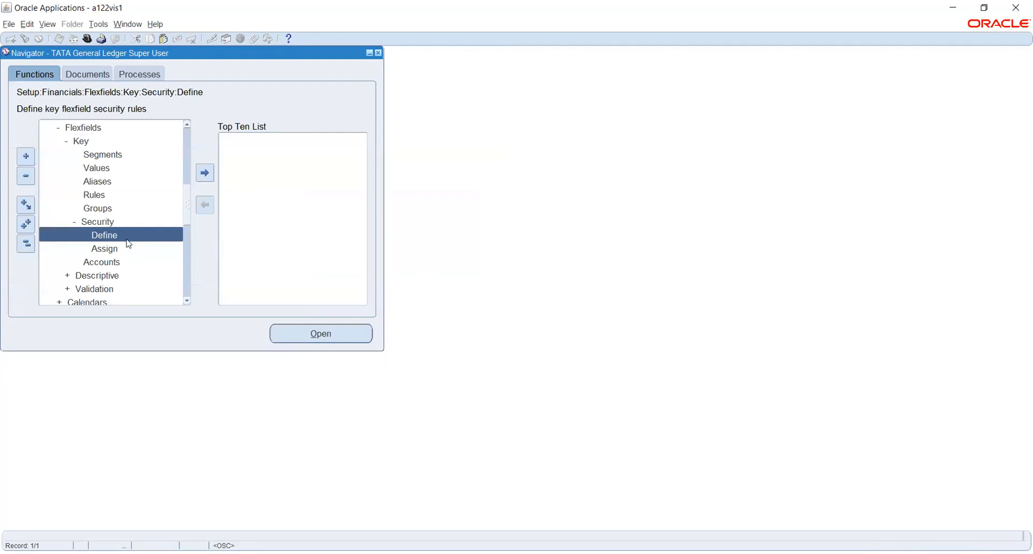
{"action": "scroll", "coordinate": [109, 221], "scroll_direction": "up", "scroll_amount": 5}
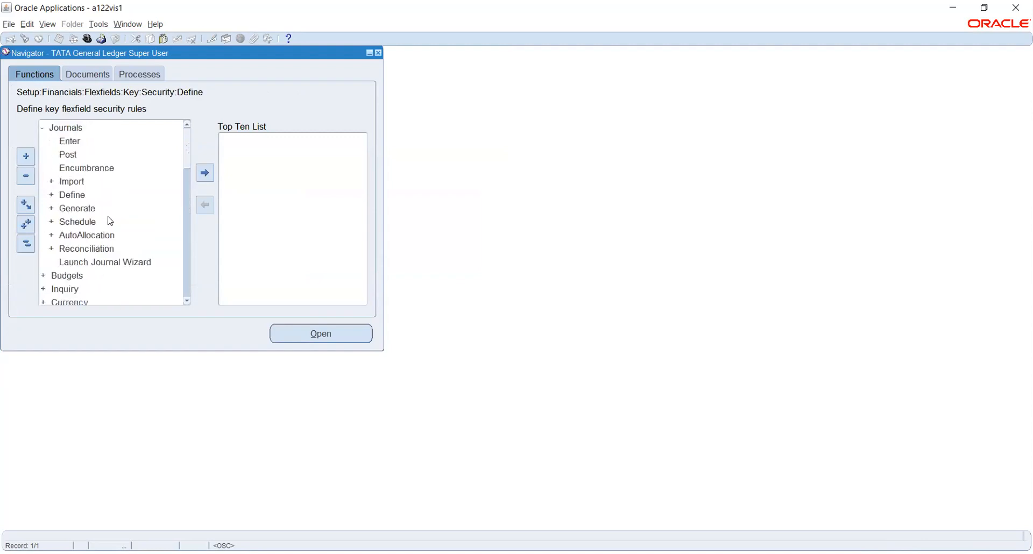